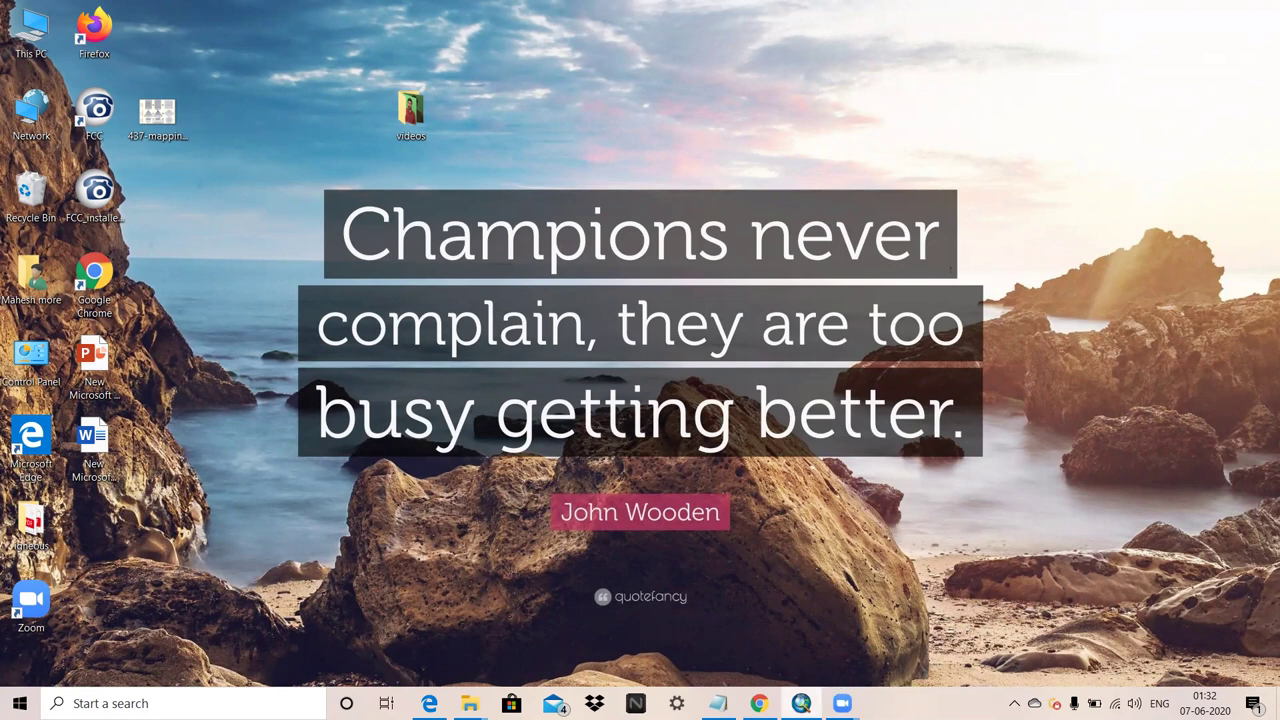
Step: Bring the 'Untitled - ArcMap' window to the front using its taskbar preview
{"action": "mouse_move", "coordinate": [797, 685]}
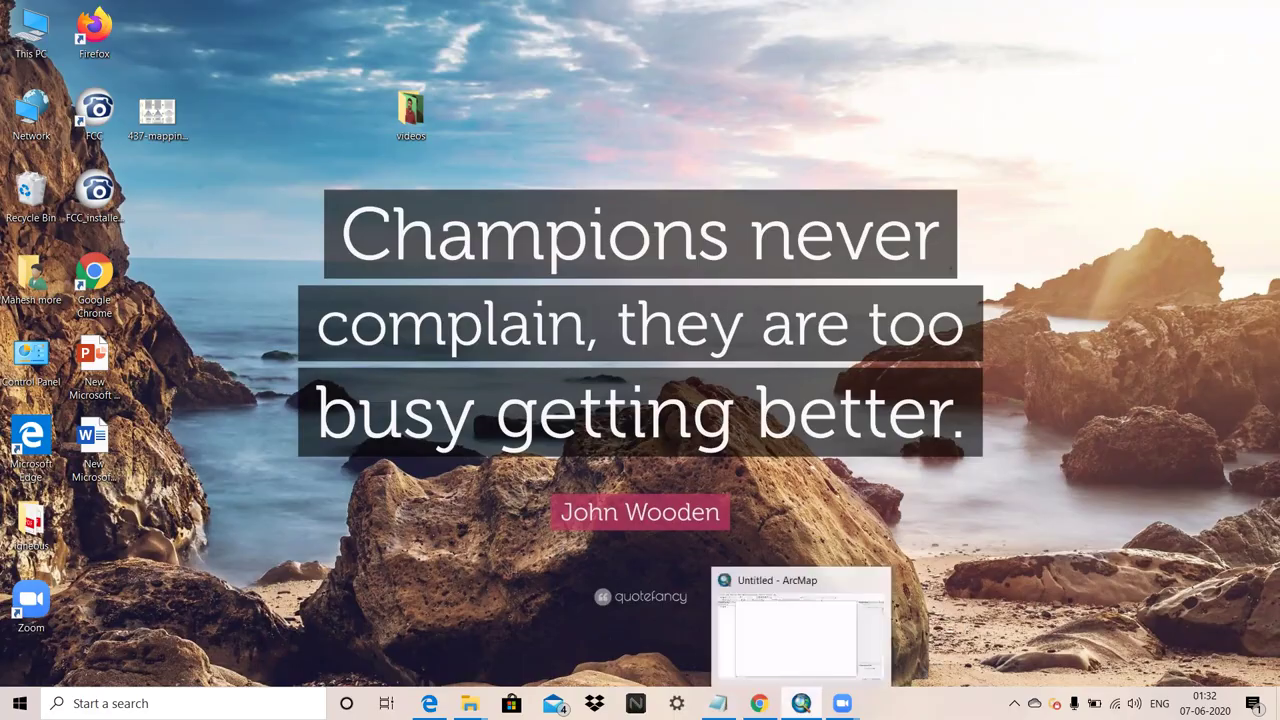
{"action": "mouse_move", "coordinate": [795, 656]}
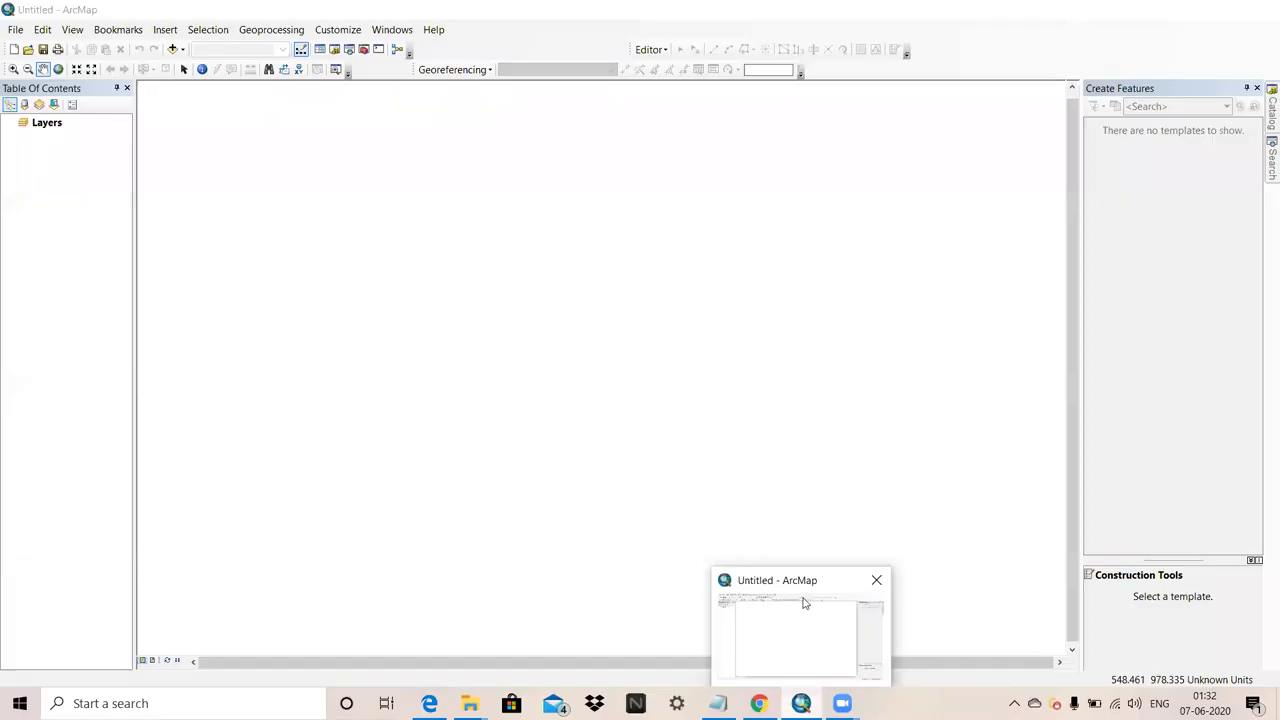
{"action": "left_click", "coordinate": [801, 601]}
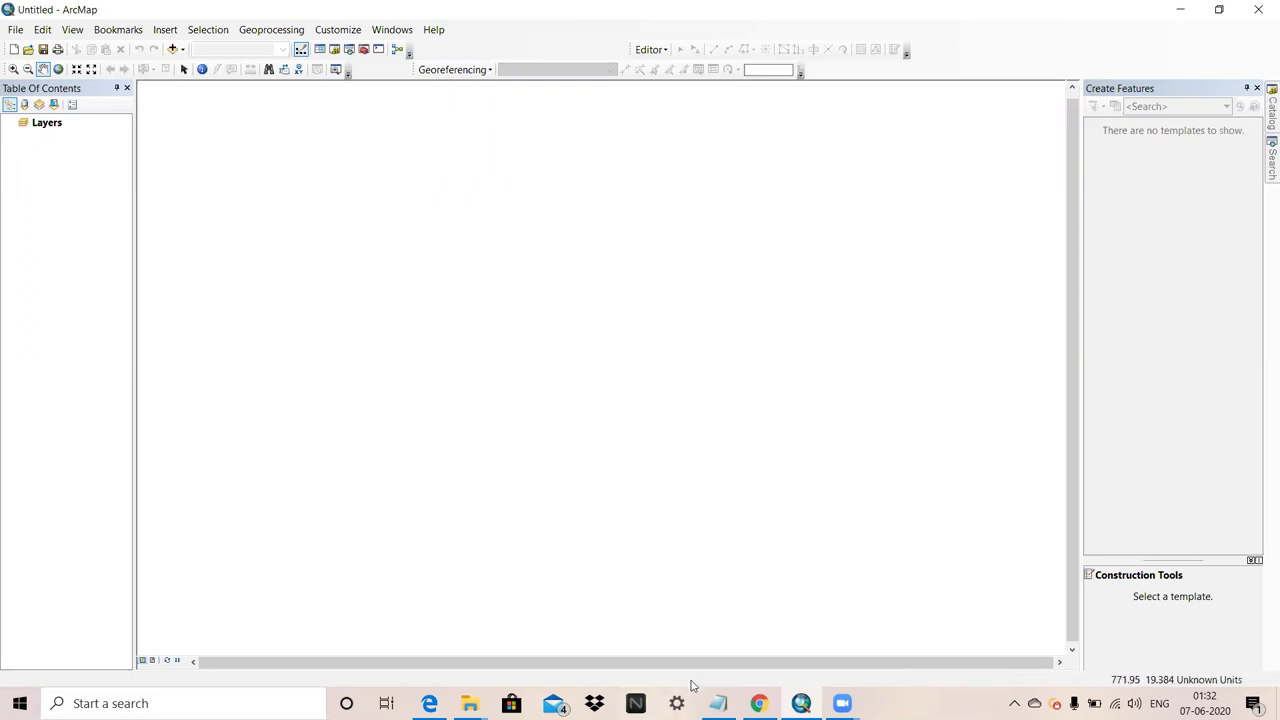
Step: Switch to the EarthExplorer tab in Chrome and zoom the map to Gujarat
{"action": "mouse_move", "coordinate": [759, 703]}
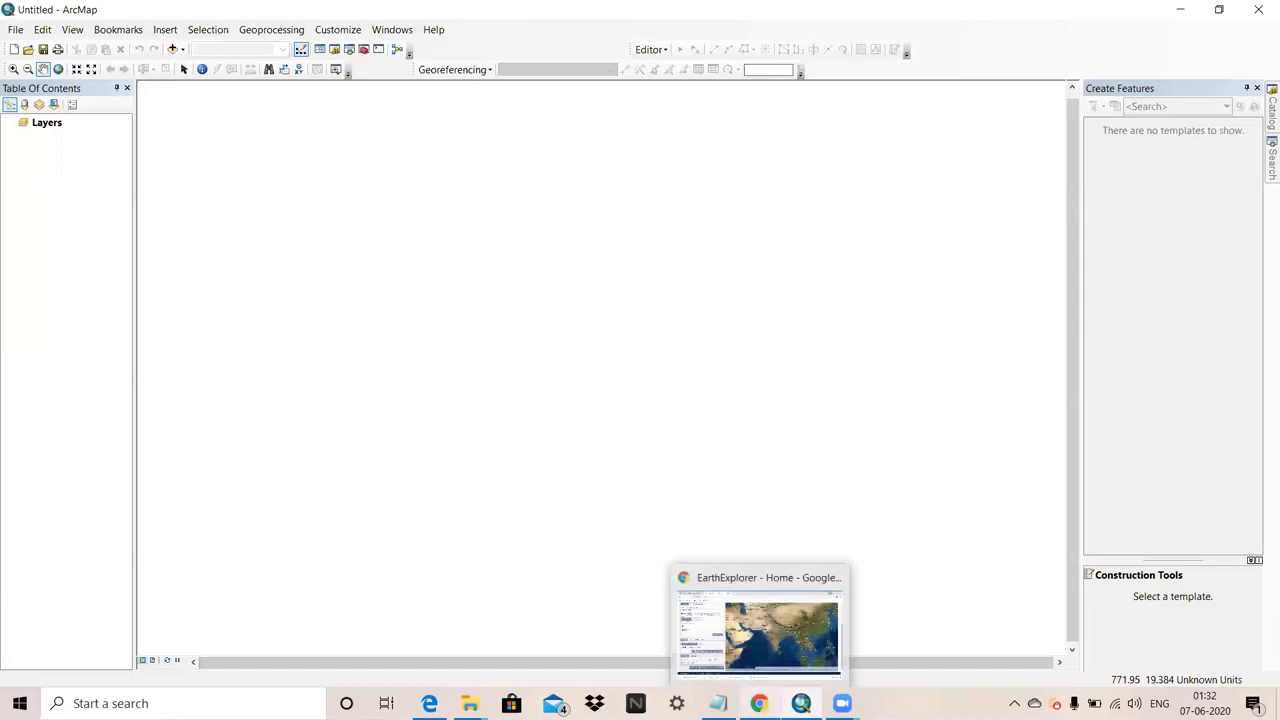
{"action": "left_click", "coordinate": [765, 634]}
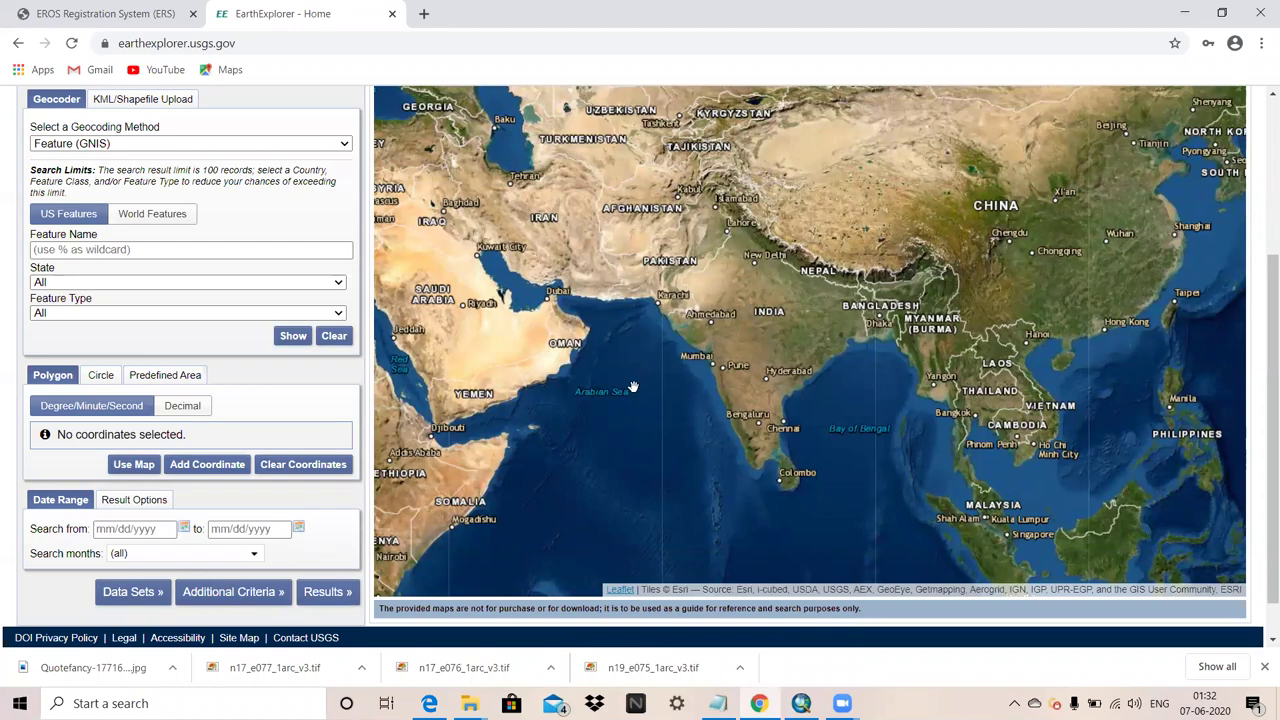
{"action": "scroll", "coordinate": [245, 290], "scroll_direction": "up", "scroll_amount": 2}
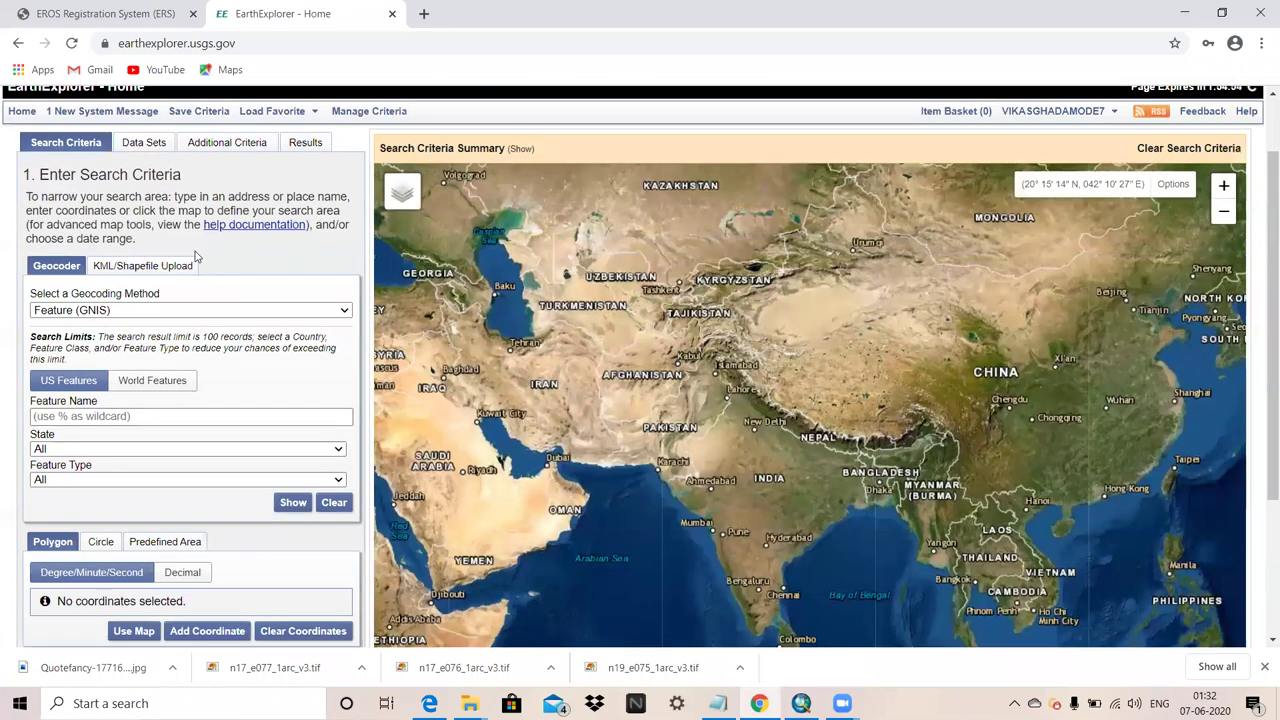
{"action": "scroll", "coordinate": [197, 257], "scroll_direction": "up", "scroll_amount": 1}
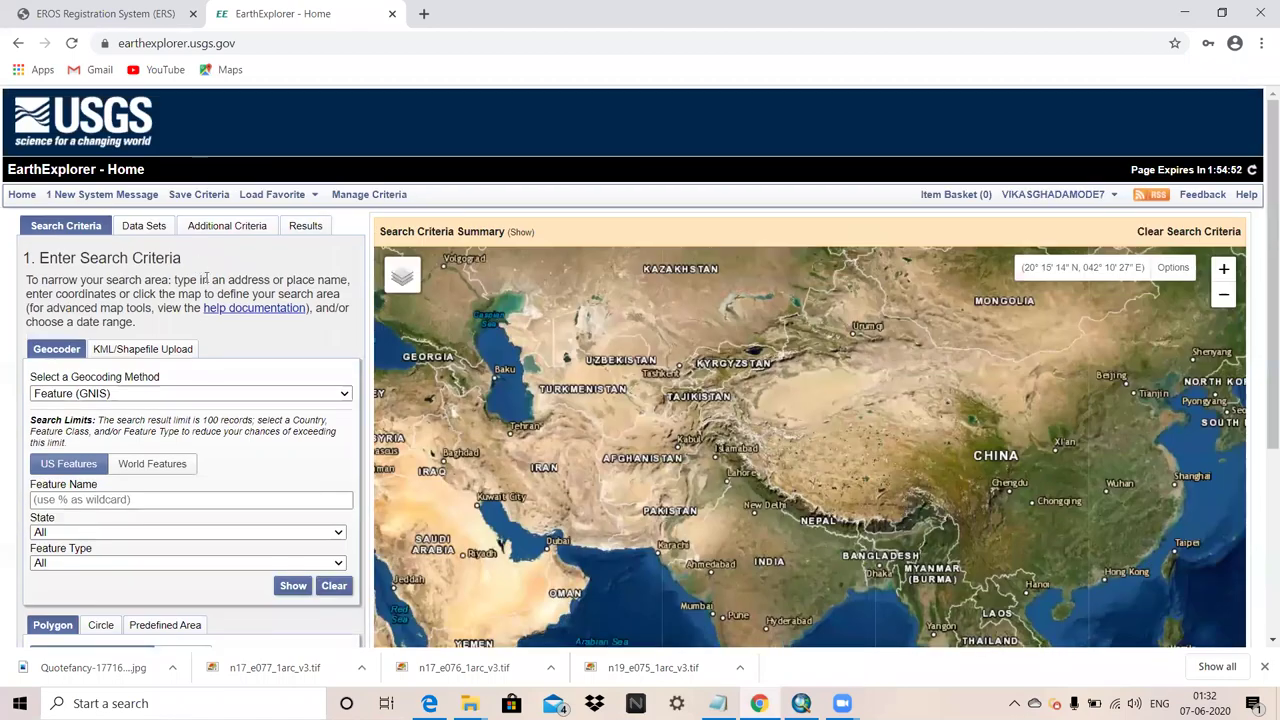
{"action": "scroll", "coordinate": [203, 285], "scroll_direction": "down", "scroll_amount": 2}
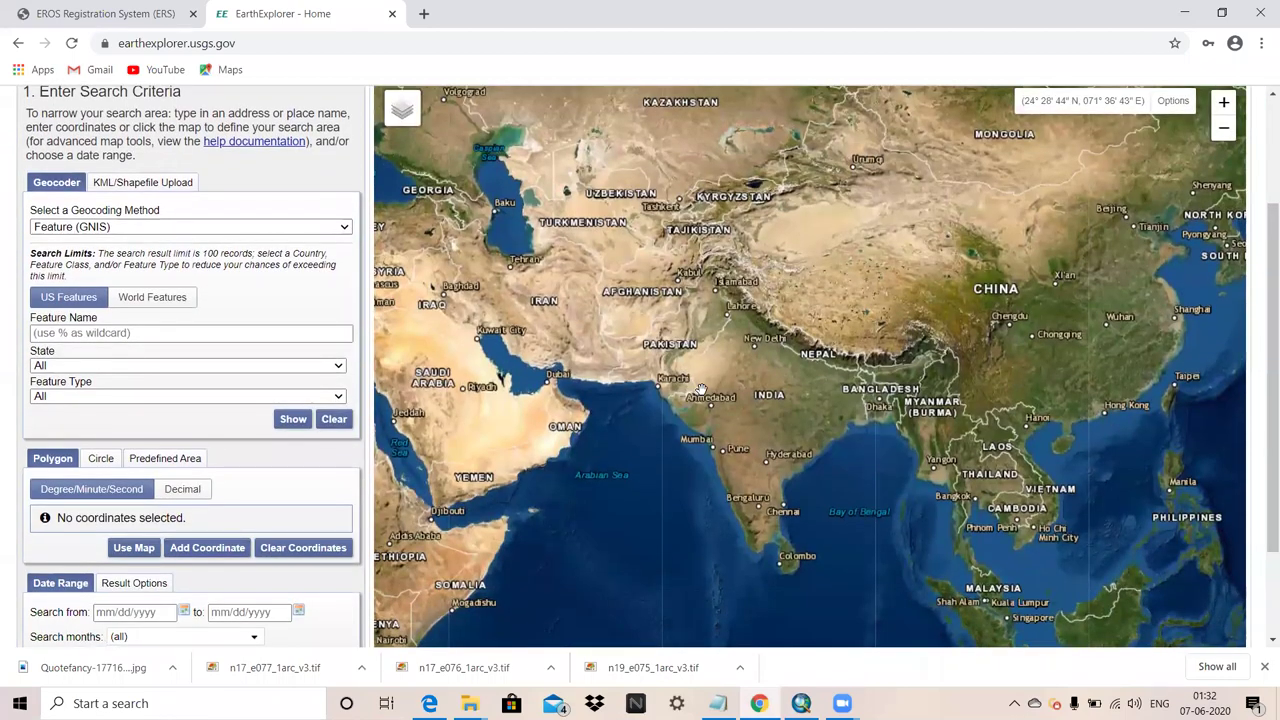
{"action": "scroll", "coordinate": [700, 388], "scroll_direction": "down", "scroll_amount": 1}
{"action": "scroll", "coordinate": [724, 392], "scroll_direction": "up", "scroll_amount": 3}
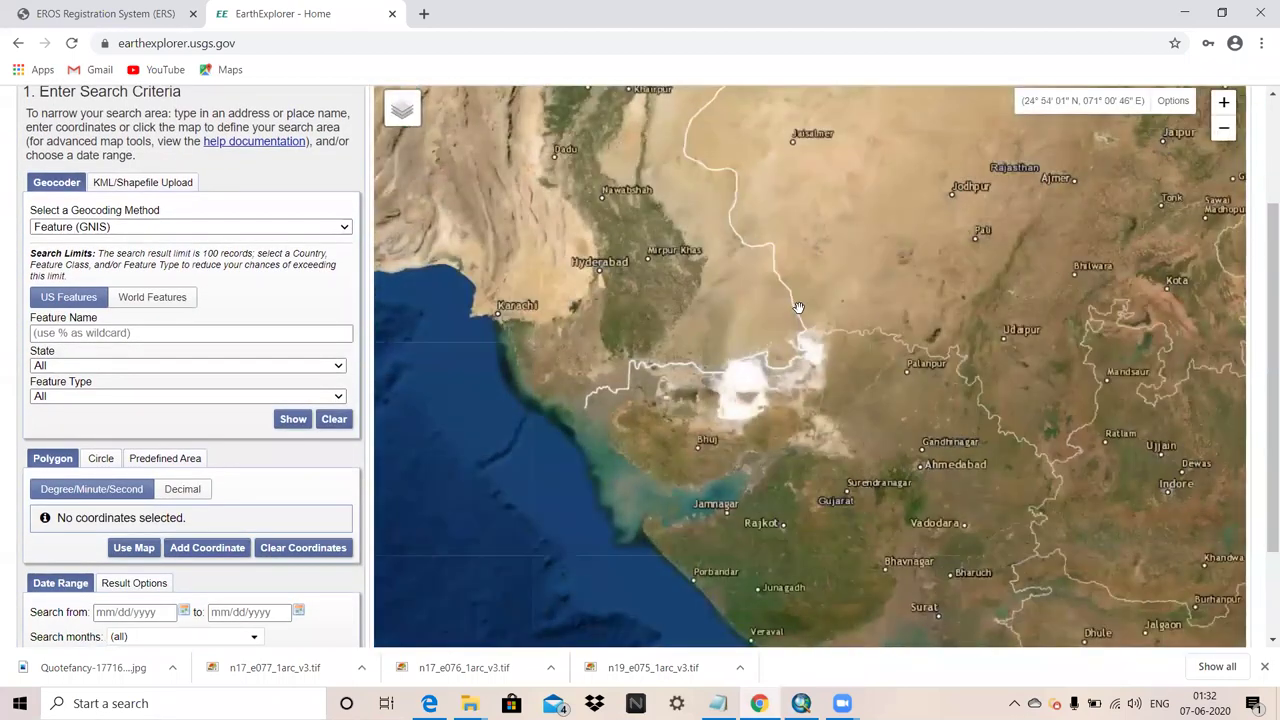
Step: Draw a four-corner search polygon spanning Ahmedabad, Vadodara, Indore and Bharuch
{"action": "left_click", "coordinate": [877, 381]}
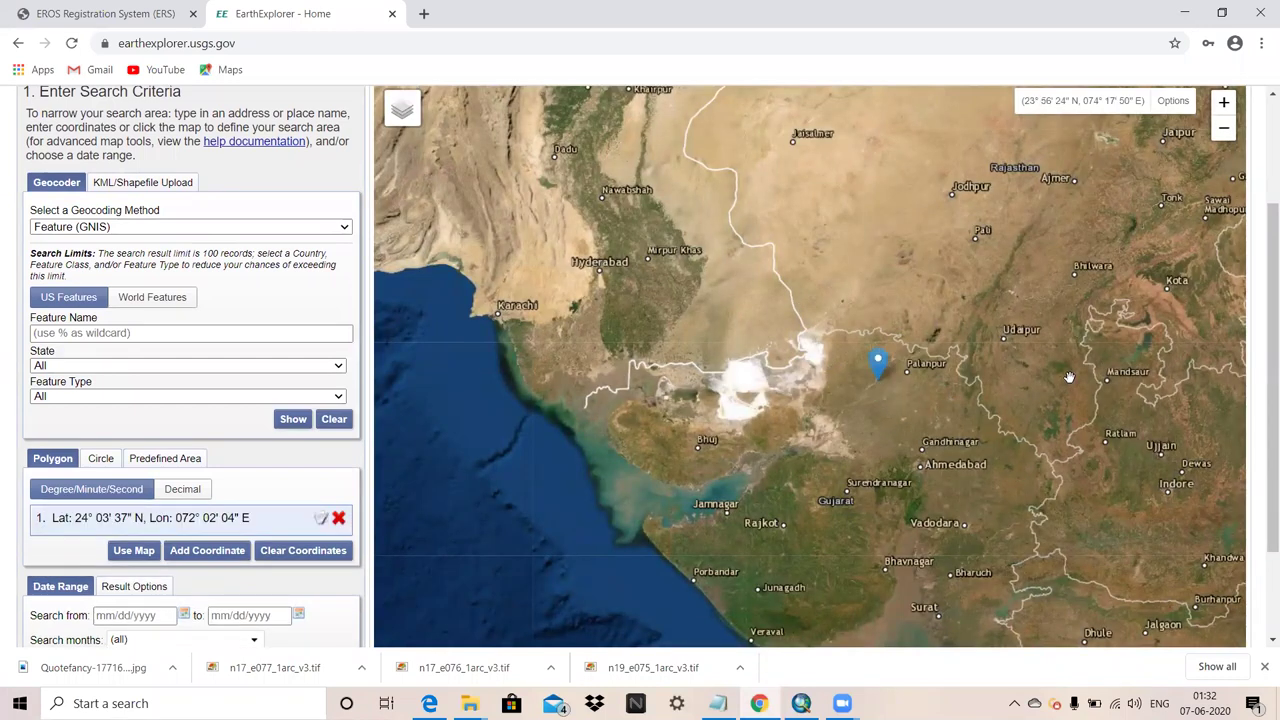
{"action": "left_click", "coordinate": [1172, 356]}
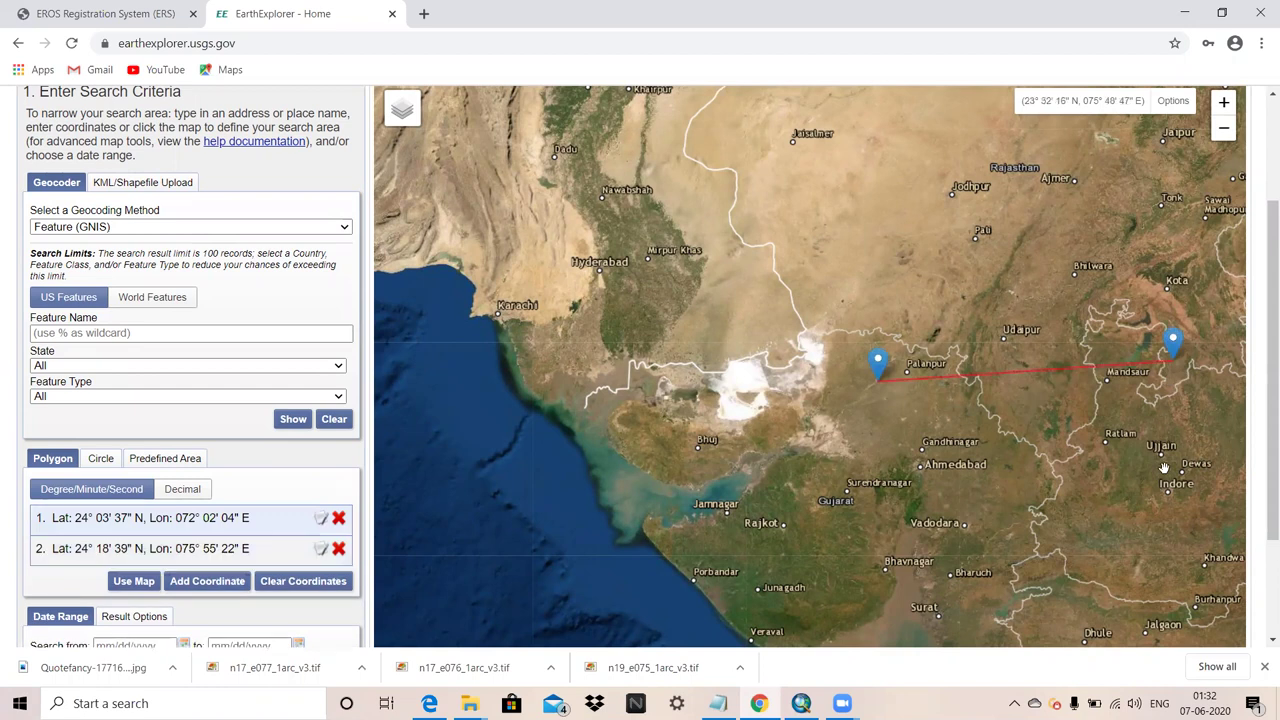
{"action": "left_click", "coordinate": [1181, 553]}
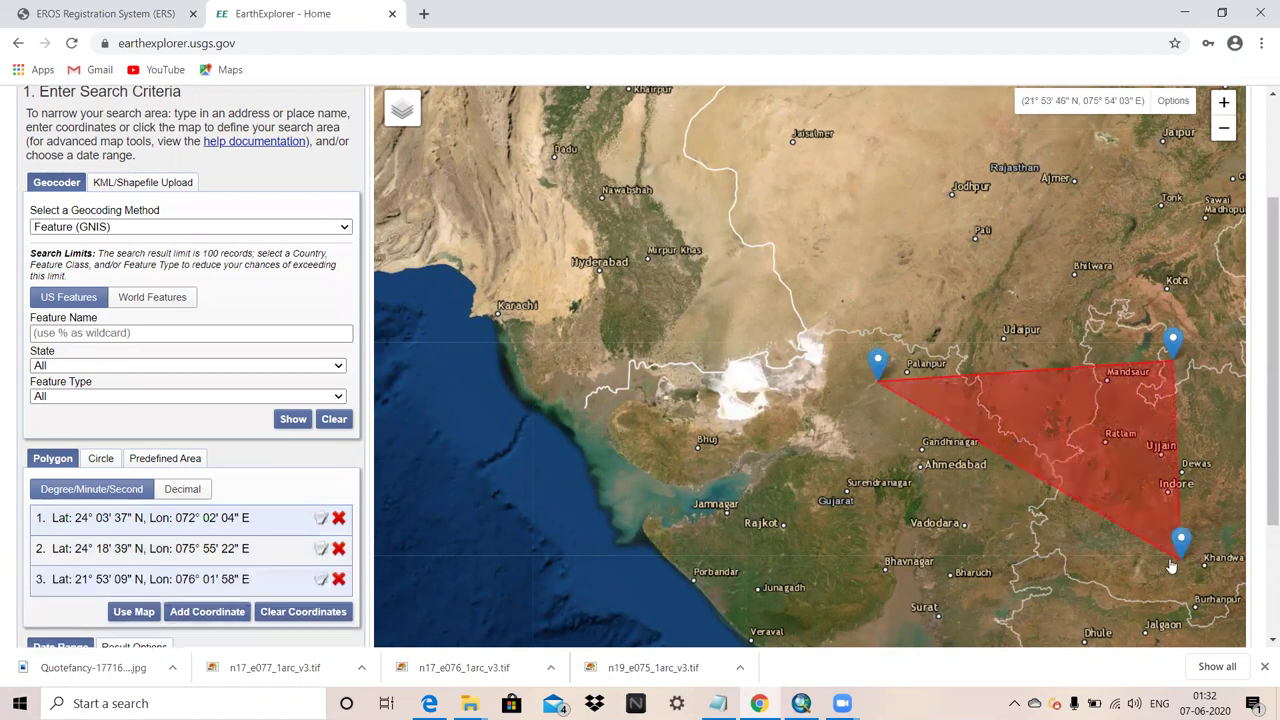
{"action": "left_click", "coordinate": [922, 569]}
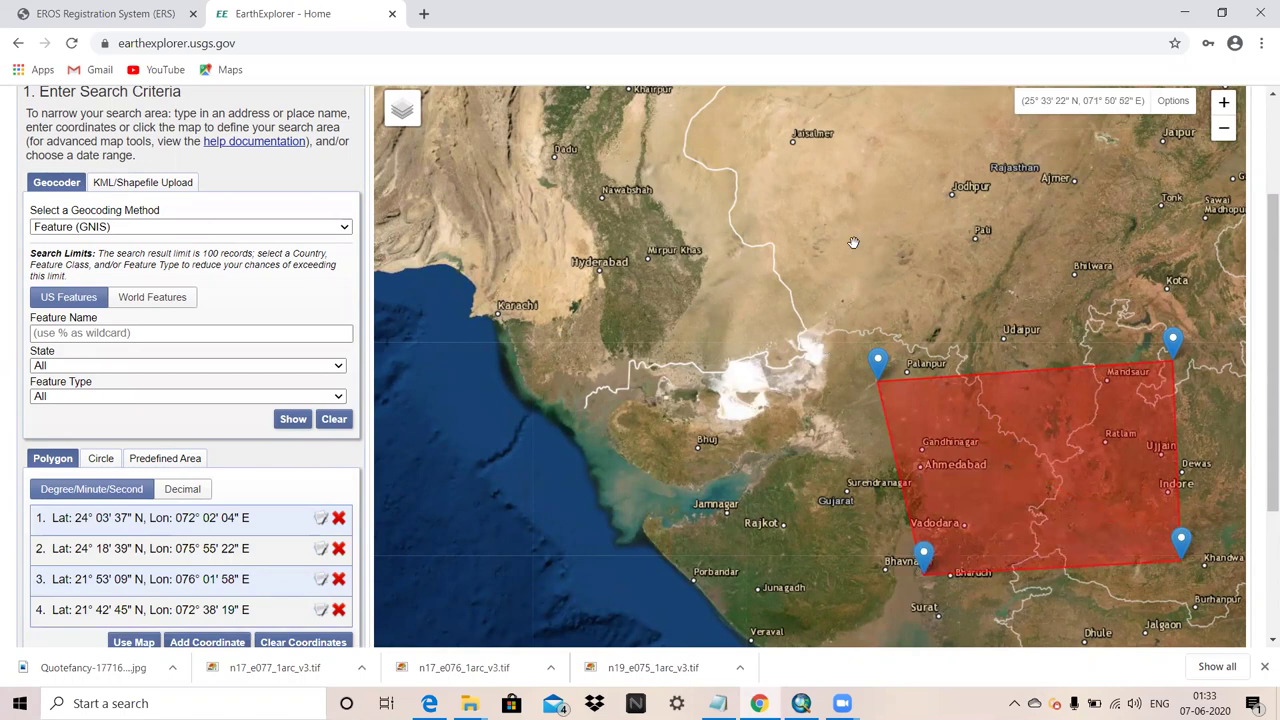
{"action": "scroll", "coordinate": [853, 243], "scroll_direction": "up", "scroll_amount": 3}
{"action": "scroll", "coordinate": [770, 213], "scroll_direction": "down", "scroll_amount": 2}
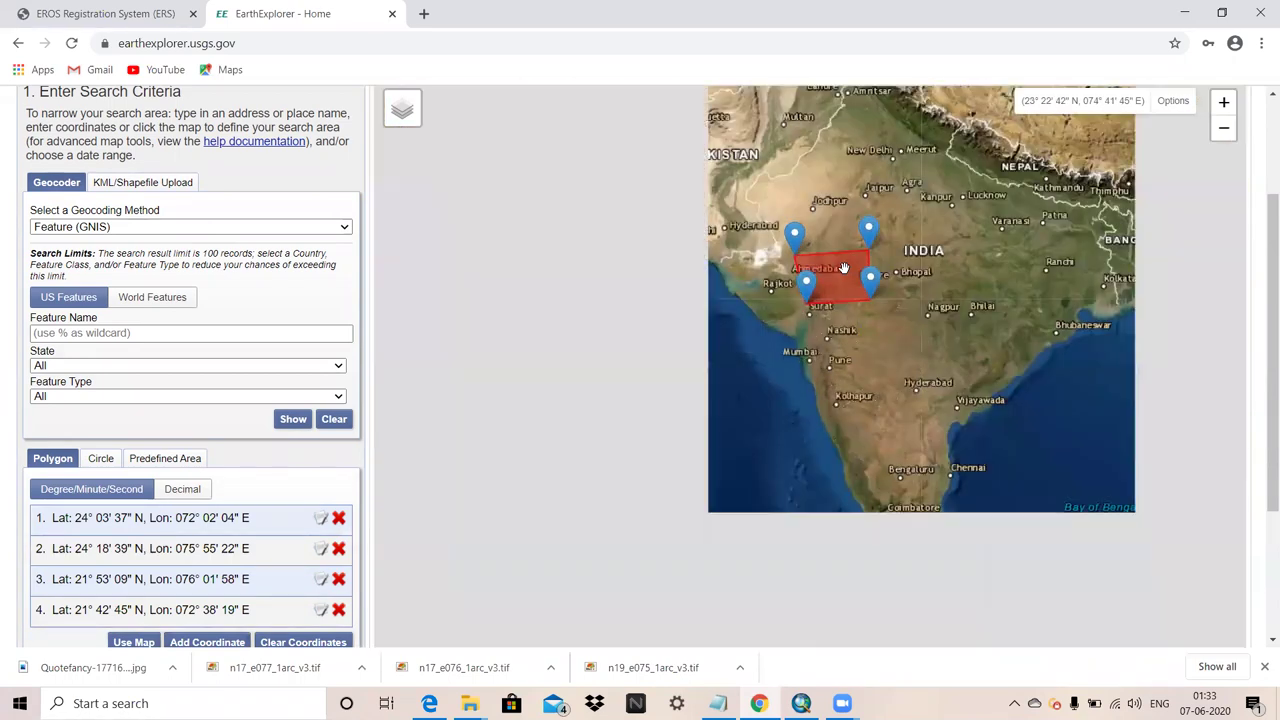
{"action": "scroll", "coordinate": [838, 268], "scroll_direction": "up", "scroll_amount": 3}
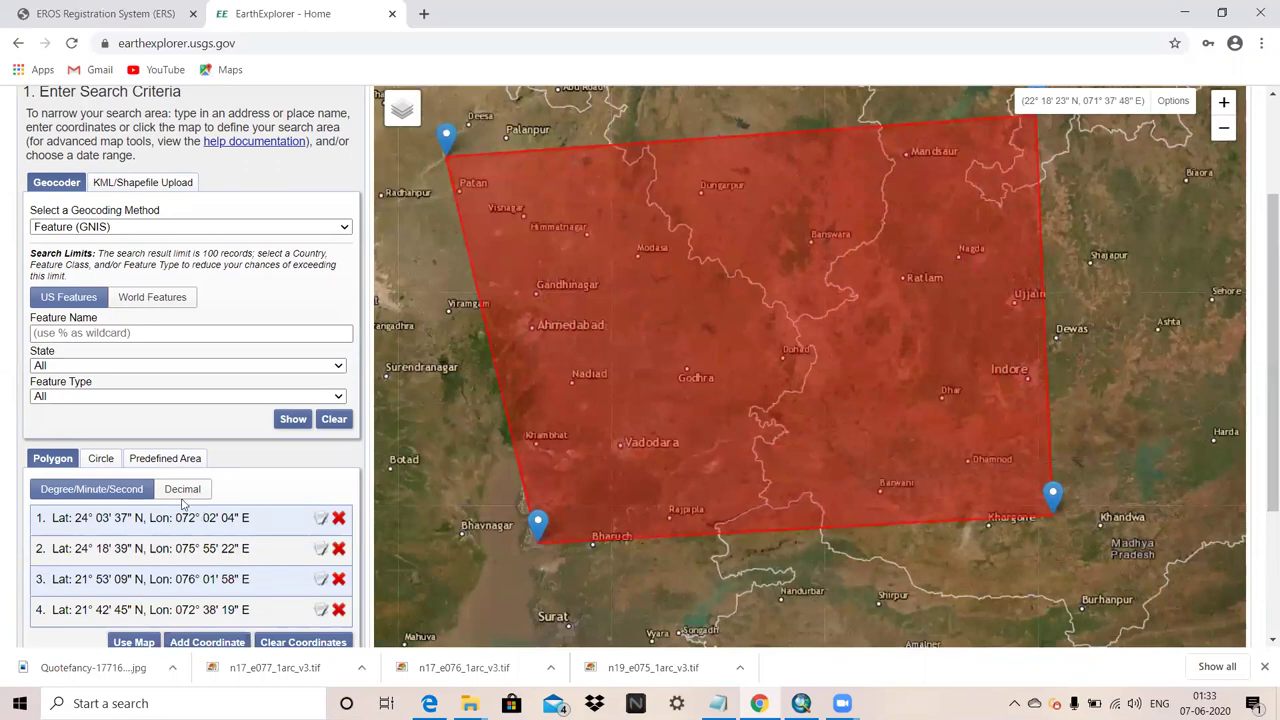
{"action": "scroll", "coordinate": [195, 505], "scroll_direction": "down", "scroll_amount": 2}
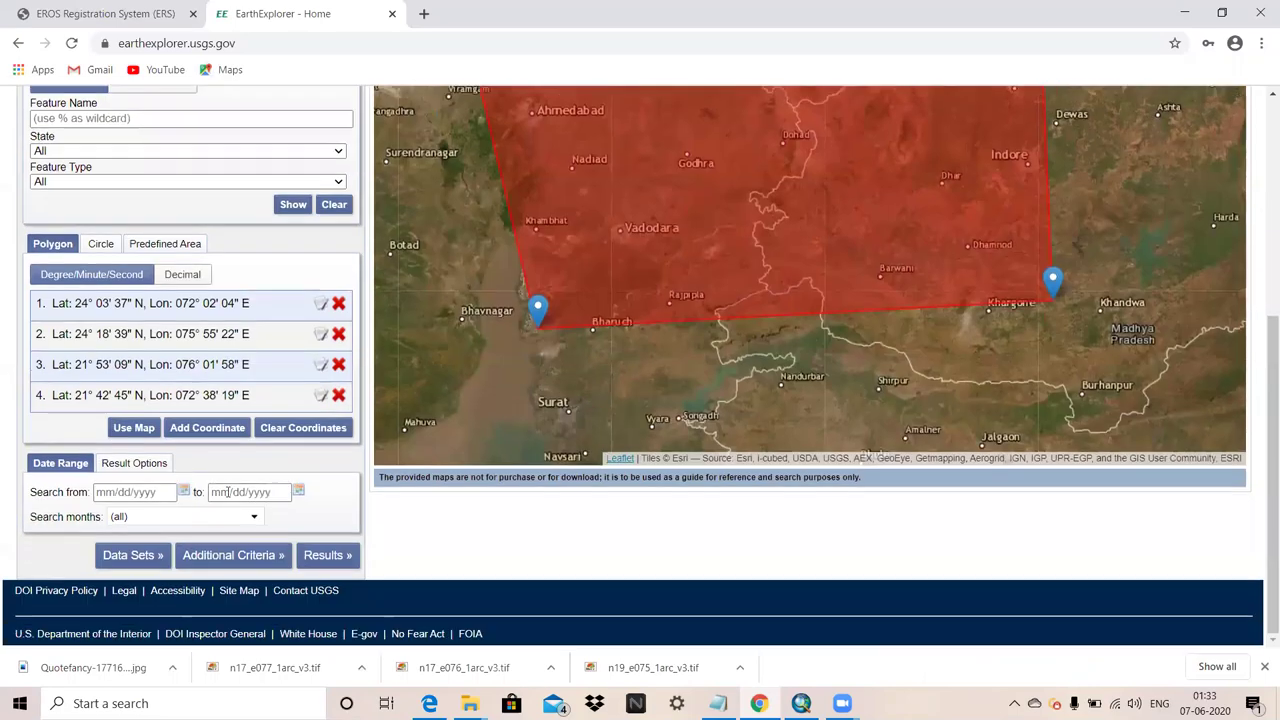
Step: Tick SRTM 1 Arc-Second Global under Digital Elevation > SRTM in the Data Sets list
{"action": "left_click", "coordinate": [145, 557]}
{"action": "scroll", "coordinate": [40, 397], "scroll_direction": "up", "scroll_amount": 5}
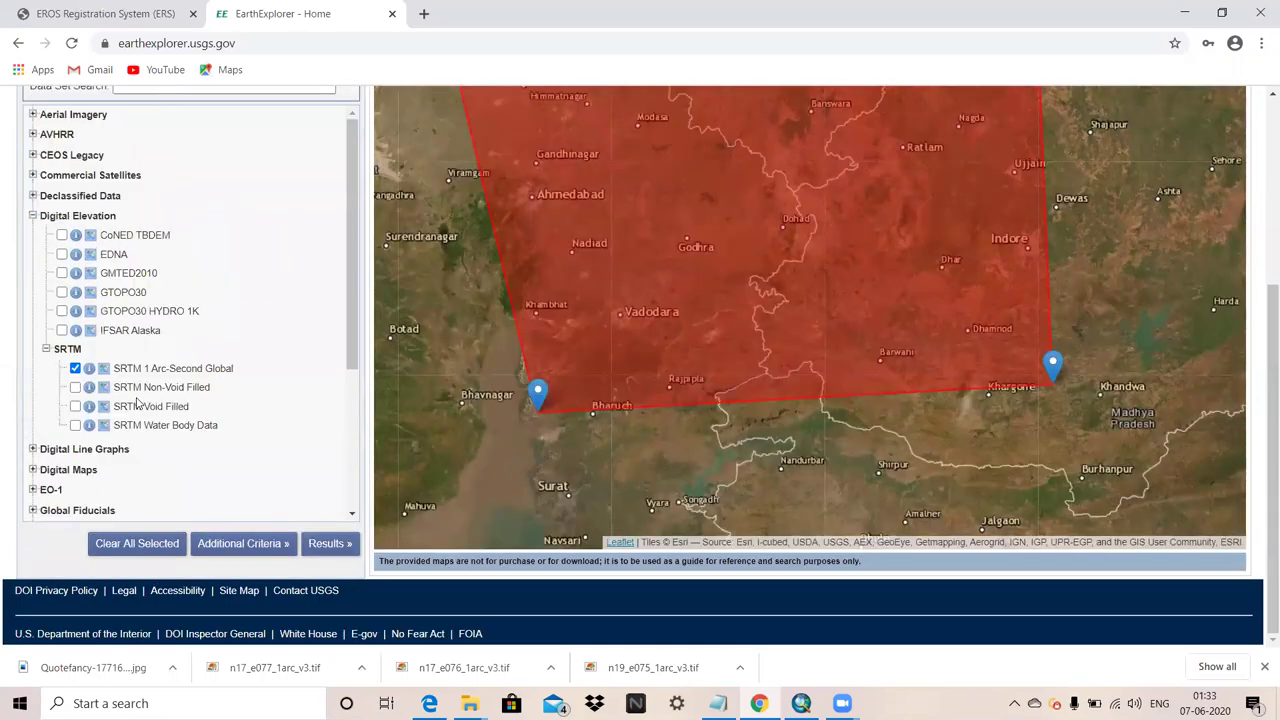
{"action": "left_click", "coordinate": [33, 382]}
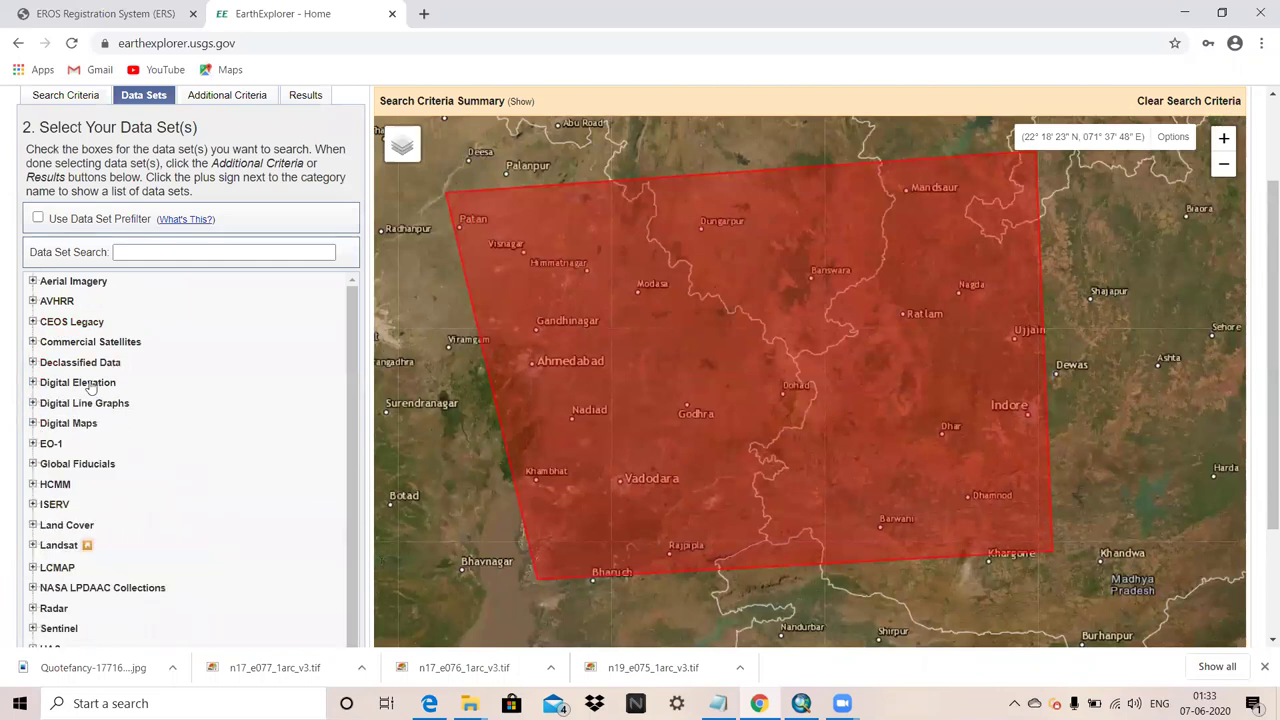
{"action": "left_click", "coordinate": [33, 382]}
{"action": "scroll", "coordinate": [40, 382], "scroll_direction": "down", "scroll_amount": 2}
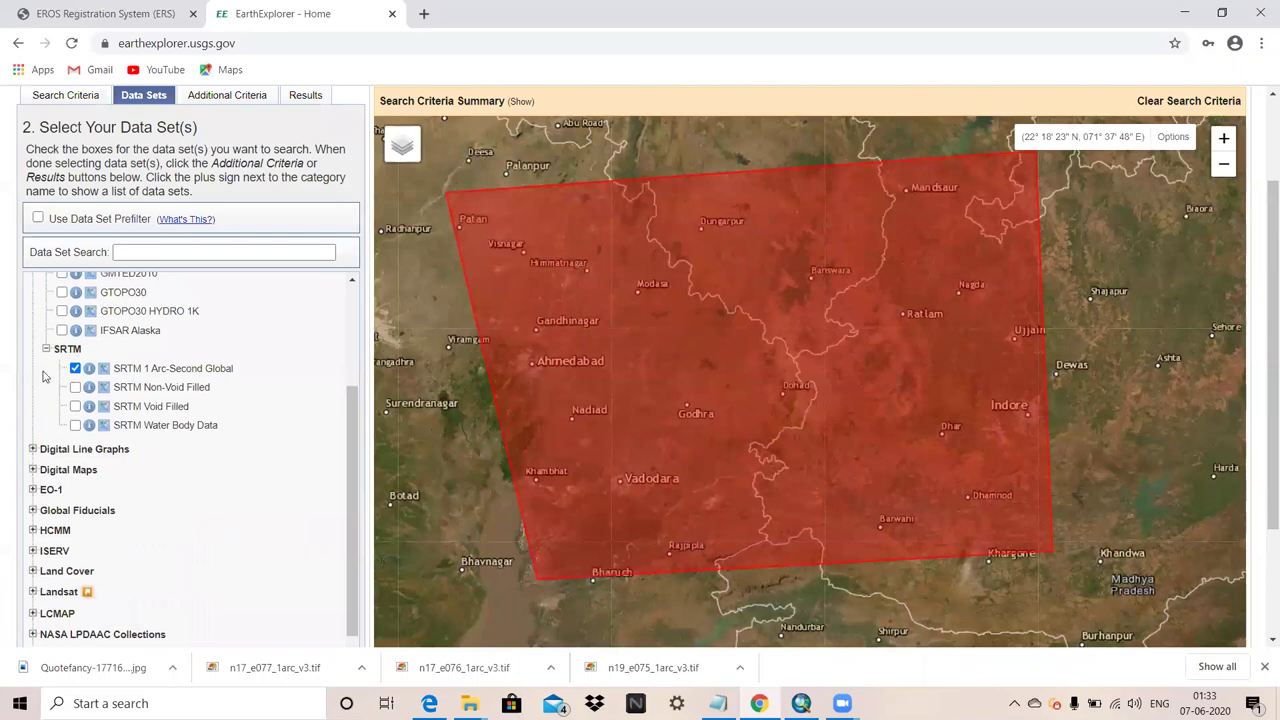
{"action": "left_click", "coordinate": [75, 368]}
{"action": "scroll", "coordinate": [80, 385], "scroll_direction": "up", "scroll_amount": 2}
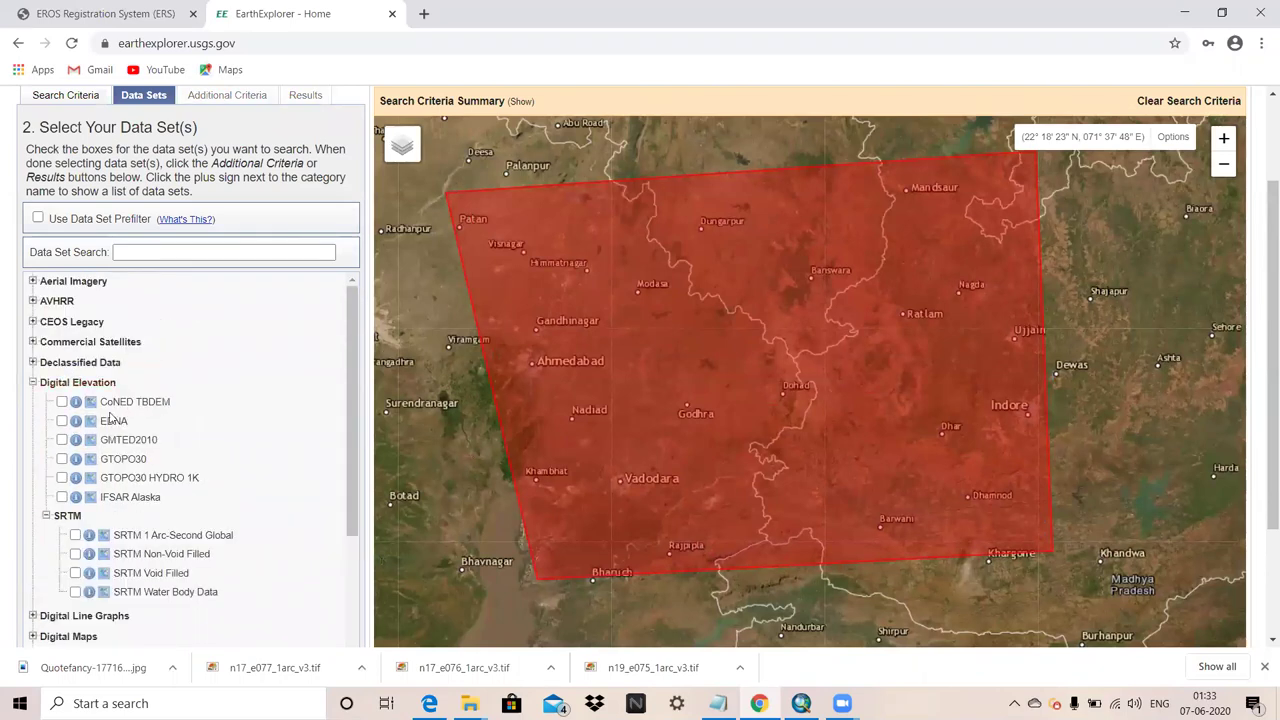
{"action": "scroll", "coordinate": [108, 424], "scroll_direction": "down", "scroll_amount": 2}
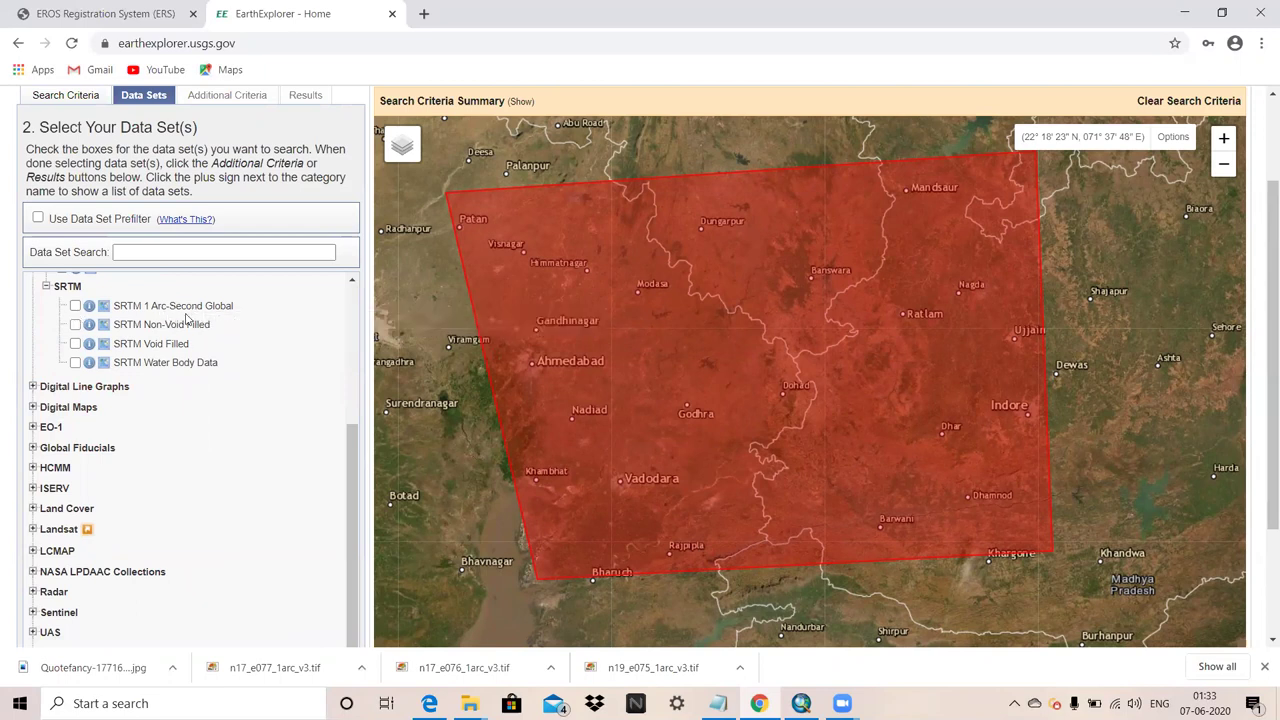
{"action": "left_click", "coordinate": [75, 306]}
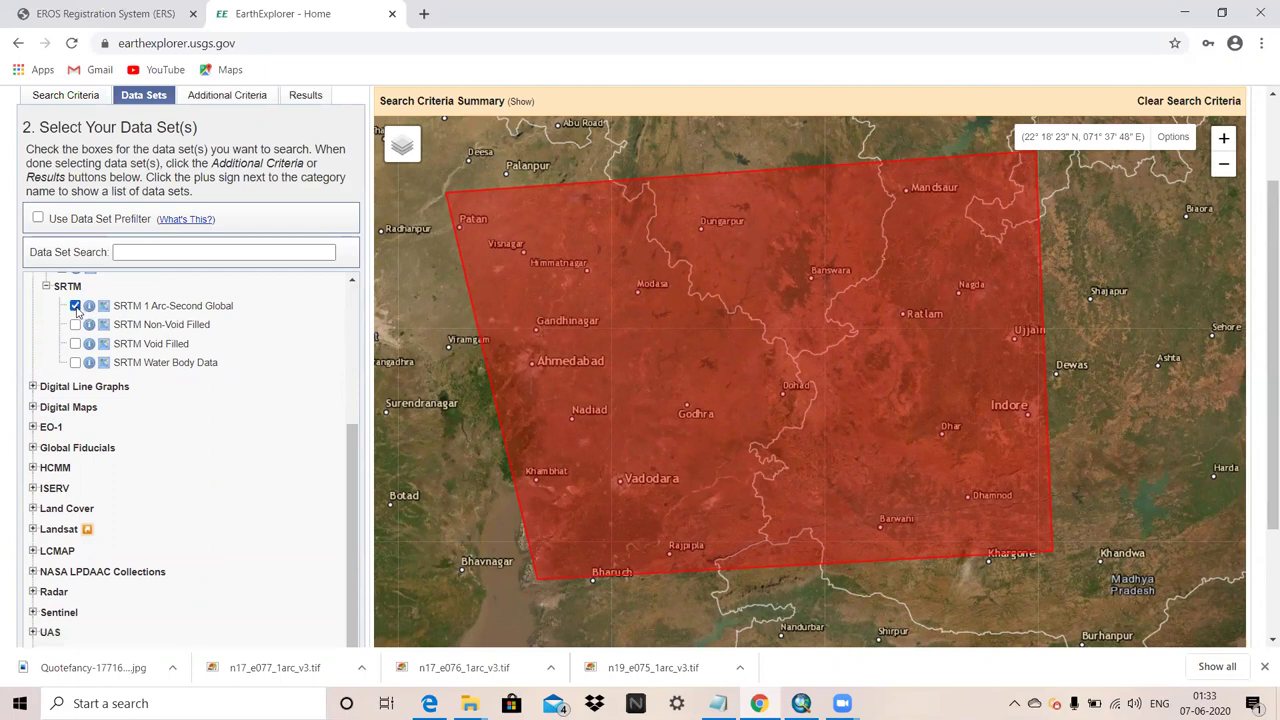
{"action": "scroll", "coordinate": [234, 526], "scroll_direction": "down", "scroll_amount": 2}
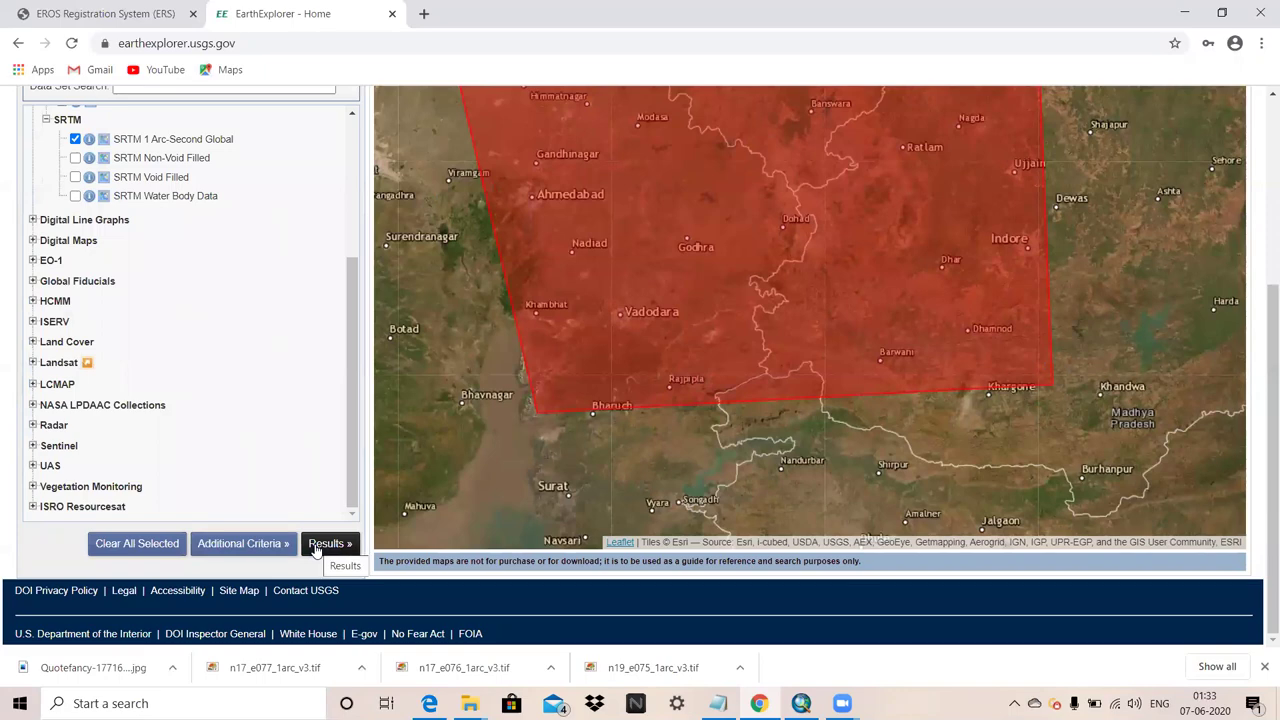
Step: Run the search and display the footprints of results 1 through 7 on the map
{"action": "left_click", "coordinate": [326, 543]}
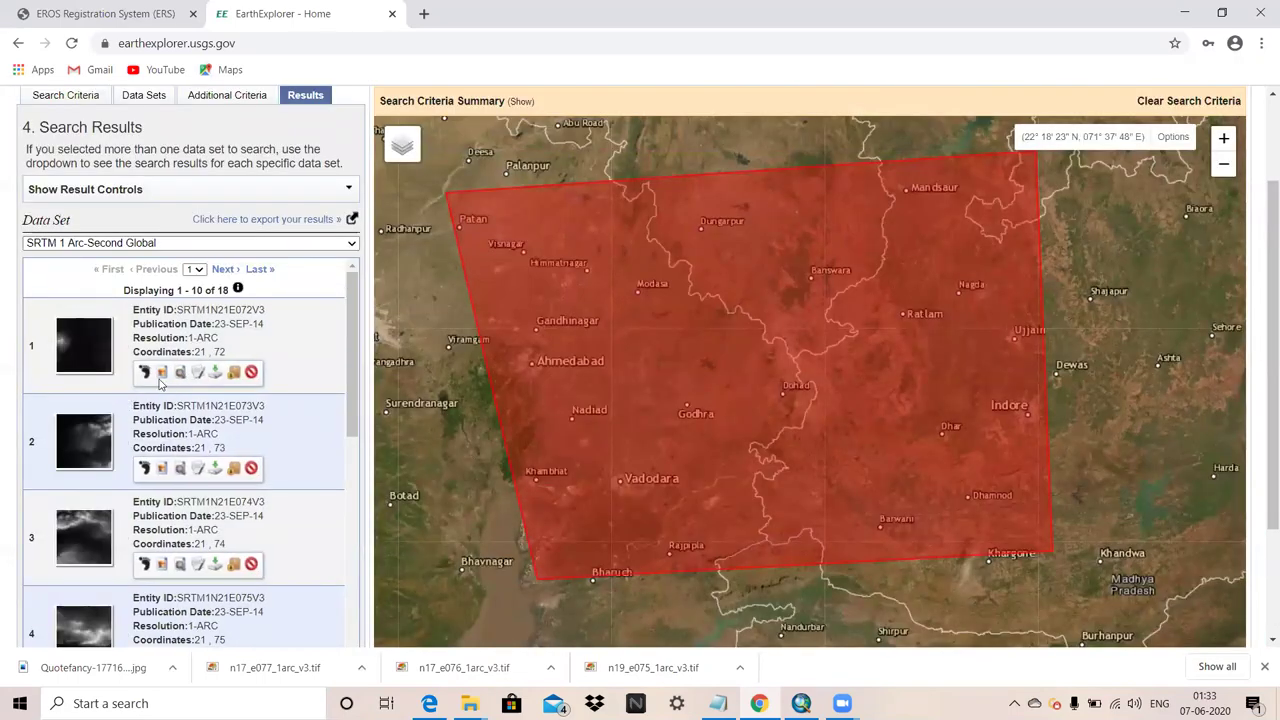
{"action": "left_click", "coordinate": [144, 372]}
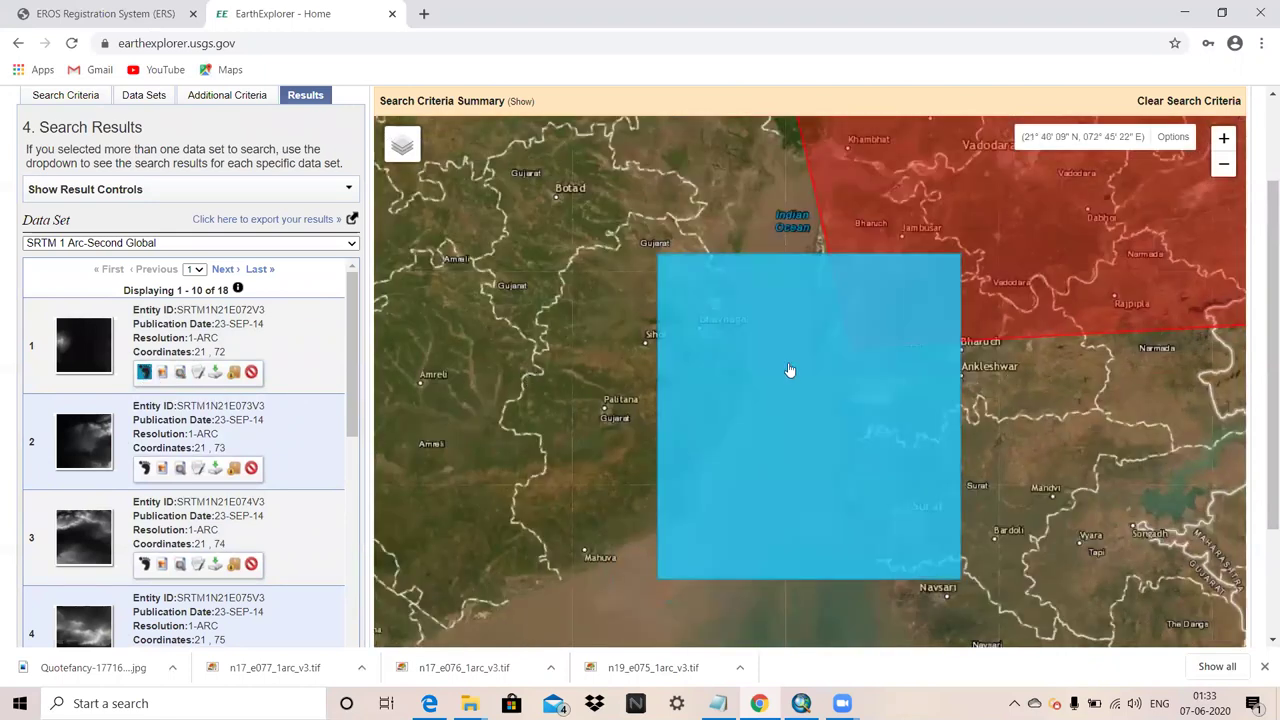
{"action": "left_click", "coordinate": [144, 470]}
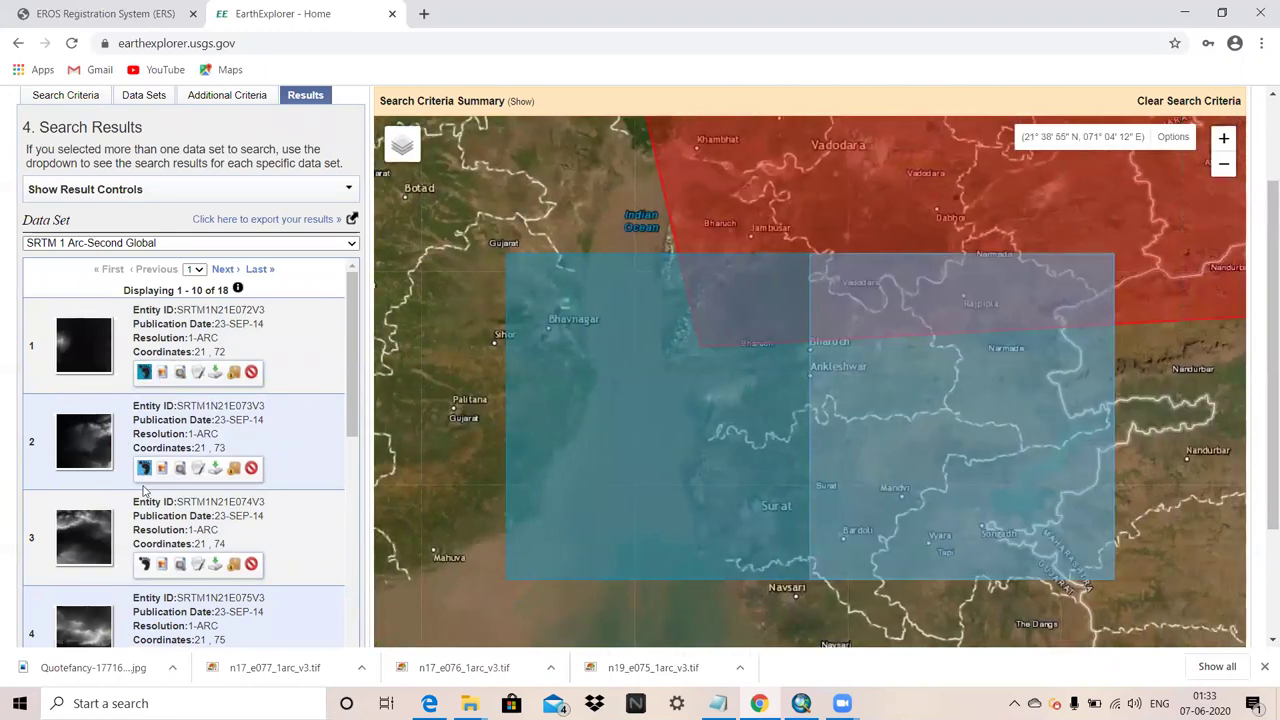
{"action": "left_click", "coordinate": [143, 566]}
{"action": "scroll", "coordinate": [143, 560], "scroll_direction": "down", "scroll_amount": 3}
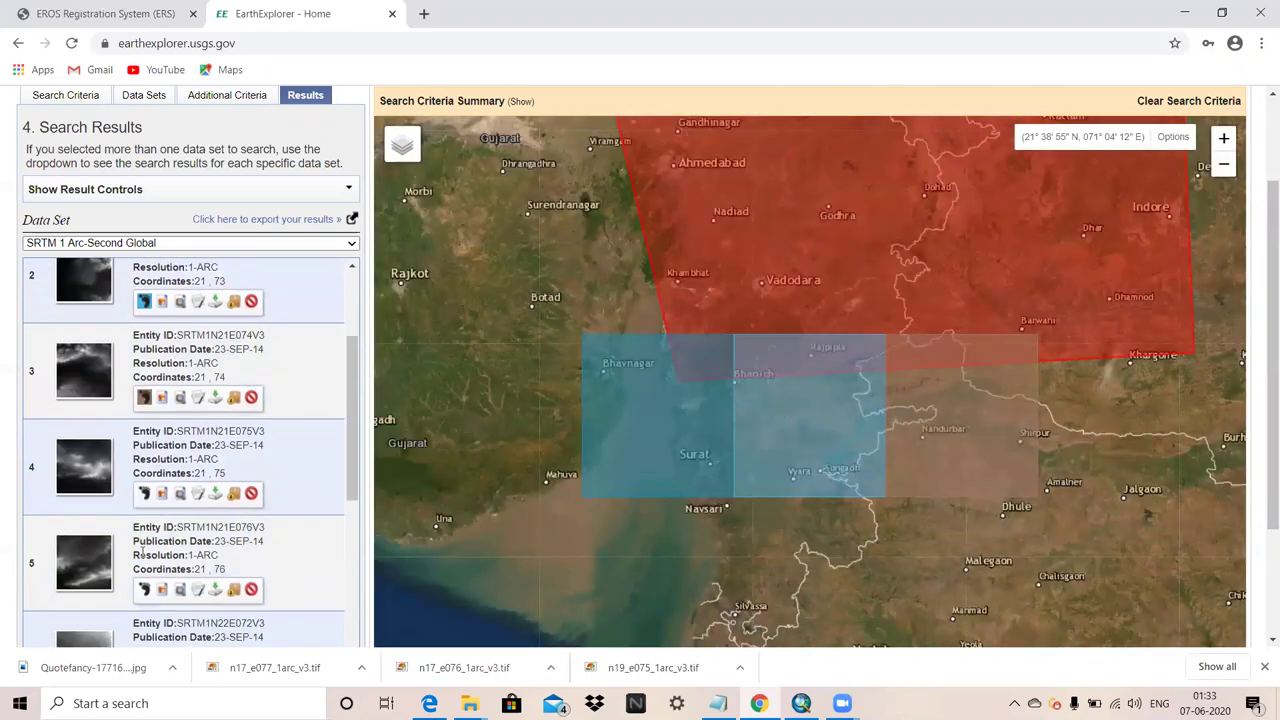
{"action": "left_click", "coordinate": [144, 495]}
{"action": "left_click", "coordinate": [144, 589]}
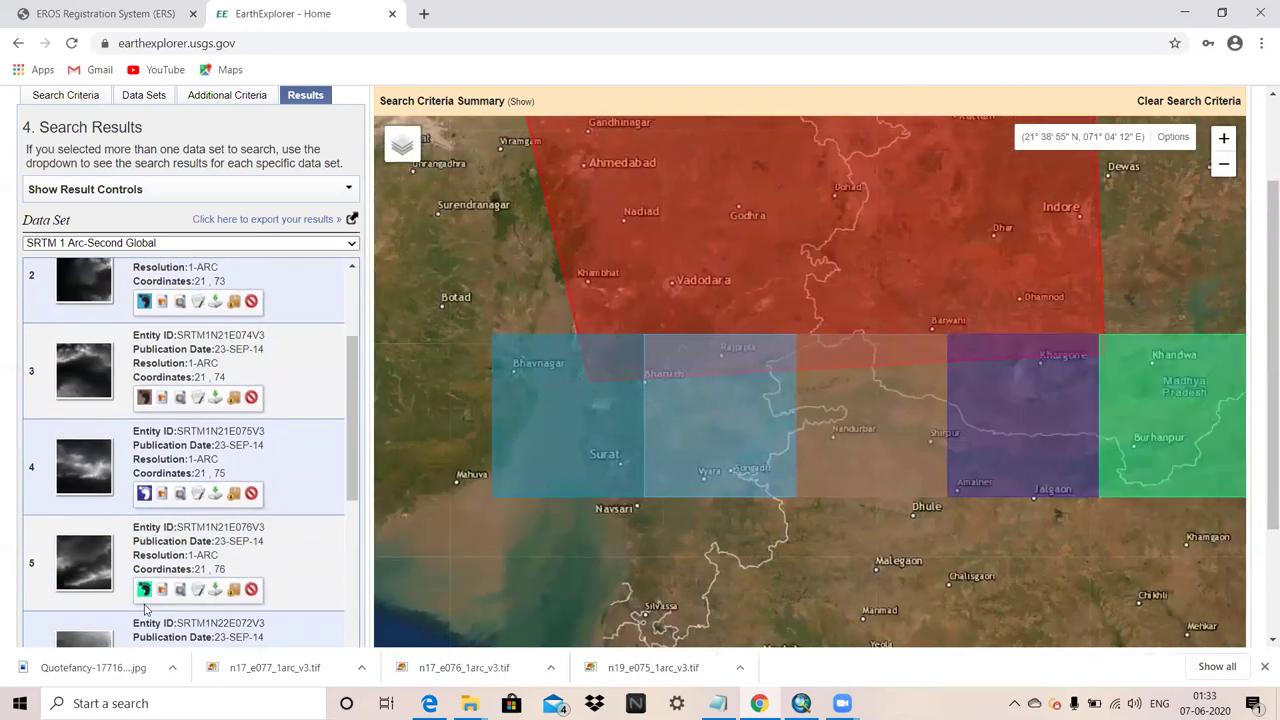
{"action": "scroll", "coordinate": [144, 590], "scroll_direction": "down", "scroll_amount": 2}
{"action": "left_click", "coordinate": [144, 519]}
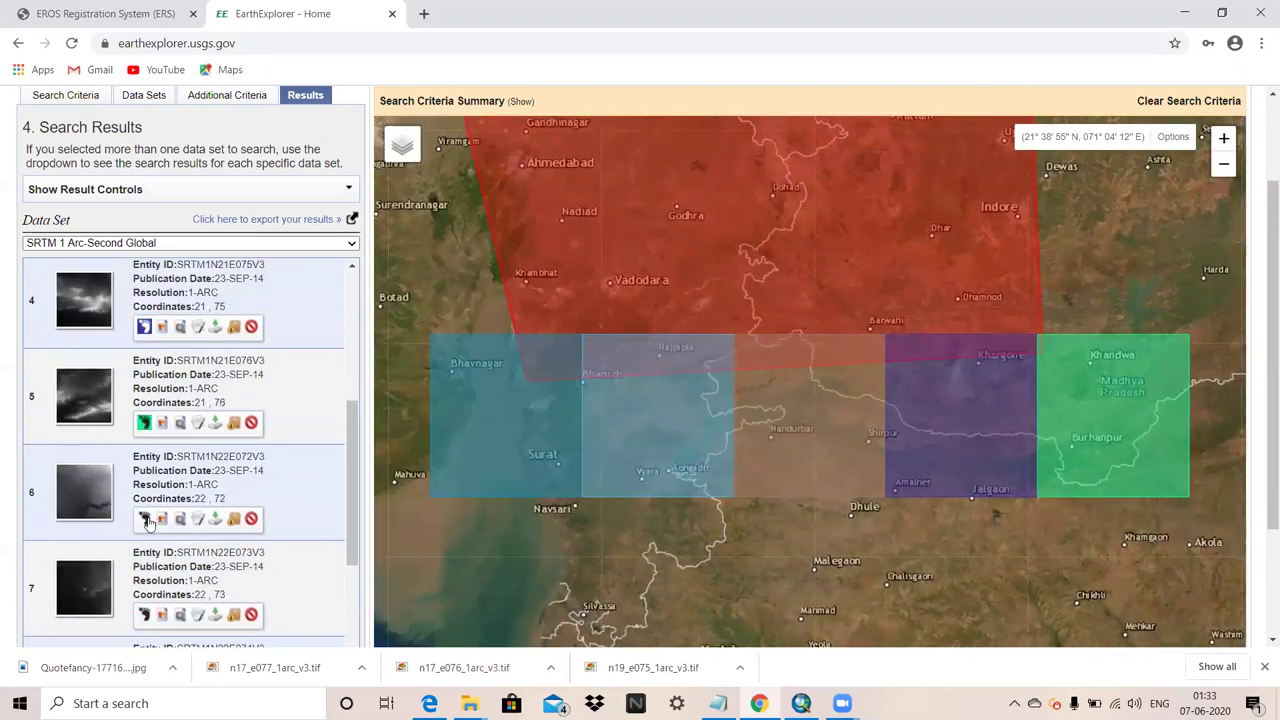
{"action": "left_click", "coordinate": [145, 614]}
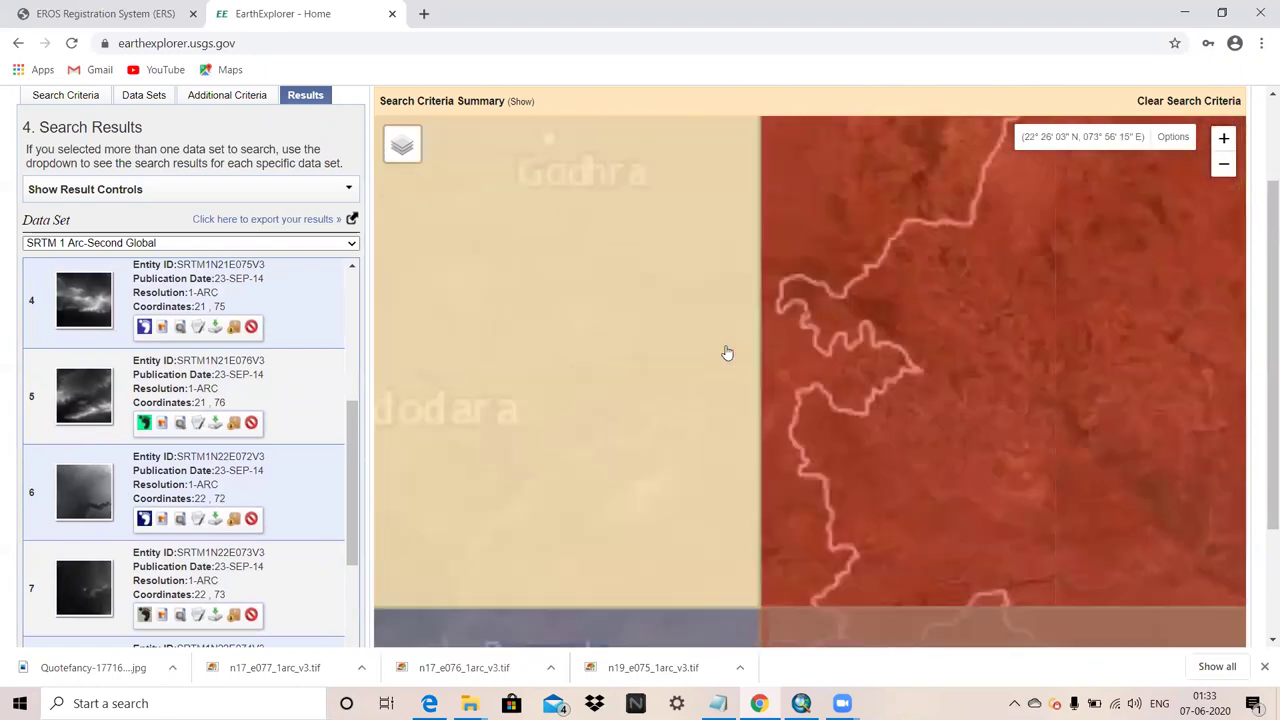
Step: Show footprints for results 8, 9 and 10, then scroll back to the first result
{"action": "scroll", "coordinate": [720, 355], "scroll_direction": "up", "scroll_amount": 3}
{"action": "scroll", "coordinate": [726, 354], "scroll_direction": "down", "scroll_amount": 3}
{"action": "scroll", "coordinate": [170, 460], "scroll_direction": "down", "scroll_amount": 3}
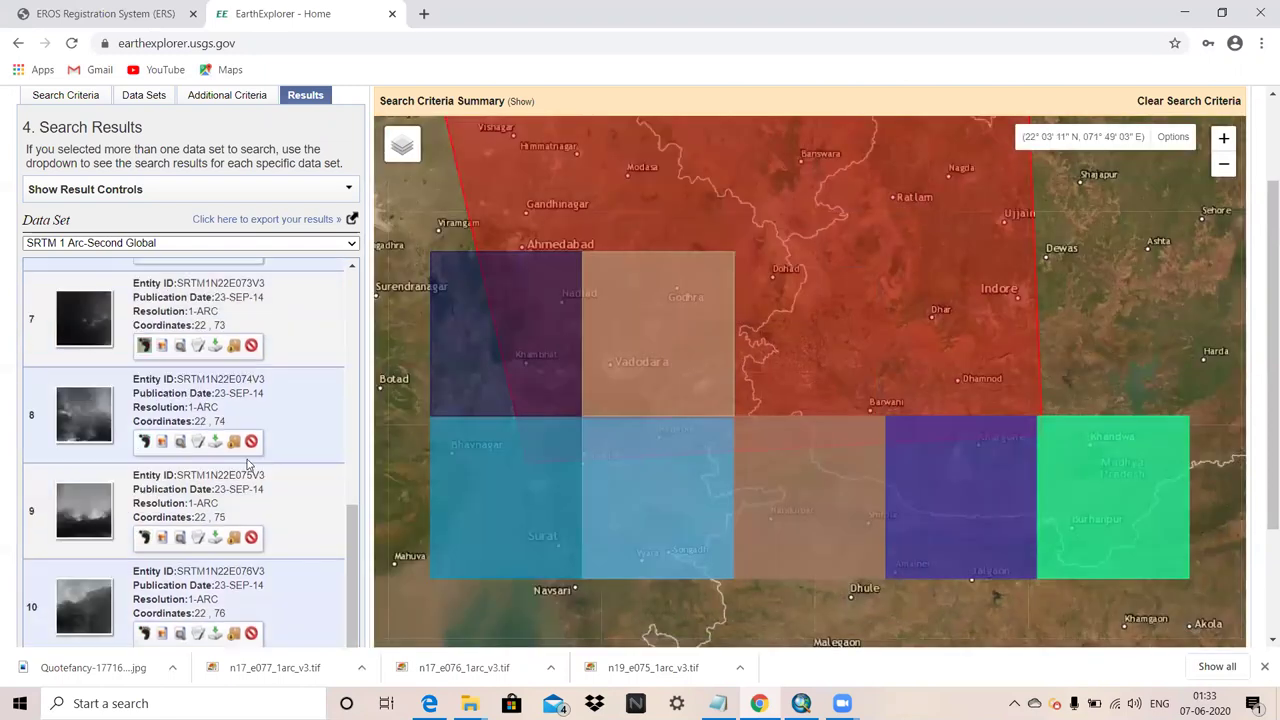
{"action": "left_click", "coordinate": [144, 441]}
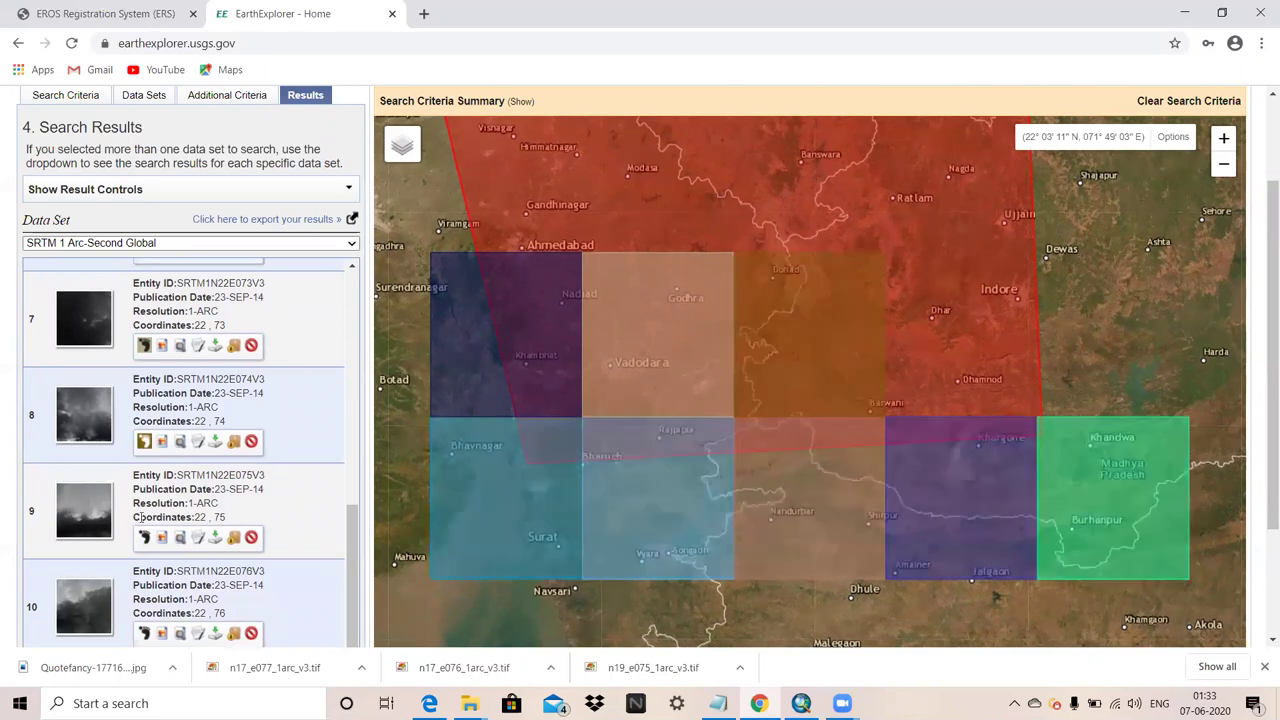
{"action": "left_click", "coordinate": [144, 537]}
{"action": "left_click", "coordinate": [144, 633]}
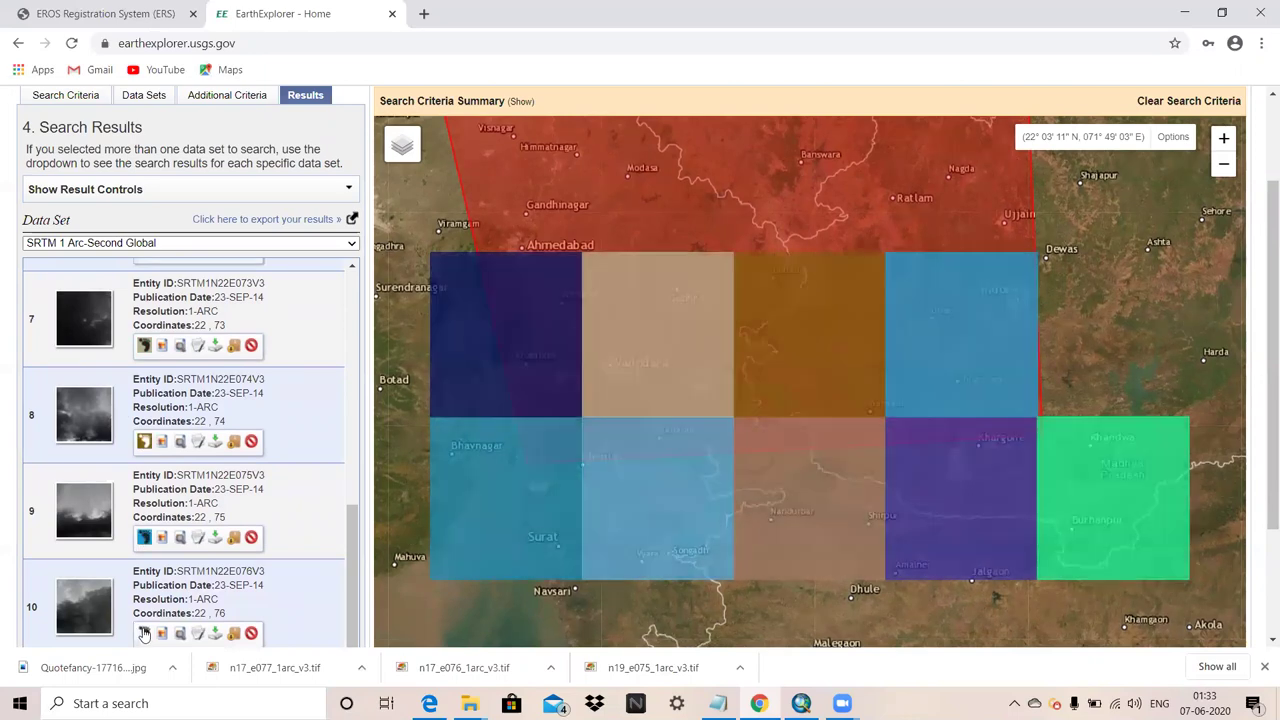
{"action": "scroll", "coordinate": [676, 407], "scroll_direction": "up", "scroll_amount": 3}
{"action": "scroll", "coordinate": [676, 407], "scroll_direction": "down", "scroll_amount": 3}
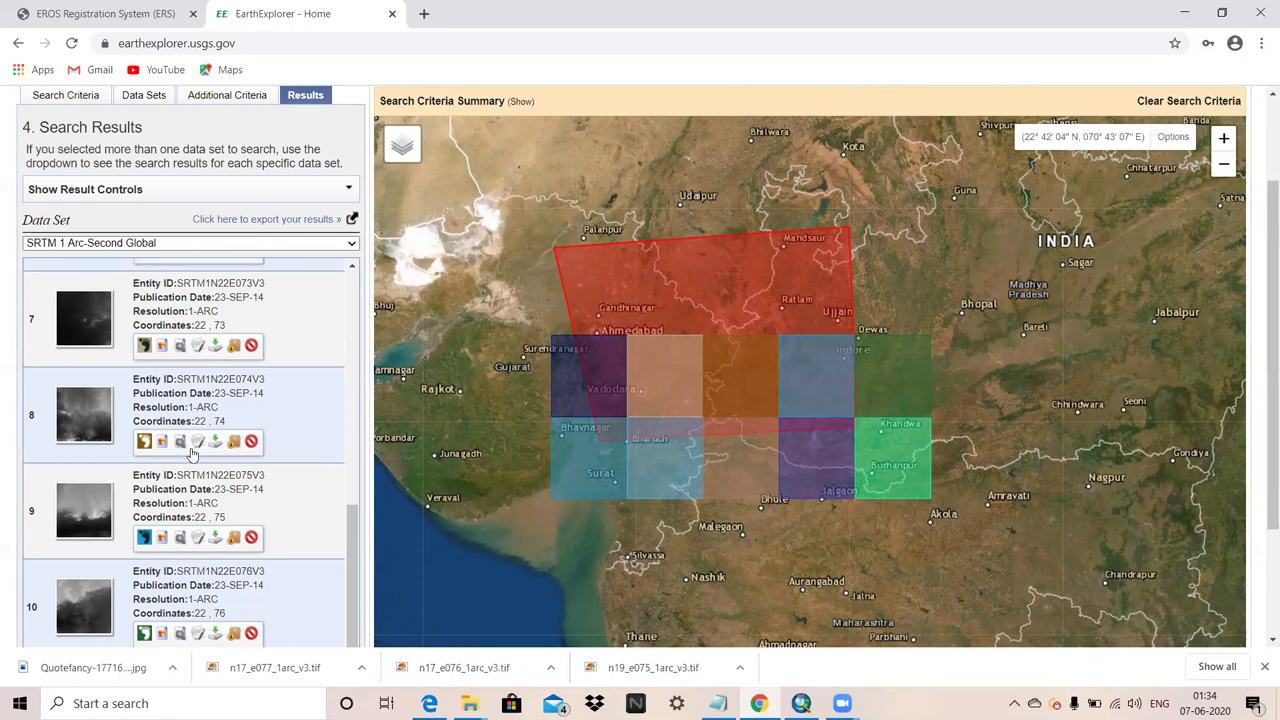
{"action": "scroll", "coordinate": [190, 430], "scroll_direction": "up", "scroll_amount": 5}
{"action": "scroll", "coordinate": [237, 348], "scroll_direction": "up", "scroll_amount": 2}
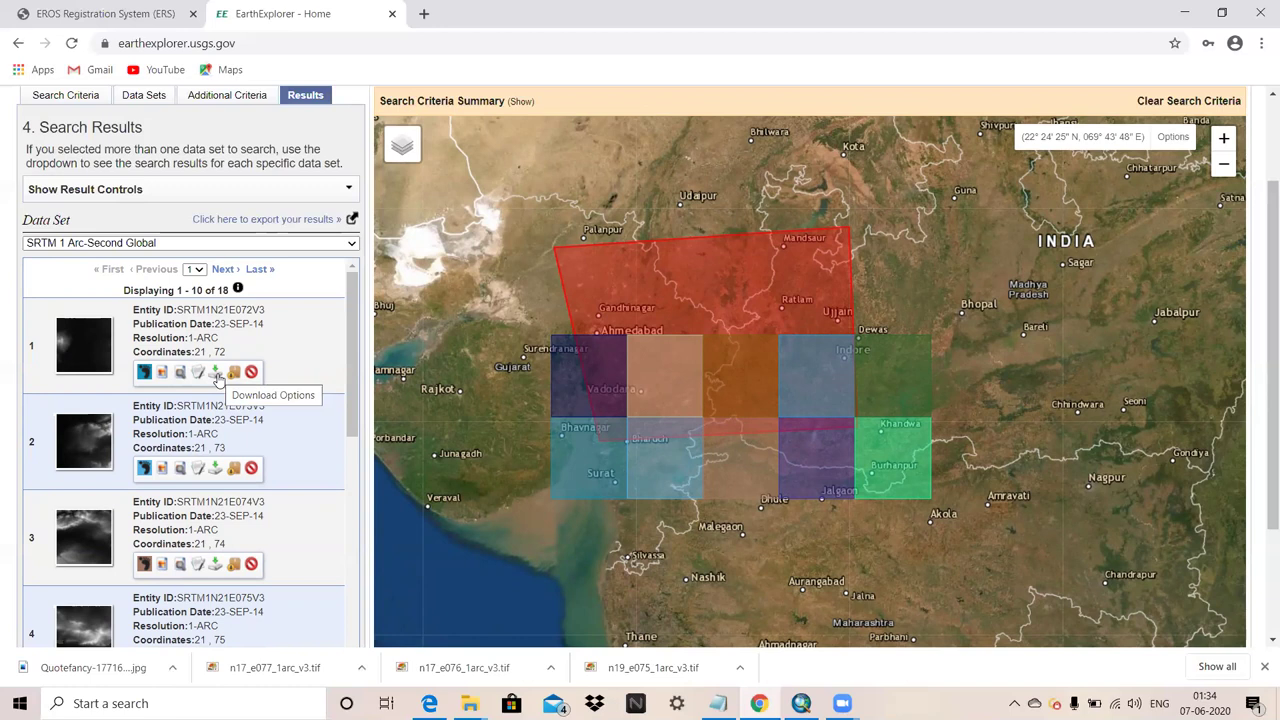
Step: Download tile N21 E072 as GeoTIFF 1 Arc-second, then return to ArcMap
{"action": "left_click", "coordinate": [216, 373]}
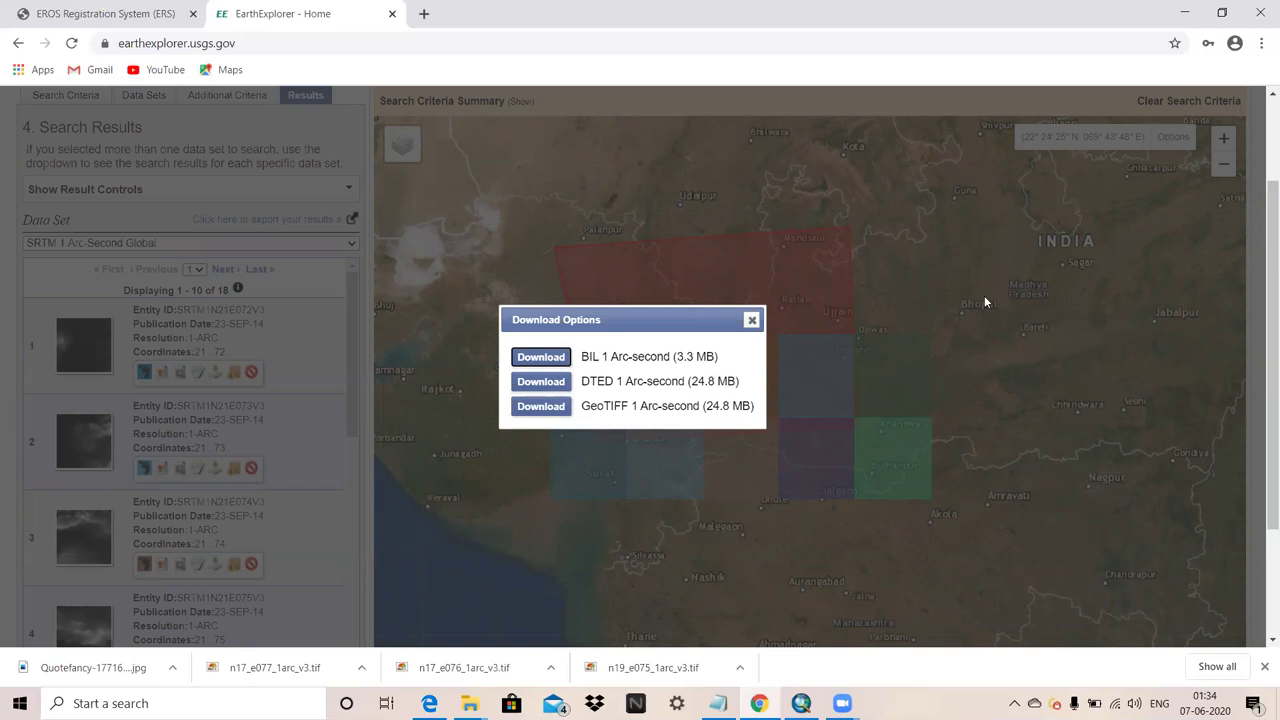
{"action": "left_click", "coordinate": [558, 412]}
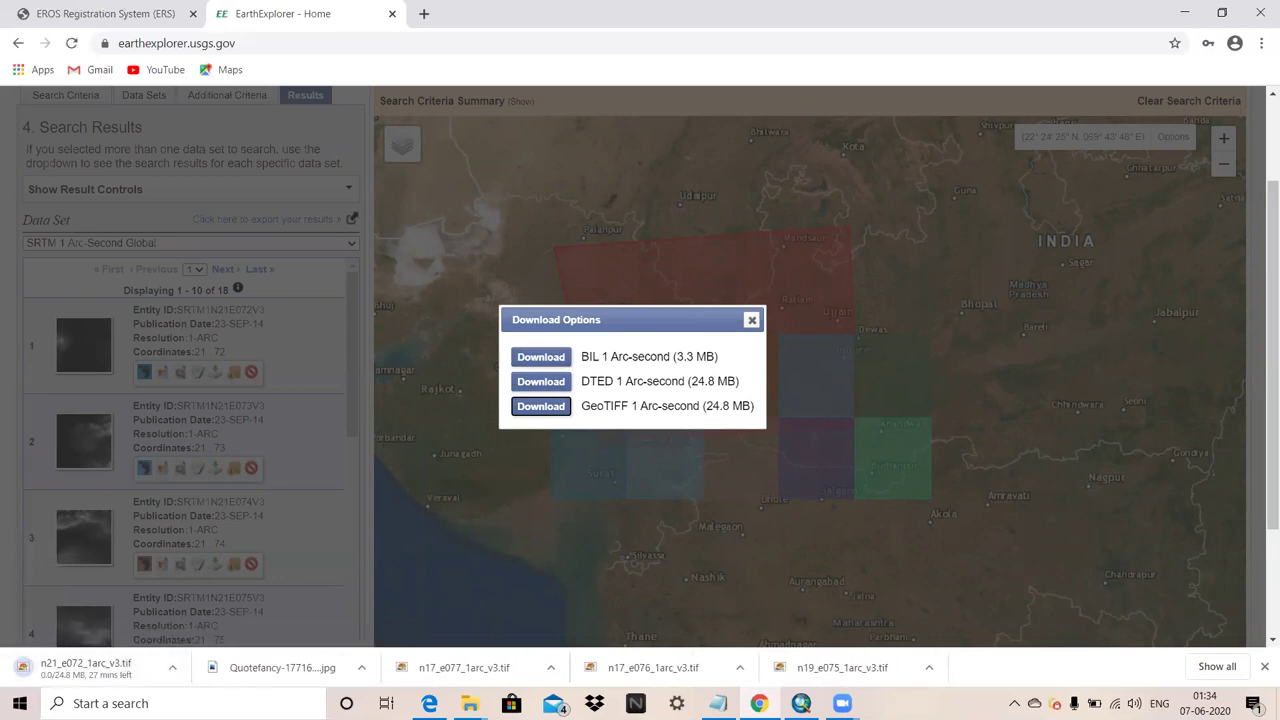
{"action": "left_click", "coordinate": [750, 321]}
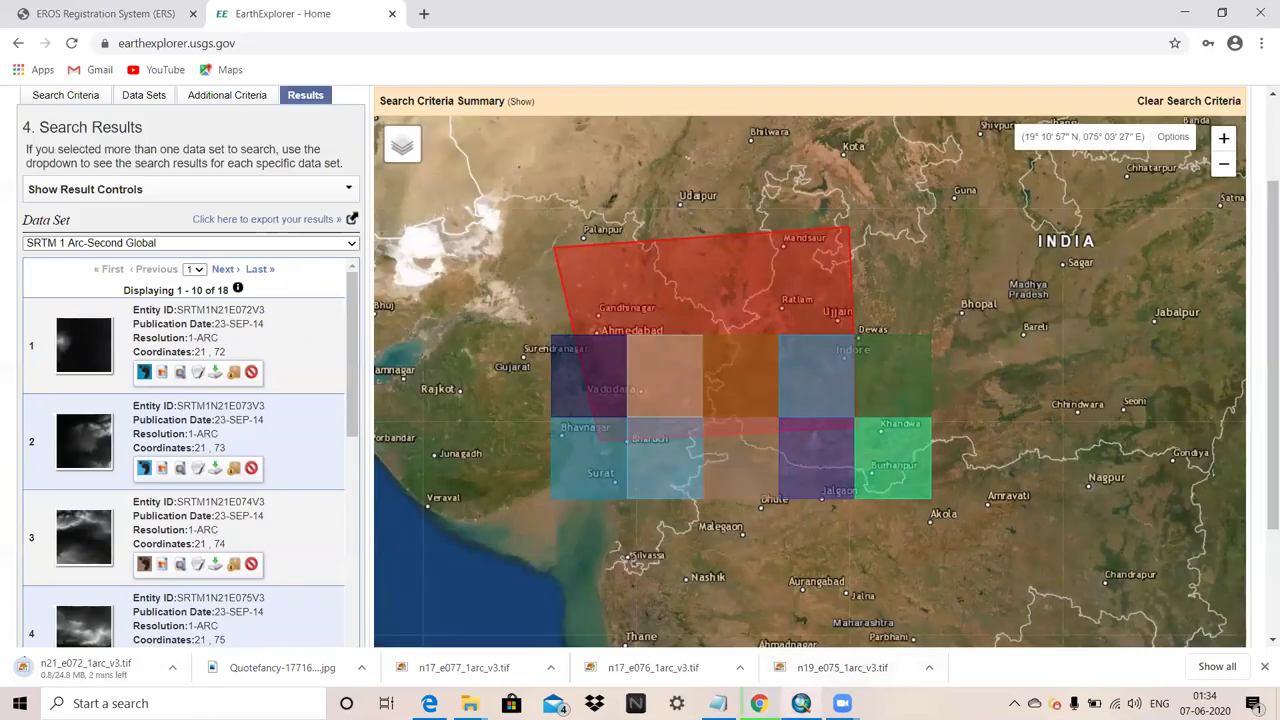
{"action": "mouse_move", "coordinate": [800, 703]}
{"action": "left_click", "coordinate": [793, 630]}
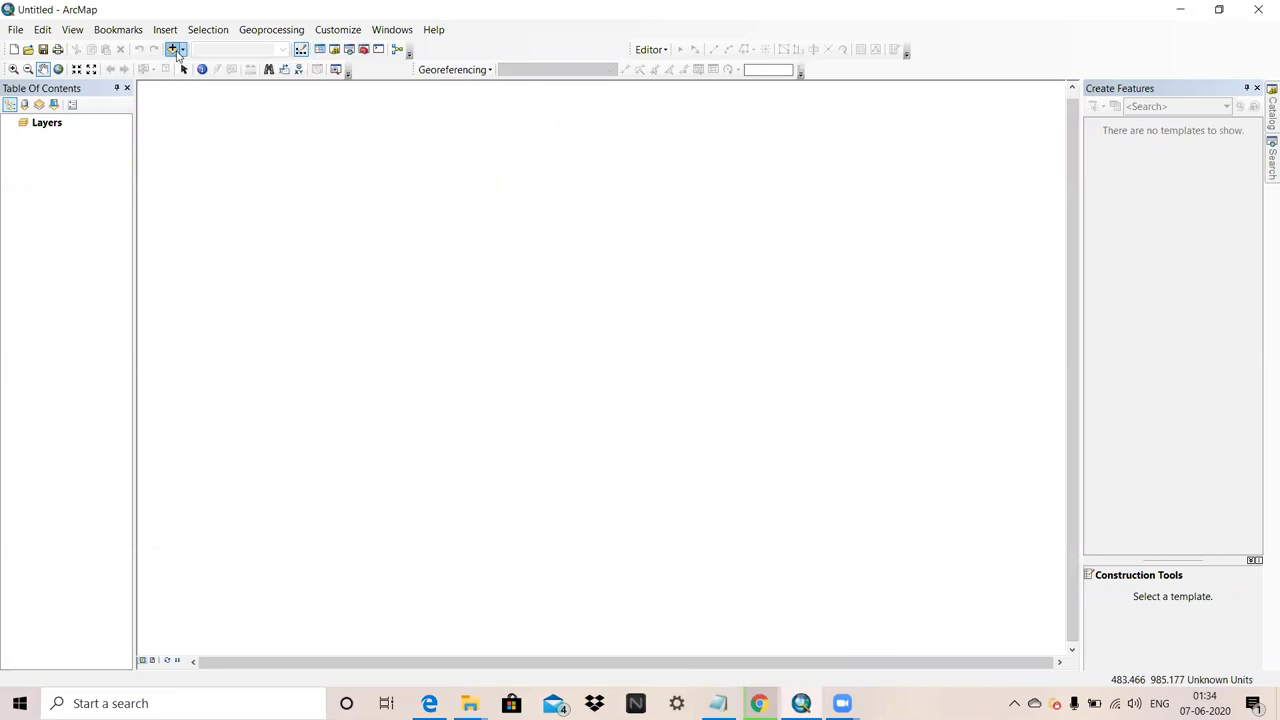
Step: Add D:\SRTM DEM\n17_e076_1arc_v3.tif to the map and build its pyramids
{"action": "left_click", "coordinate": [175, 50]}
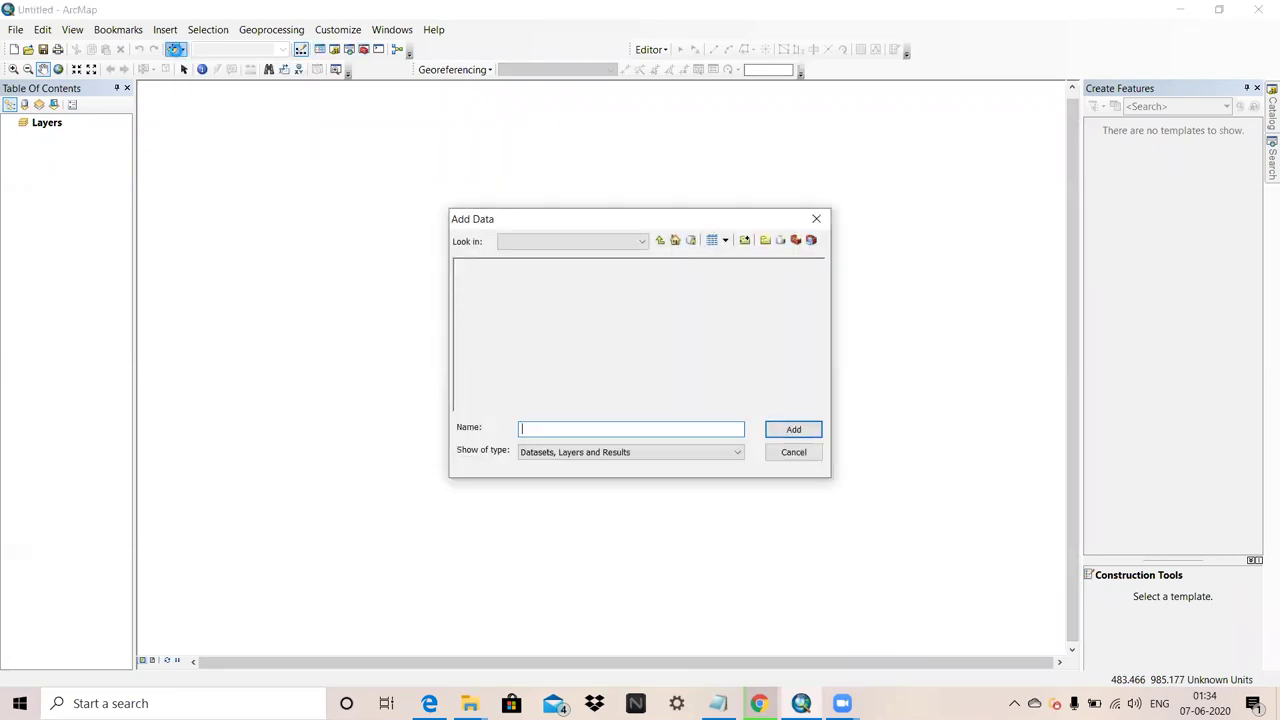
{"action": "left_click", "coordinate": [643, 244]}
{"action": "left_click", "coordinate": [589, 291]}
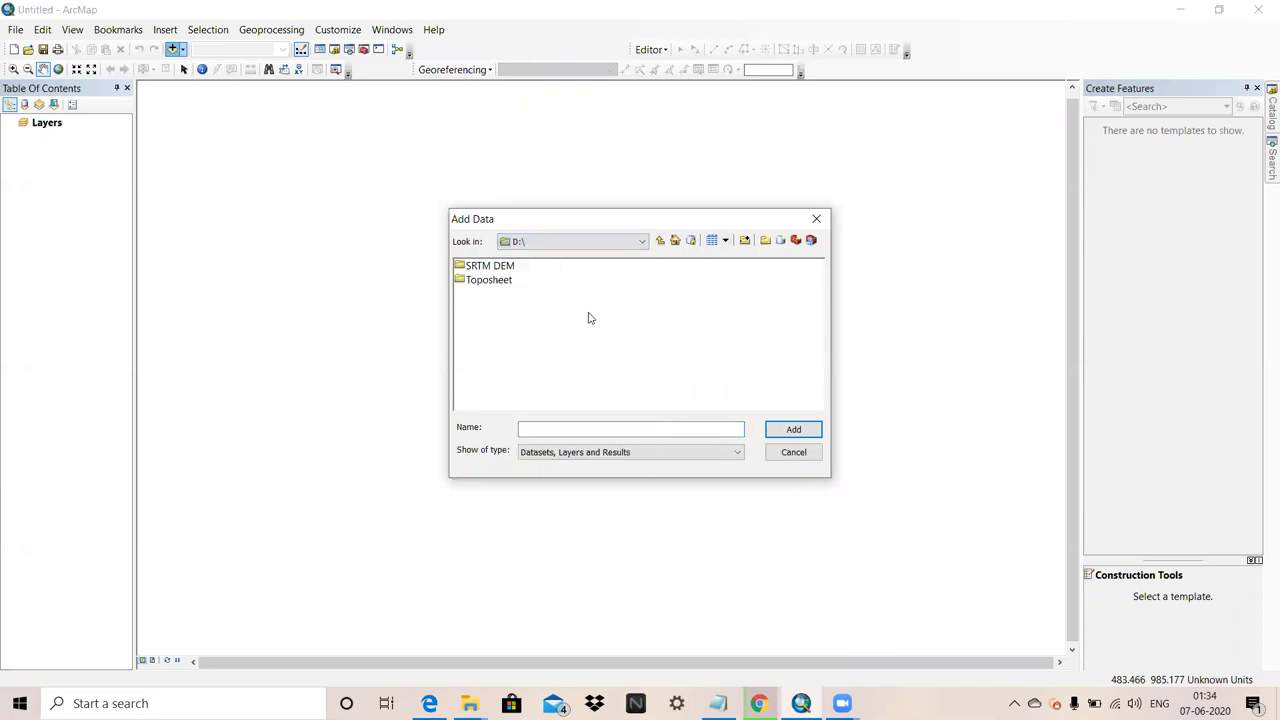
{"action": "double_click", "coordinate": [491, 268]}
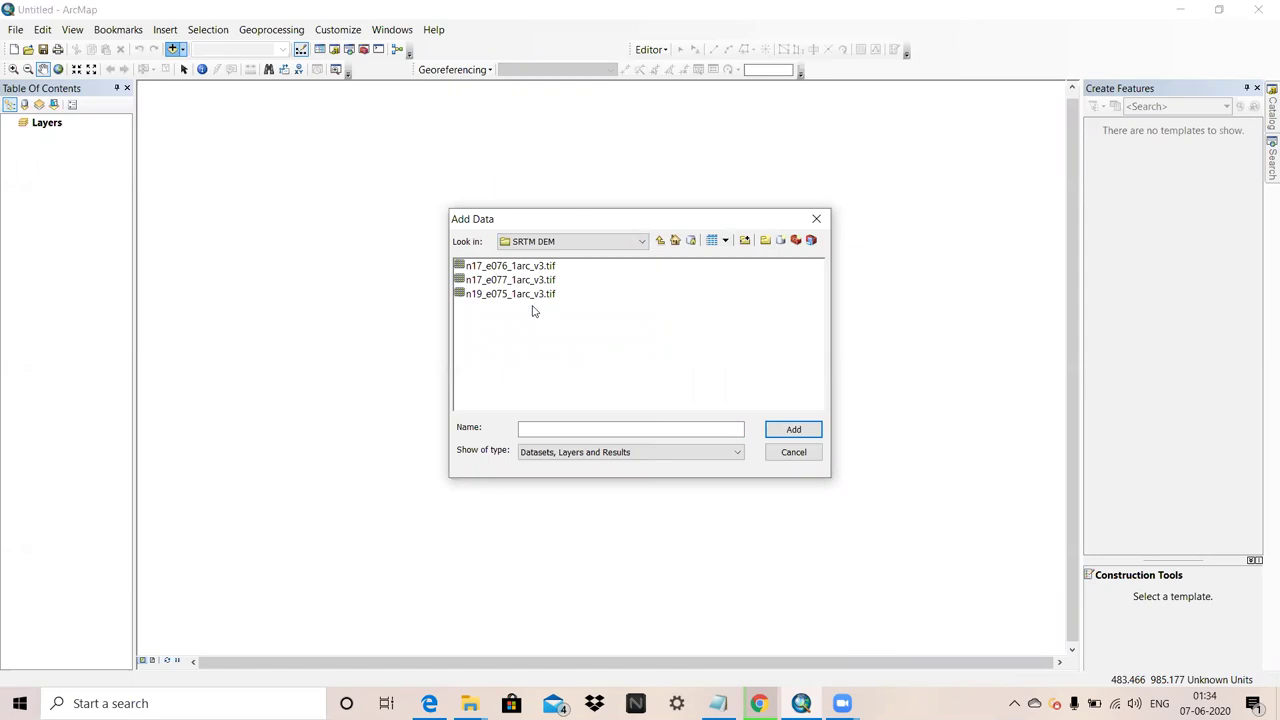
{"action": "left_click", "coordinate": [508, 268]}
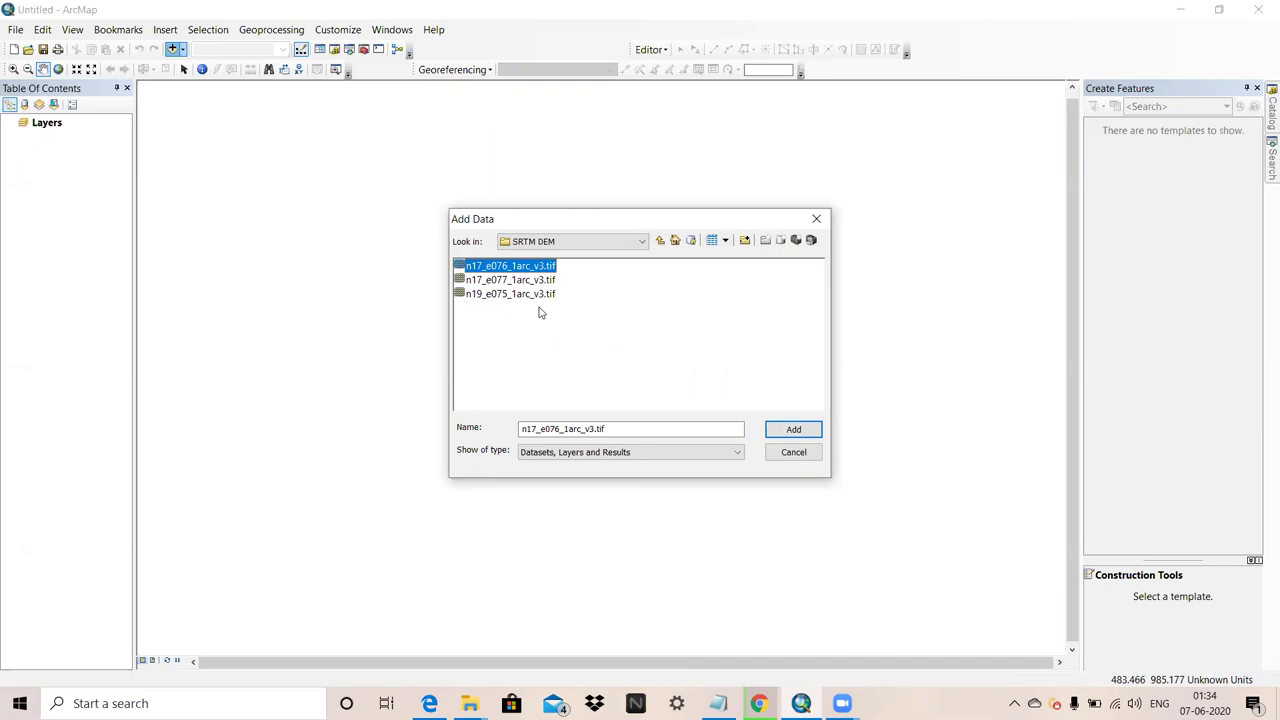
{"action": "left_click", "coordinate": [794, 431]}
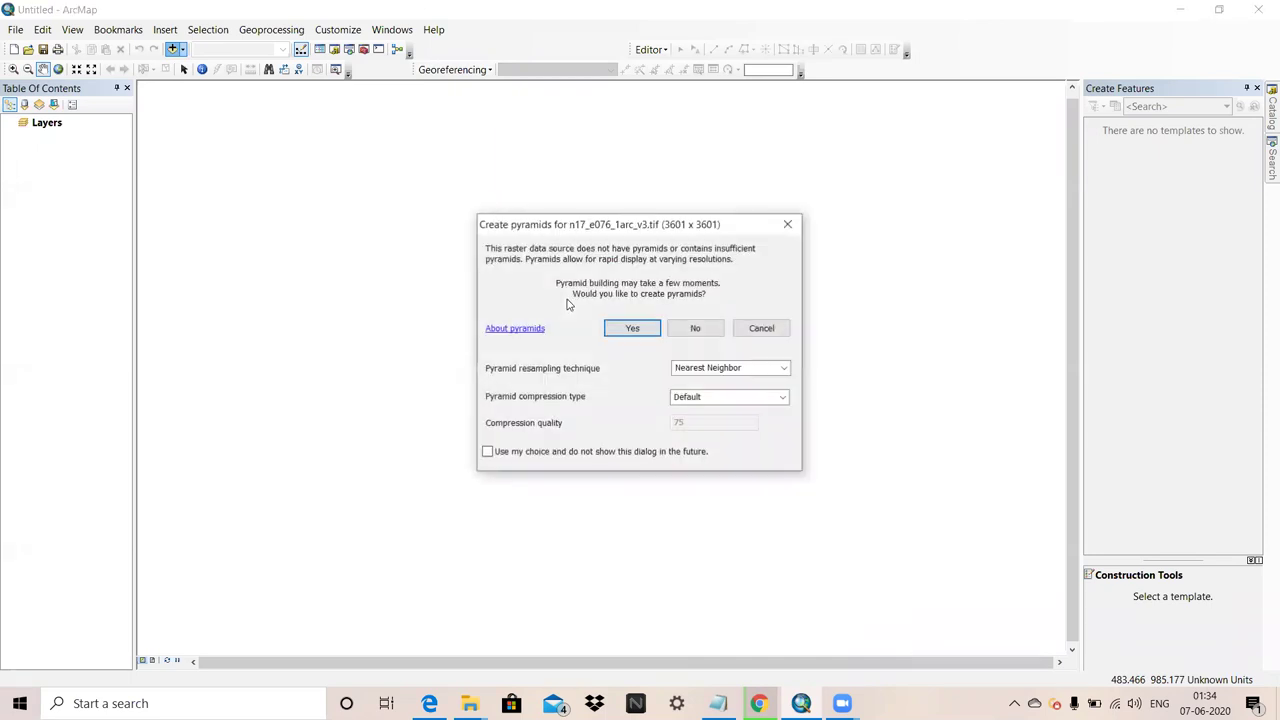
{"action": "left_click", "coordinate": [631, 330]}
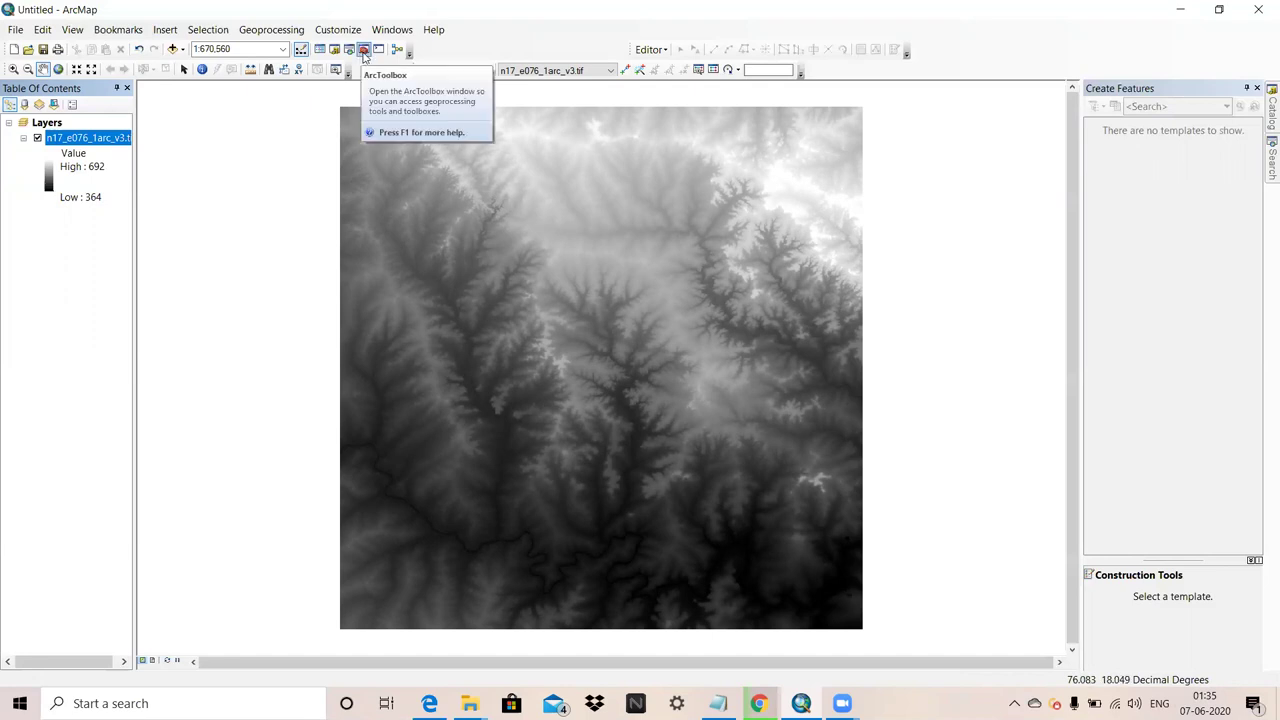
Step: Launch Project Raster from ArcToolbox > Data Management > Projections and Transformations > Raster
{"action": "left_click", "coordinate": [364, 52]}
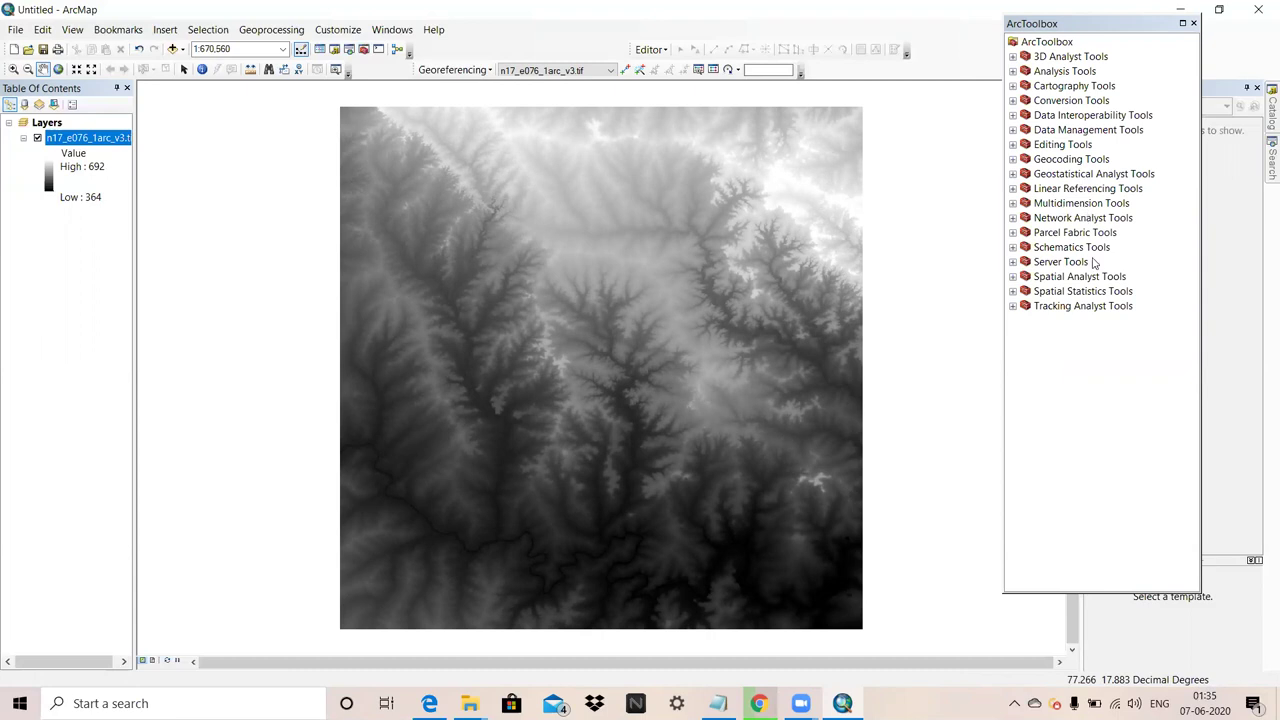
{"action": "double_click", "coordinate": [1060, 130]}
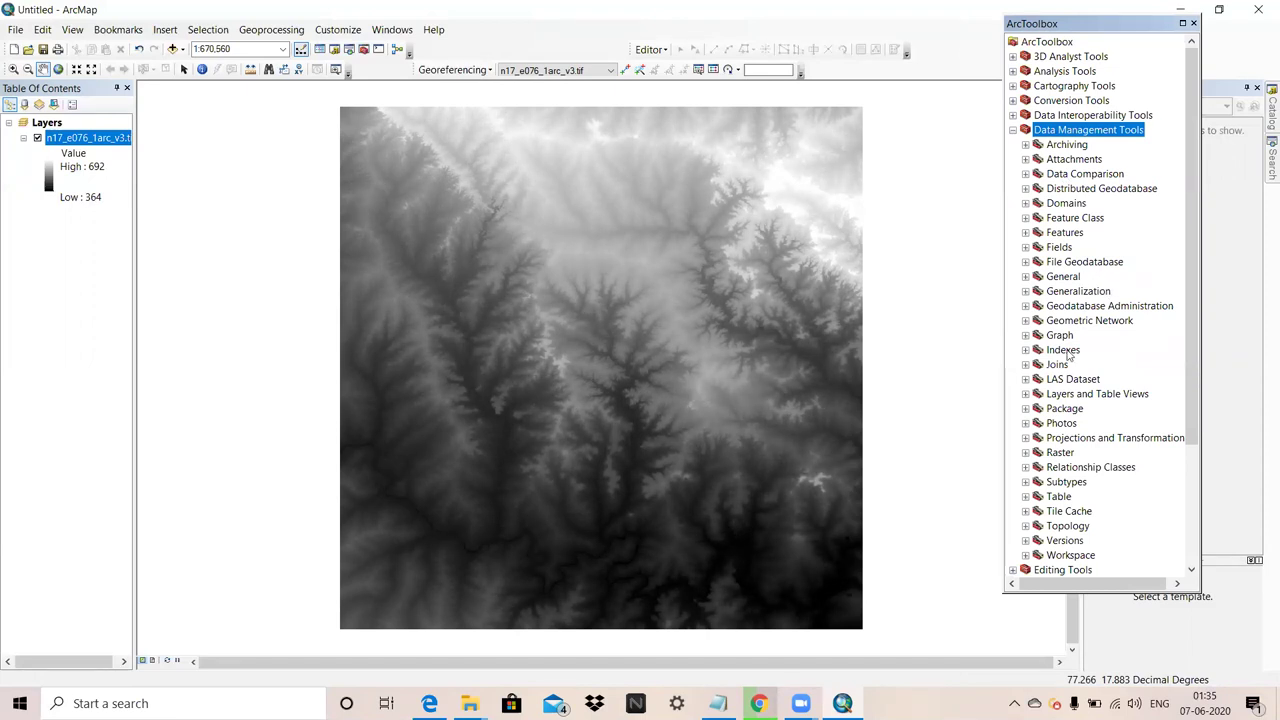
{"action": "double_click", "coordinate": [1092, 440]}
{"action": "scroll", "coordinate": [1092, 447], "scroll_direction": "down", "scroll_amount": 4}
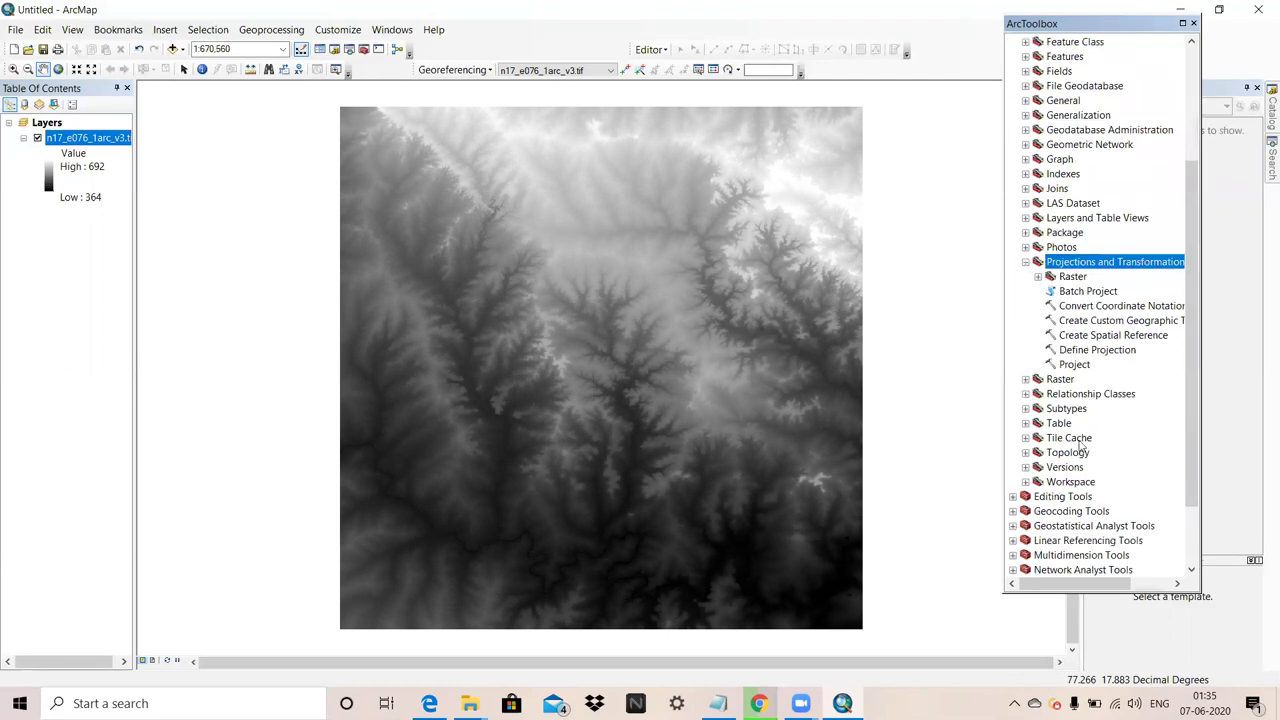
{"action": "double_click", "coordinate": [1072, 277]}
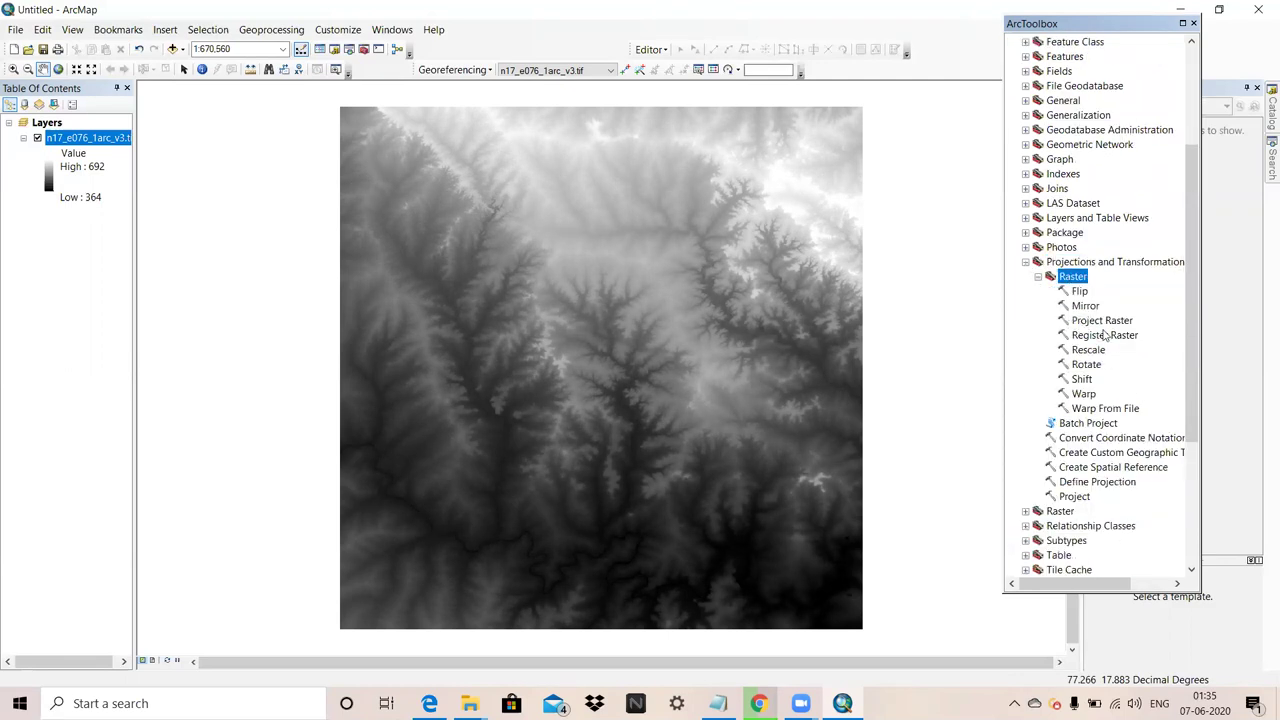
{"action": "double_click", "coordinate": [1110, 323]}
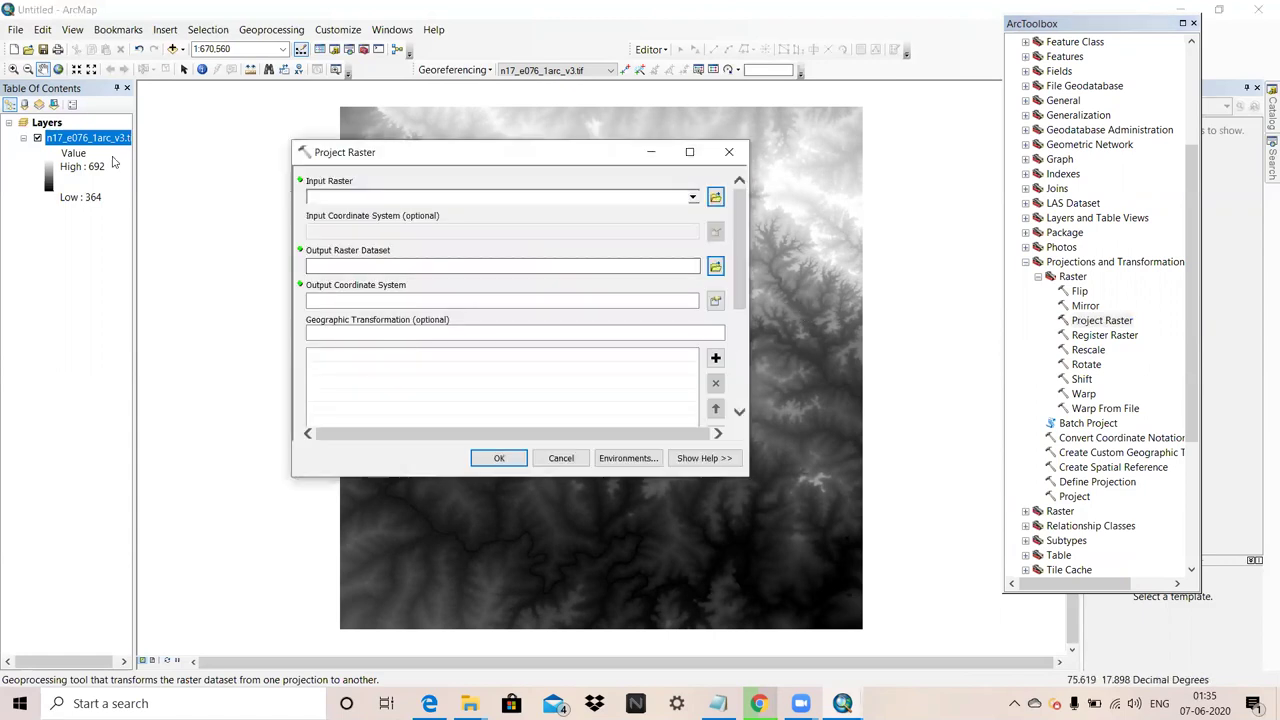
Step: Drag the n17_e076_1arc_v3.tif layer into Input Raster and create a DEM folder on D:\
{"action": "left_click_drag", "start_coordinate": [92, 142], "coordinate": [393, 197]}
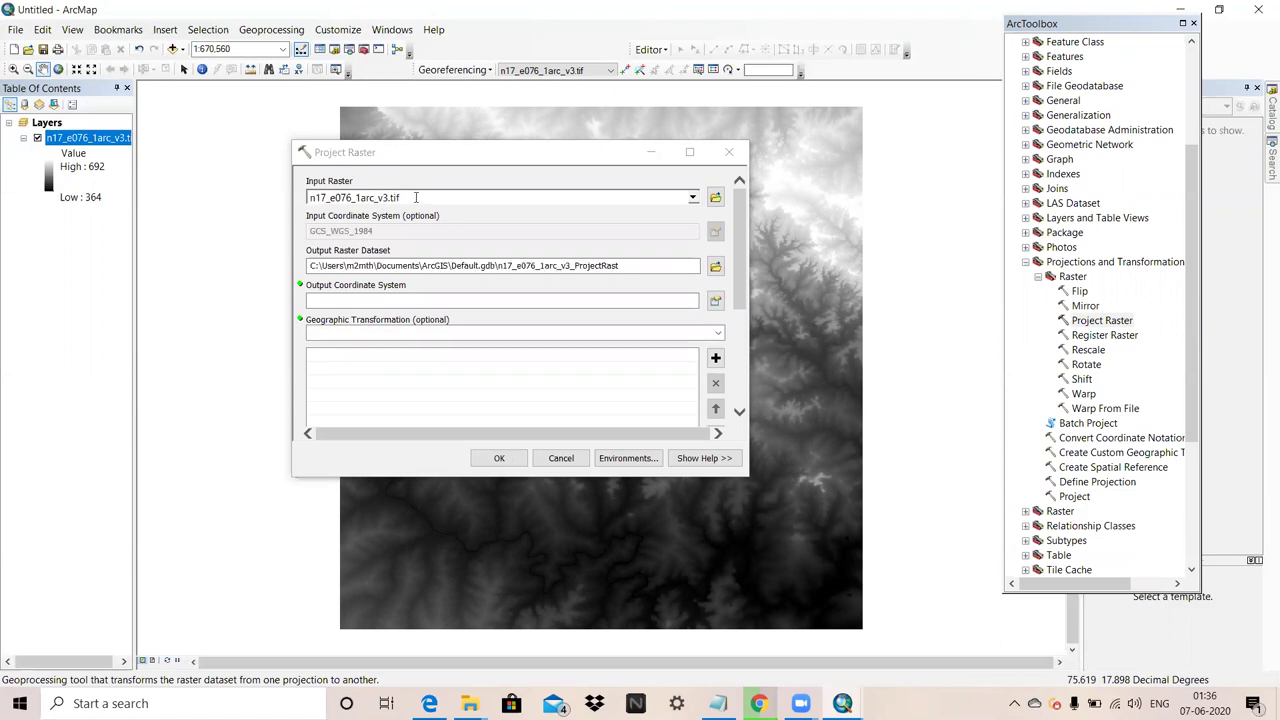
{"action": "left_click", "coordinate": [715, 267]}
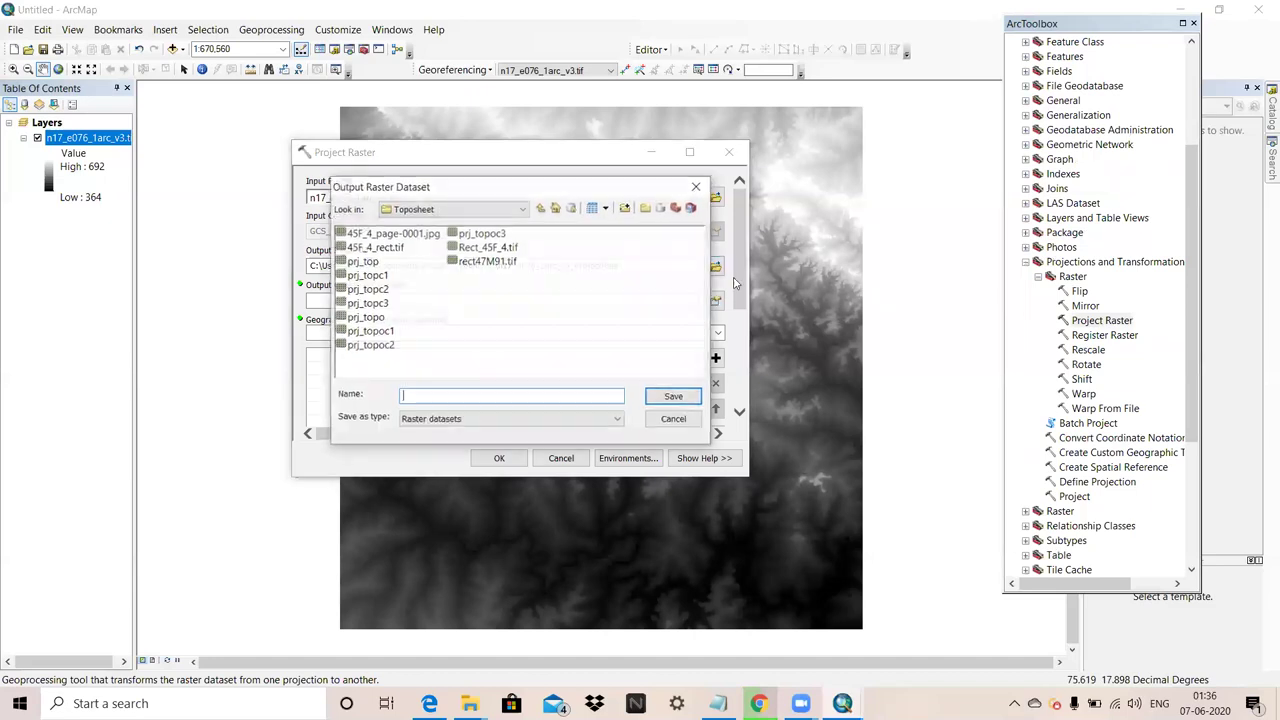
{"action": "left_click", "coordinate": [541, 209]}
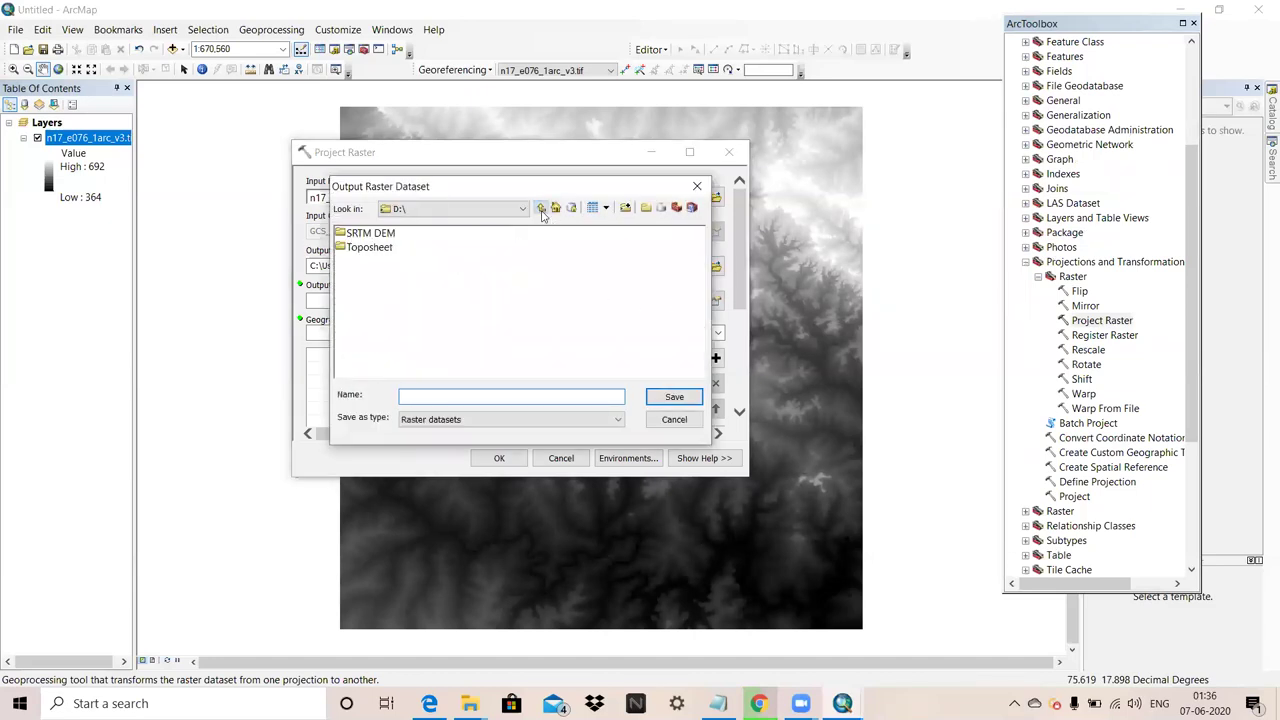
{"action": "left_click", "coordinate": [646, 208]}
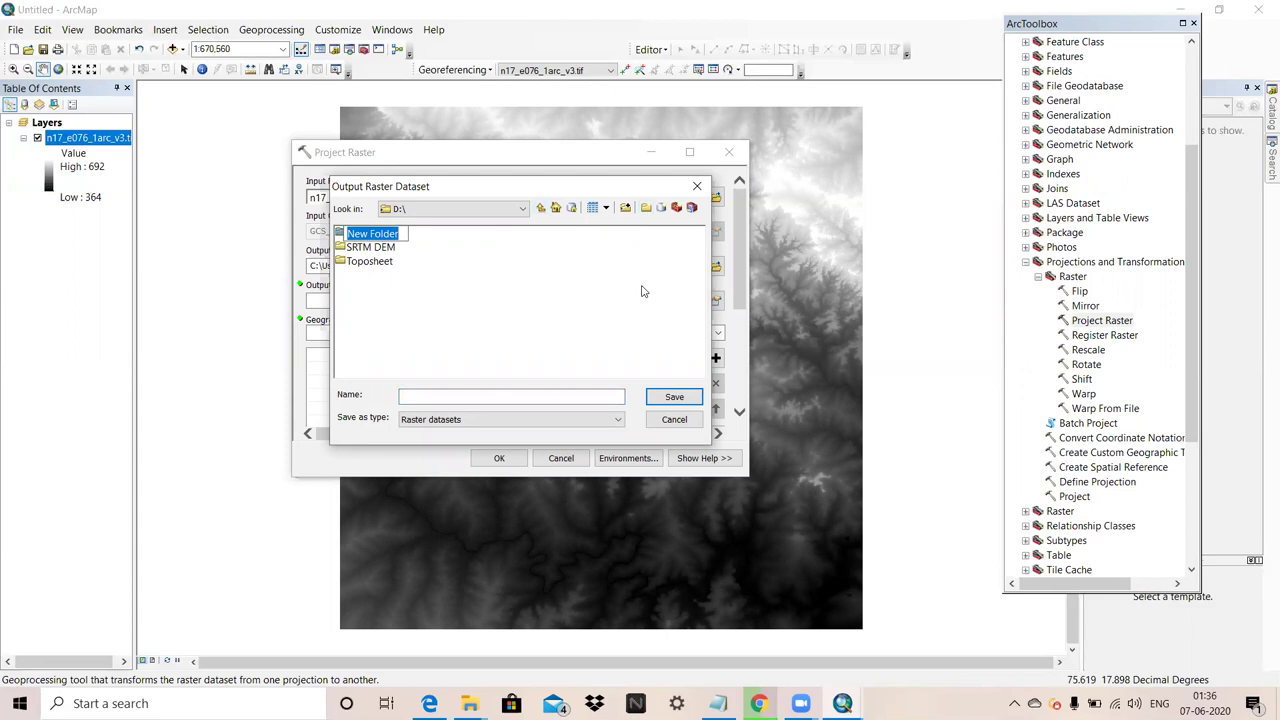
{"action": "type", "text": "S"}
{"action": "type", "text": "DEM"}
{"action": "key", "text": "Return"}
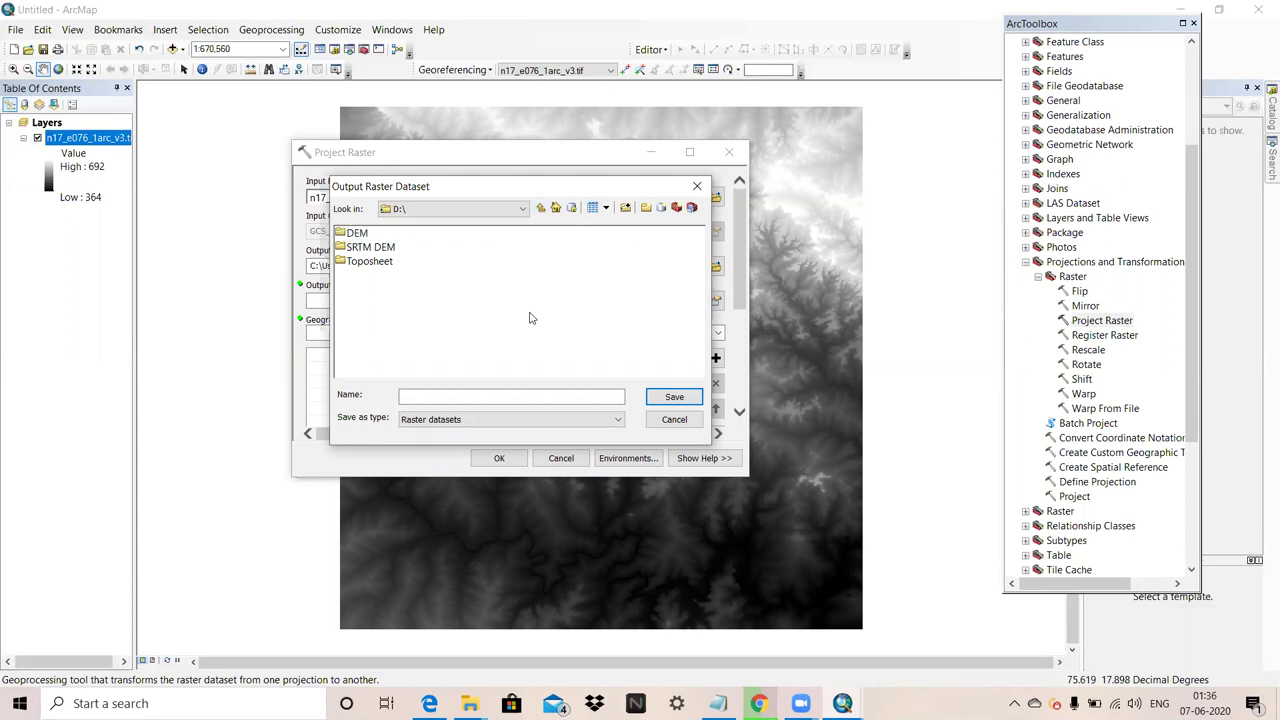
Step: Save the output raster as prj_DEM inside the new D:\DEM folder
{"action": "double_click", "coordinate": [356, 237]}
{"action": "left_click", "coordinate": [450, 398]}
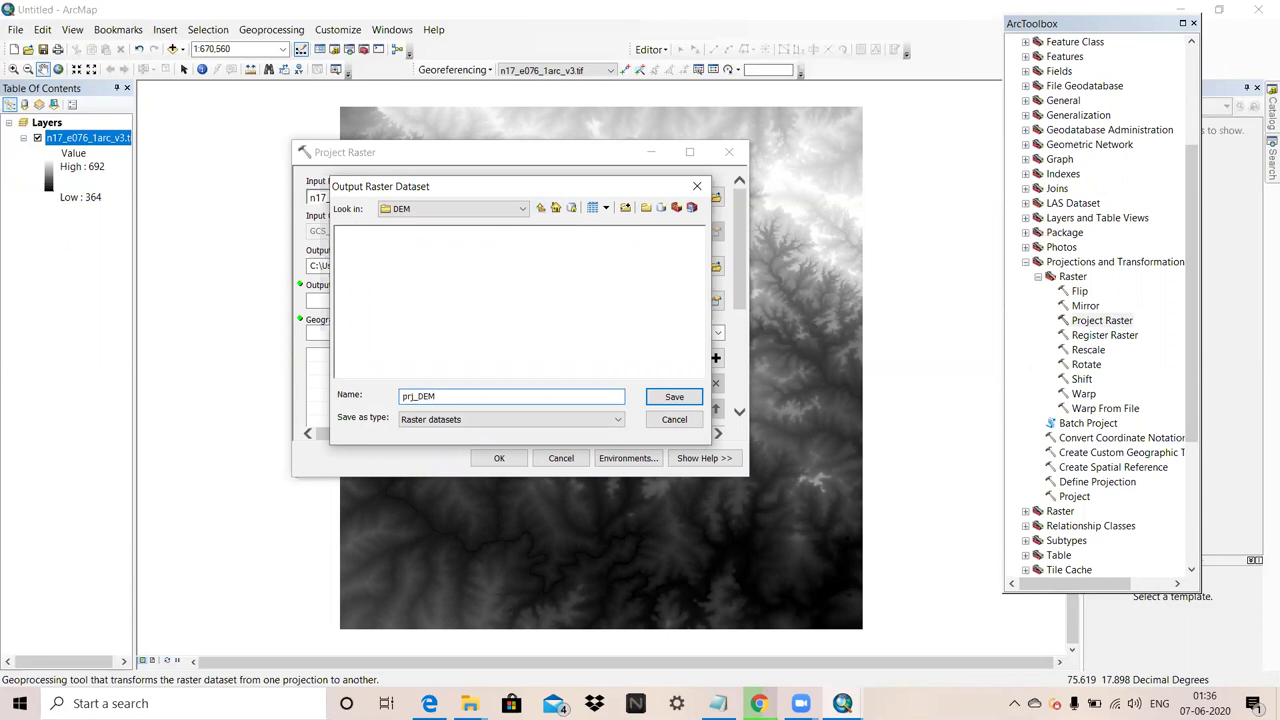
{"action": "left_click", "coordinate": [675, 398]}
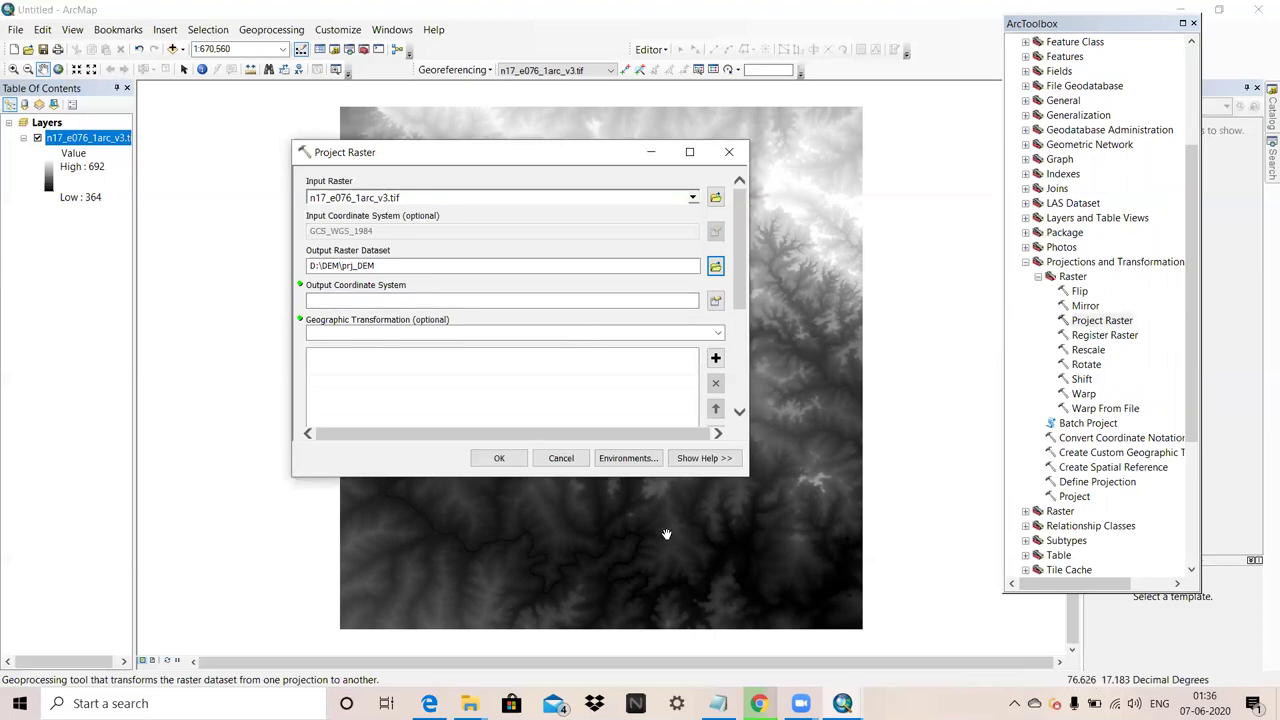
Step: Expand Projected Coordinate Systems > UTM > WGS 1984 > Northern Hemisphere for the output system
{"action": "left_click", "coordinate": [715, 301]}
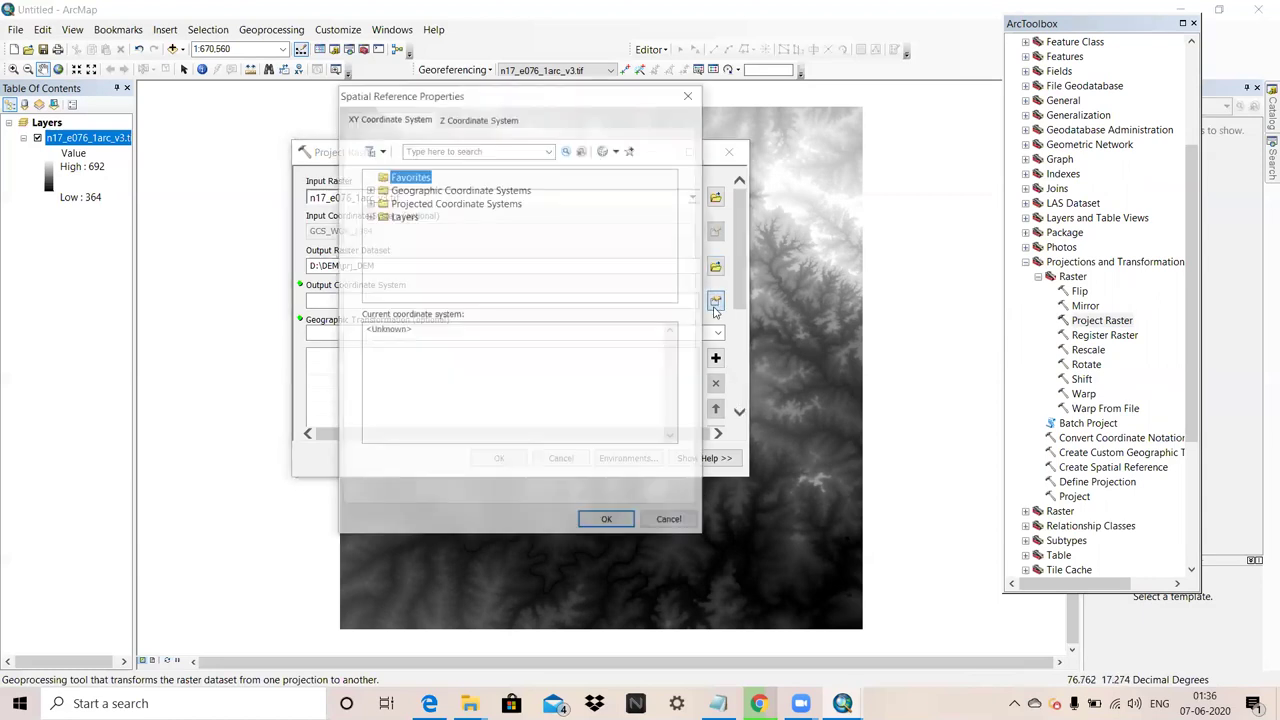
{"action": "left_click", "coordinate": [488, 205]}
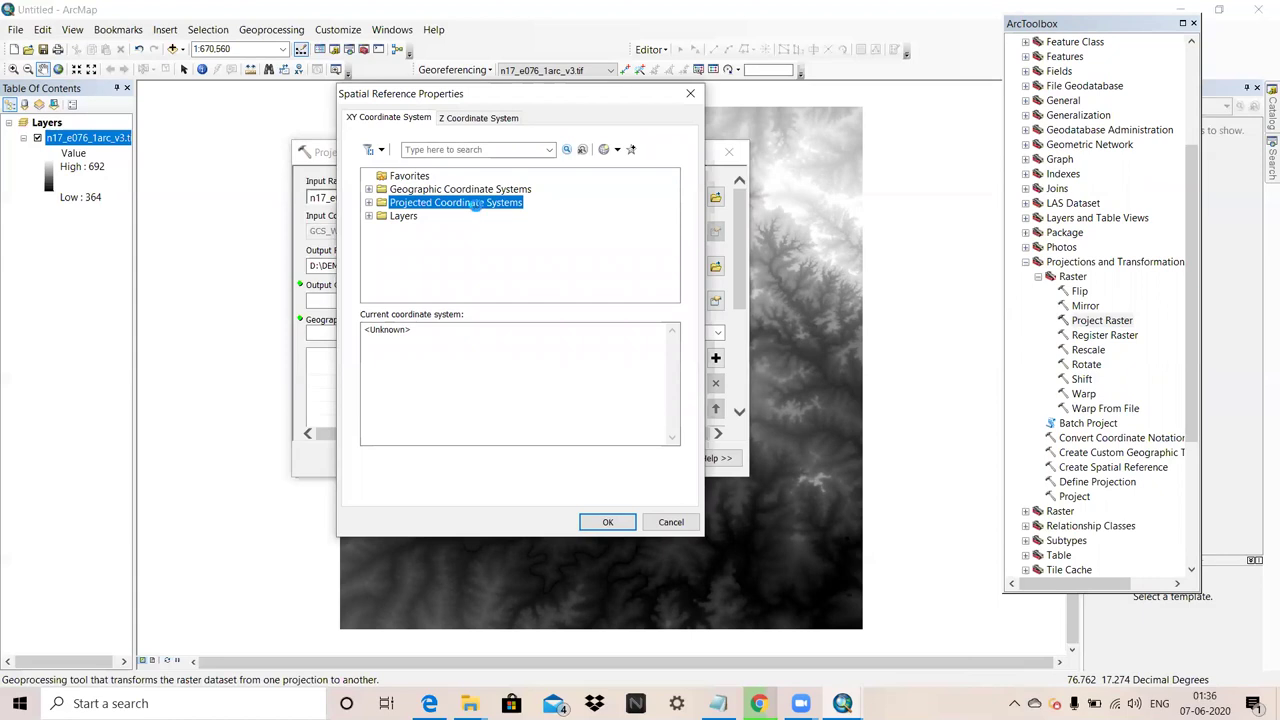
{"action": "key", "text": "Right"}
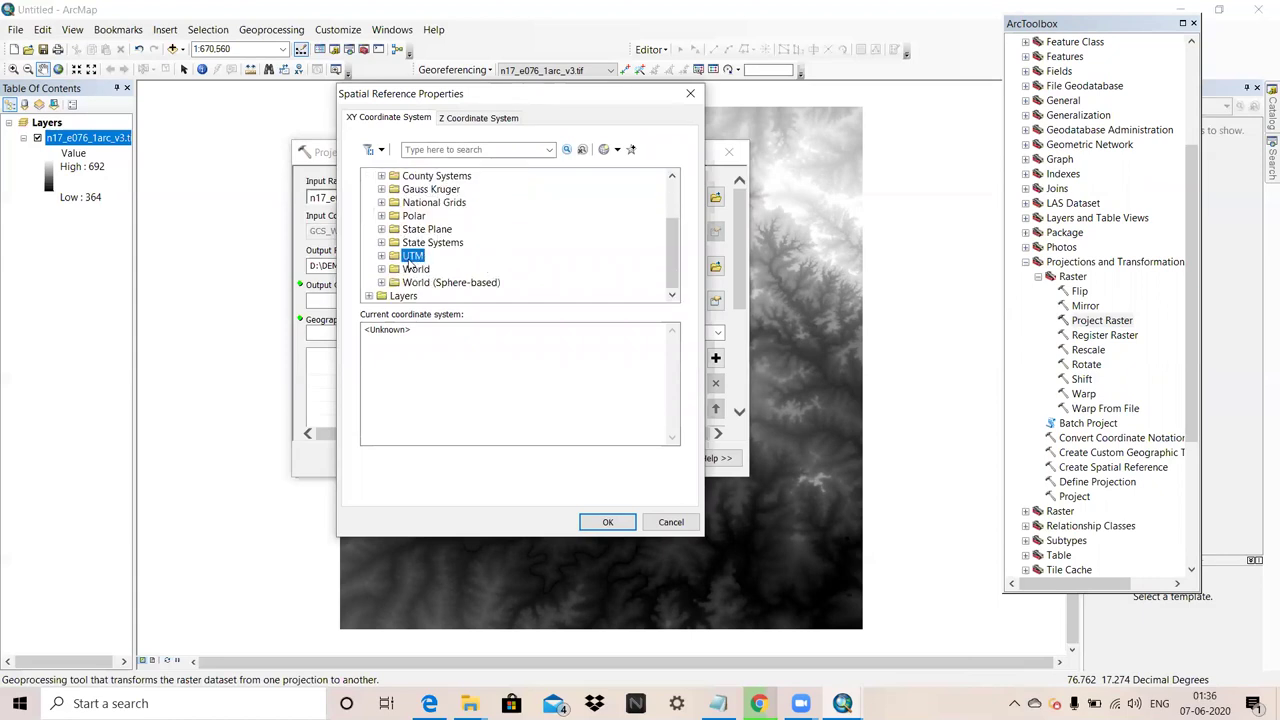
{"action": "double_click", "coordinate": [410, 258]}
{"action": "scroll", "coordinate": [455, 275], "scroll_direction": "down", "scroll_amount": 3}
{"action": "double_click", "coordinate": [447, 258]}
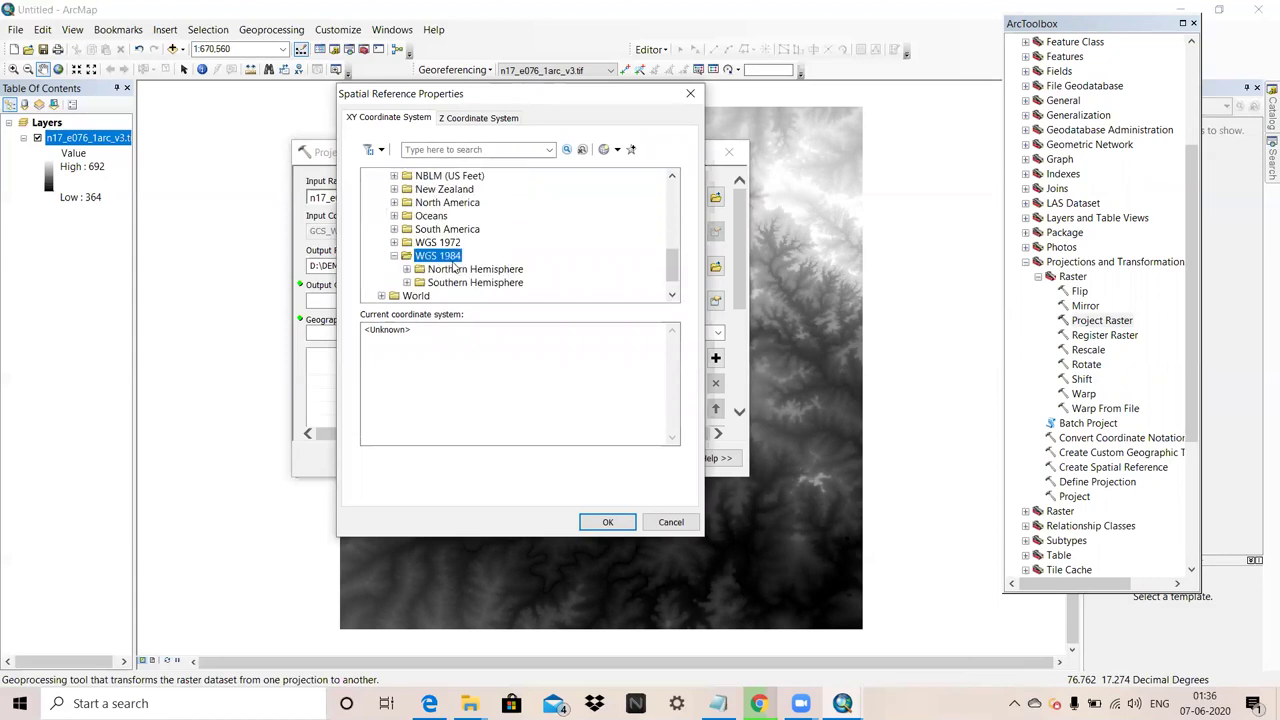
{"action": "double_click", "coordinate": [490, 271]}
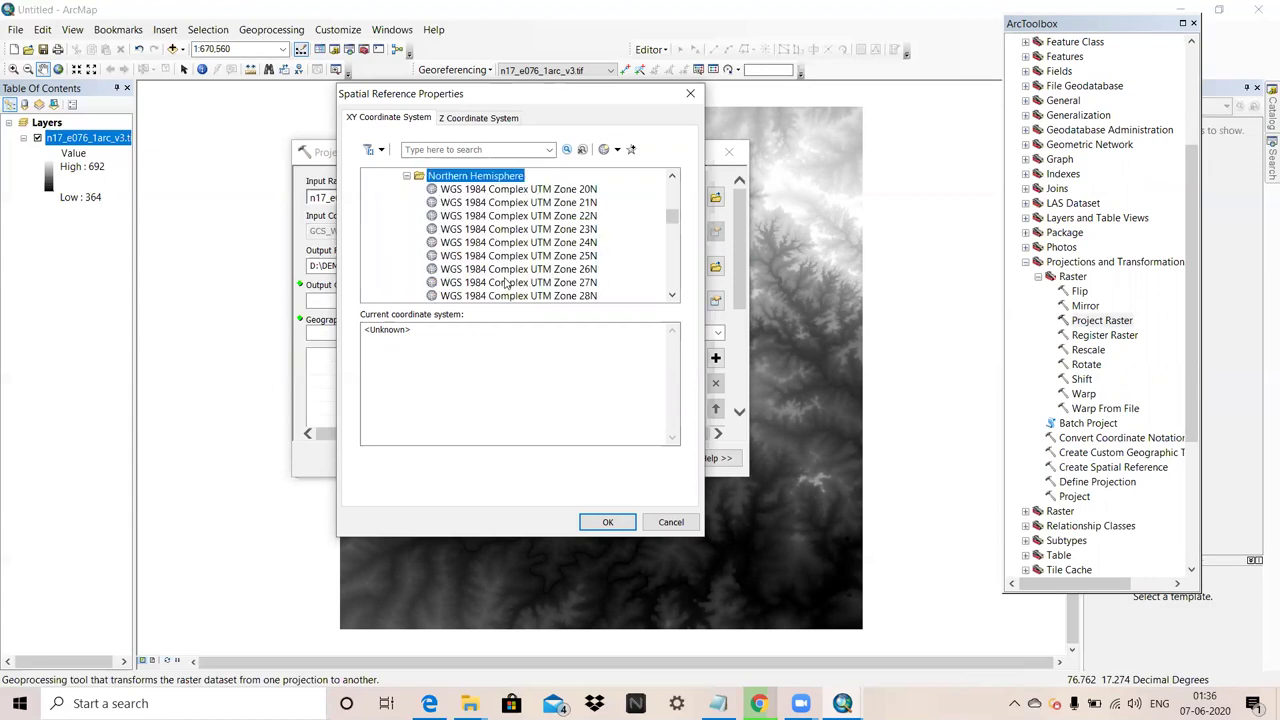
Step: Choose WGS 1984 UTM Zone 43N and run Project Raster
{"action": "scroll", "coordinate": [505, 282], "scroll_direction": "down", "scroll_amount": 7}
{"action": "scroll", "coordinate": [510, 285], "scroll_direction": "down", "scroll_amount": 14}
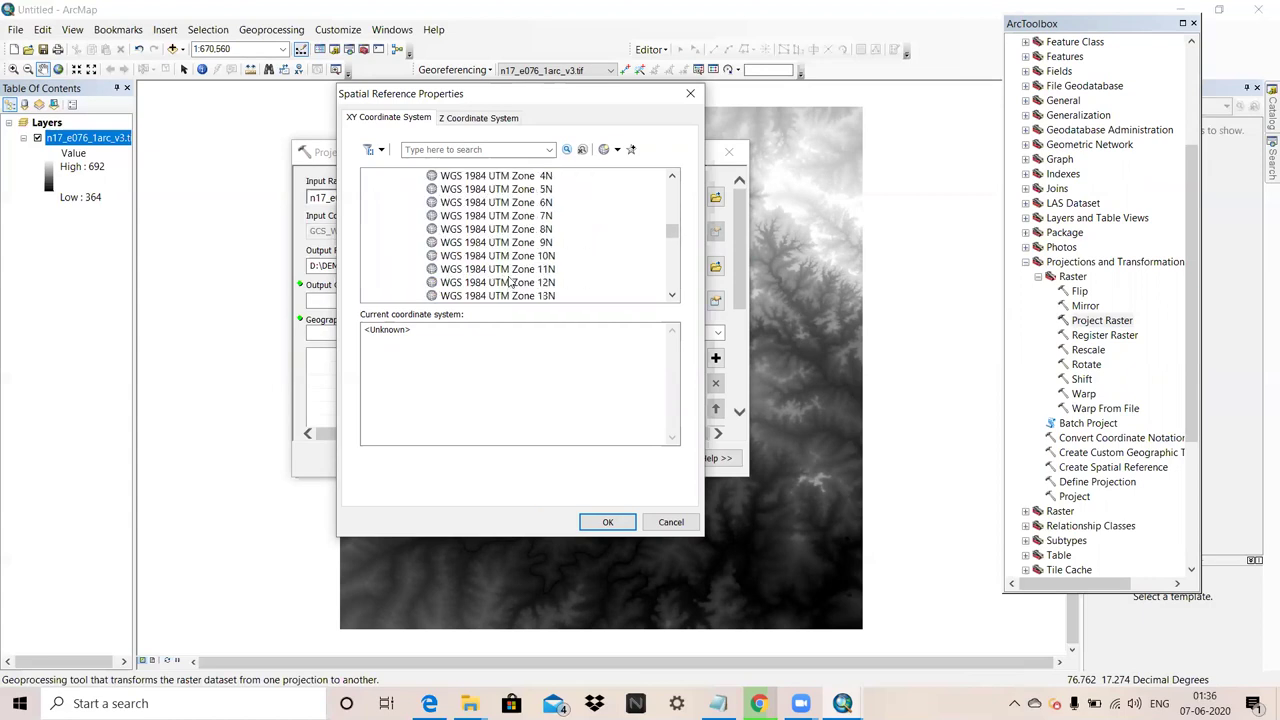
{"action": "scroll", "coordinate": [509, 285], "scroll_direction": "down", "scroll_amount": 1}
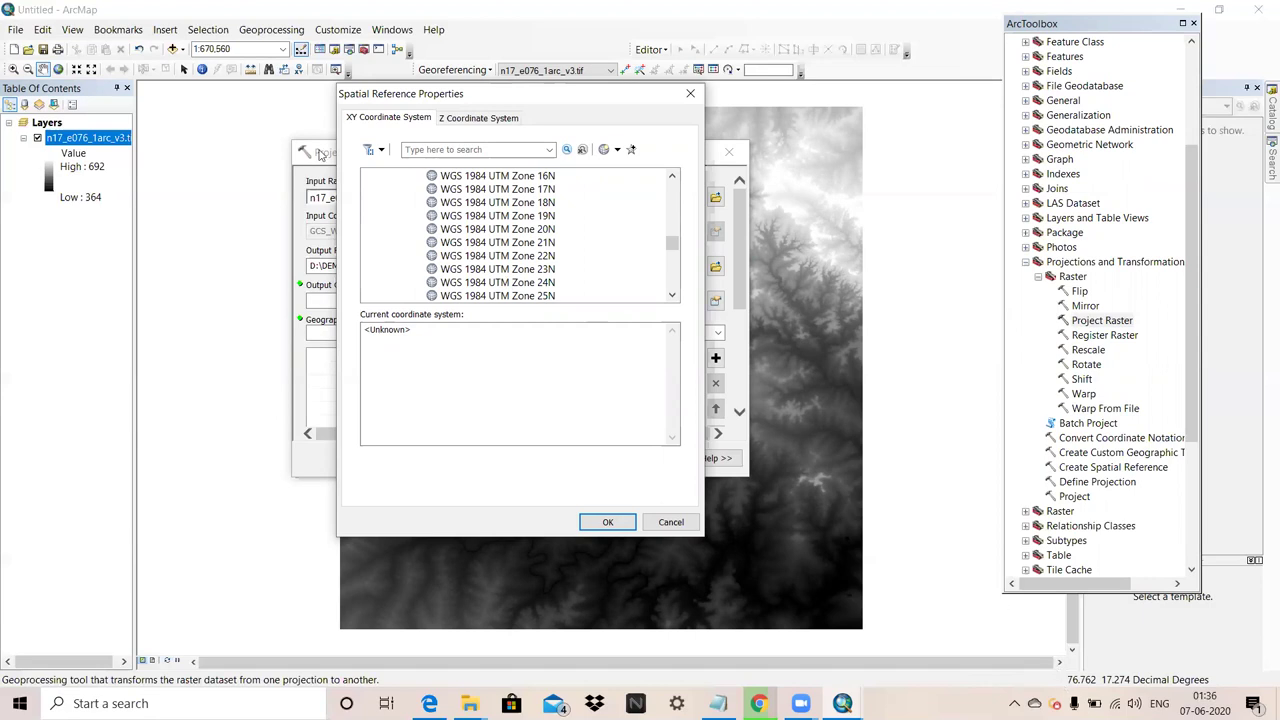
{"action": "scroll", "coordinate": [488, 259], "scroll_direction": "down", "scroll_amount": 1}
{"action": "scroll", "coordinate": [488, 259], "scroll_direction": "down", "scroll_amount": 4}
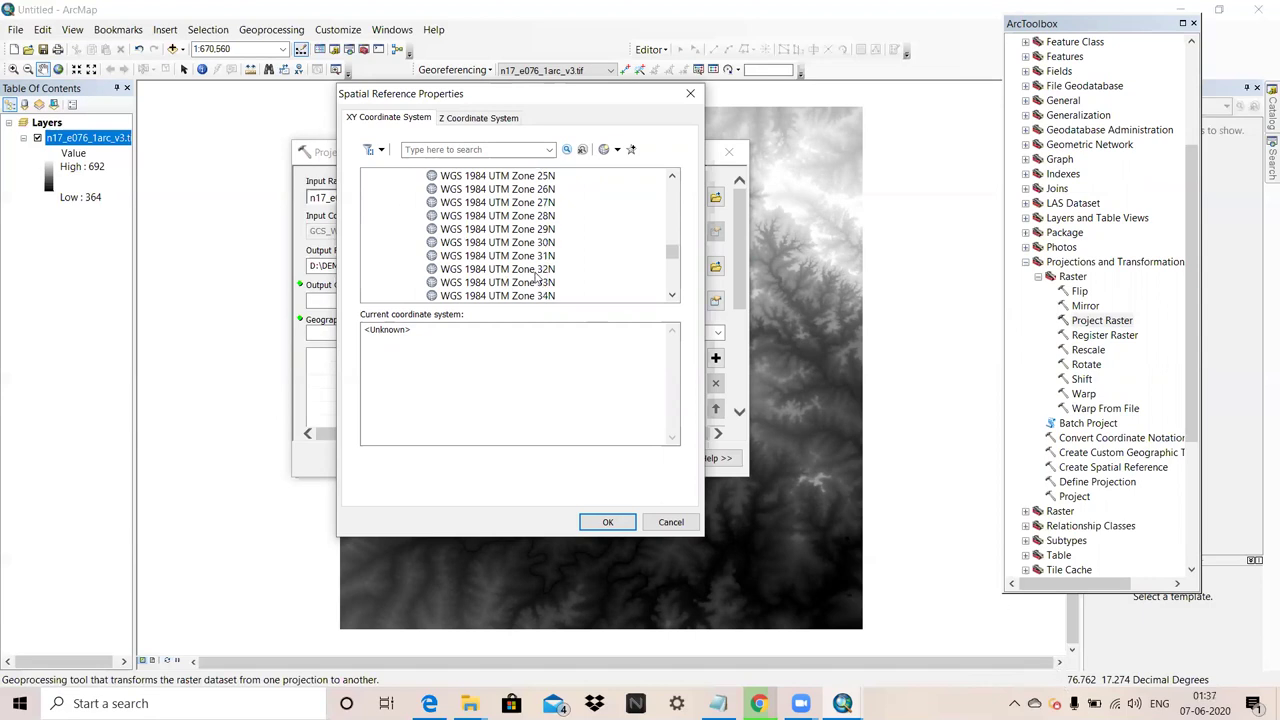
{"action": "scroll", "coordinate": [517, 276], "scroll_direction": "down", "scroll_amount": 1}
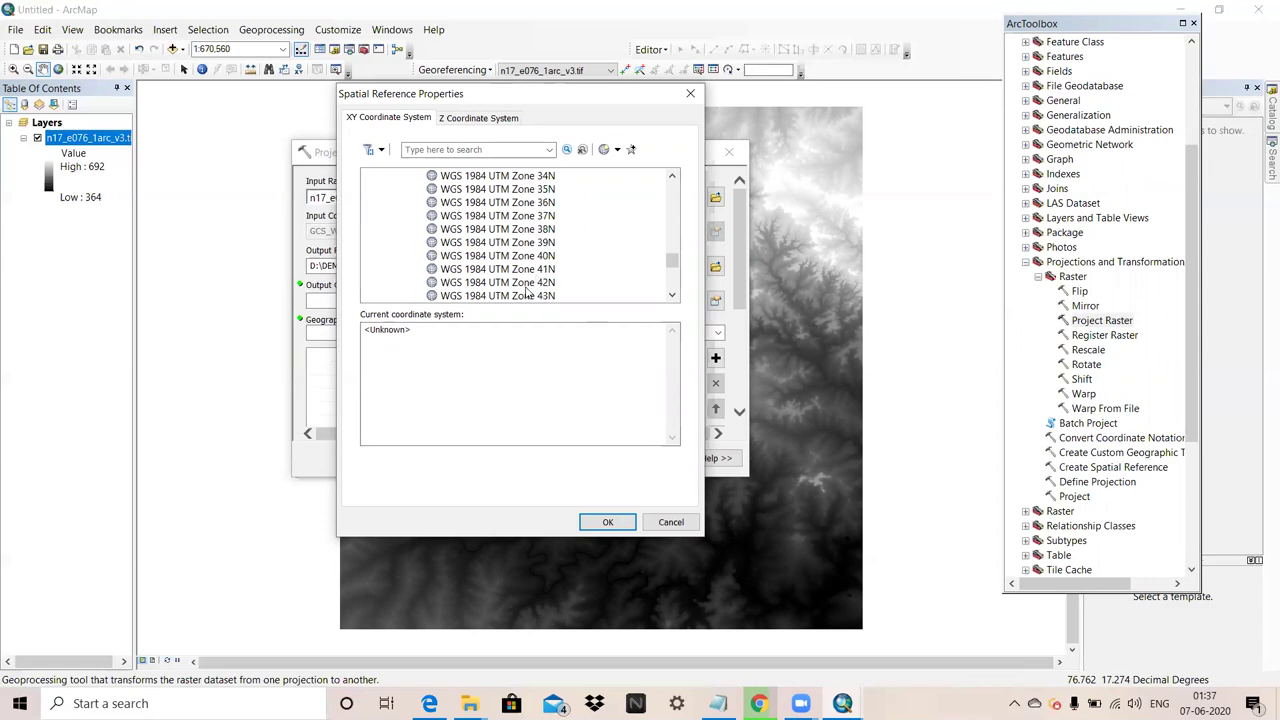
{"action": "scroll", "coordinate": [526, 285], "scroll_direction": "down", "scroll_amount": 1}
{"action": "left_click", "coordinate": [524, 256]}
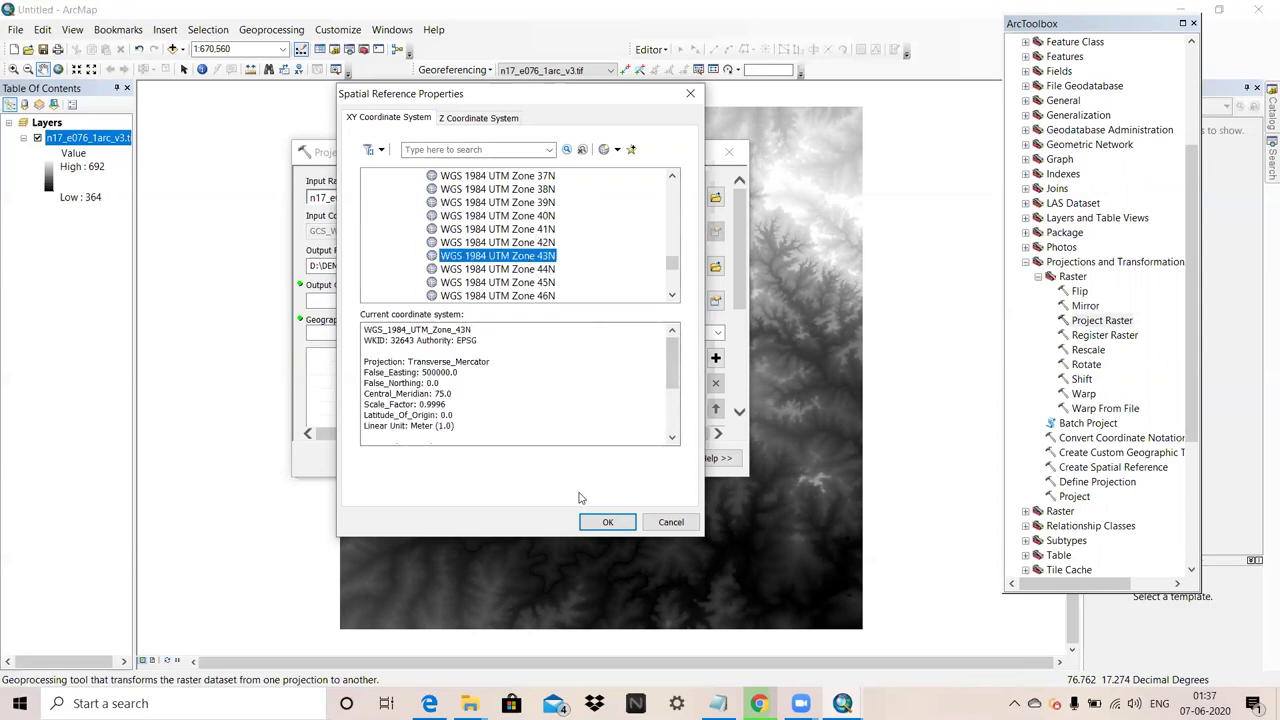
{"action": "left_click", "coordinate": [605, 521]}
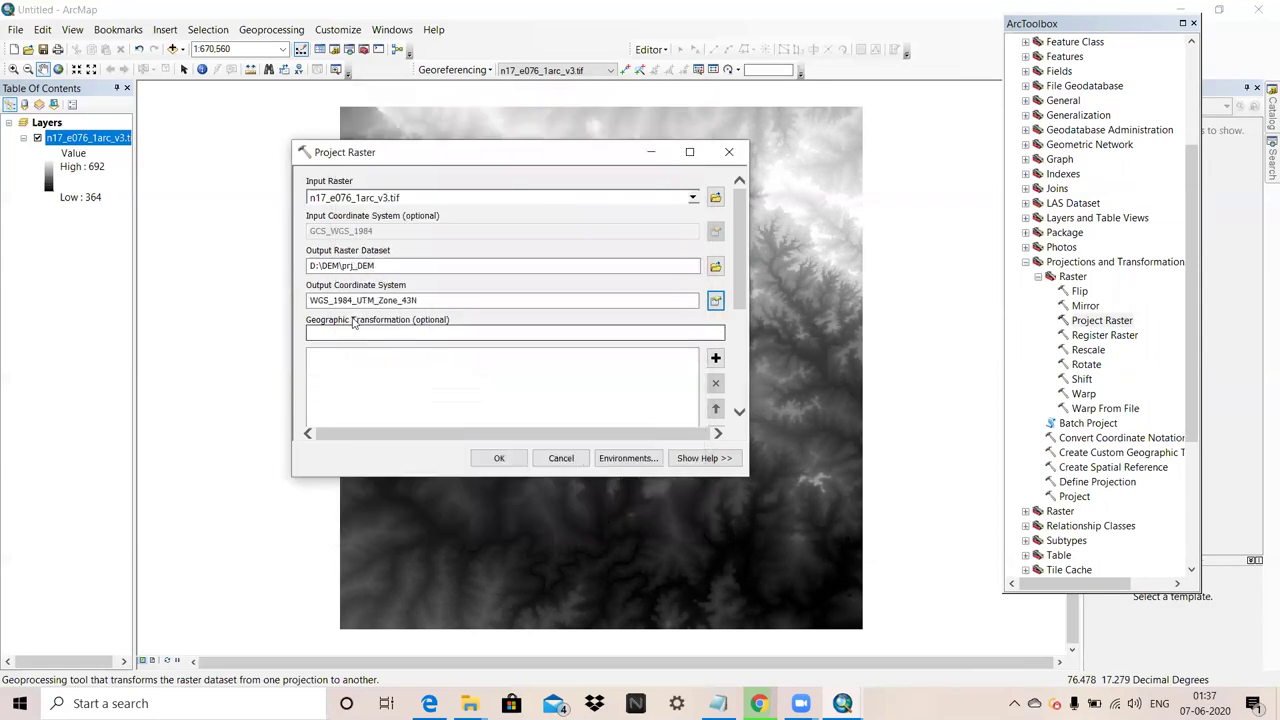
{"action": "left_click", "coordinate": [500, 458]}
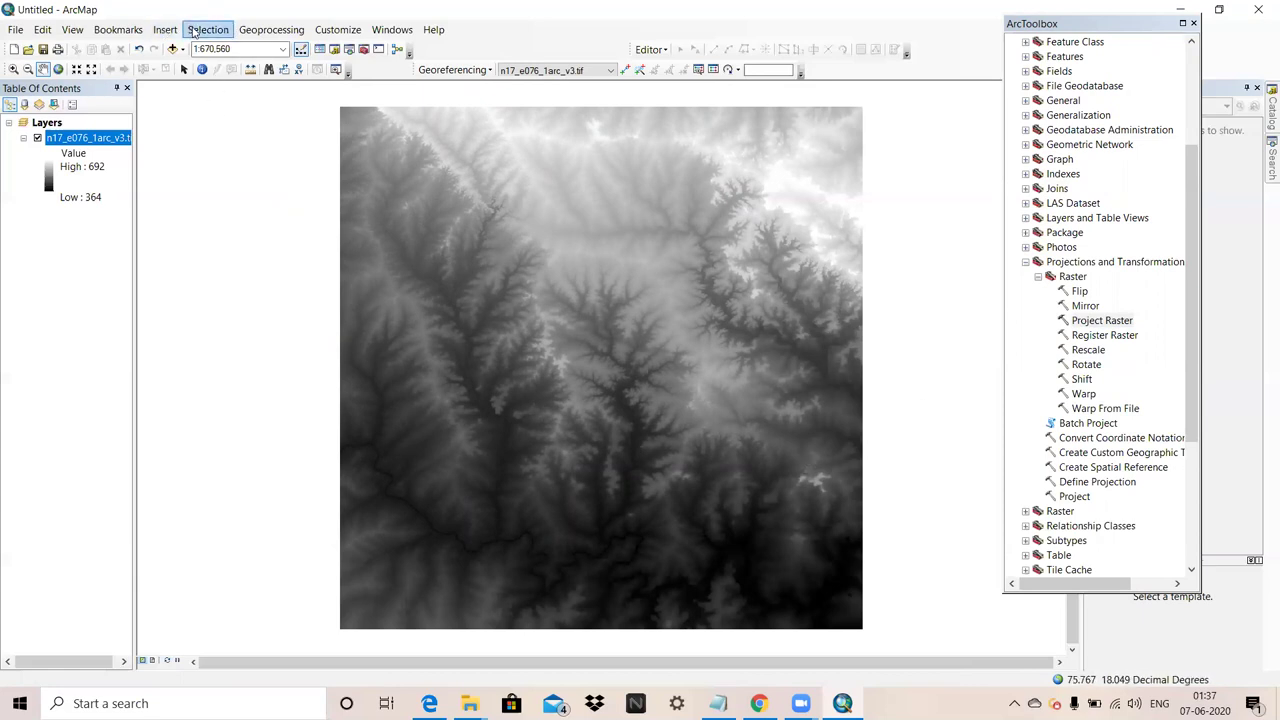
Step: After prj_DEM (353–693) is added, start a new Blank Map document
{"action": "left_click", "coordinate": [255, 34]}
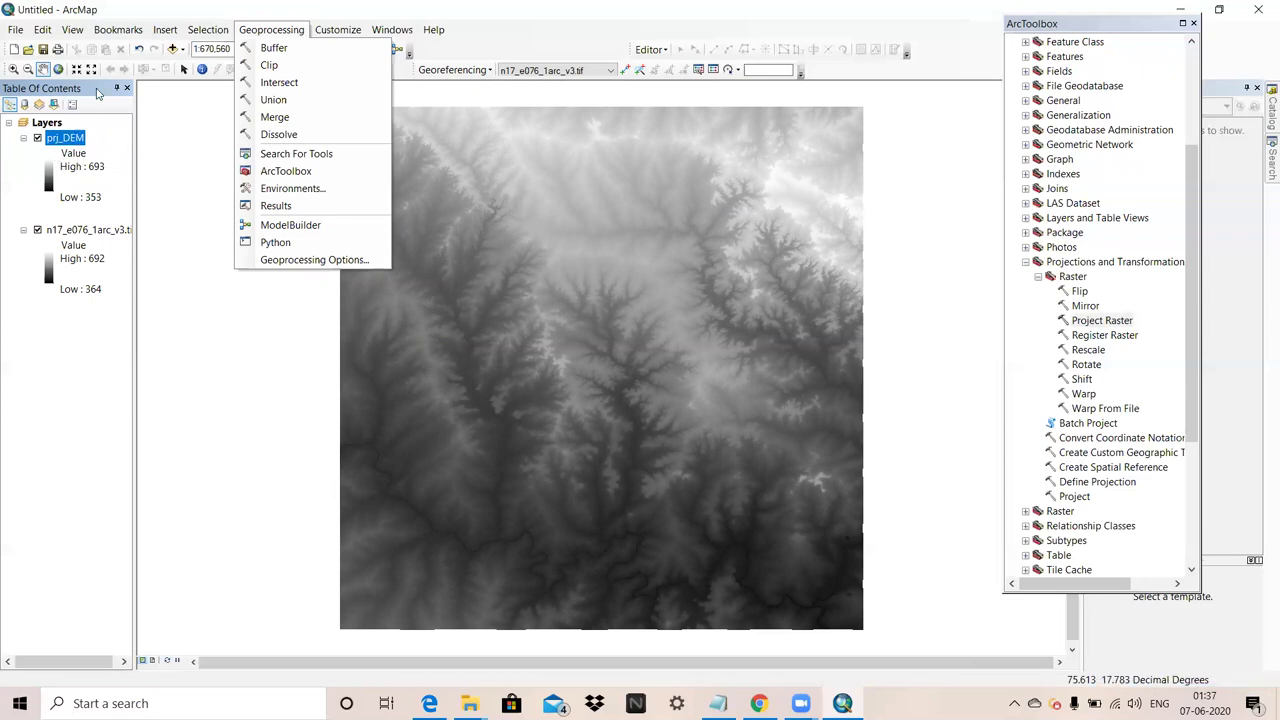
{"action": "mouse_move", "coordinate": [164, 29]}
{"action": "left_click", "coordinate": [14, 50]}
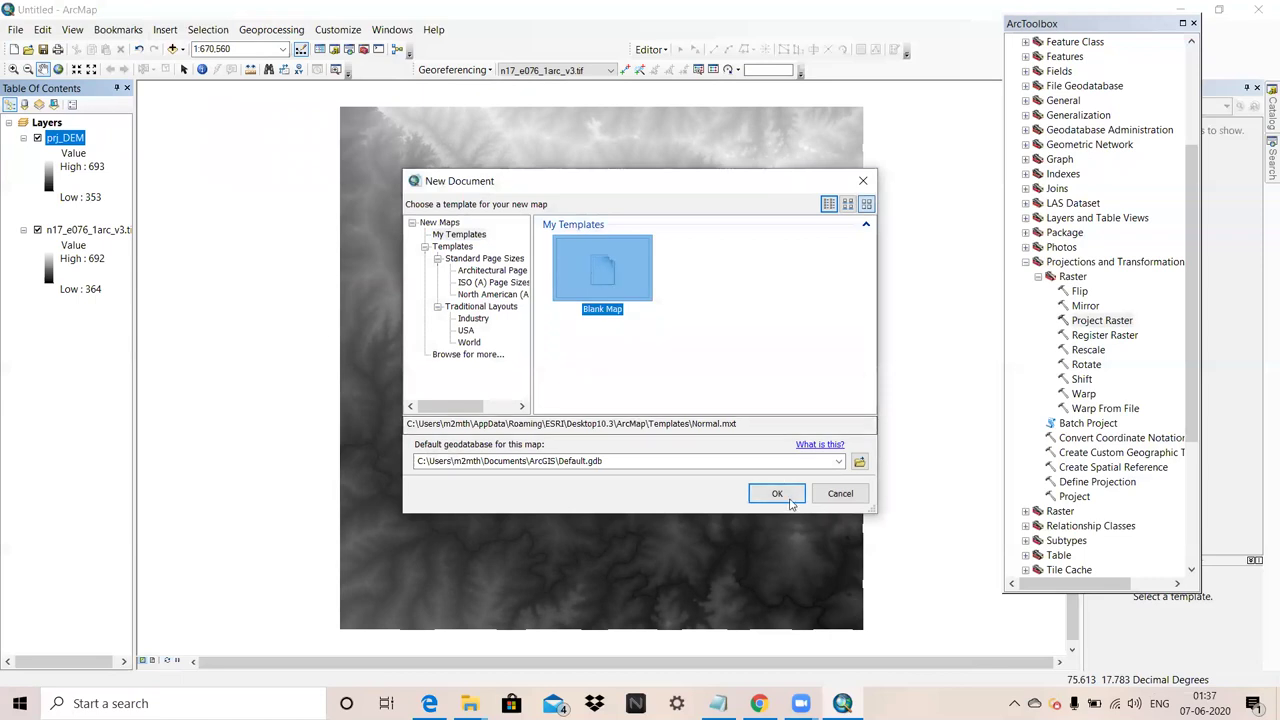
Step: Start a new Blank Map without saving the current map, and close the toolbox
{"action": "left_click", "coordinate": [775, 493]}
{"action": "left_click", "coordinate": [645, 389]}
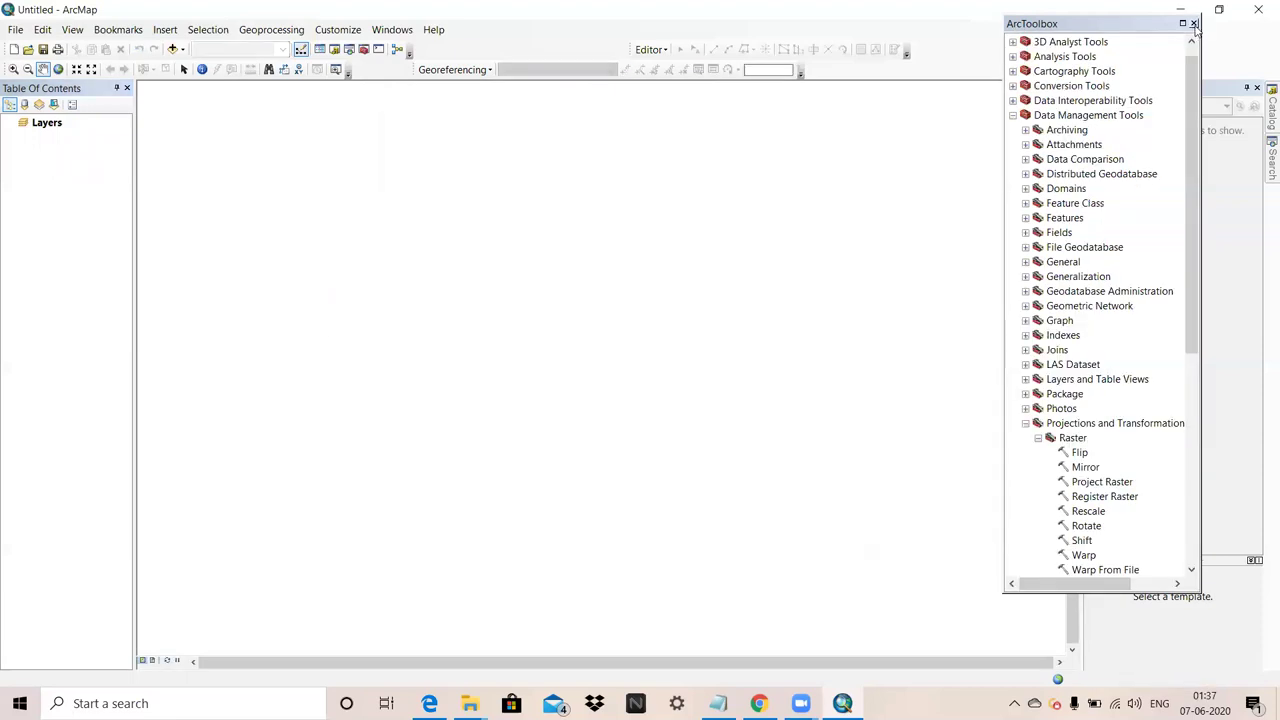
{"action": "left_click", "coordinate": [1193, 23]}
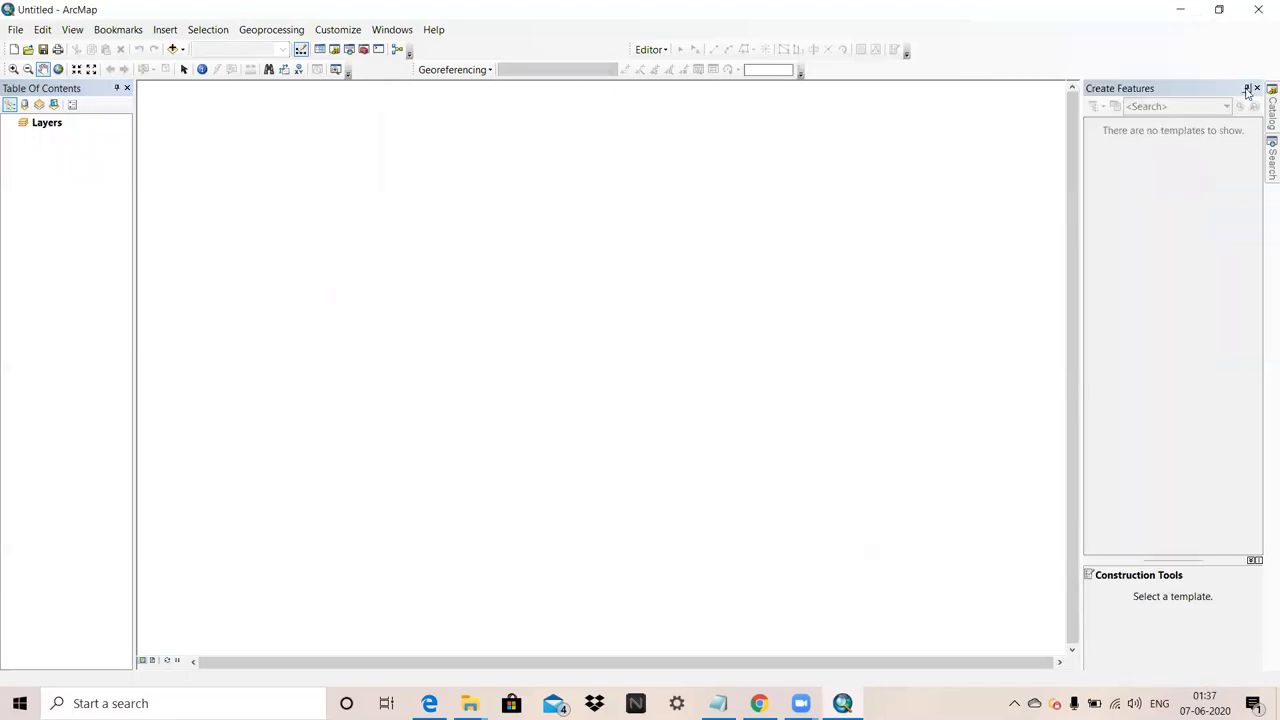
Step: Refresh D:\ in Catalog and drag prj_dem from the DEM folder onto the map
{"action": "left_click", "coordinate": [1265, 120]}
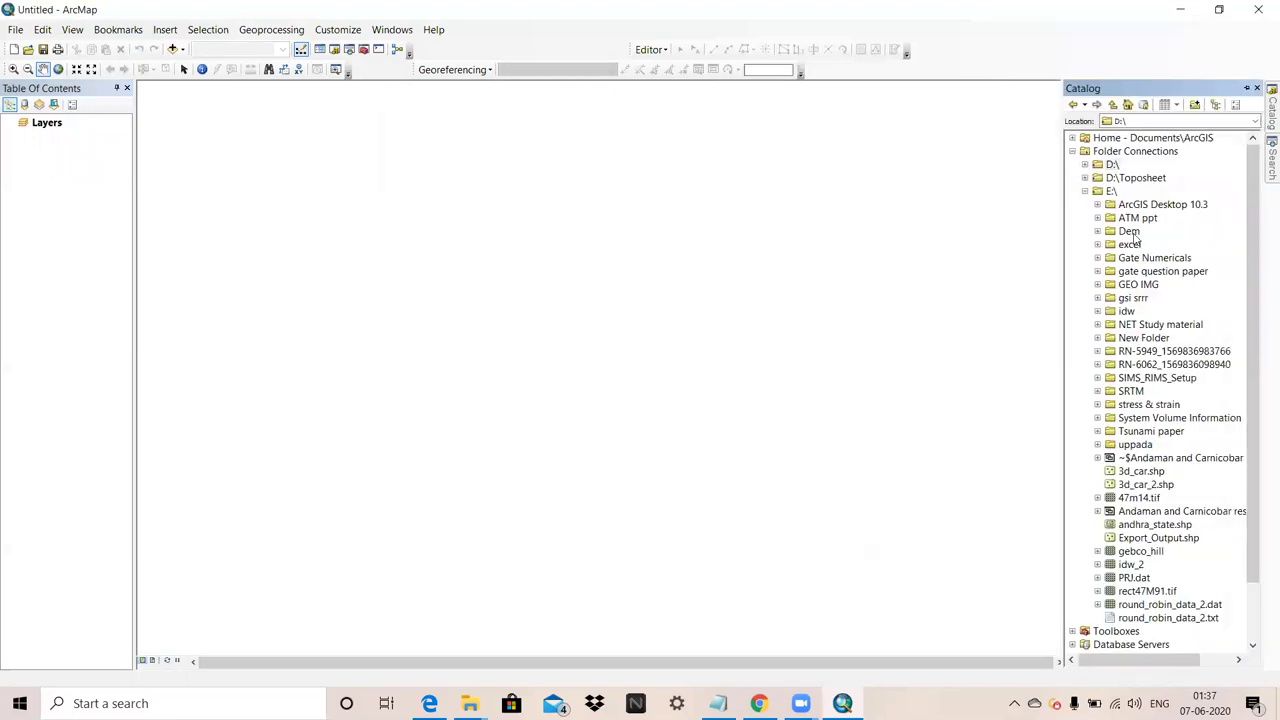
{"action": "left_click", "coordinate": [1085, 165]}
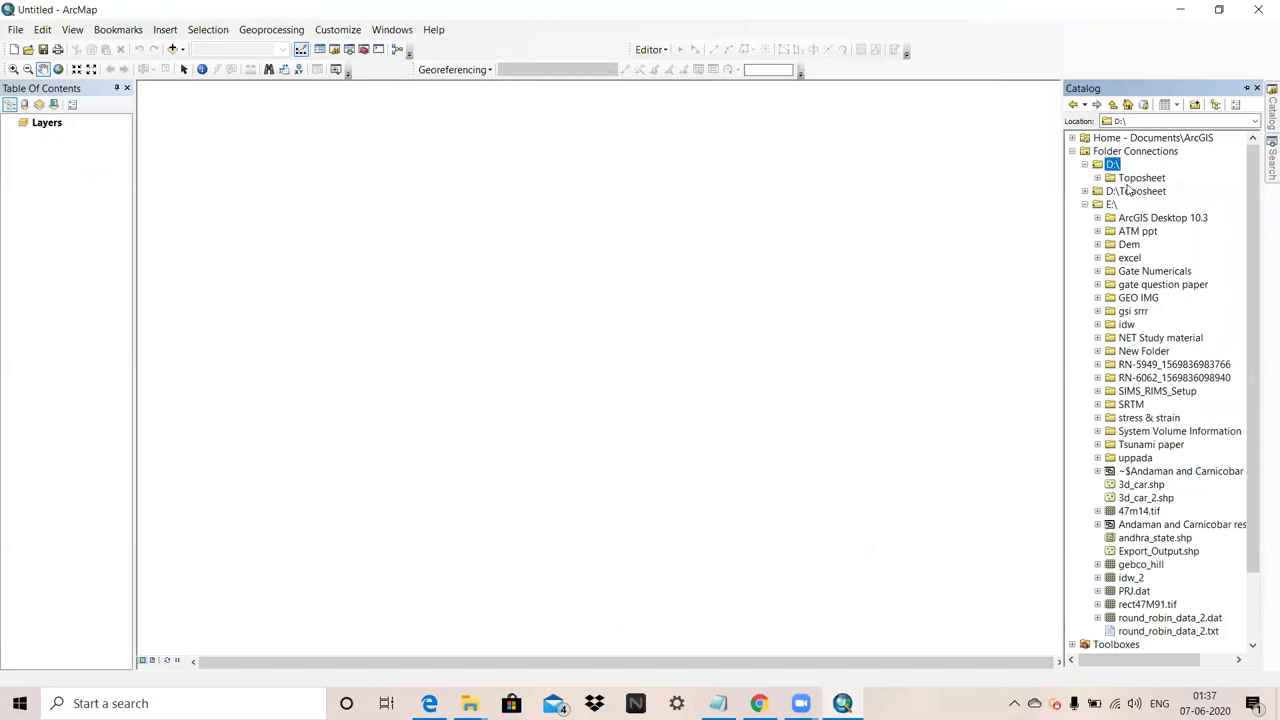
{"action": "right_click", "coordinate": [1110, 168]}
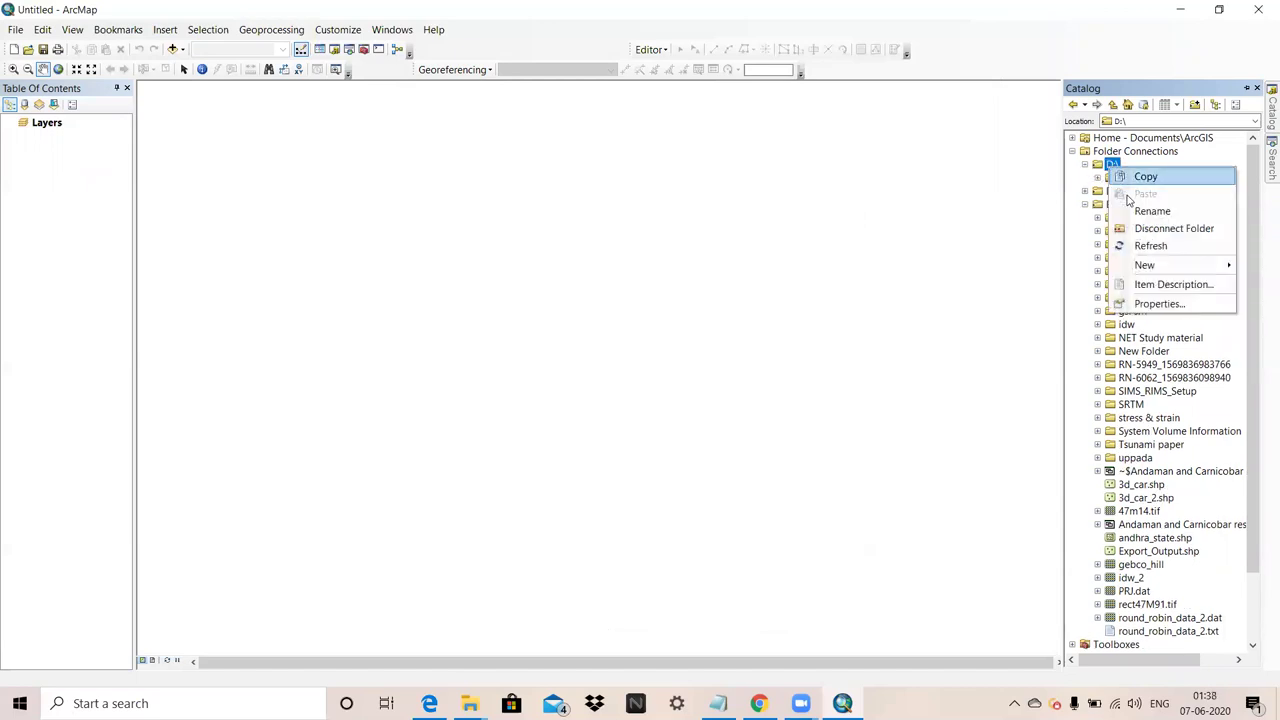
{"action": "left_click", "coordinate": [1146, 248]}
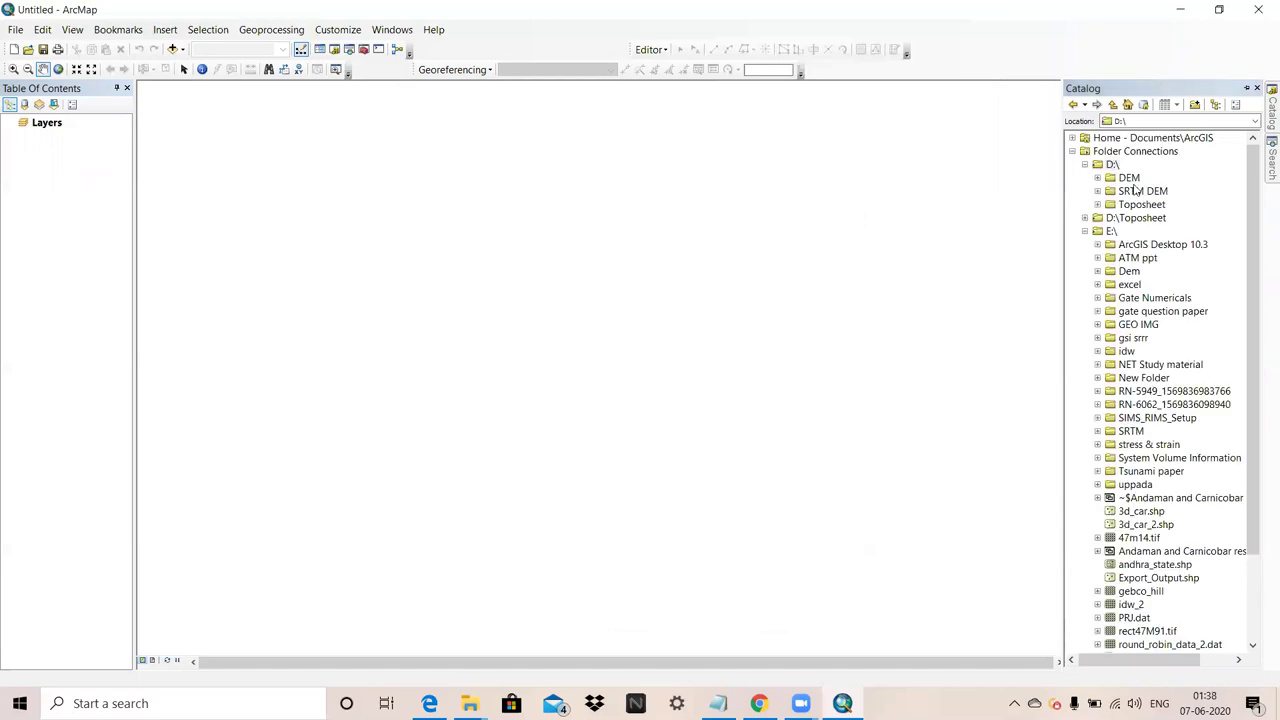
{"action": "double_click", "coordinate": [1130, 178]}
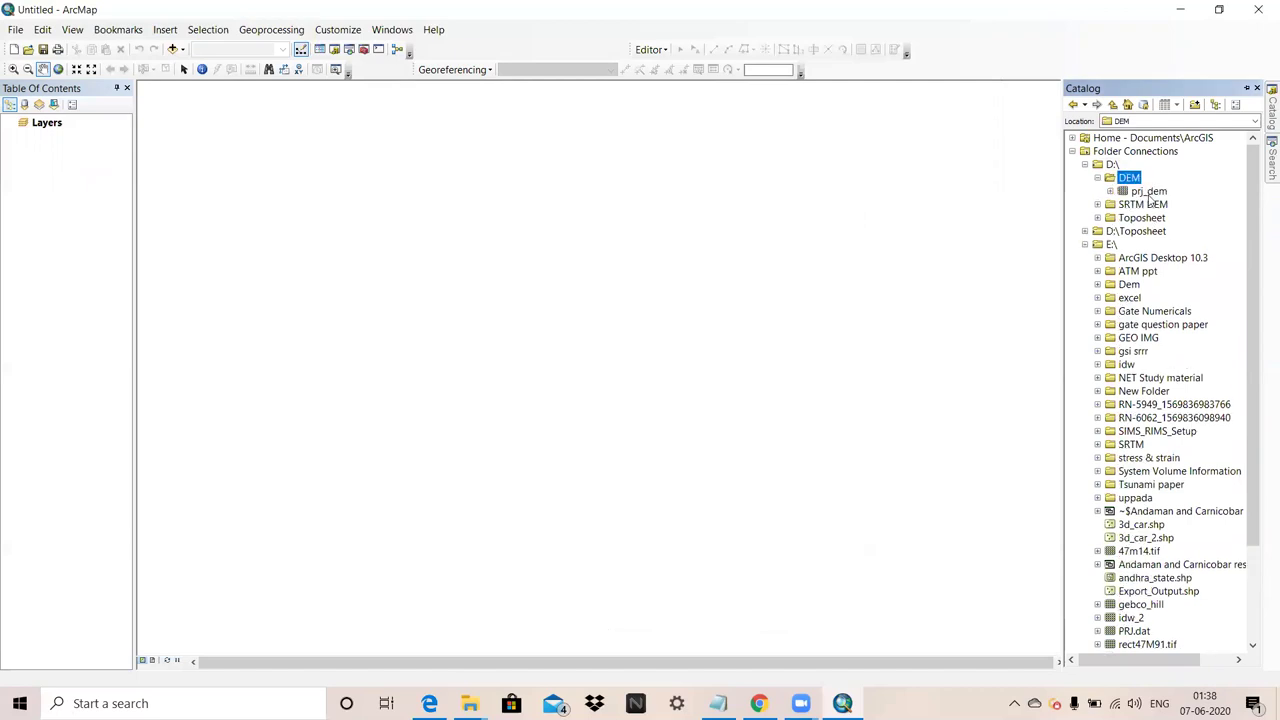
{"action": "left_click_drag", "start_coordinate": [1148, 192], "coordinate": [663, 286]}
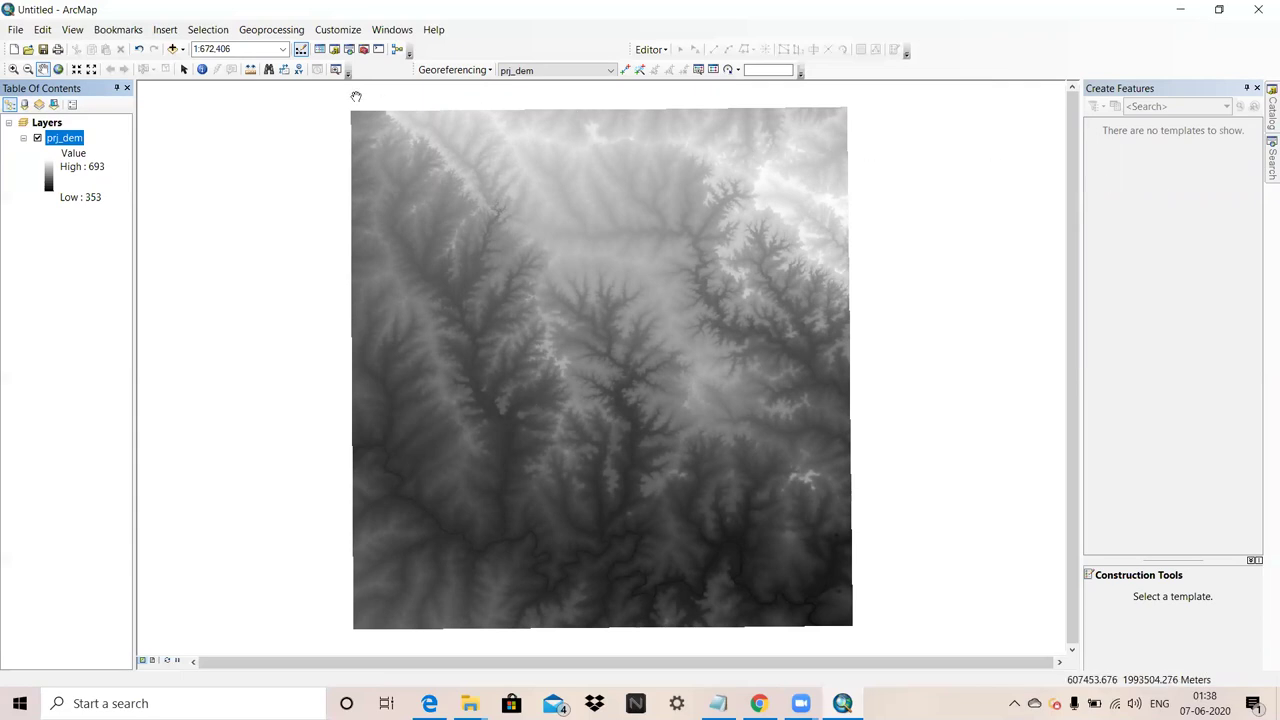
Step: In ArcToolbox, expand Spatial Analyst Tools > Hydrology and launch the Fill tool
{"action": "left_click", "coordinate": [363, 49]}
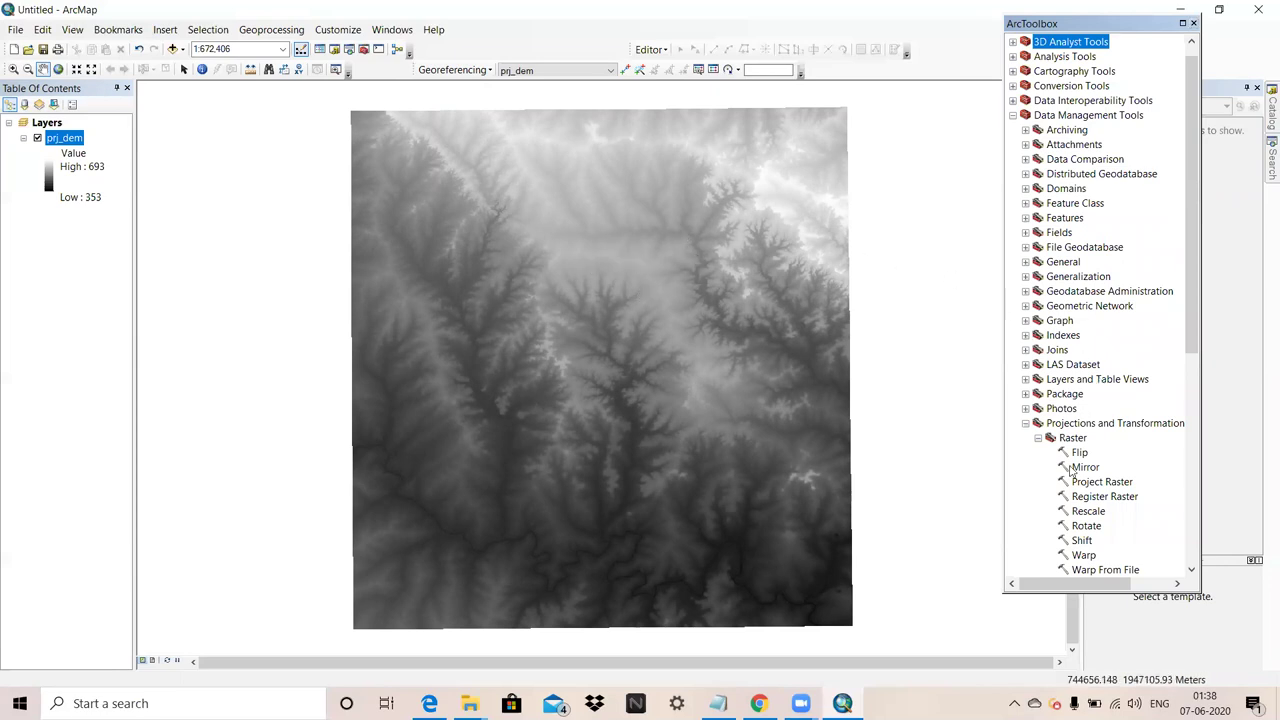
{"action": "scroll", "coordinate": [1072, 465], "scroll_direction": "down", "scroll_amount": 4}
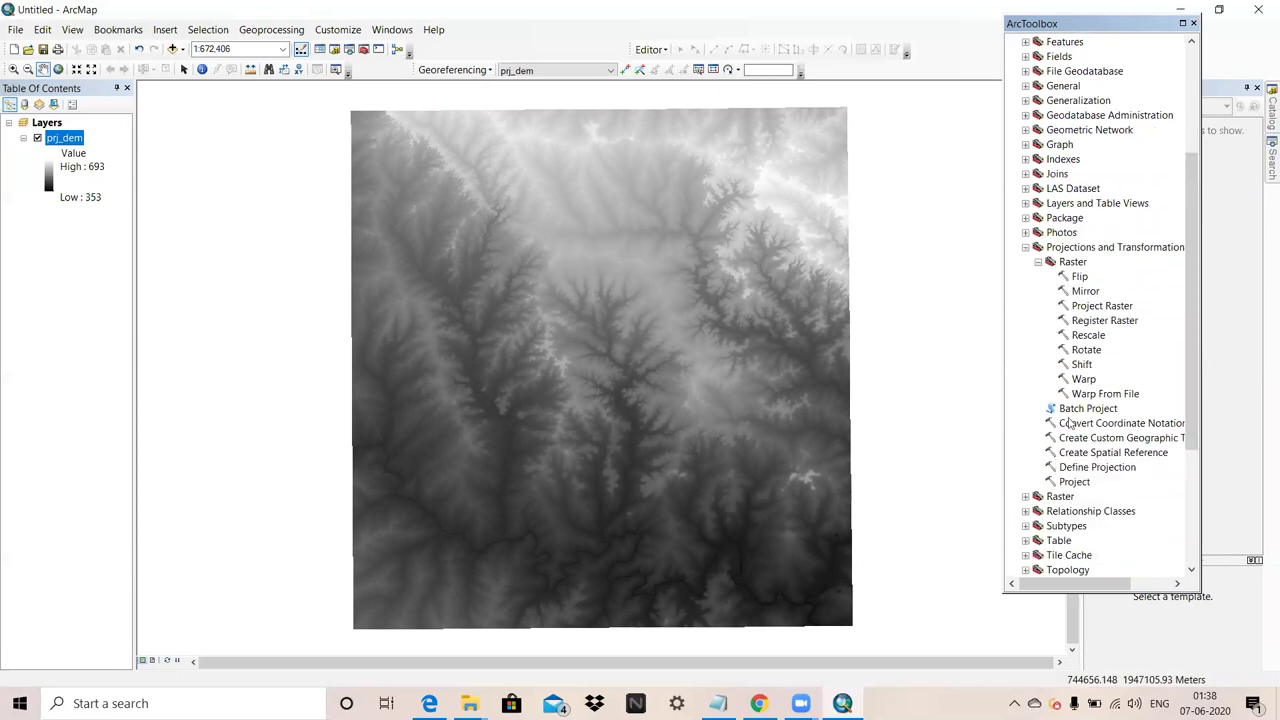
{"action": "left_click", "coordinate": [1025, 247]}
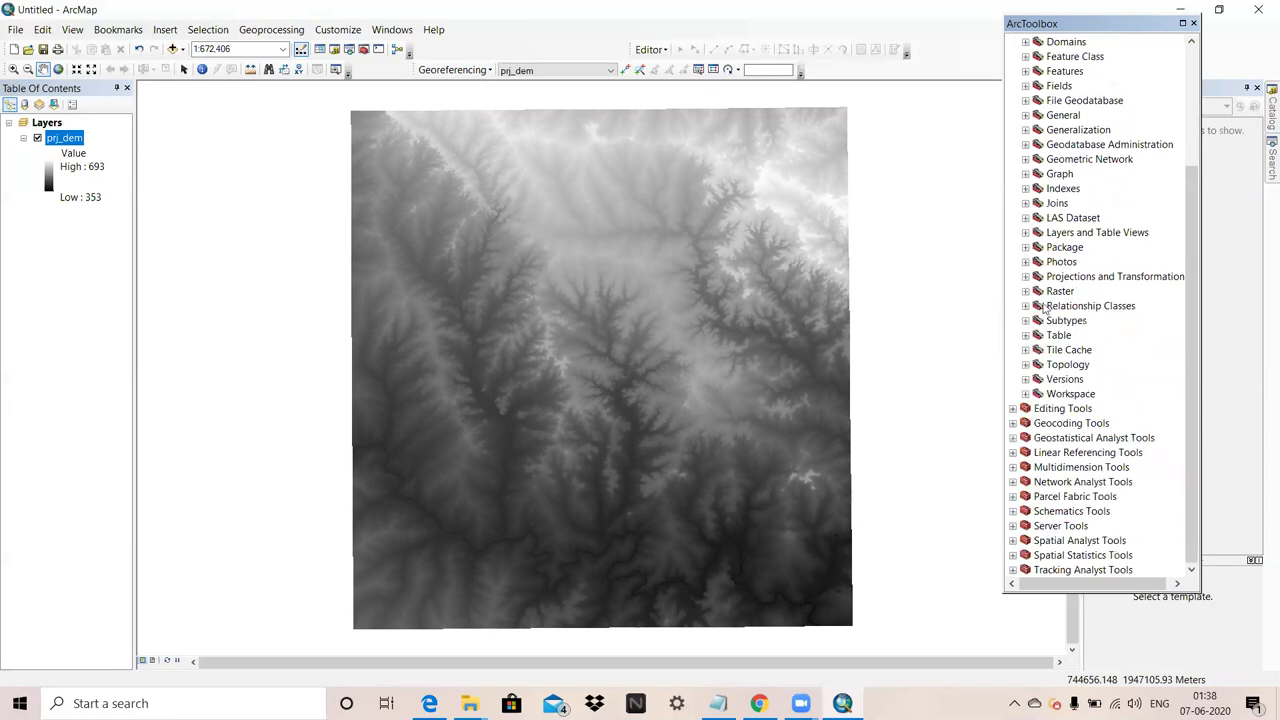
{"action": "double_click", "coordinate": [1075, 540]}
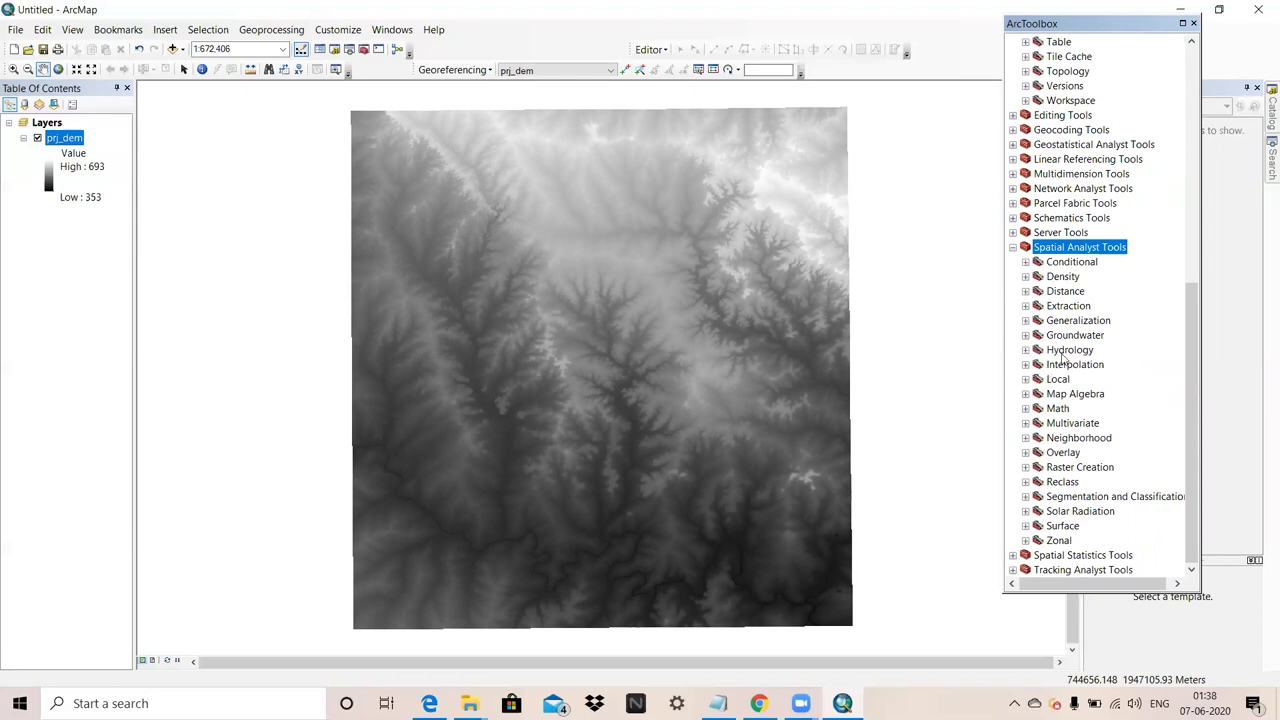
{"action": "left_click", "coordinate": [1025, 351]}
{"action": "left_click", "coordinate": [1025, 351]}
{"action": "left_click", "coordinate": [1025, 351]}
{"action": "double_click", "coordinate": [1065, 380]}
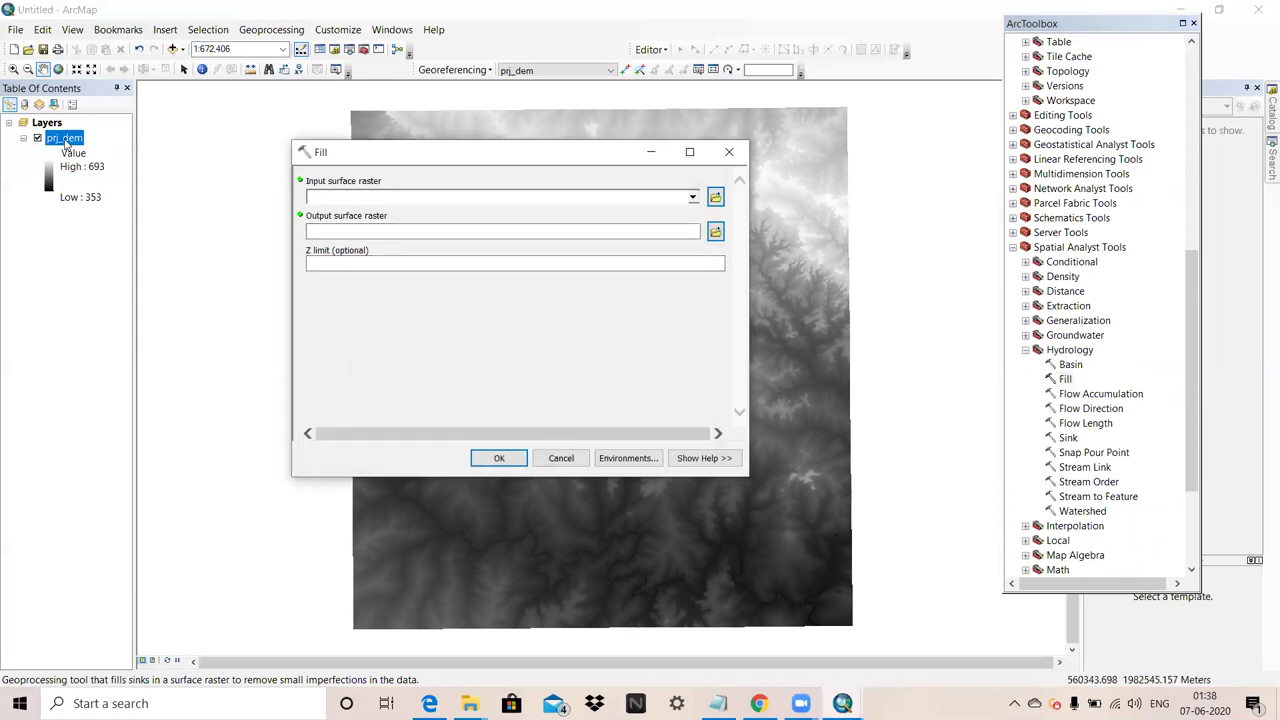
Step: Run Fill on prj_dem, saving the output raster as fill in D:\DEM
{"action": "left_click_drag", "start_coordinate": [64, 138], "coordinate": [356, 198]}
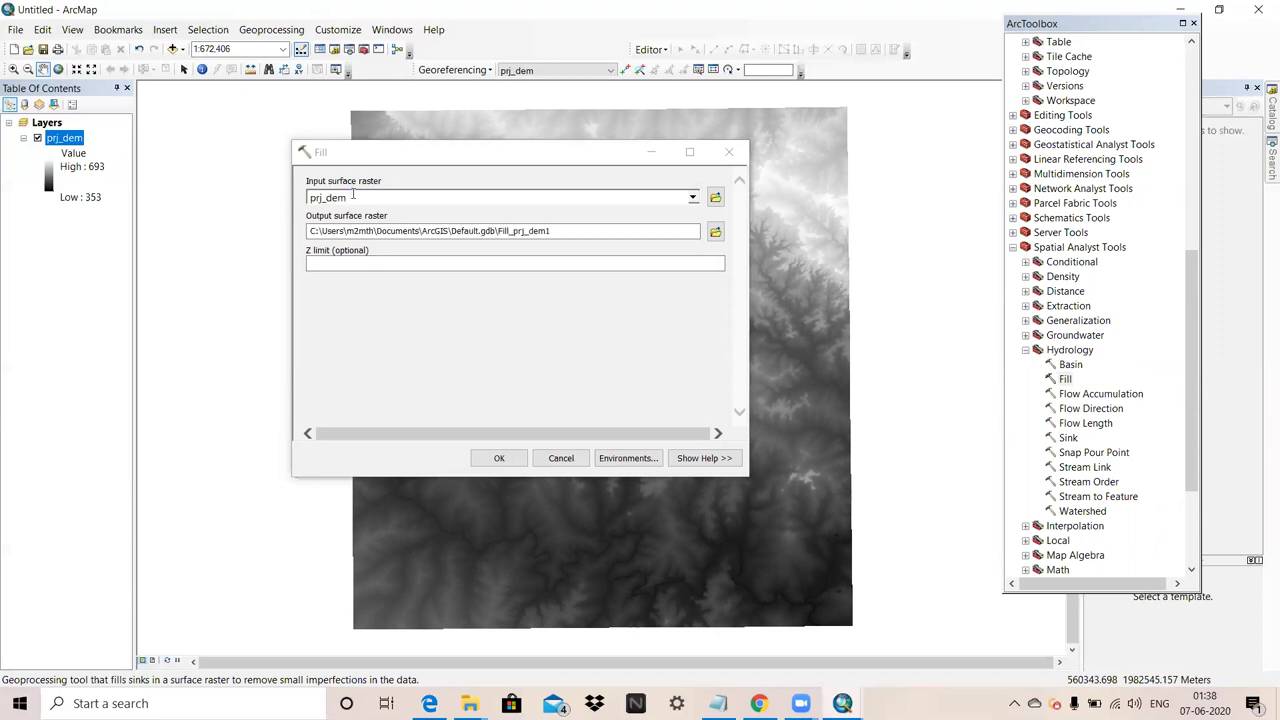
{"action": "left_click", "coordinate": [712, 238]}
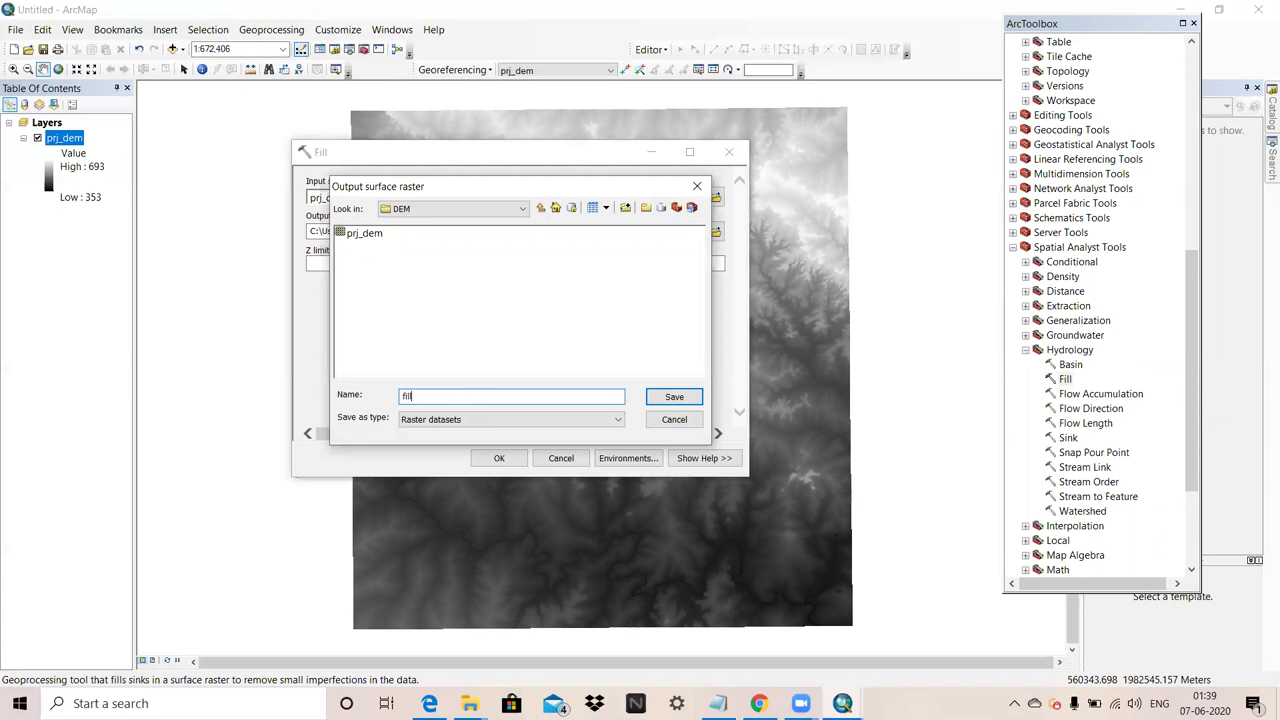
{"action": "type", "text": "fill"}
{"action": "left_click", "coordinate": [685, 400]}
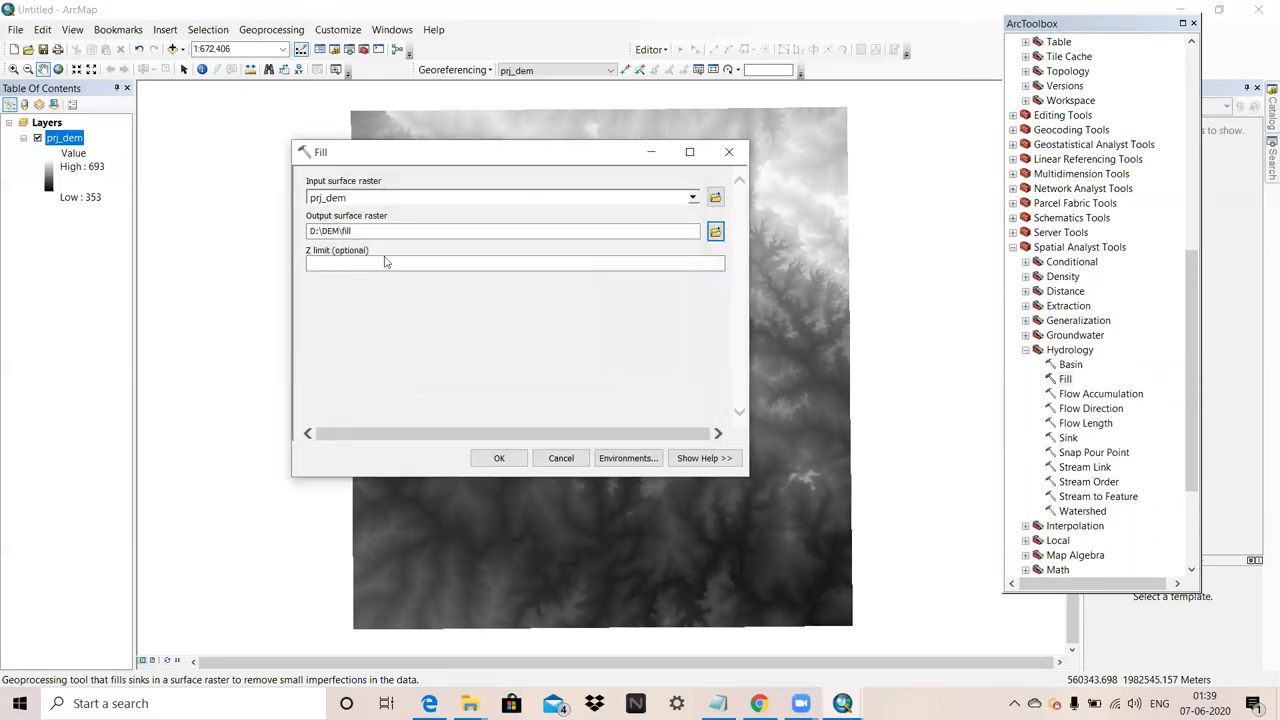
{"action": "left_click", "coordinate": [502, 459]}
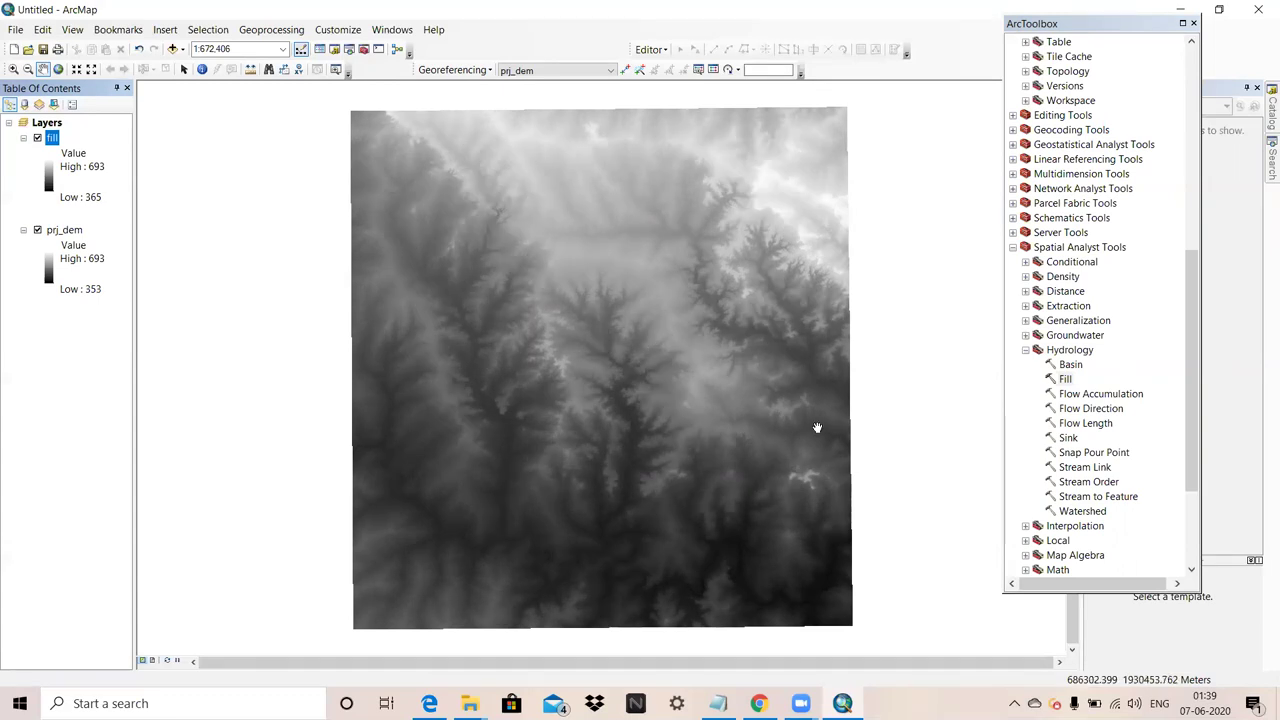
Step: Open the Hydrology Flow Direction tool, closing the mistakenly opened Flow Length tool
{"action": "left_click", "coordinate": [1071, 412]}
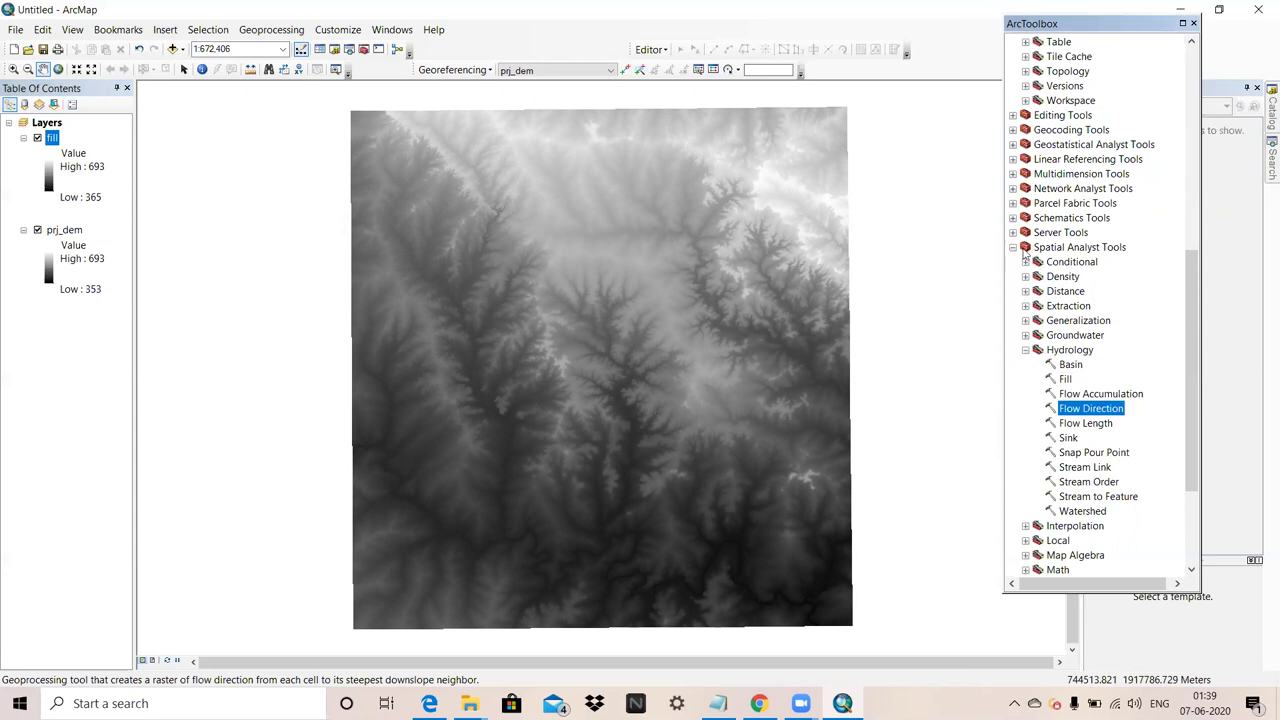
{"action": "double_click", "coordinate": [1078, 423]}
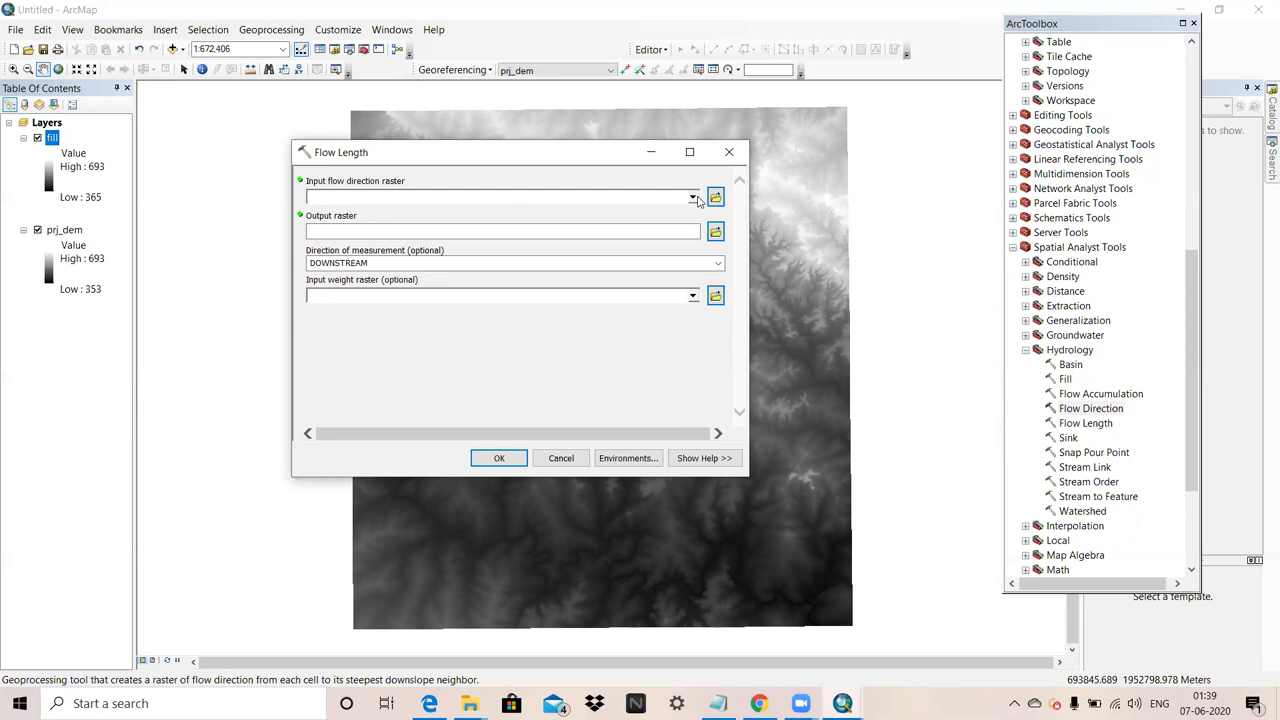
{"action": "left_click", "coordinate": [729, 152]}
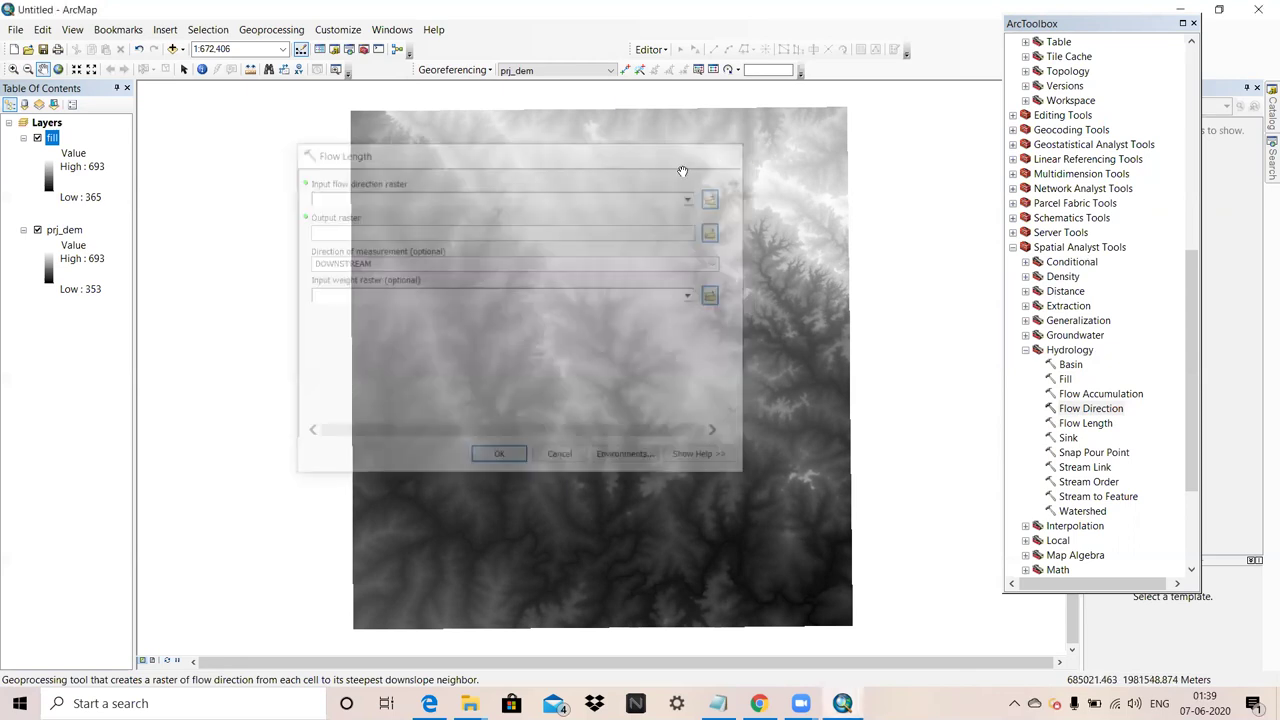
{"action": "double_click", "coordinate": [1091, 409]}
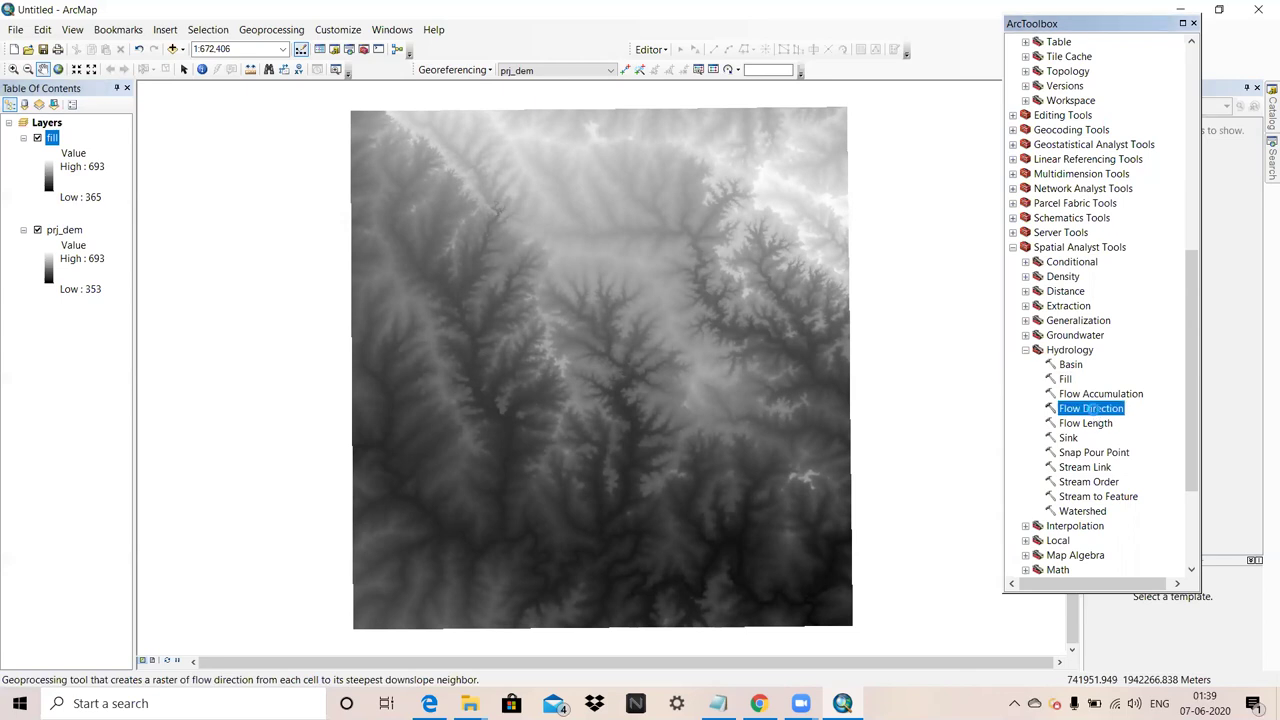
Step: Run Flow Direction on fill, saving the output as fl_dir in the DEM folder
{"action": "left_click", "coordinate": [691, 199]}
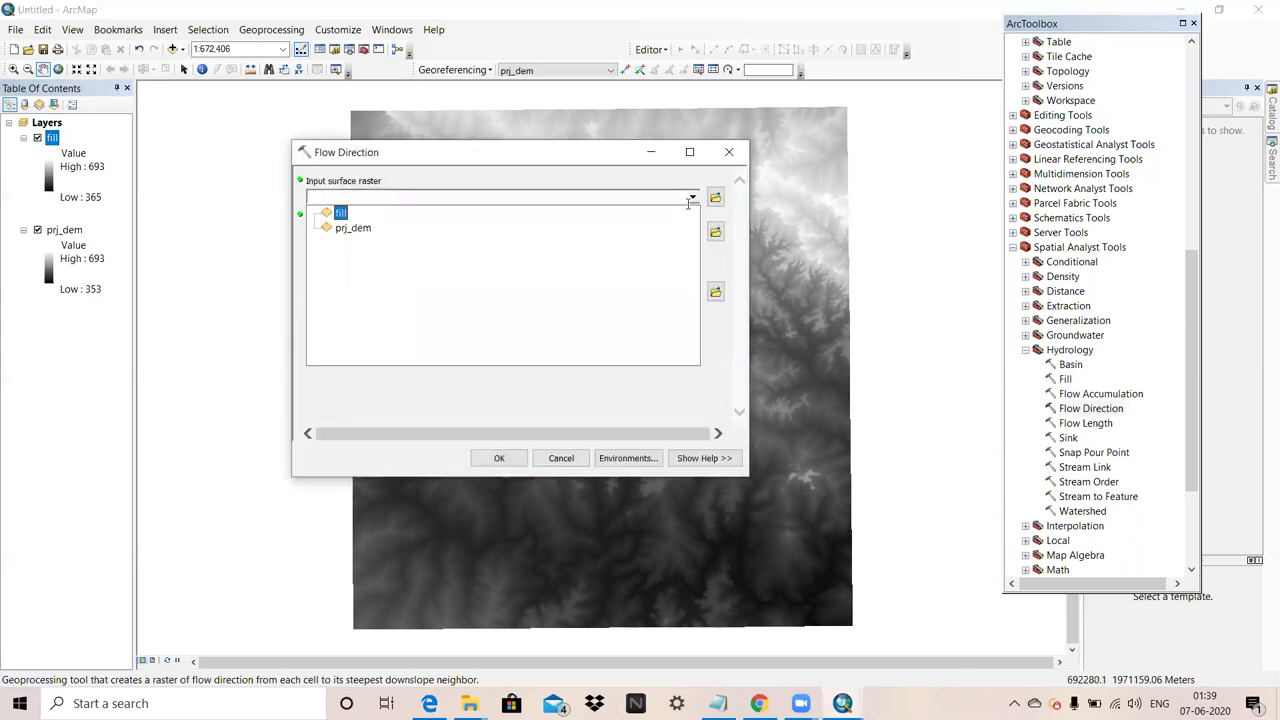
{"action": "left_click", "coordinate": [345, 212]}
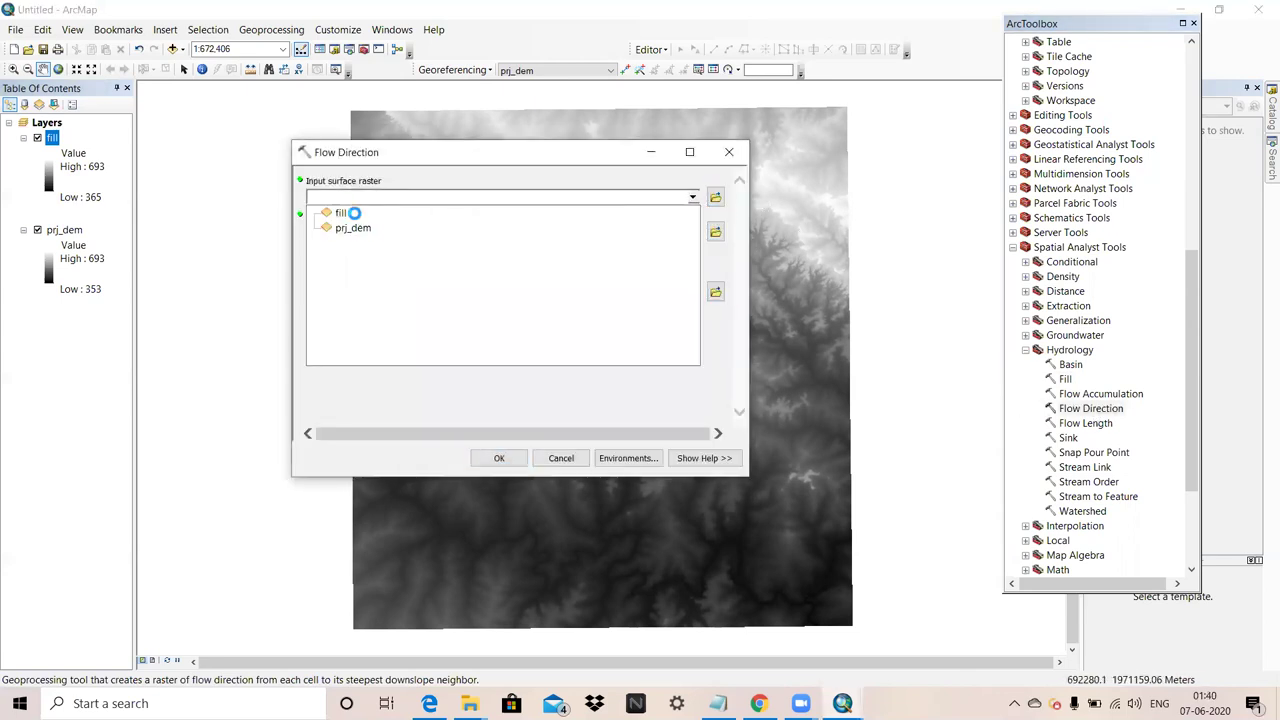
{"action": "left_click", "coordinate": [715, 231]}
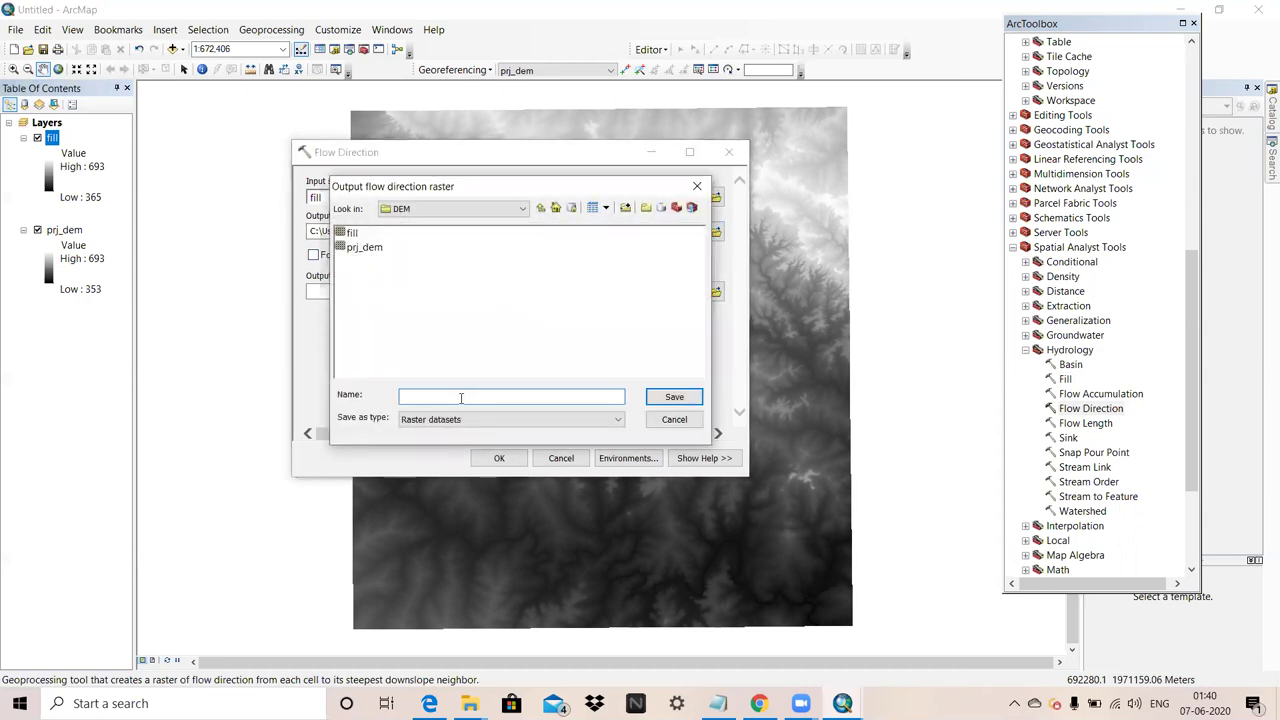
{"action": "type", "text": "fl_dir"}
{"action": "left_click", "coordinate": [677, 398]}
{"action": "left_click", "coordinate": [498, 459]}
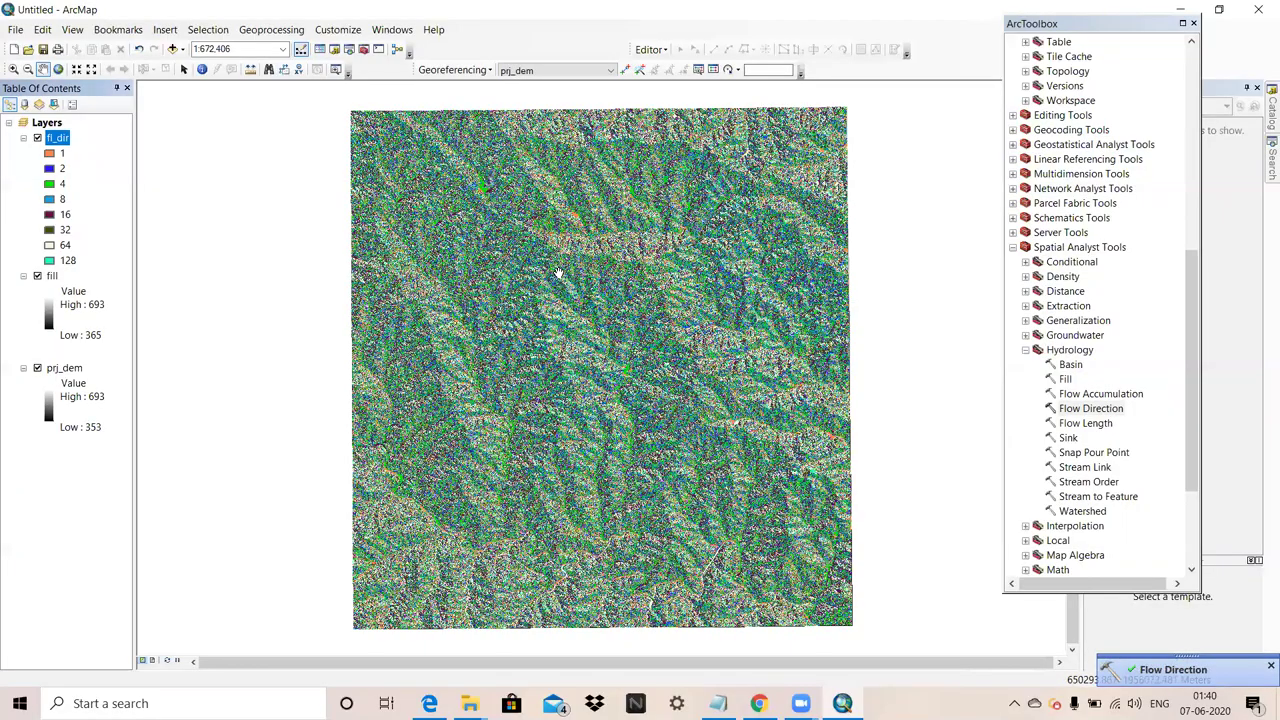
Step: Zoom the map in on fl_dir to 1:60,000, then back out to 1:100,000
{"action": "scroll", "coordinate": [558, 273], "scroll_direction": "up", "scroll_amount": 6}
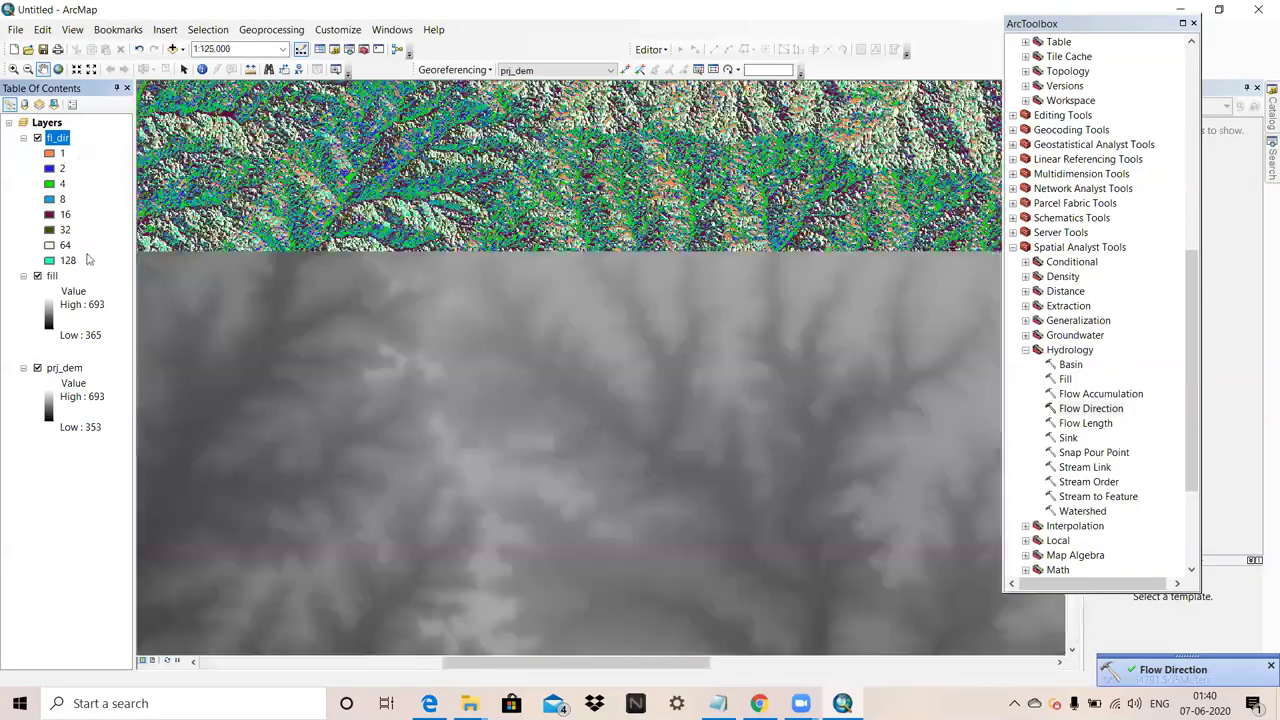
{"action": "scroll", "coordinate": [370, 270], "scroll_direction": "up", "scroll_amount": 3}
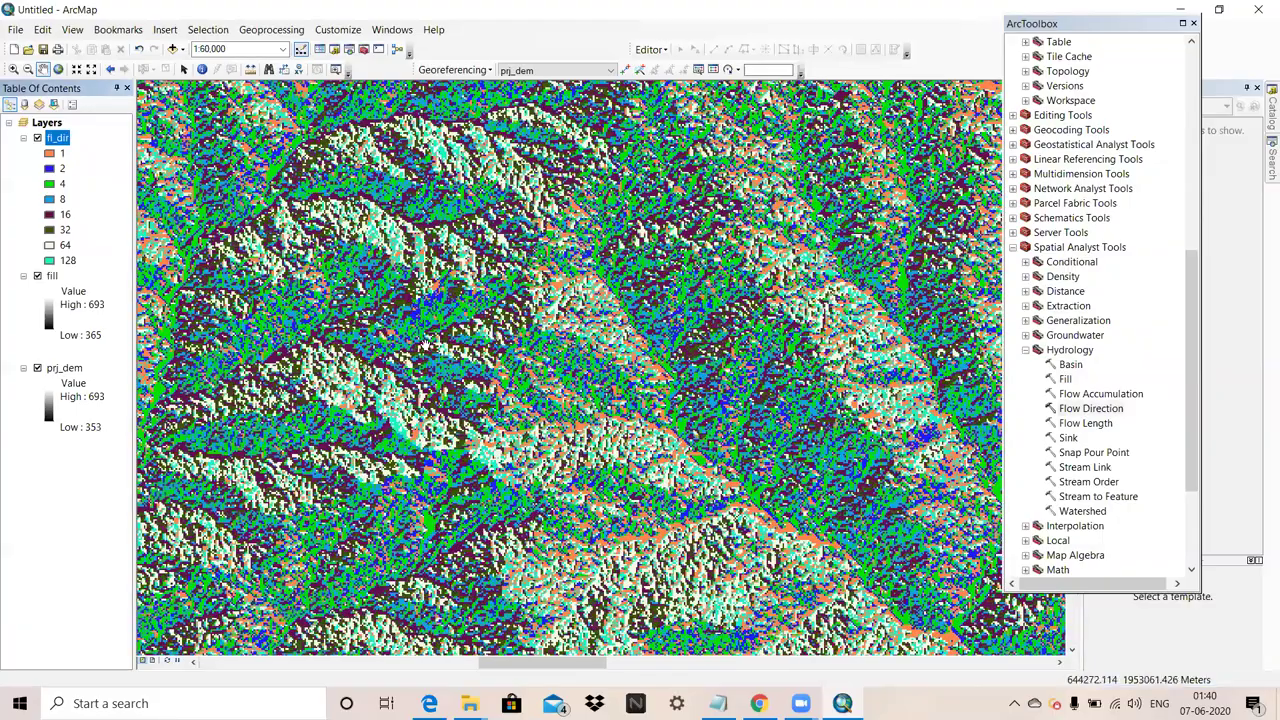
{"action": "scroll", "coordinate": [422, 344], "scroll_direction": "down", "scroll_amount": 2}
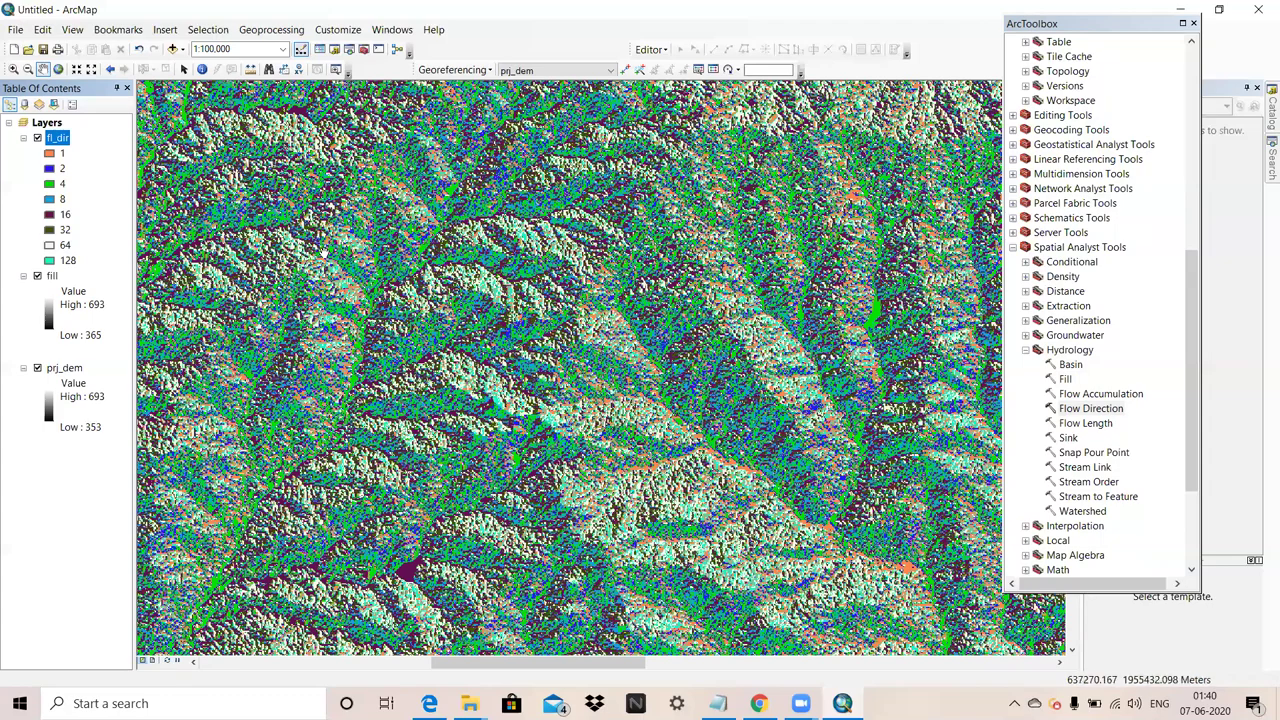
{"action": "scroll", "coordinate": [1054, 366], "scroll_direction": "down", "scroll_amount": 1}
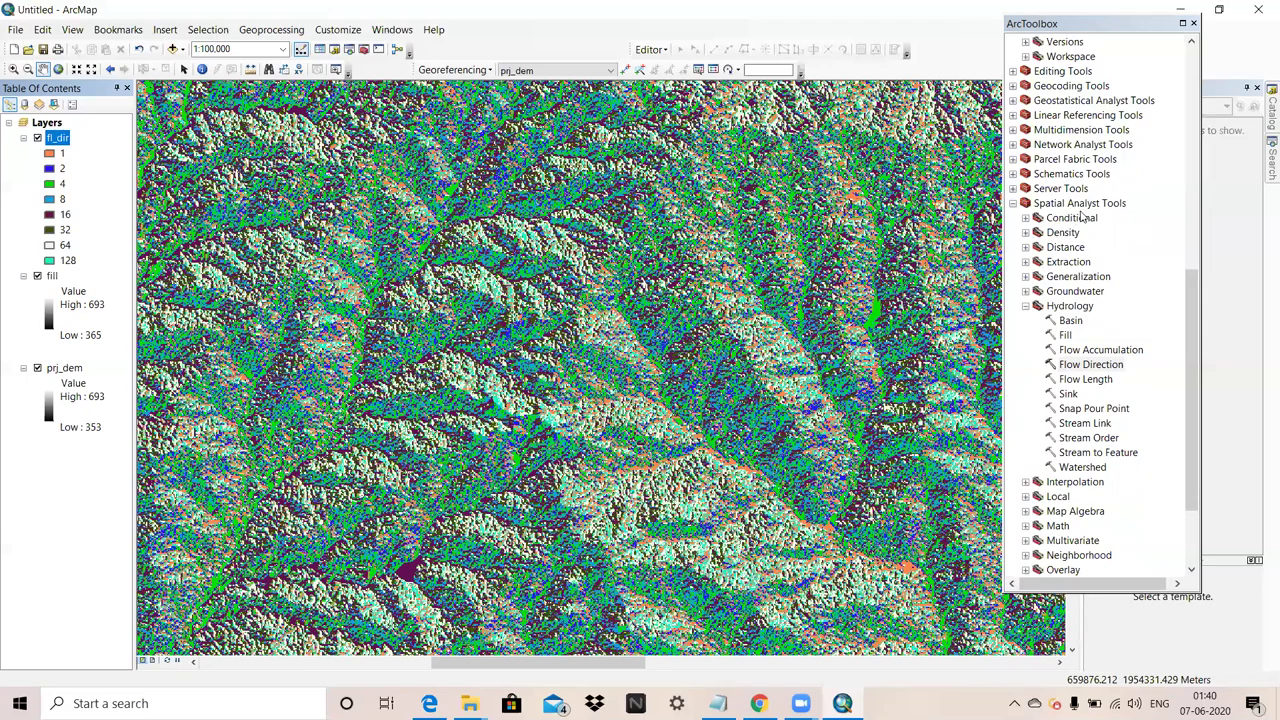
Step: Run the Hydrology Basin tool on fl_dir, saving the output as DEM\Basin
{"action": "double_click", "coordinate": [1070, 321]}
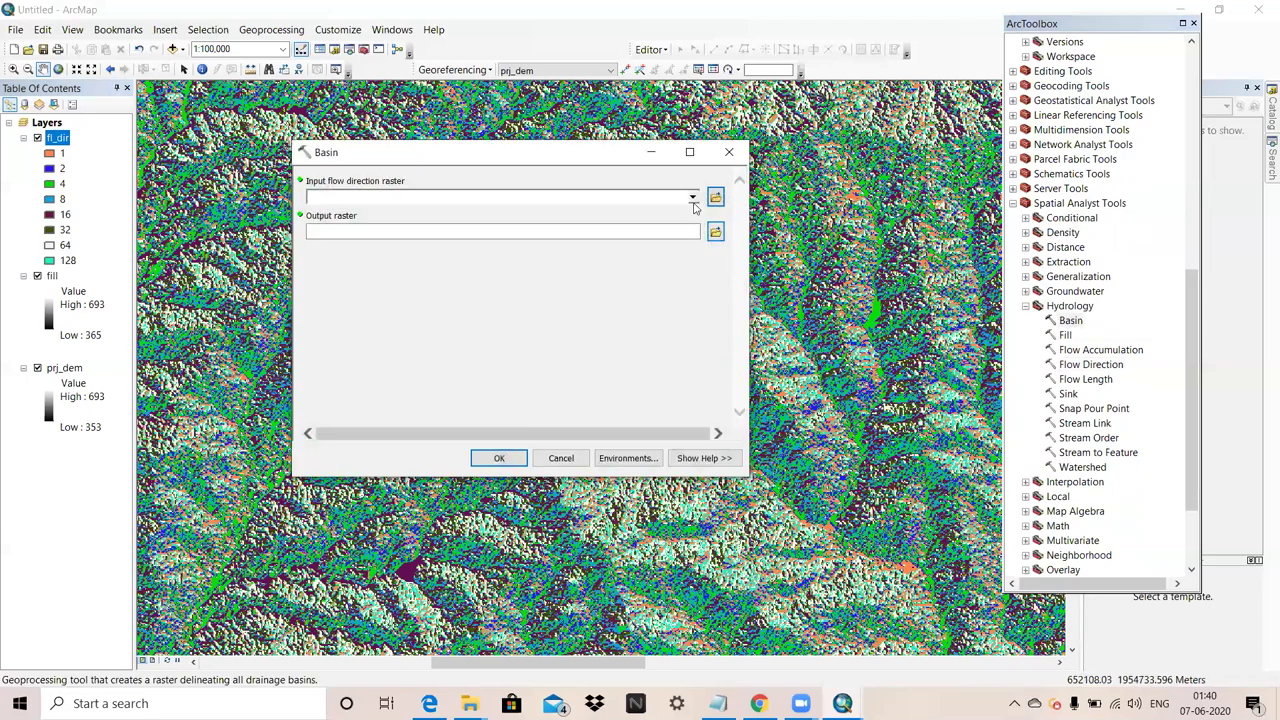
{"action": "left_click", "coordinate": [693, 200]}
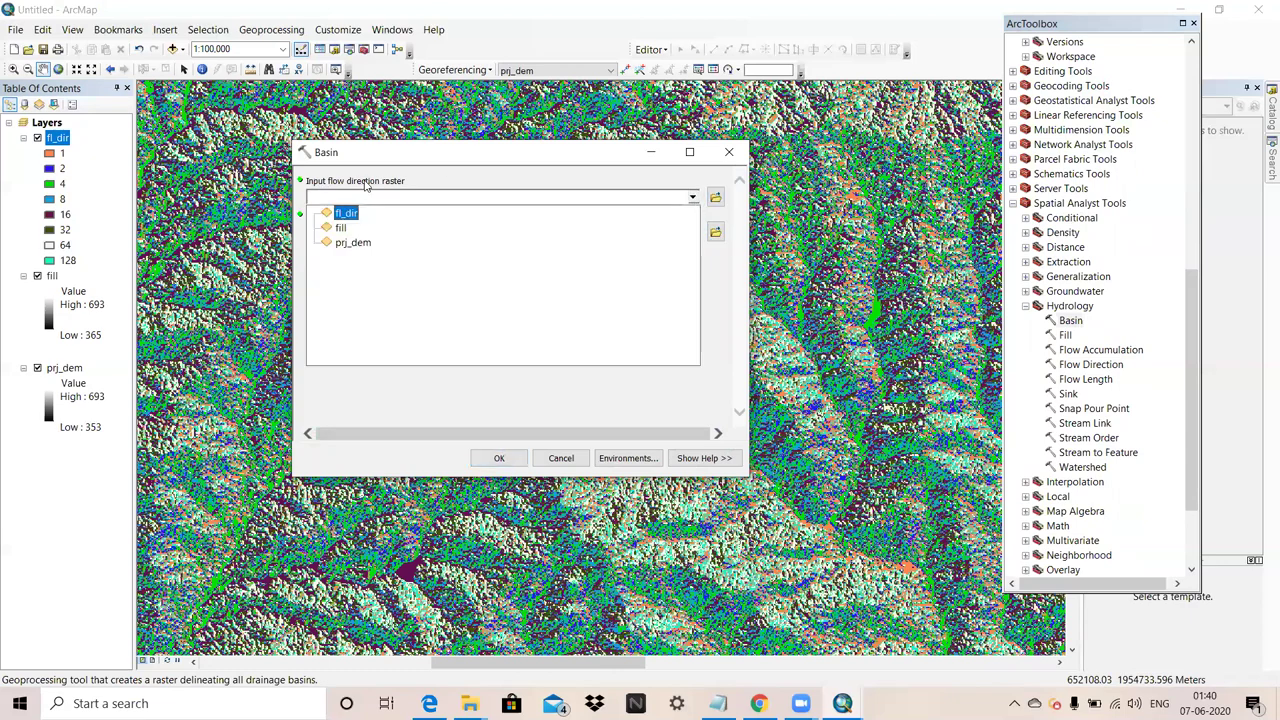
{"action": "left_click", "coordinate": [367, 185]}
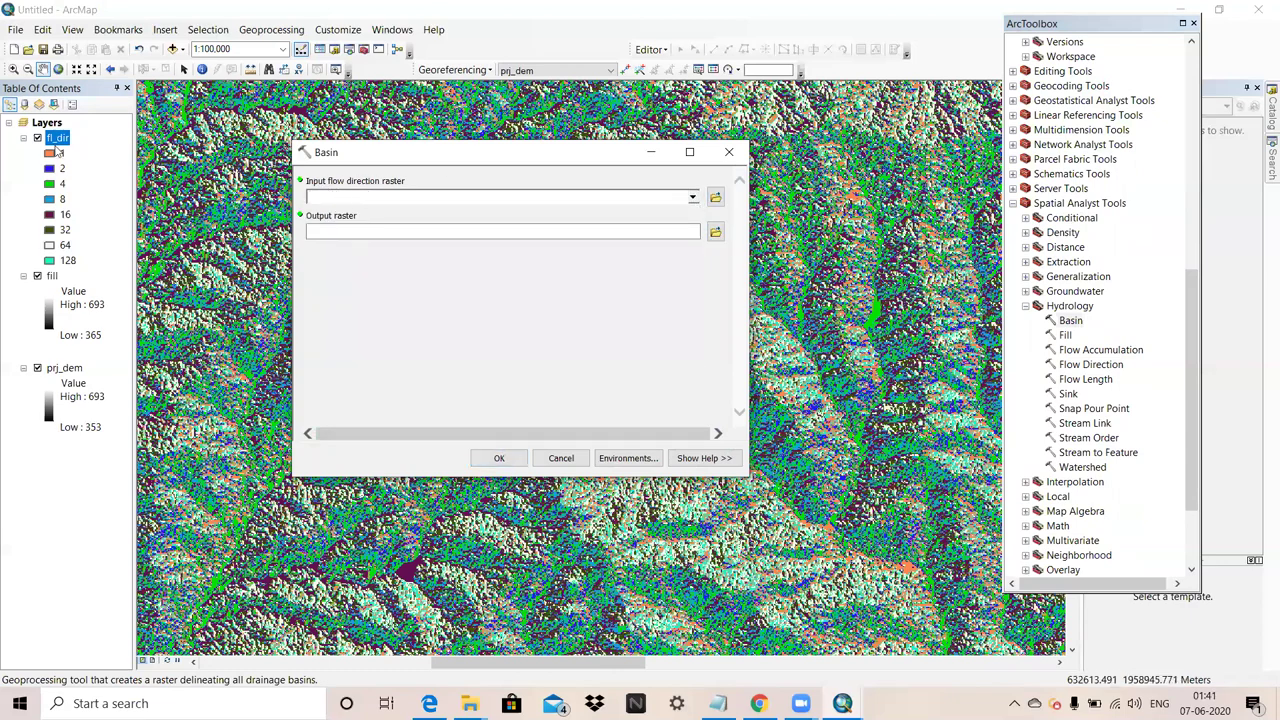
{"action": "left_click", "coordinate": [402, 198]}
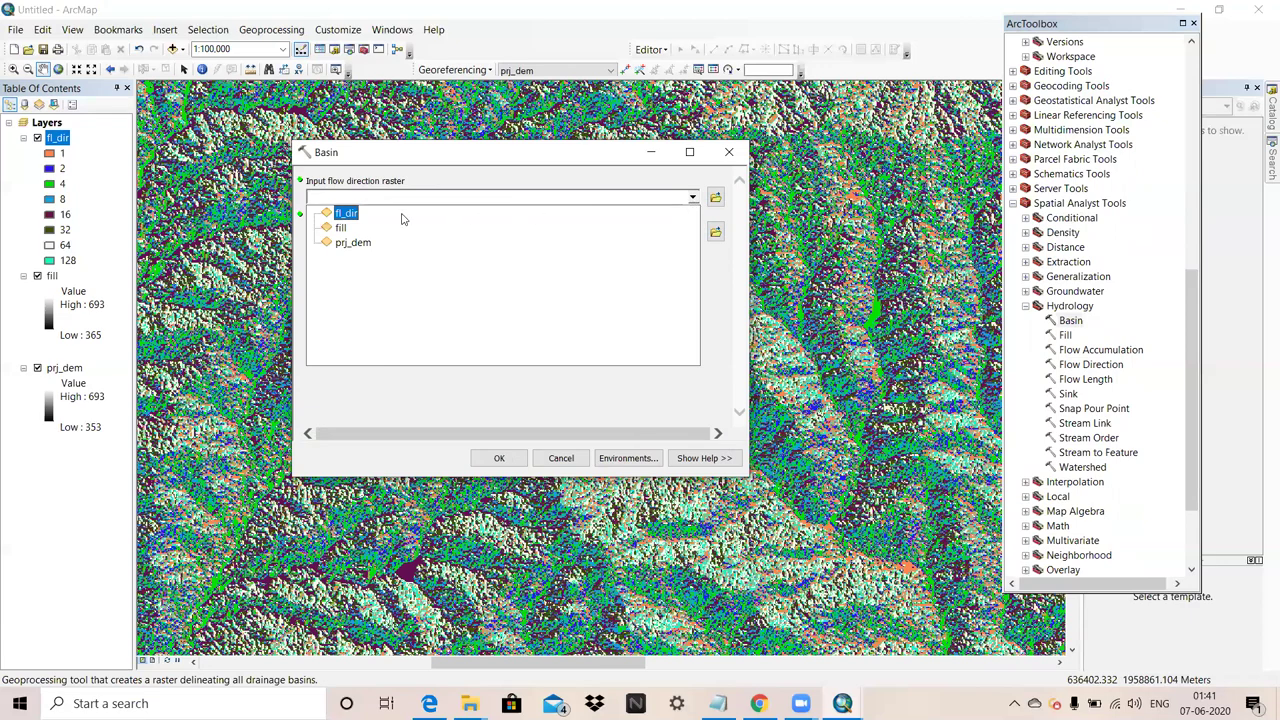
{"action": "left_click", "coordinate": [346, 213]}
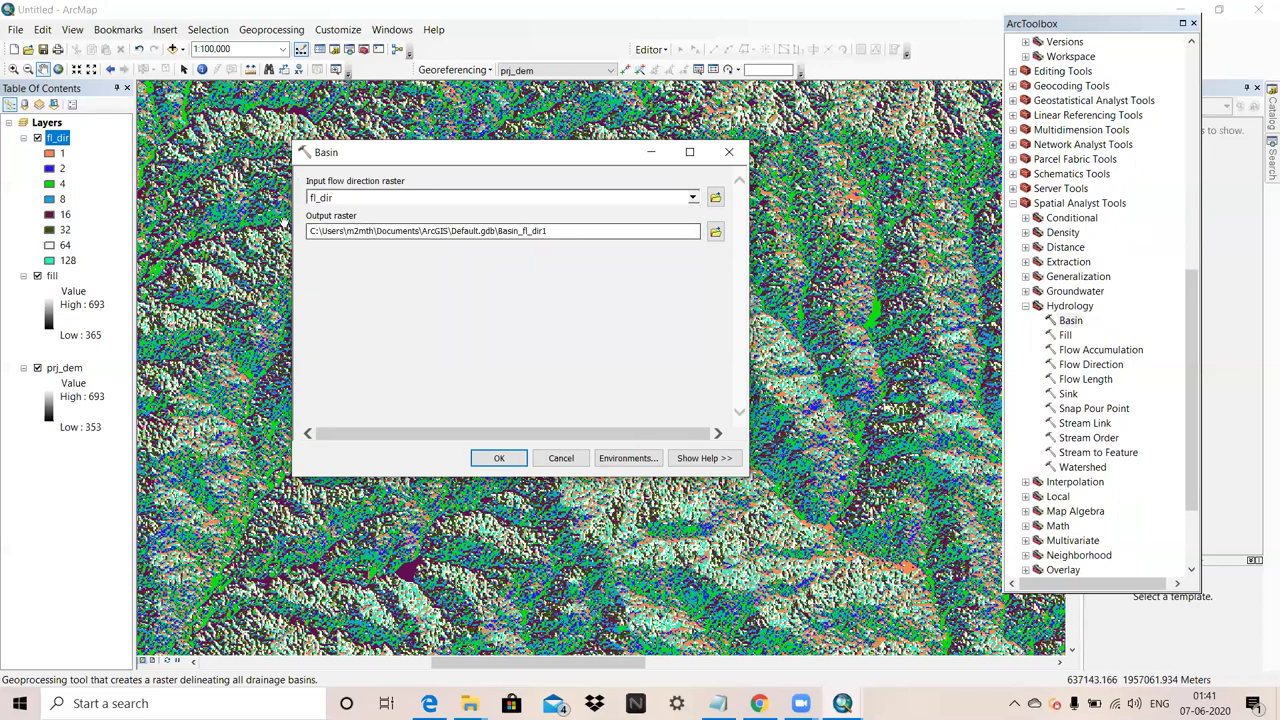
{"action": "left_click", "coordinate": [715, 231]}
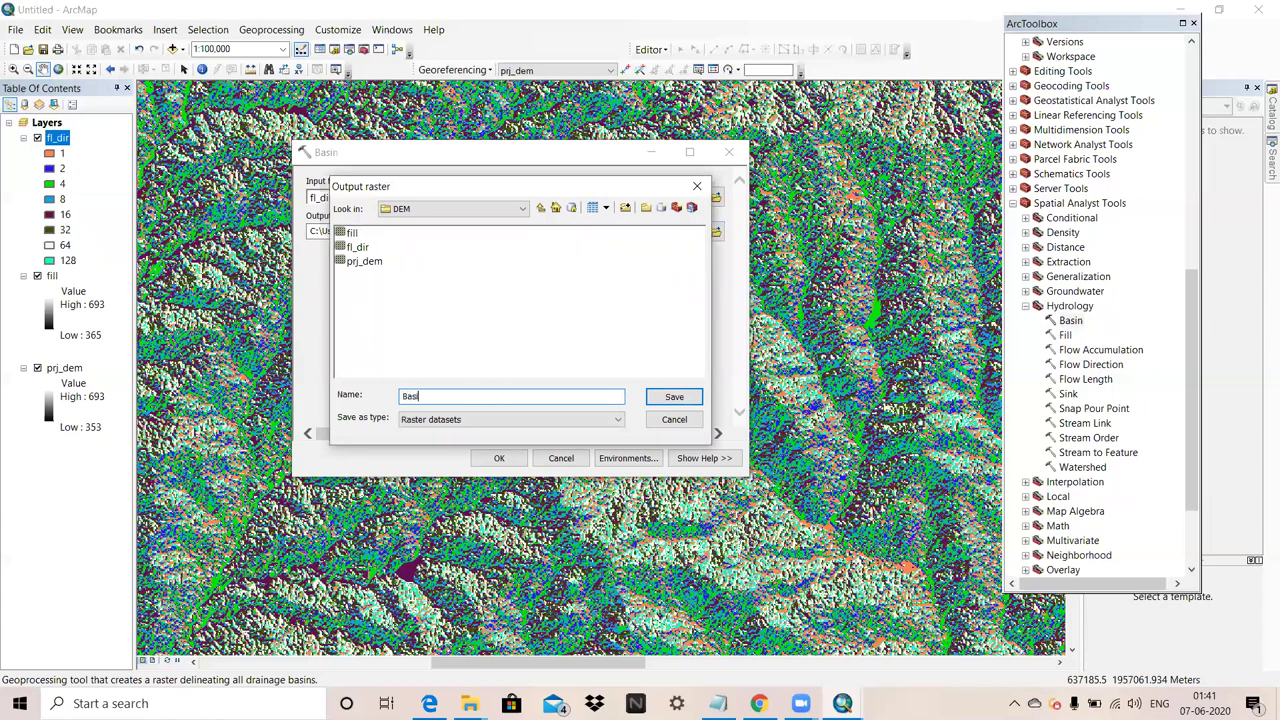
{"action": "left_click", "coordinate": [674, 397]}
{"action": "left_click", "coordinate": [499, 458]}
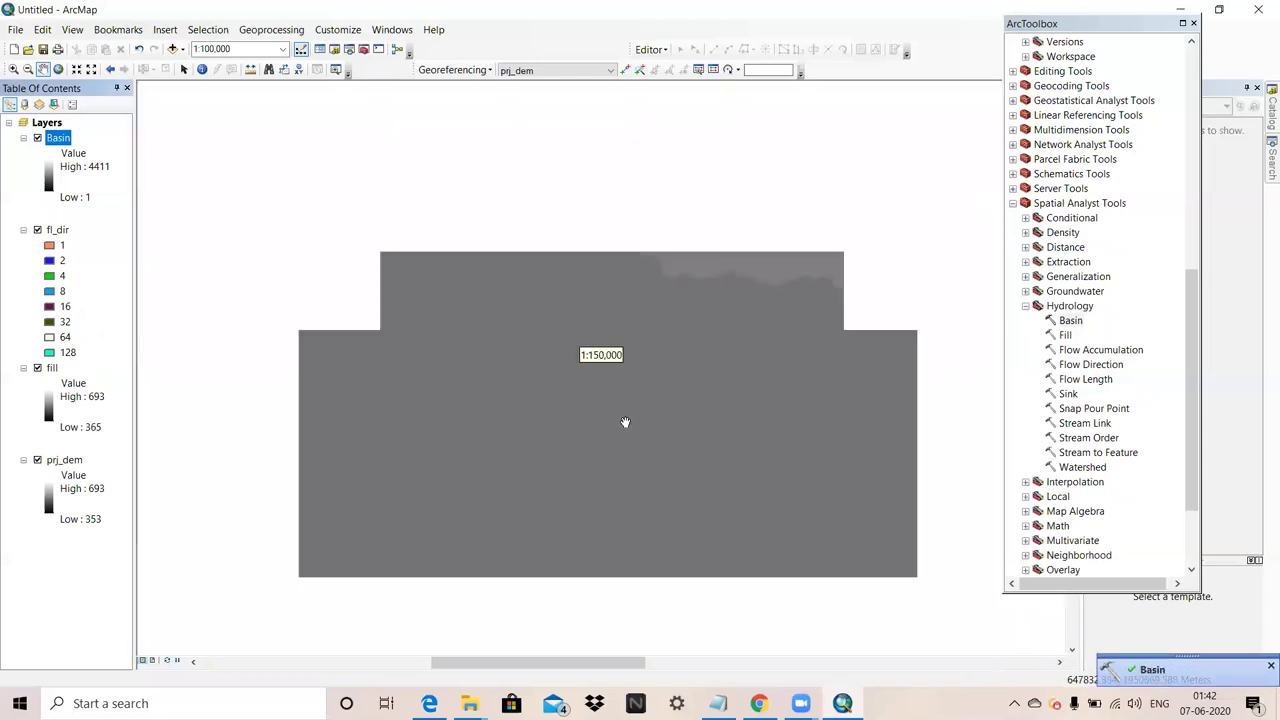
Step: Zoom out to 1:800,000 and pan so the Basin raster is centred
{"action": "scroll", "coordinate": [625, 422], "scroll_direction": "down", "scroll_amount": 3}
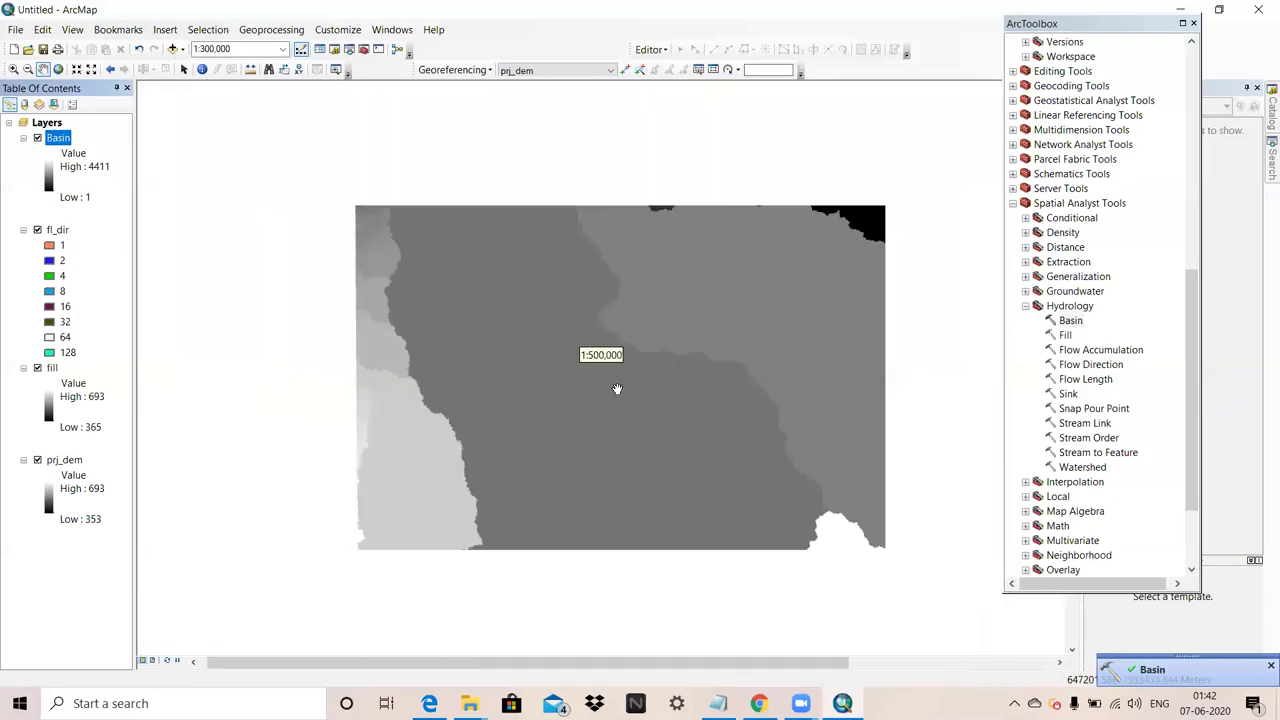
{"action": "scroll", "coordinate": [651, 400], "scroll_direction": "up", "scroll_amount": 1}
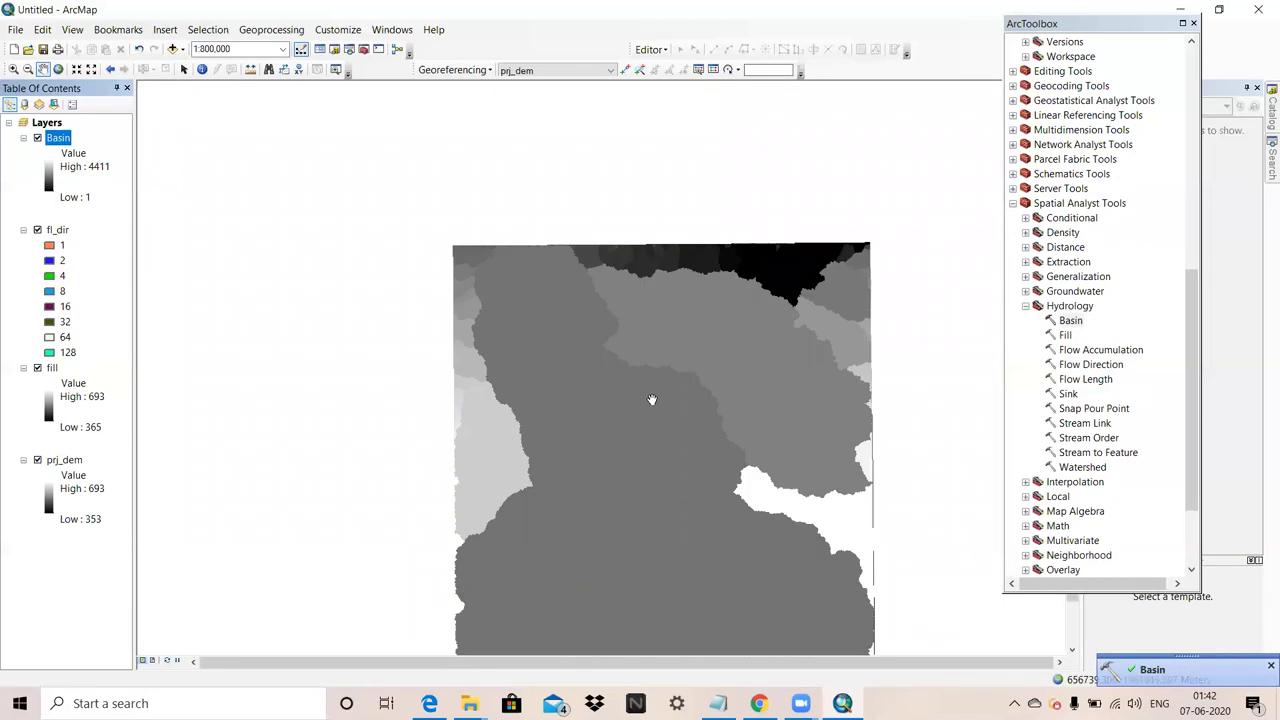
{"action": "left_click_drag", "start_coordinate": [651, 400], "coordinate": [604, 385]}
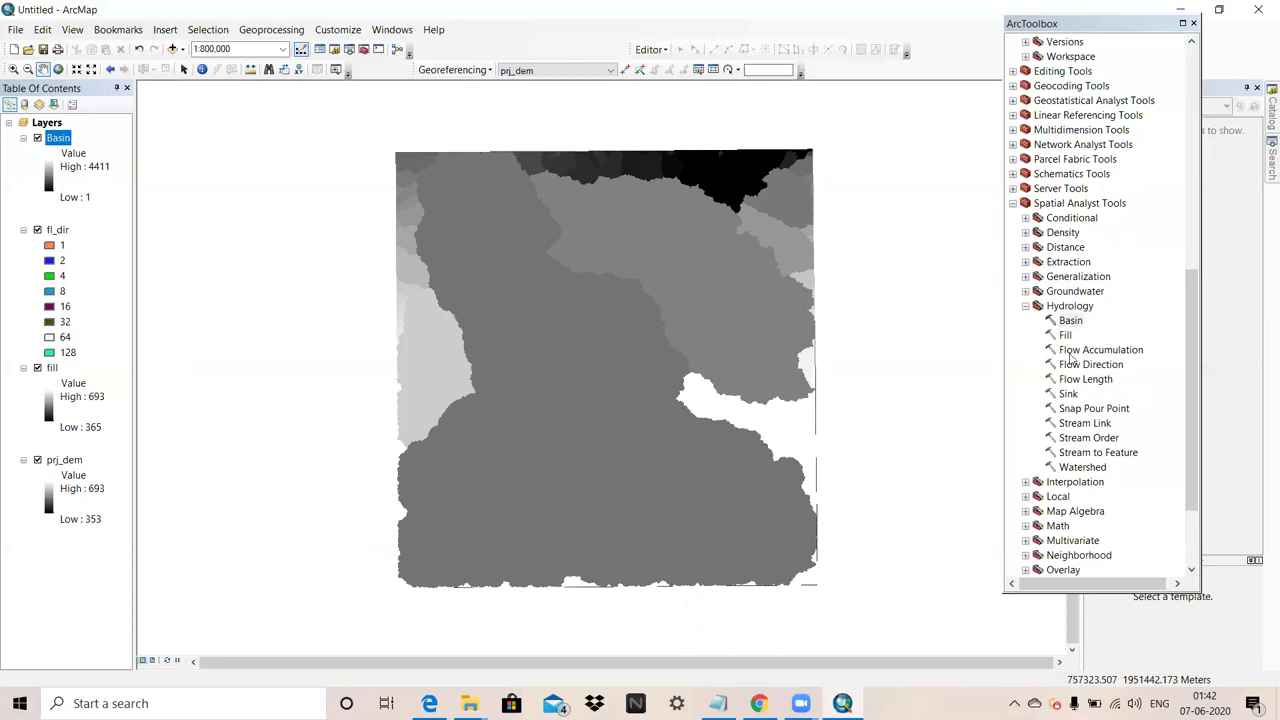
Step: Convert Basin to polygons with Conversion Tools > From Raster > Raster to Polygon
{"action": "scroll", "coordinate": [1070, 357], "scroll_direction": "down", "scroll_amount": 2}
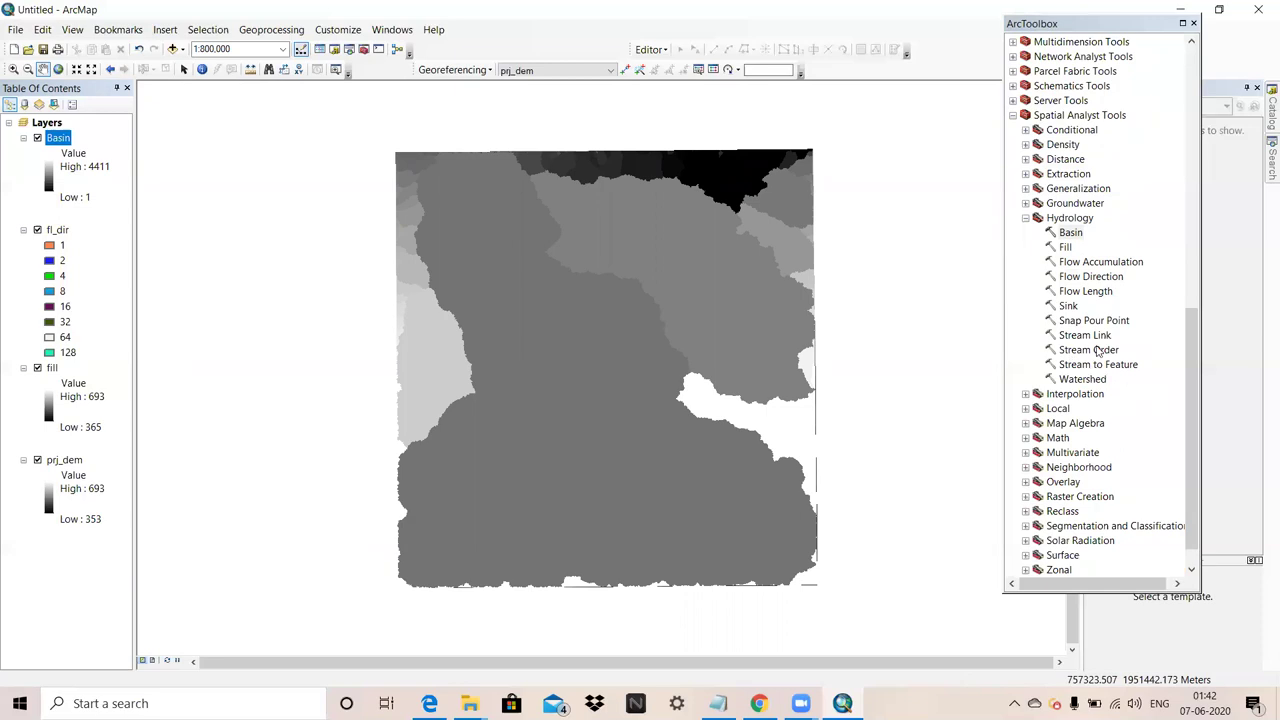
{"action": "scroll", "coordinate": [1100, 366], "scroll_direction": "up", "scroll_amount": 15}
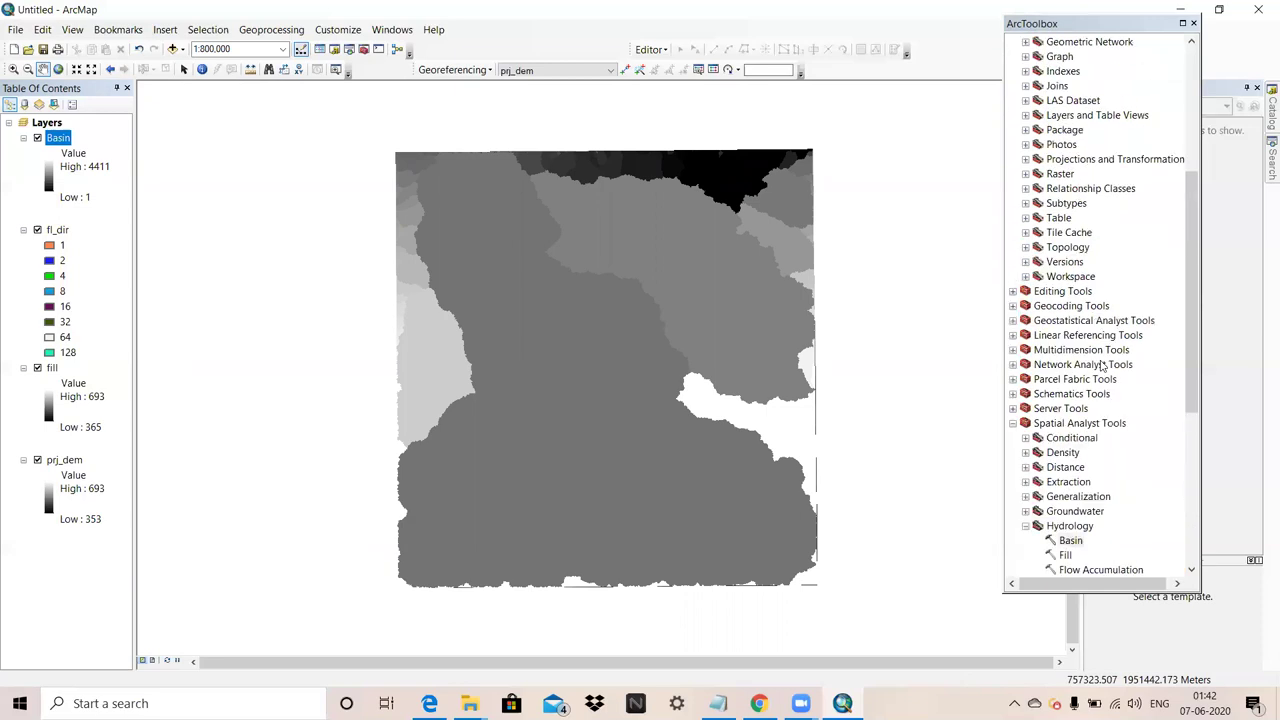
{"action": "scroll", "coordinate": [1100, 366], "scroll_direction": "up", "scroll_amount": 1}
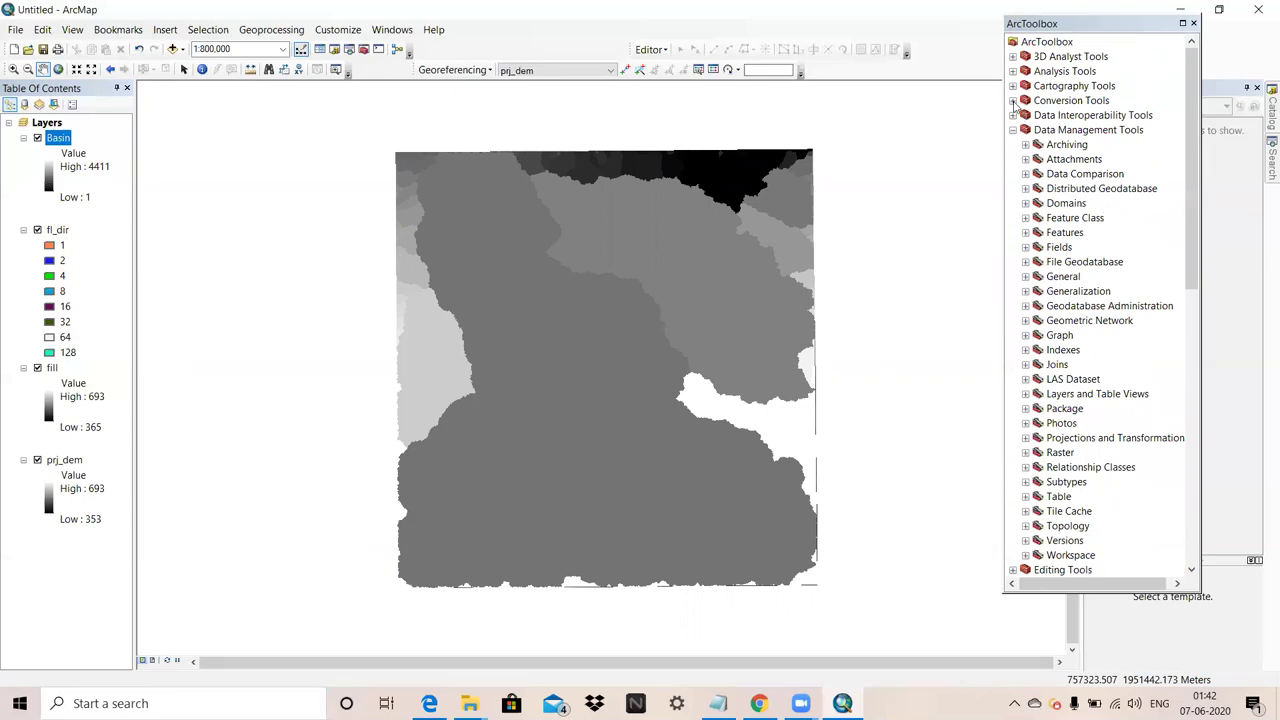
{"action": "left_click", "coordinate": [1013, 101]}
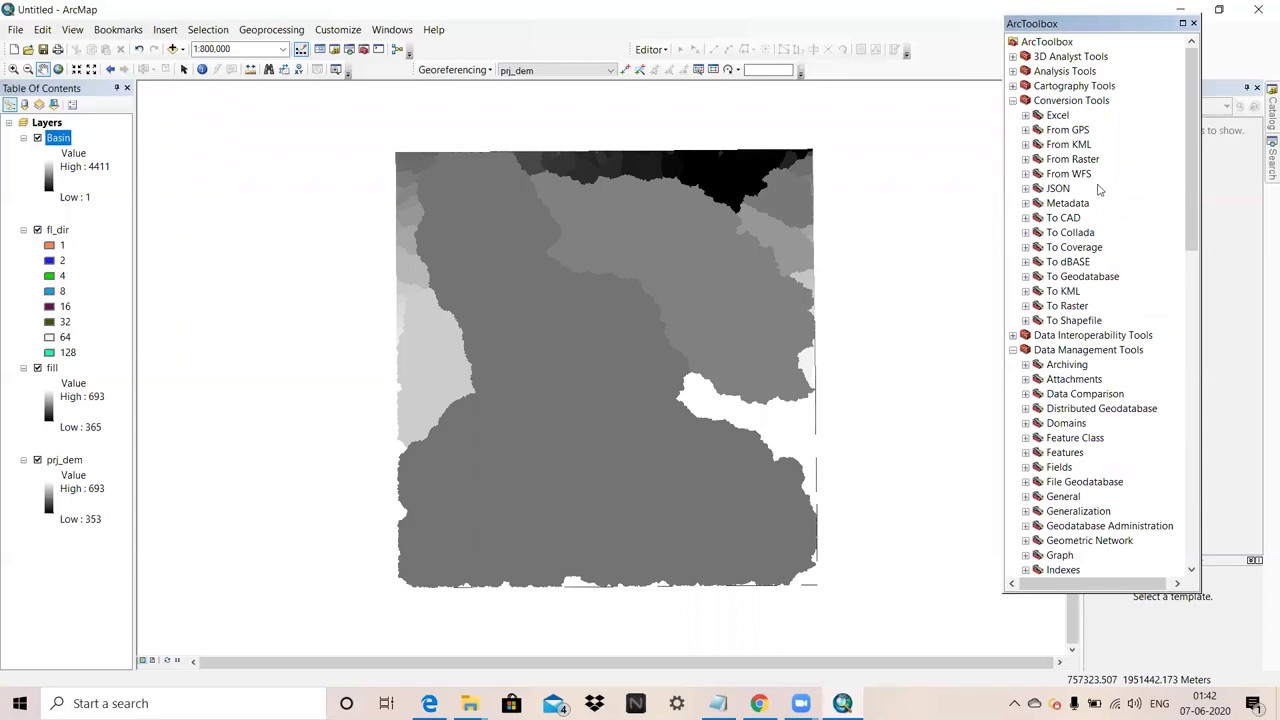
{"action": "left_click", "coordinate": [1025, 159]}
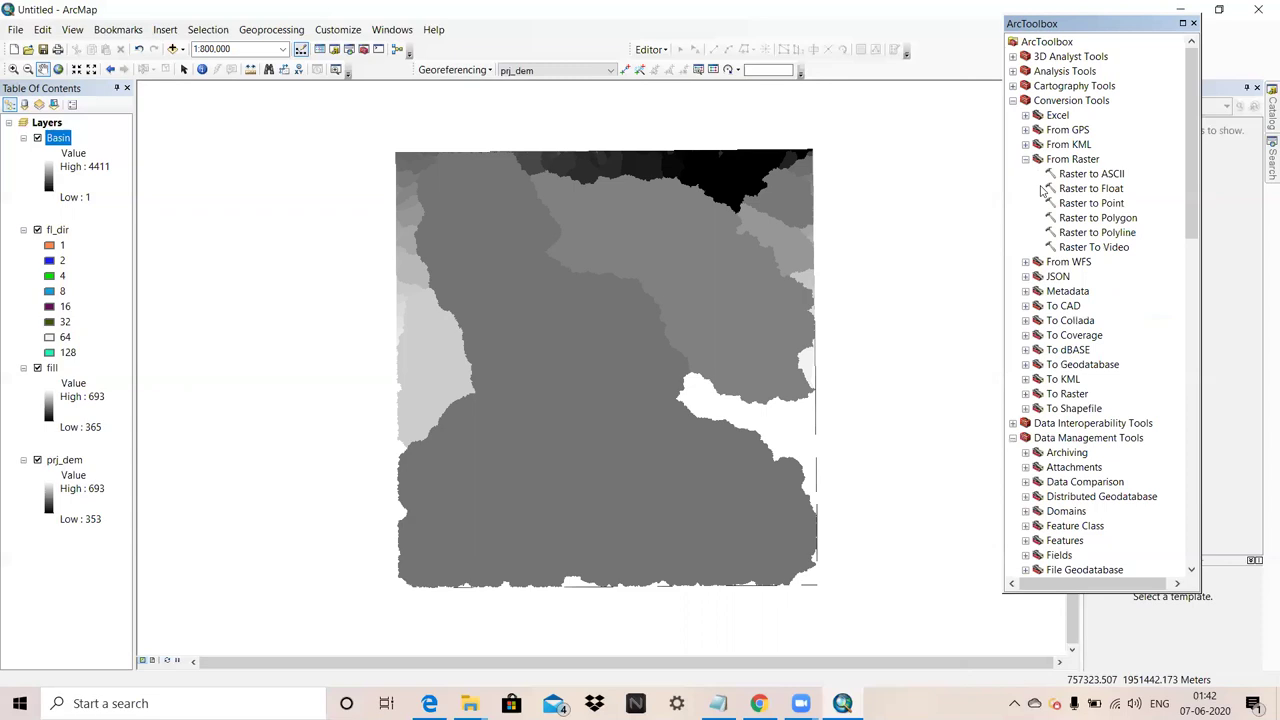
{"action": "left_click", "coordinate": [1083, 222]}
{"action": "double_click", "coordinate": [1083, 222]}
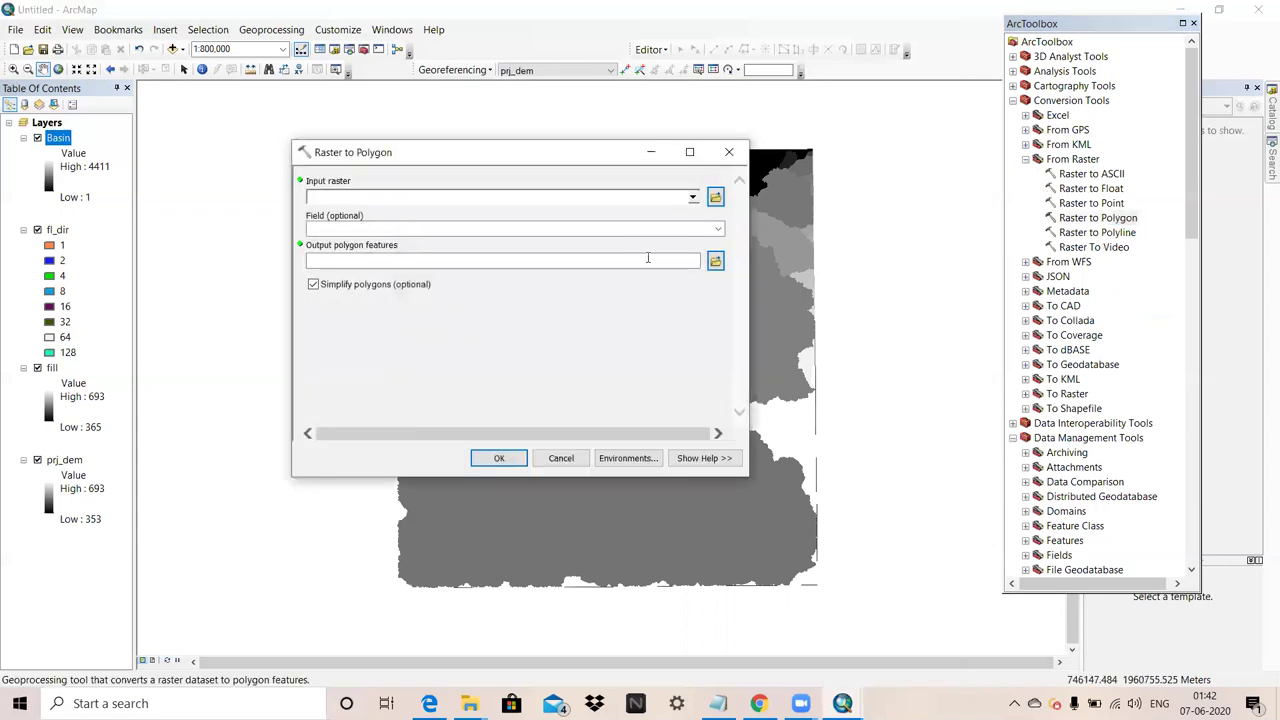
{"action": "left_click", "coordinate": [693, 197]}
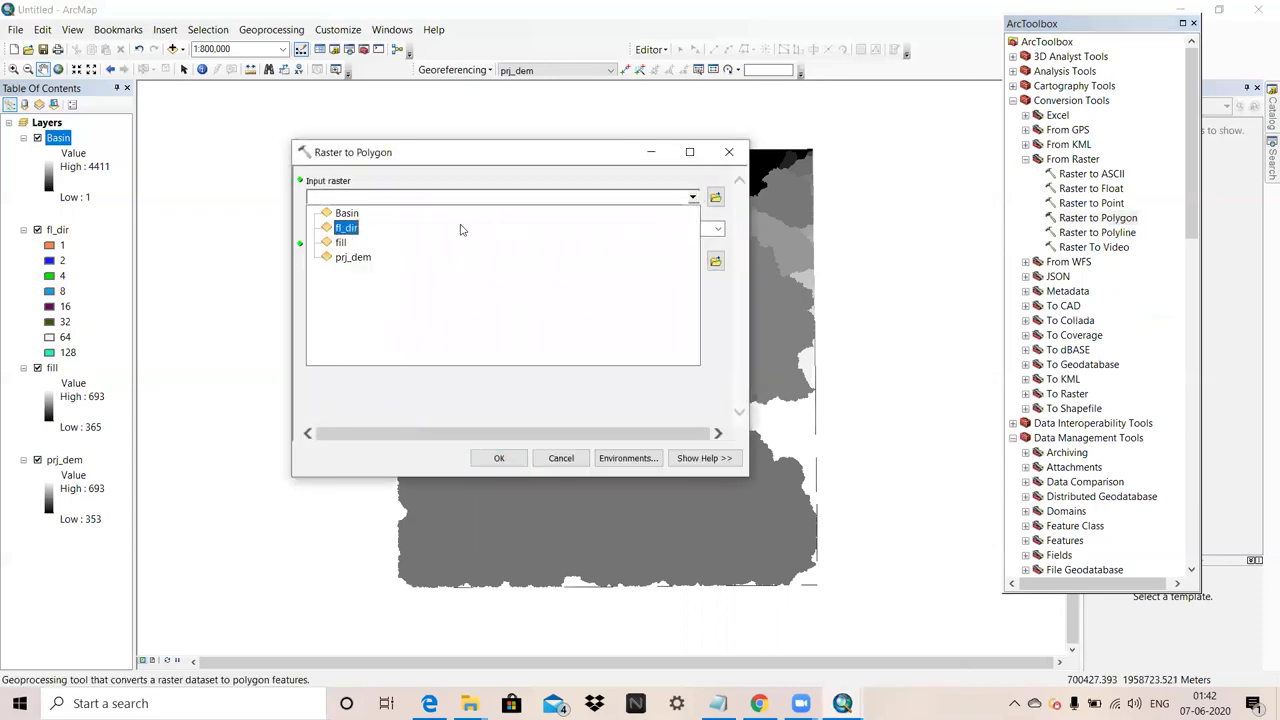
{"action": "left_click", "coordinate": [355, 214]}
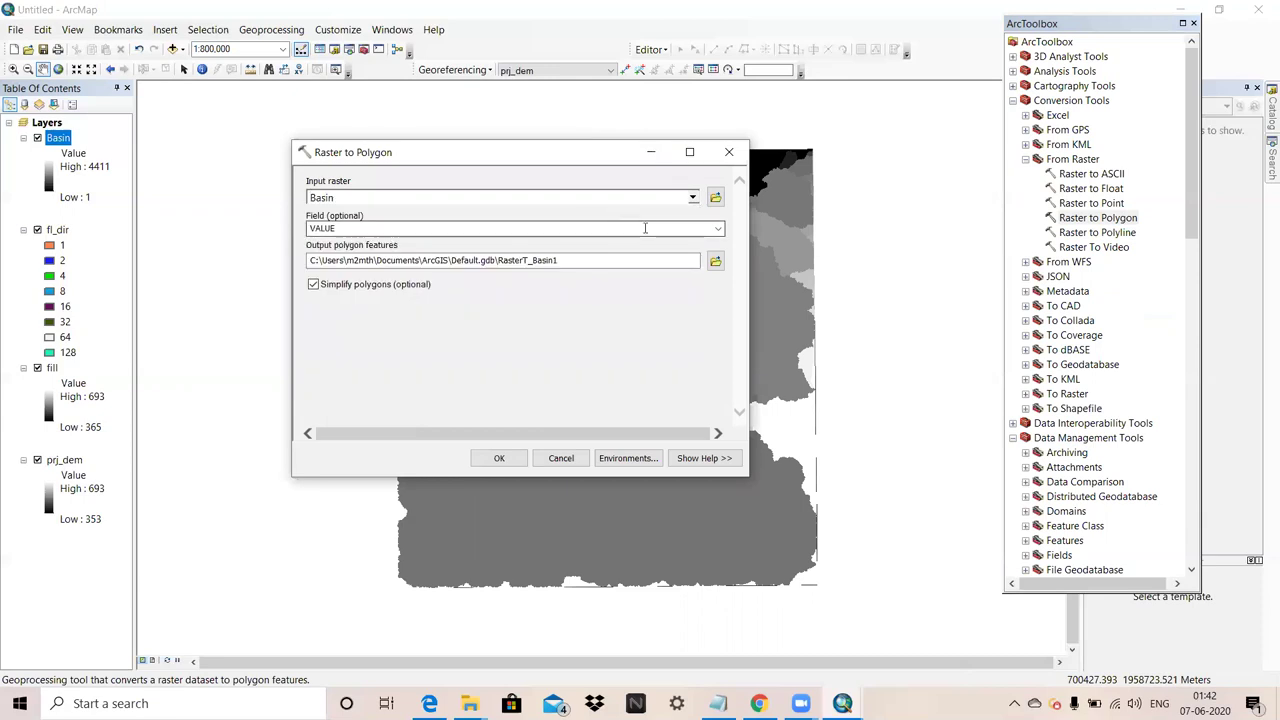
{"action": "left_click", "coordinate": [502, 459]}
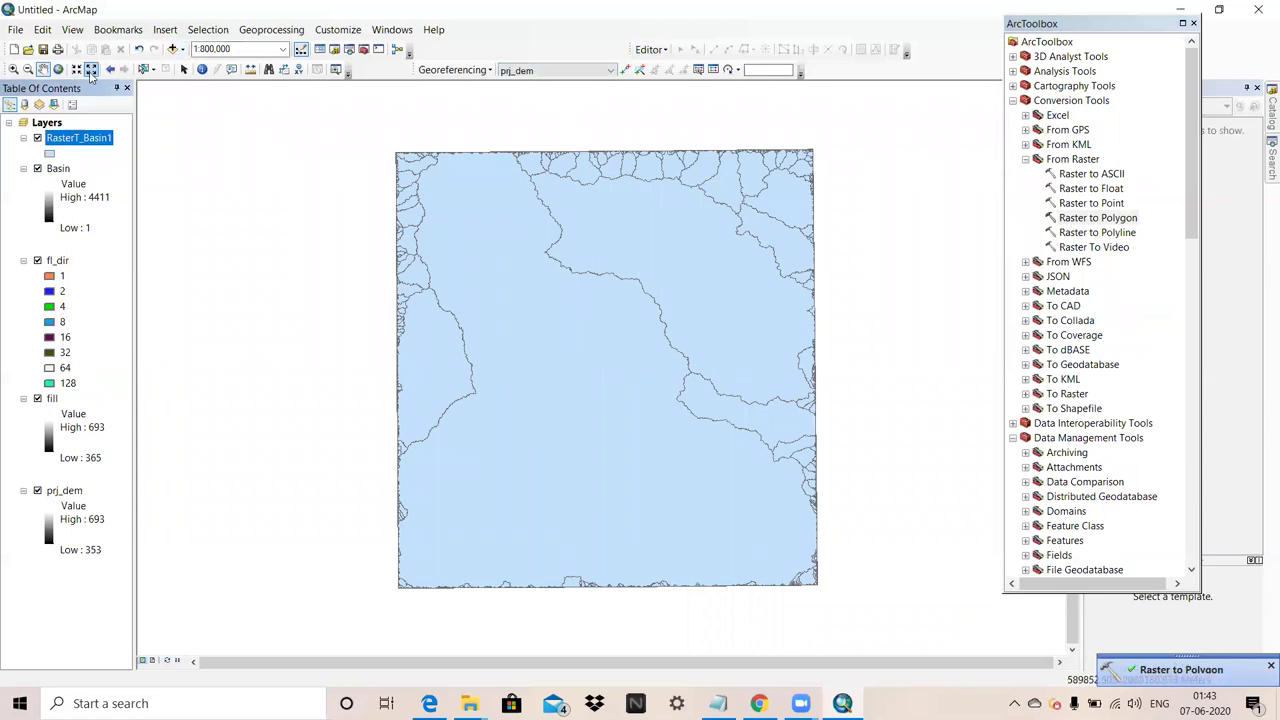
Step: With Select Features, click through RasterT_Basin1 polygons until the top-centre-to-right basin is selected
{"action": "left_click", "coordinate": [143, 69]}
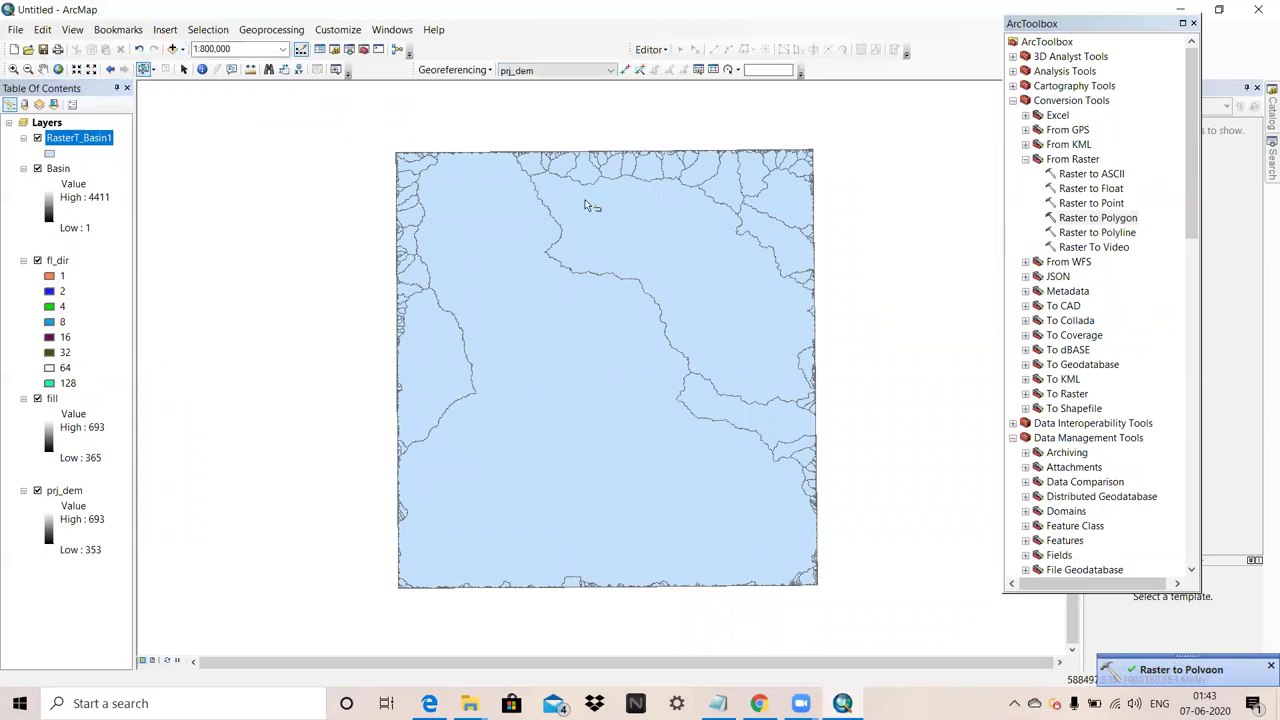
{"action": "left_click", "coordinate": [623, 219]}
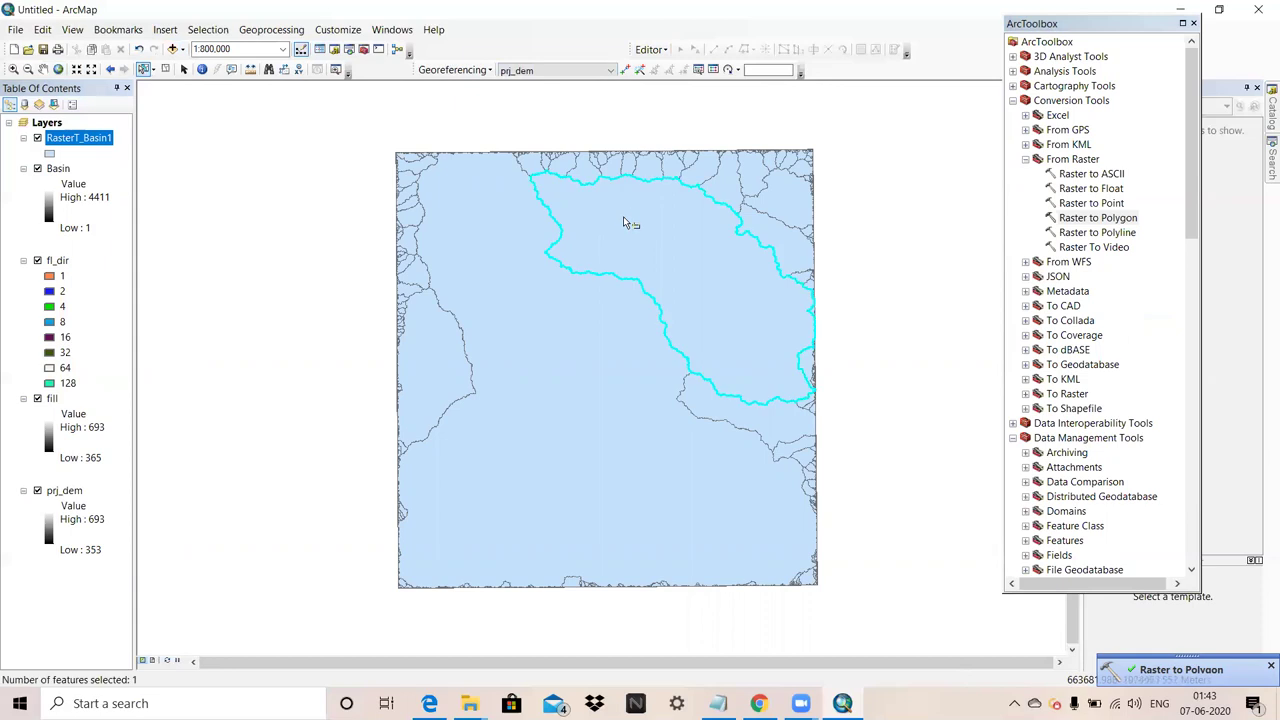
{"action": "left_click", "coordinate": [548, 327]}
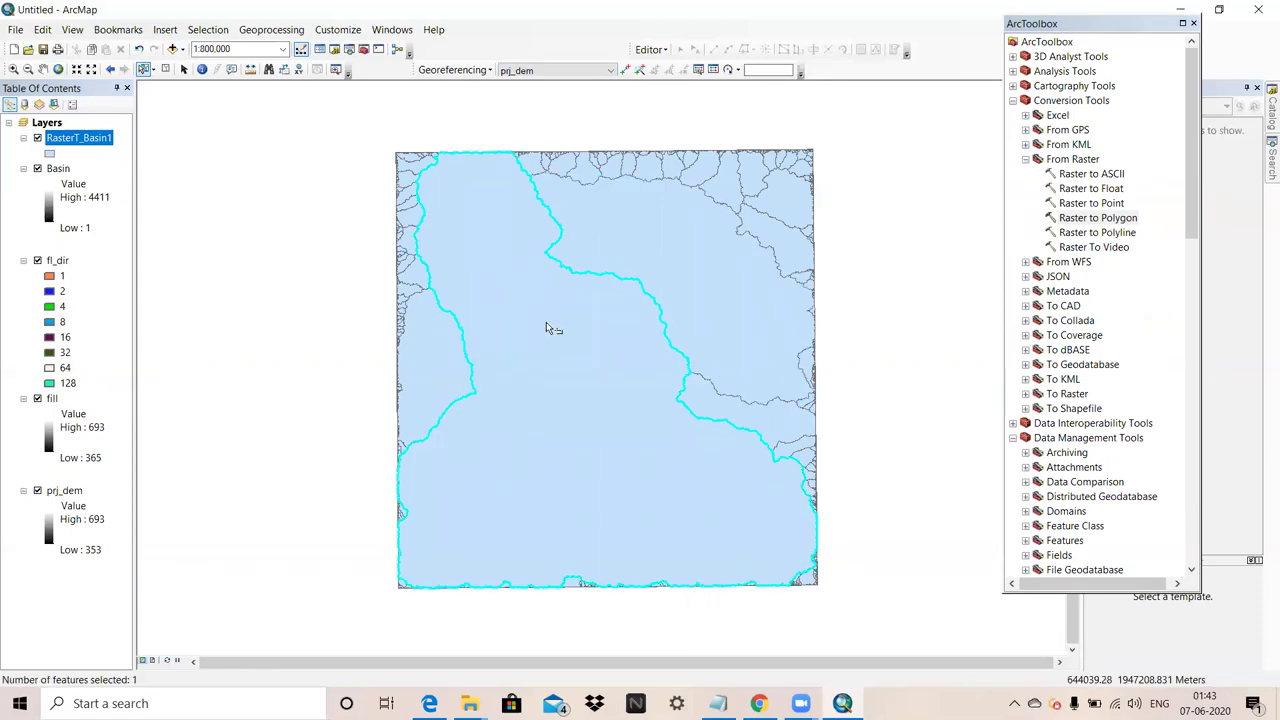
{"action": "left_click", "coordinate": [768, 203]}
{"action": "left_click", "coordinate": [770, 230]}
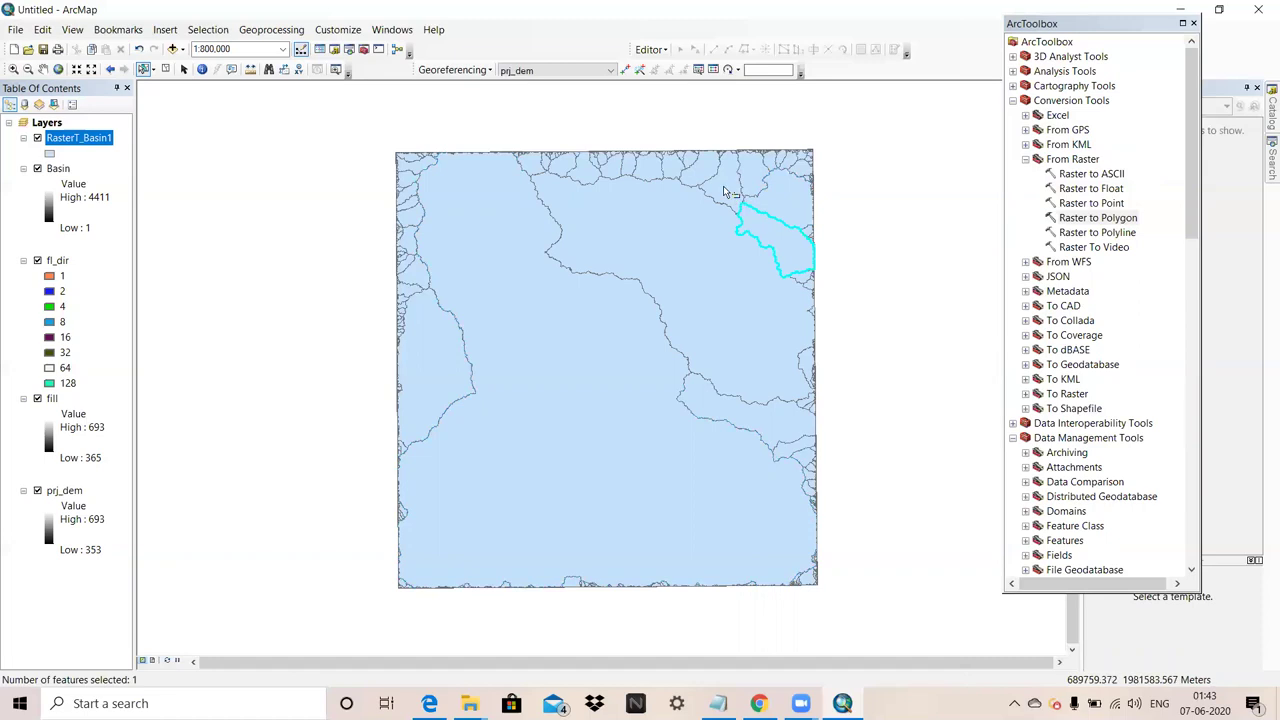
{"action": "left_click", "coordinate": [712, 188]}
{"action": "left_click", "coordinate": [694, 180]}
{"action": "left_click", "coordinate": [617, 445]}
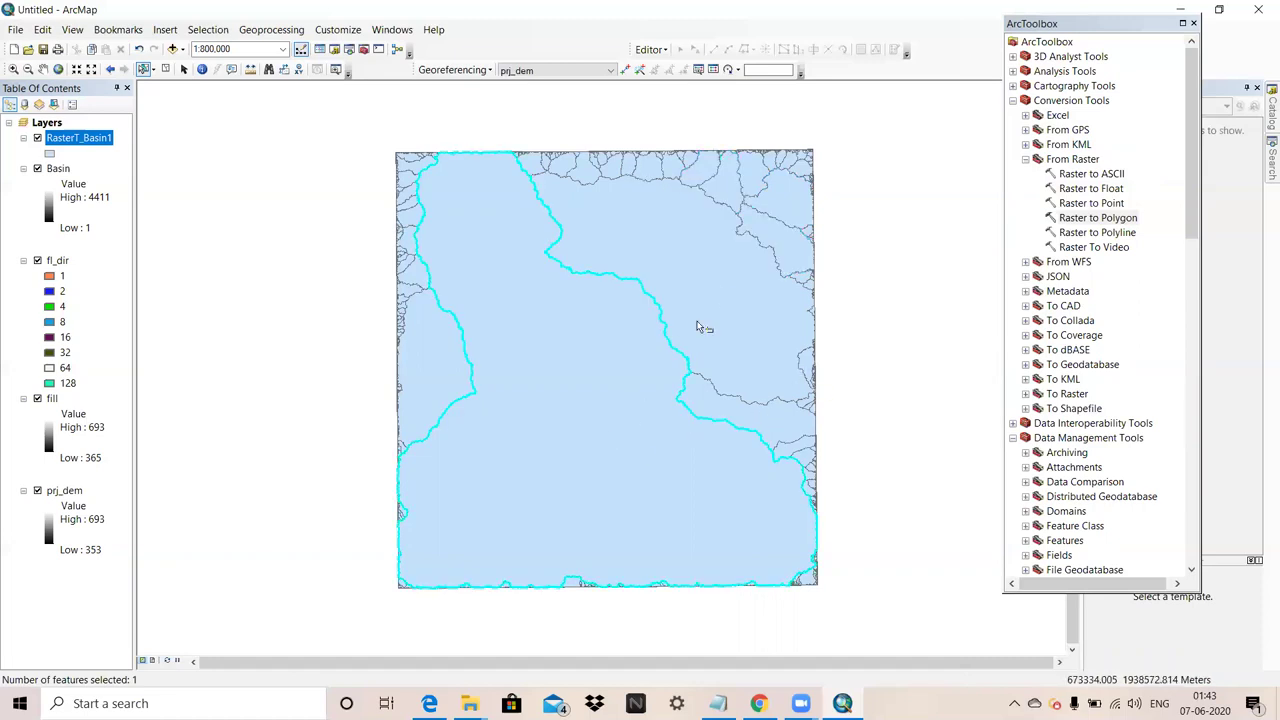
{"action": "left_click", "coordinate": [709, 305]}
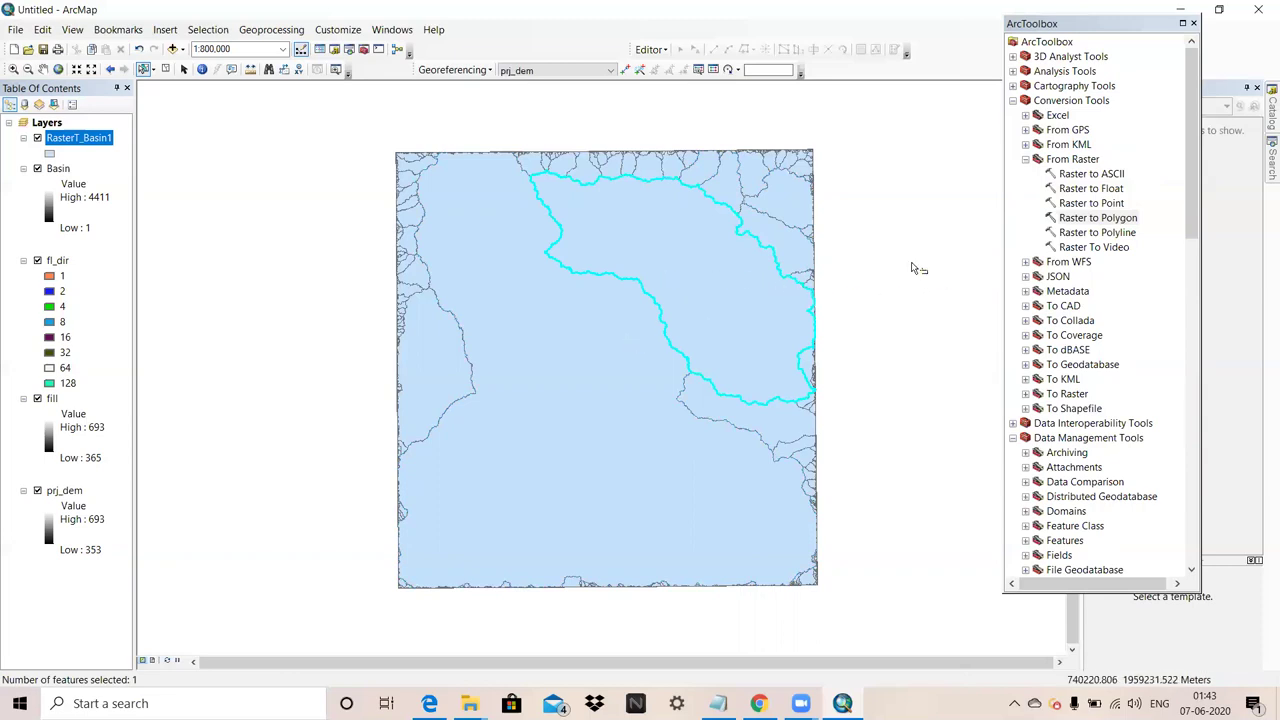
Step: Launch the Clip tool and set RasterT_Basin1 as its input features
{"action": "left_click", "coordinate": [288, 37]}
{"action": "left_click", "coordinate": [285, 65]}
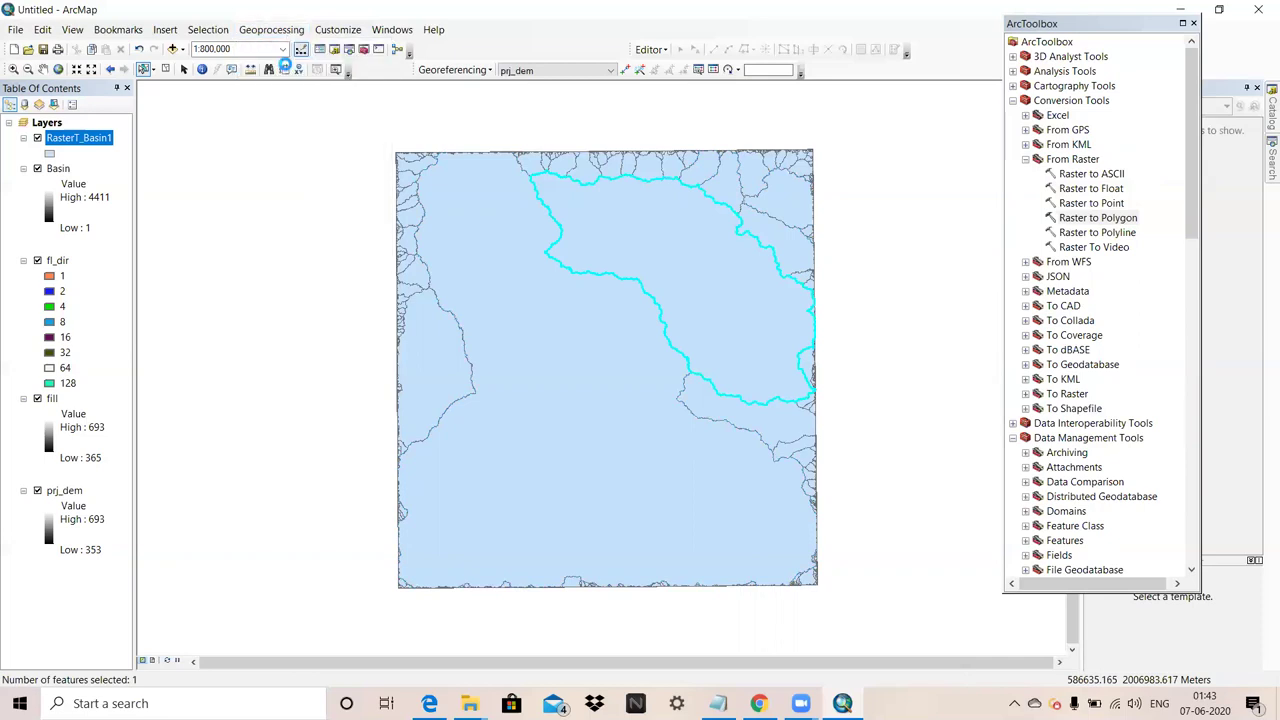
{"action": "left_click_drag", "start_coordinate": [432, 163], "coordinate": [84, 263]}
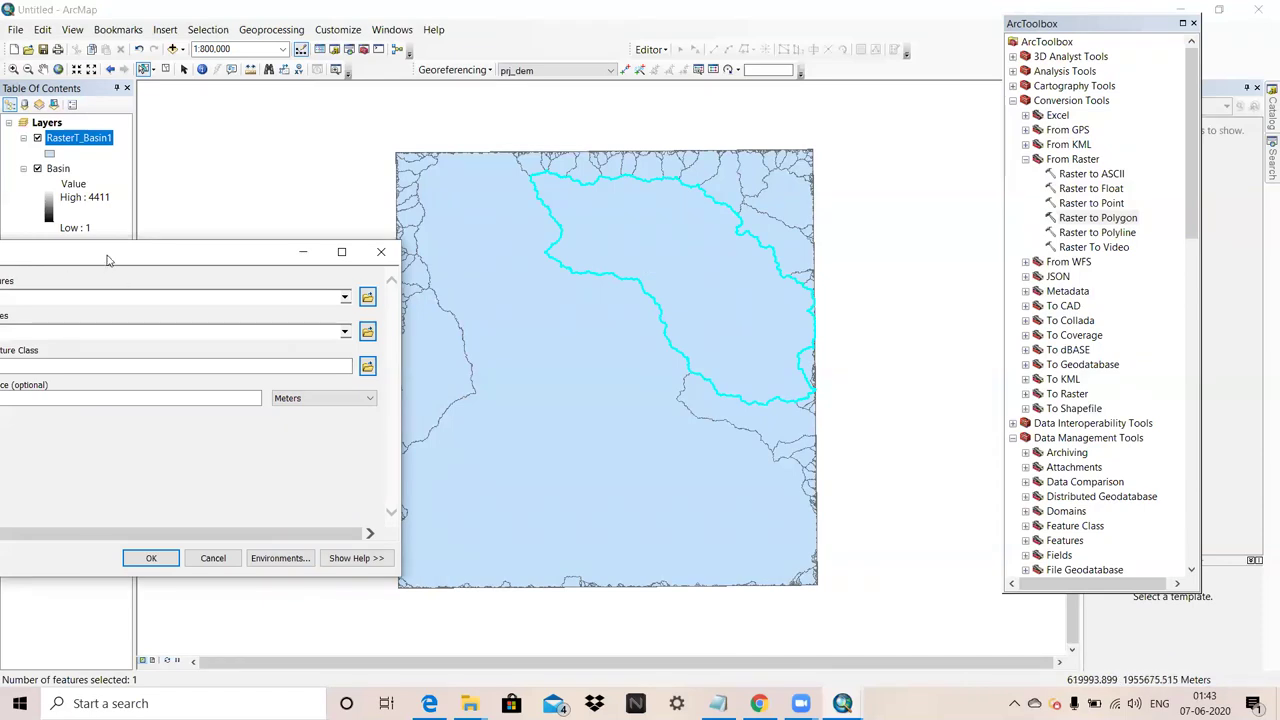
{"action": "left_click_drag", "start_coordinate": [103, 251], "coordinate": [259, 141]}
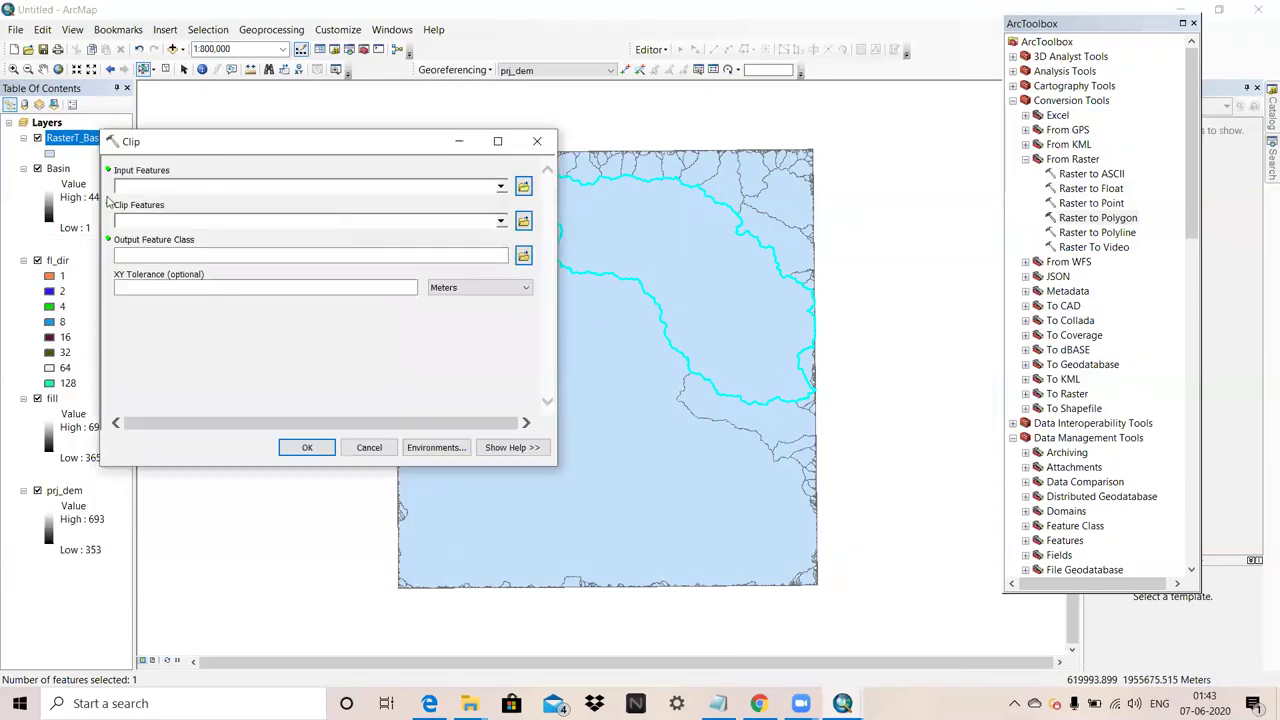
{"action": "left_click", "coordinate": [501, 187]}
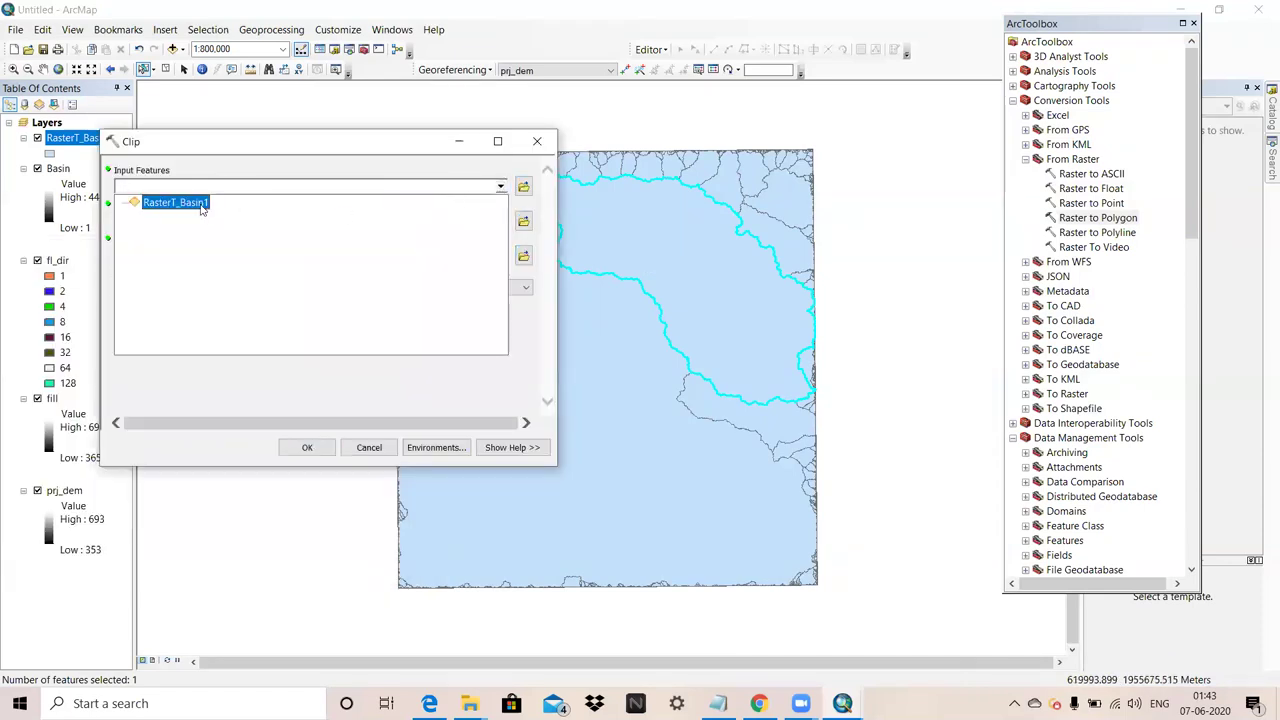
{"action": "left_click", "coordinate": [202, 207]}
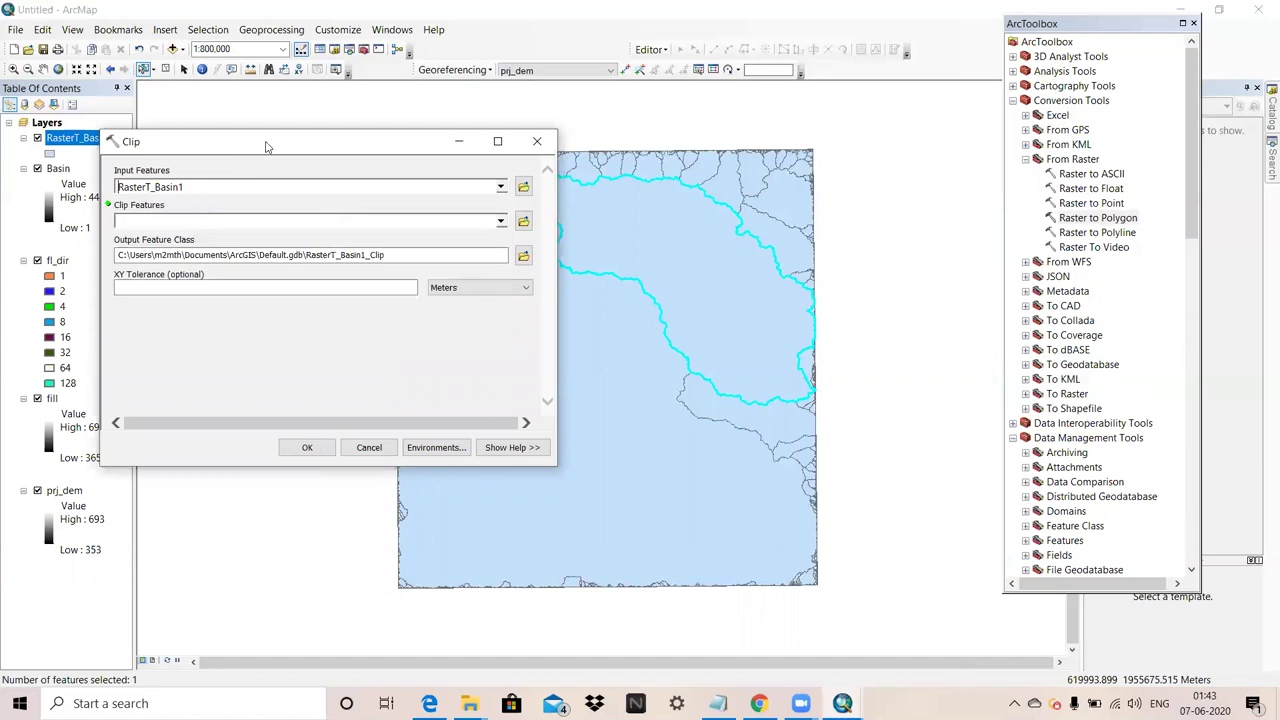
Step: Clip with RasterT_Basin1 as clip features, outputting D:\DEM\Selected_basin.shp, and run it
{"action": "left_click_drag", "start_coordinate": [266, 147], "coordinate": [534, 191]}
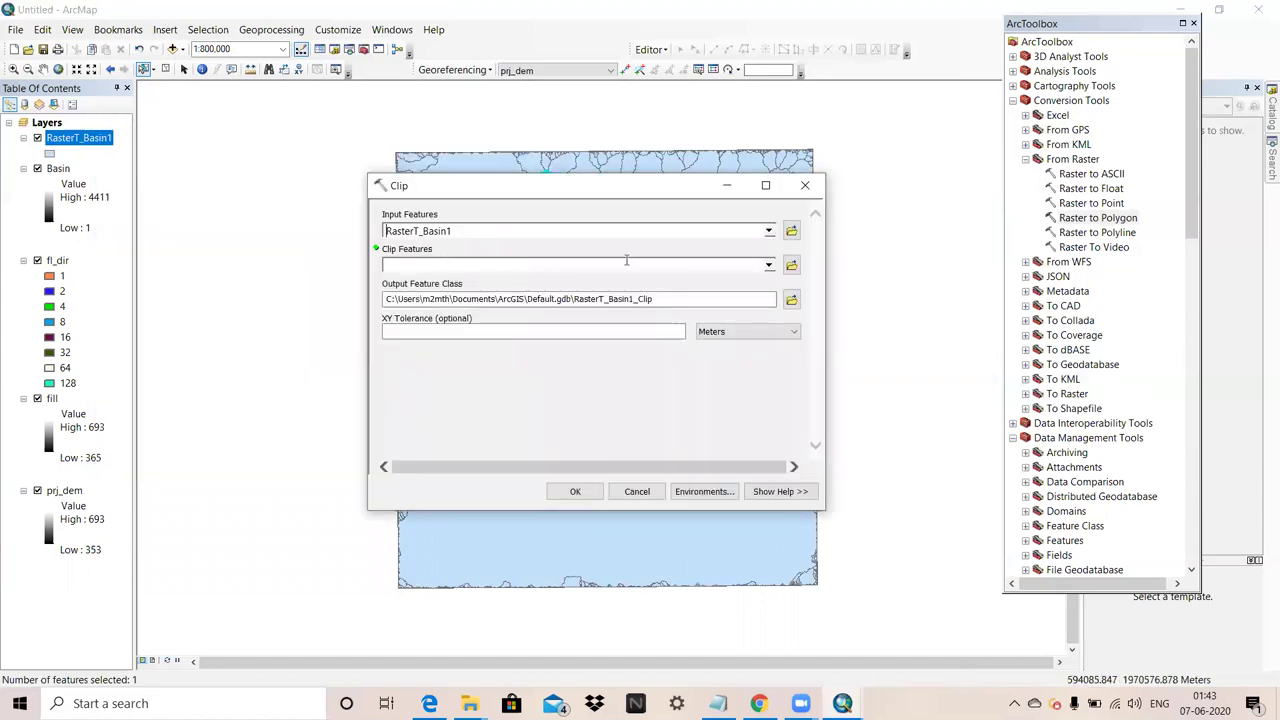
{"action": "left_click", "coordinate": [768, 265]}
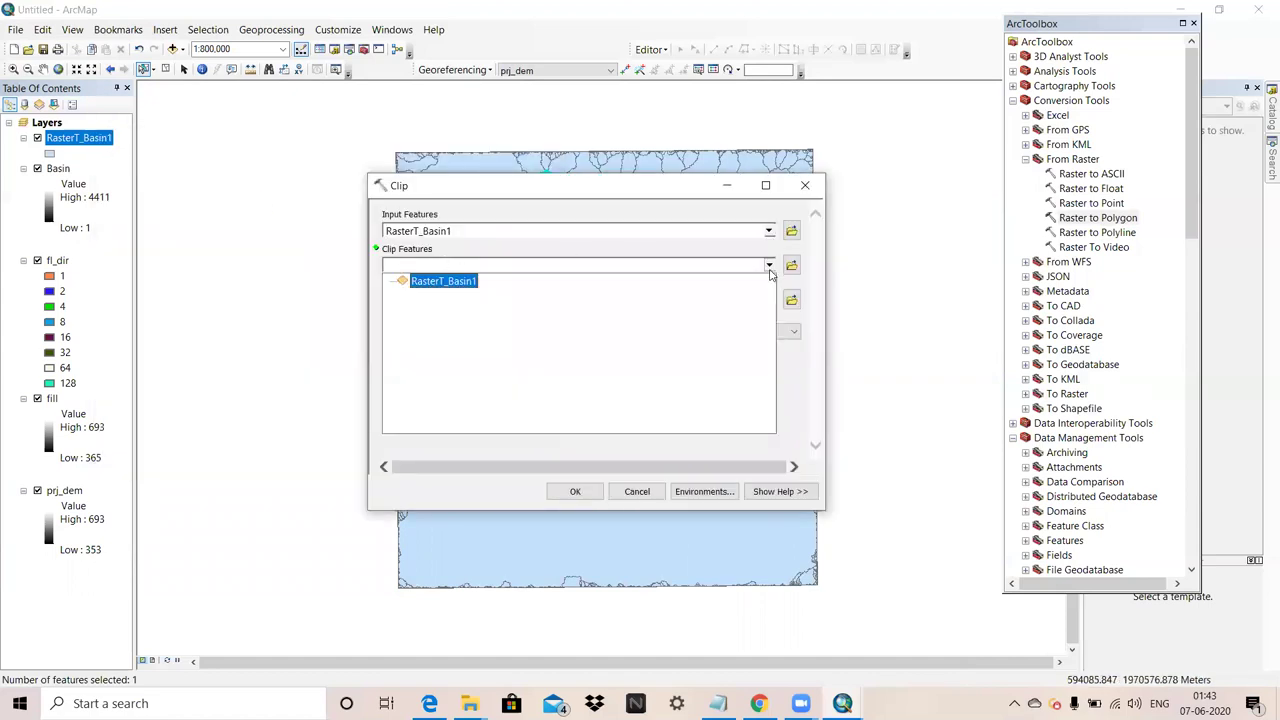
{"action": "left_click", "coordinate": [453, 284]}
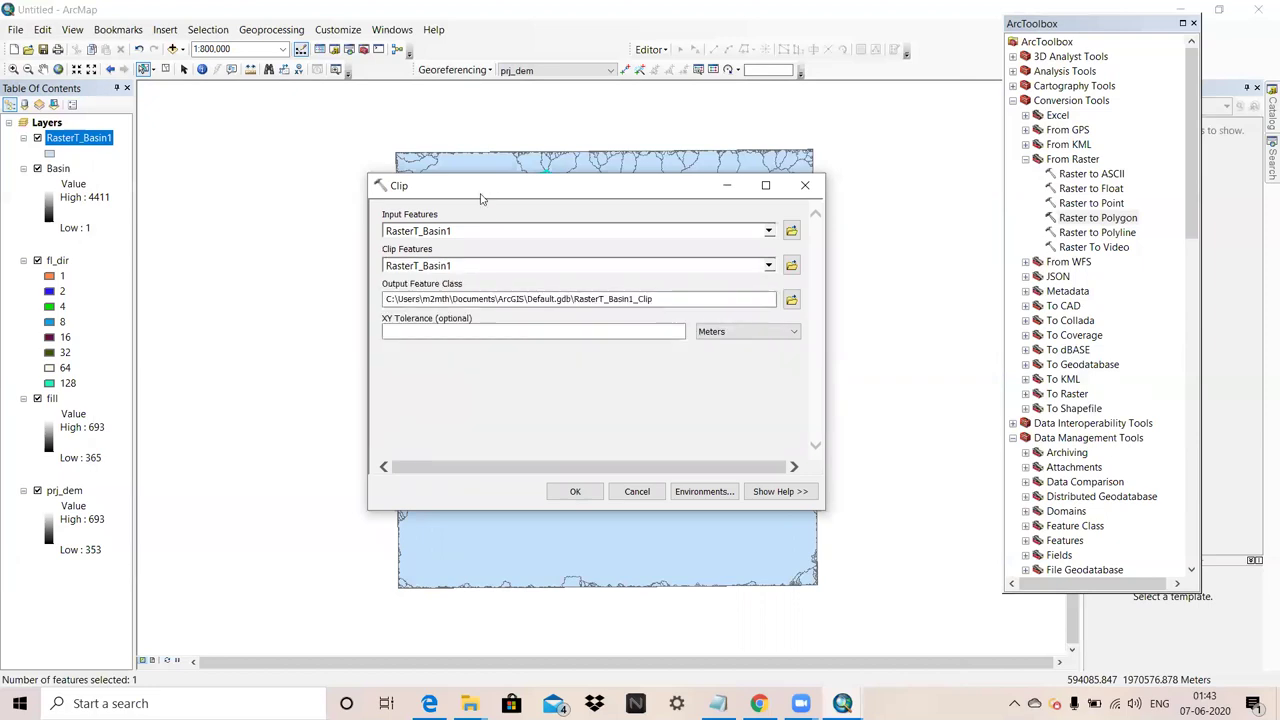
{"action": "left_click_drag", "start_coordinate": [480, 198], "coordinate": [227, 181]}
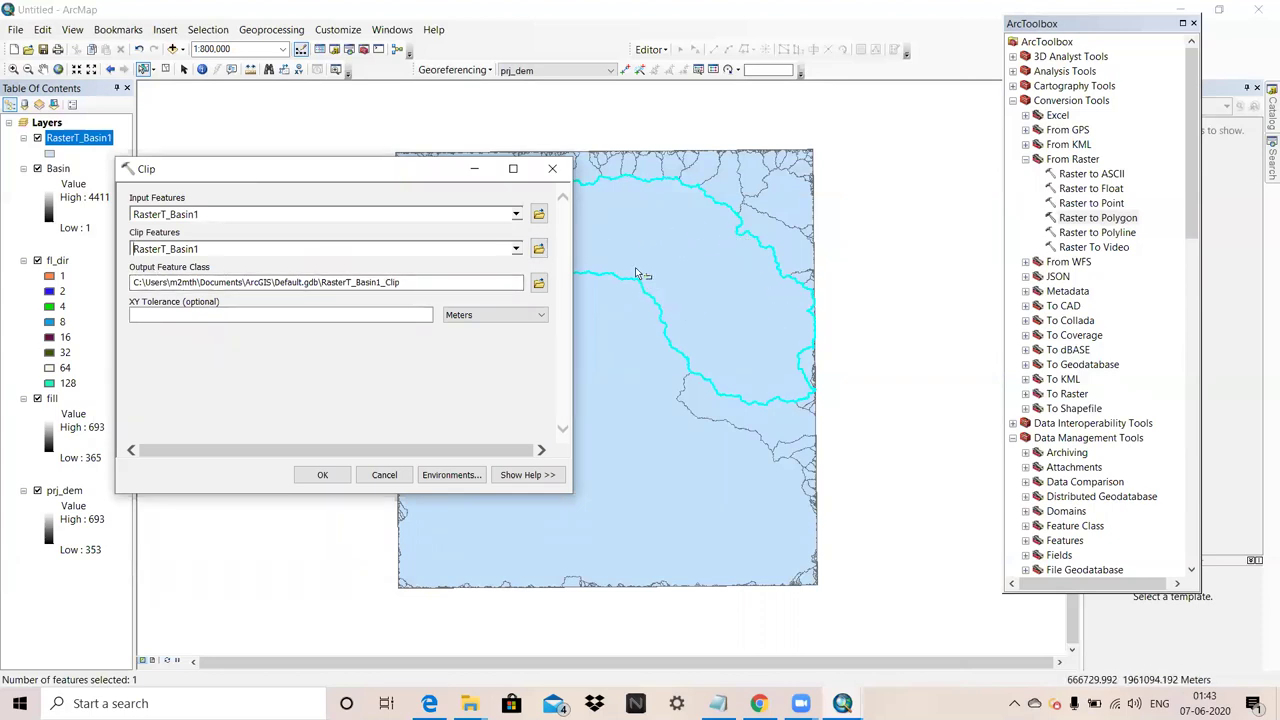
{"action": "left_click", "coordinate": [539, 284]}
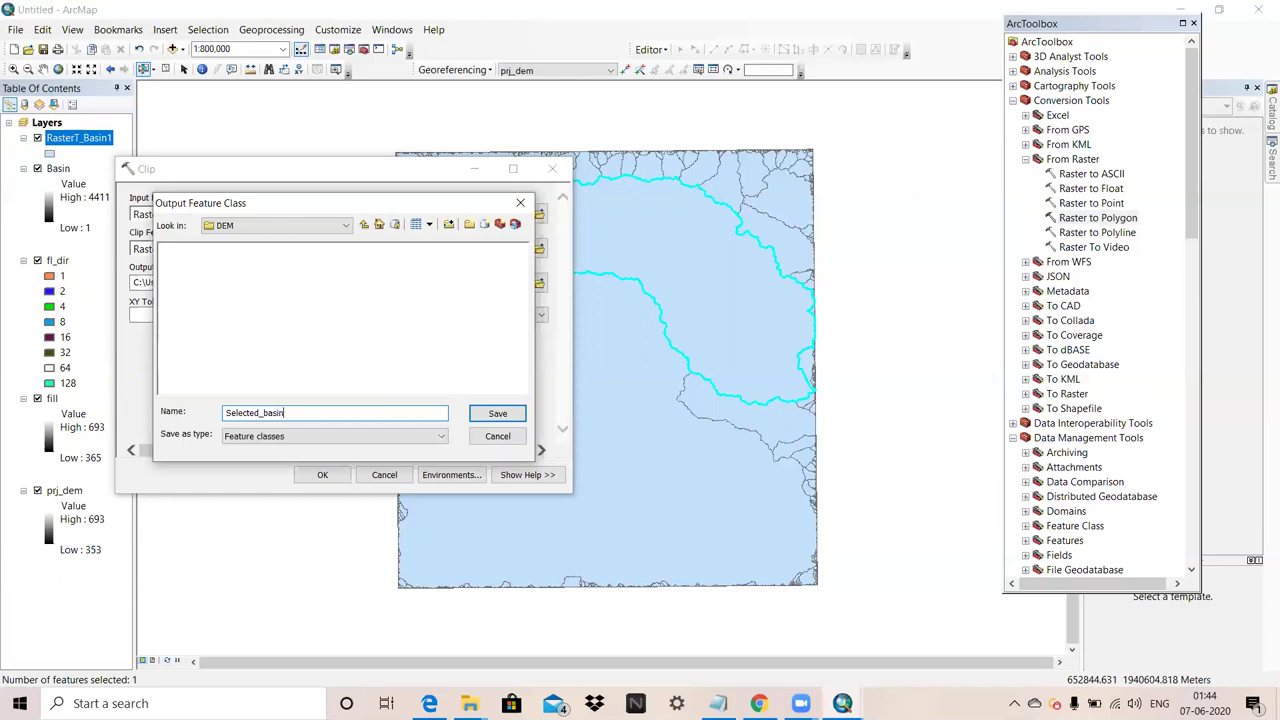
{"action": "left_click", "coordinate": [500, 415]}
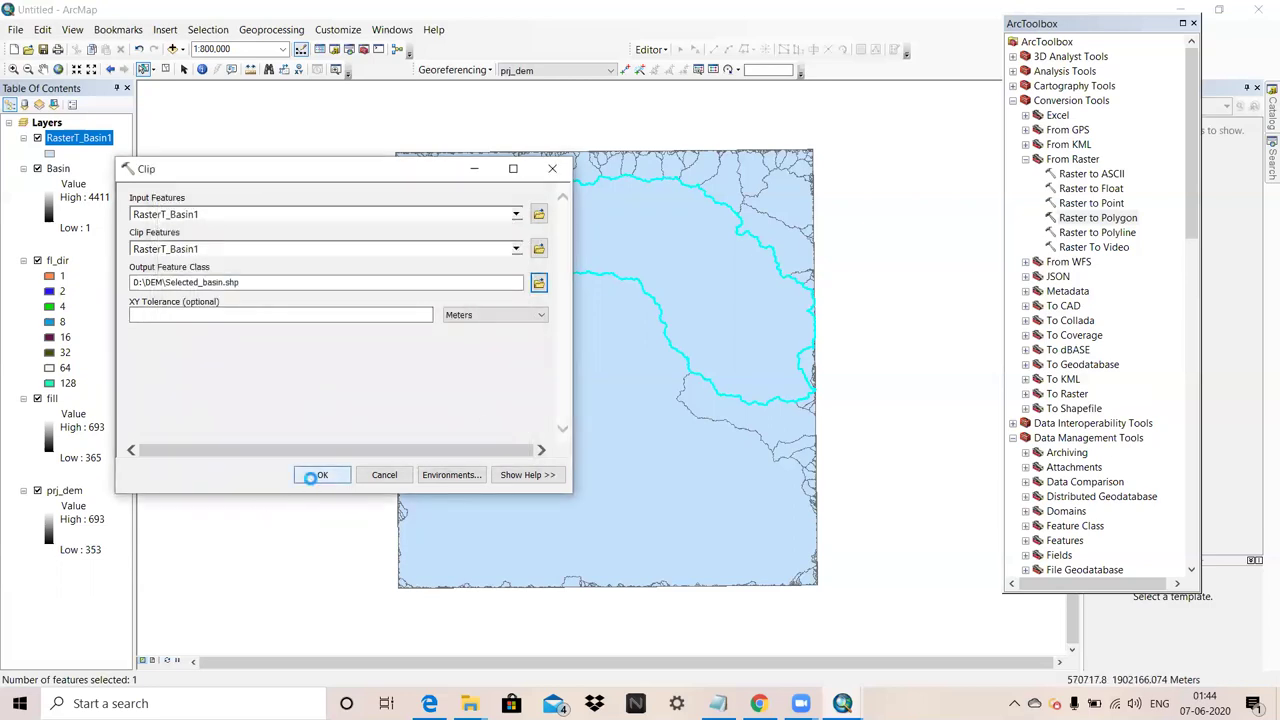
{"action": "left_click", "coordinate": [318, 476]}
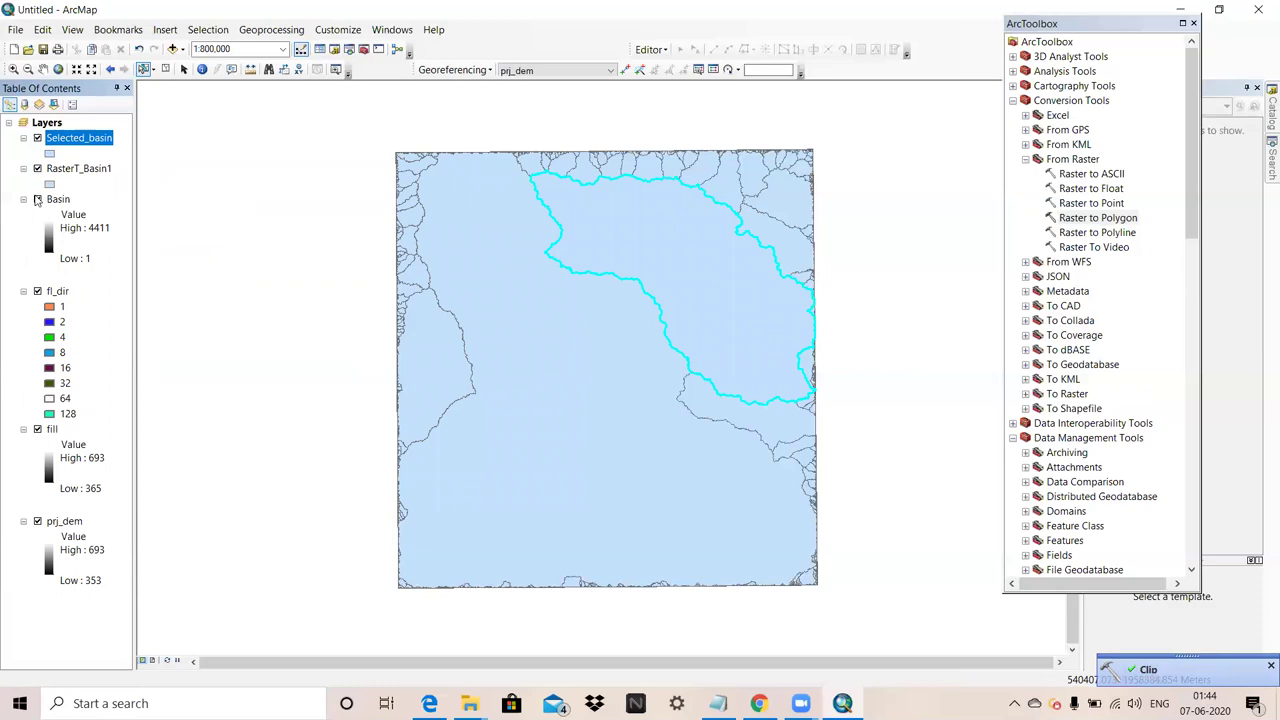
Step: Switch off Basin, fl_dir, fill, prj_dem and RasterT_Basin1, leaving only Selected_basin visible
{"action": "left_click", "coordinate": [38, 199]}
{"action": "left_click", "coordinate": [38, 291]}
{"action": "left_click", "coordinate": [38, 429]}
{"action": "left_click", "coordinate": [38, 521]}
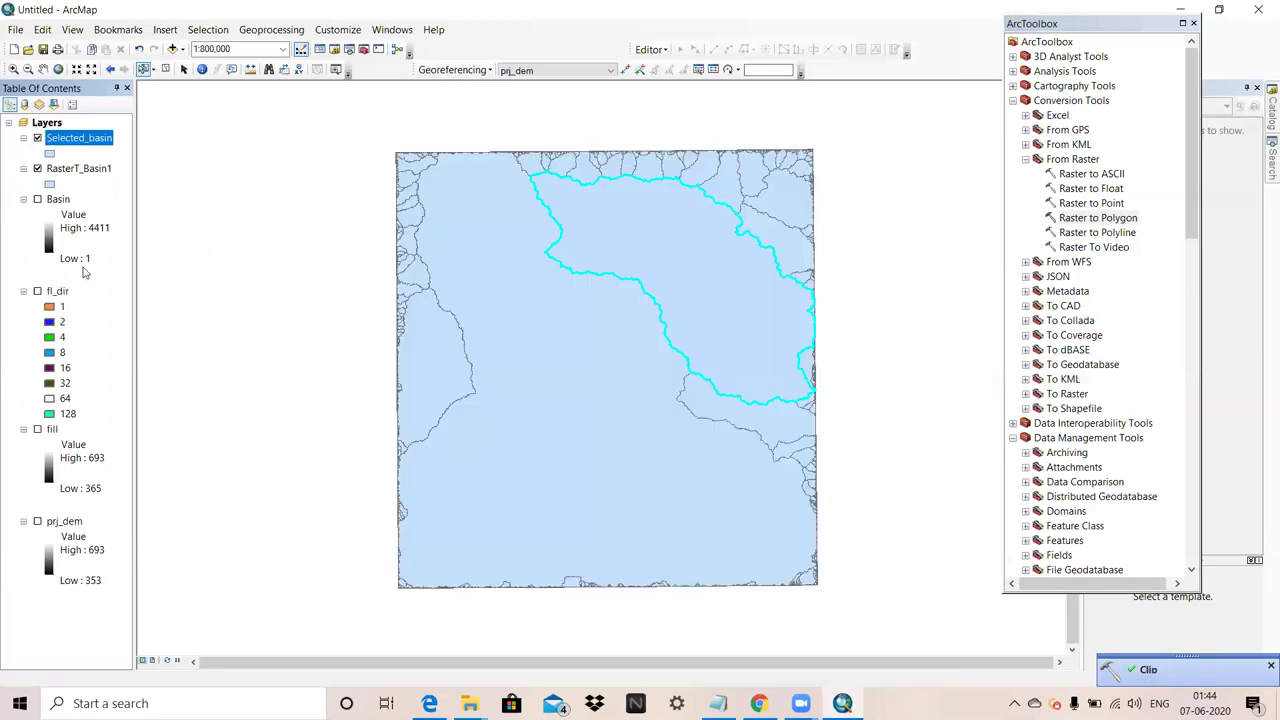
{"action": "left_click", "coordinate": [38, 169]}
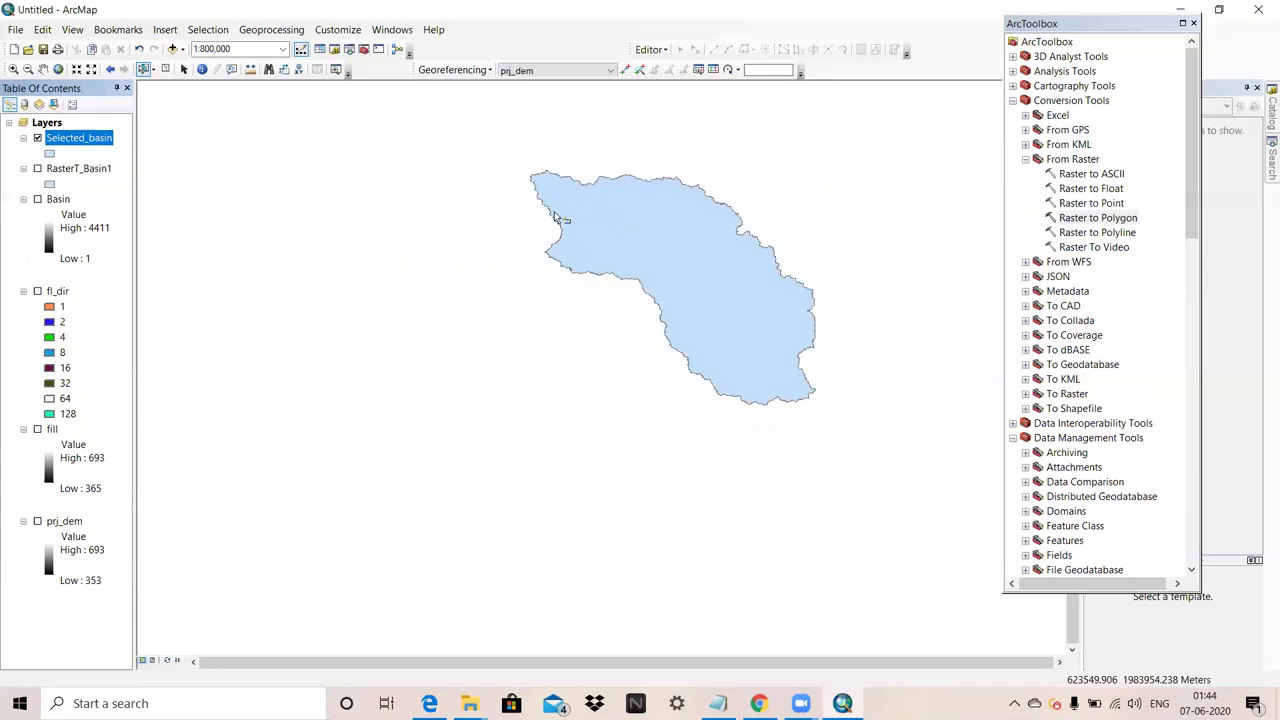
{"action": "left_click", "coordinate": [38, 200]}
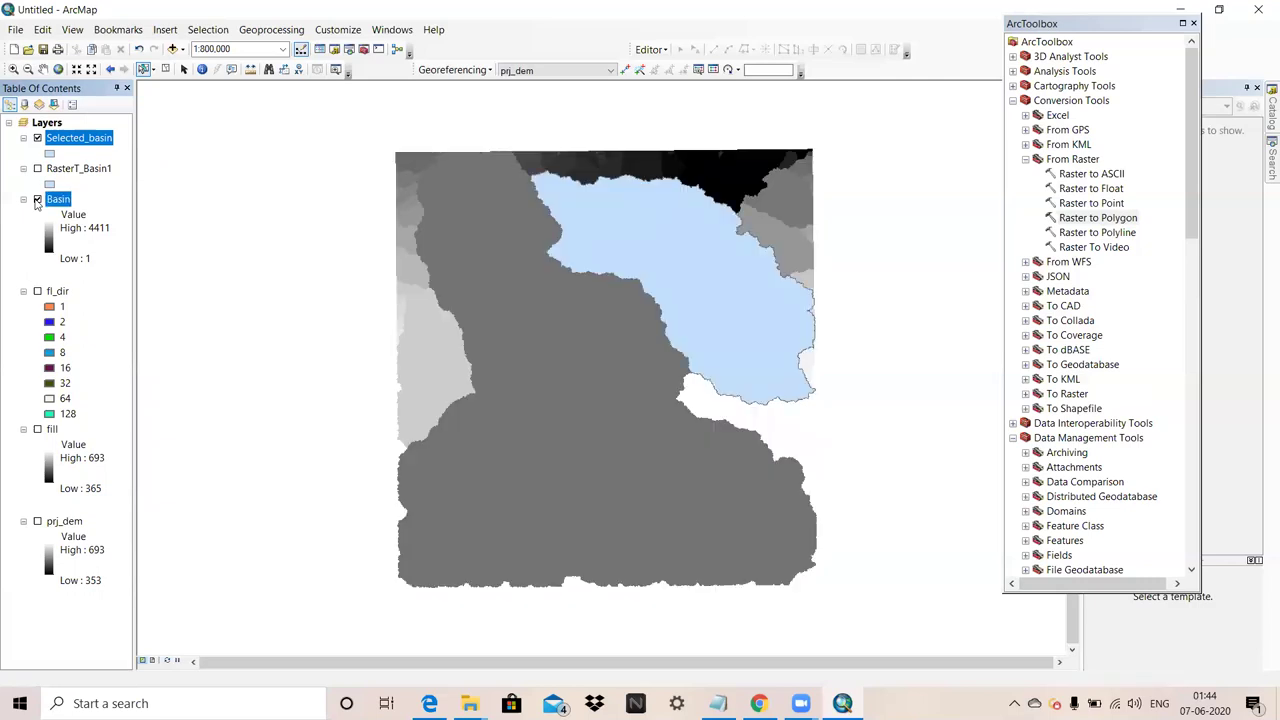
{"action": "left_click", "coordinate": [38, 200]}
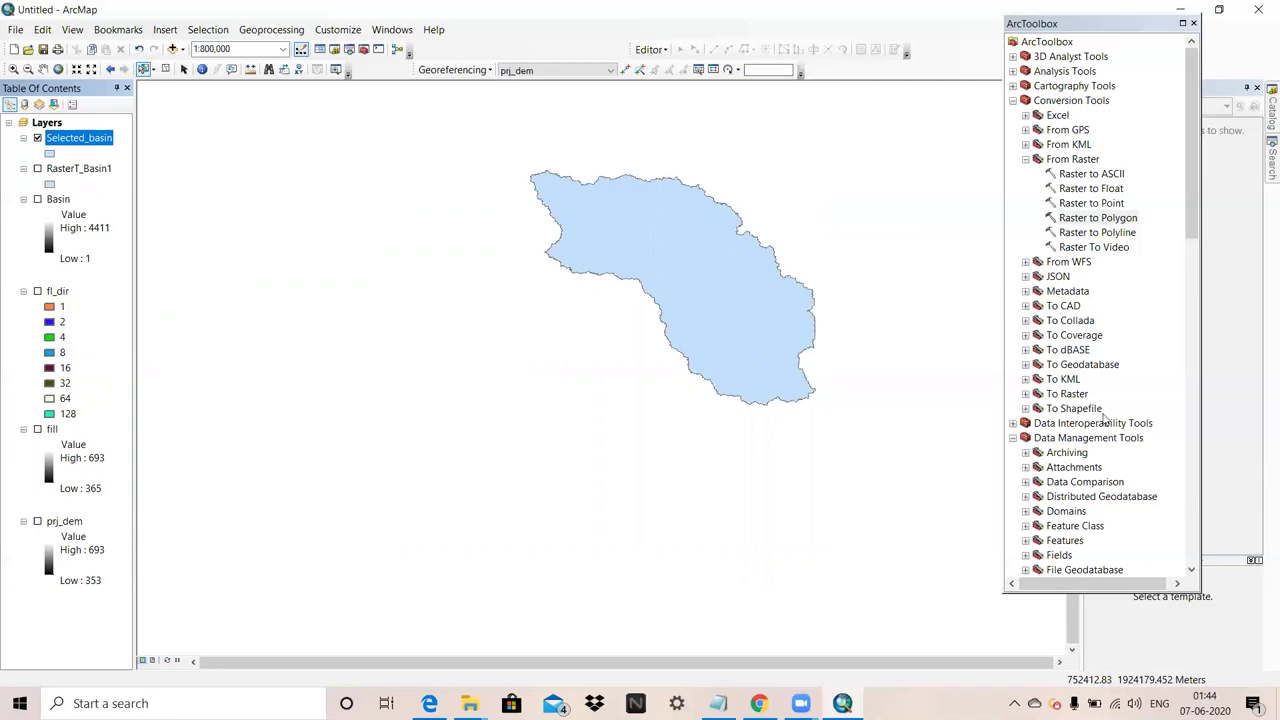
Step: Open the Flow Accumulation tool from Spatial Analyst Tools > Hydrology in ArcToolbox
{"action": "scroll", "coordinate": [1060, 330], "scroll_direction": "down", "scroll_amount": 11}
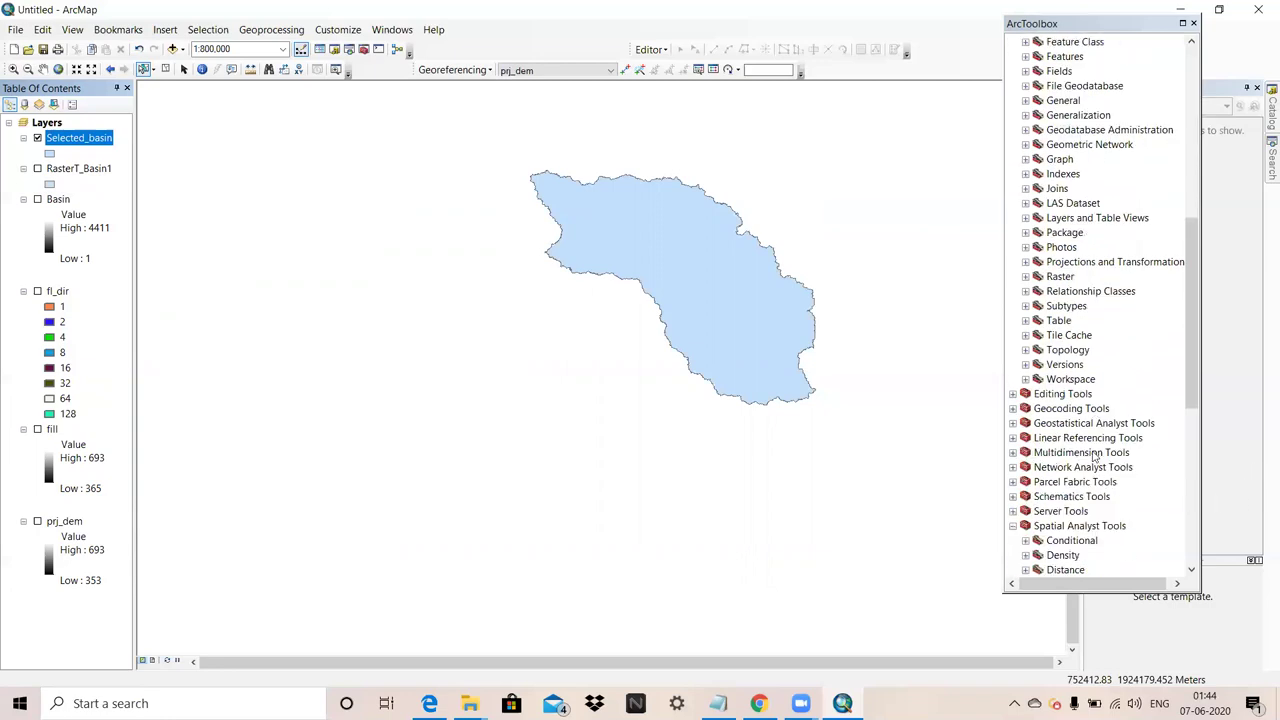
{"action": "scroll", "coordinate": [1092, 456], "scroll_direction": "down", "scroll_amount": 6}
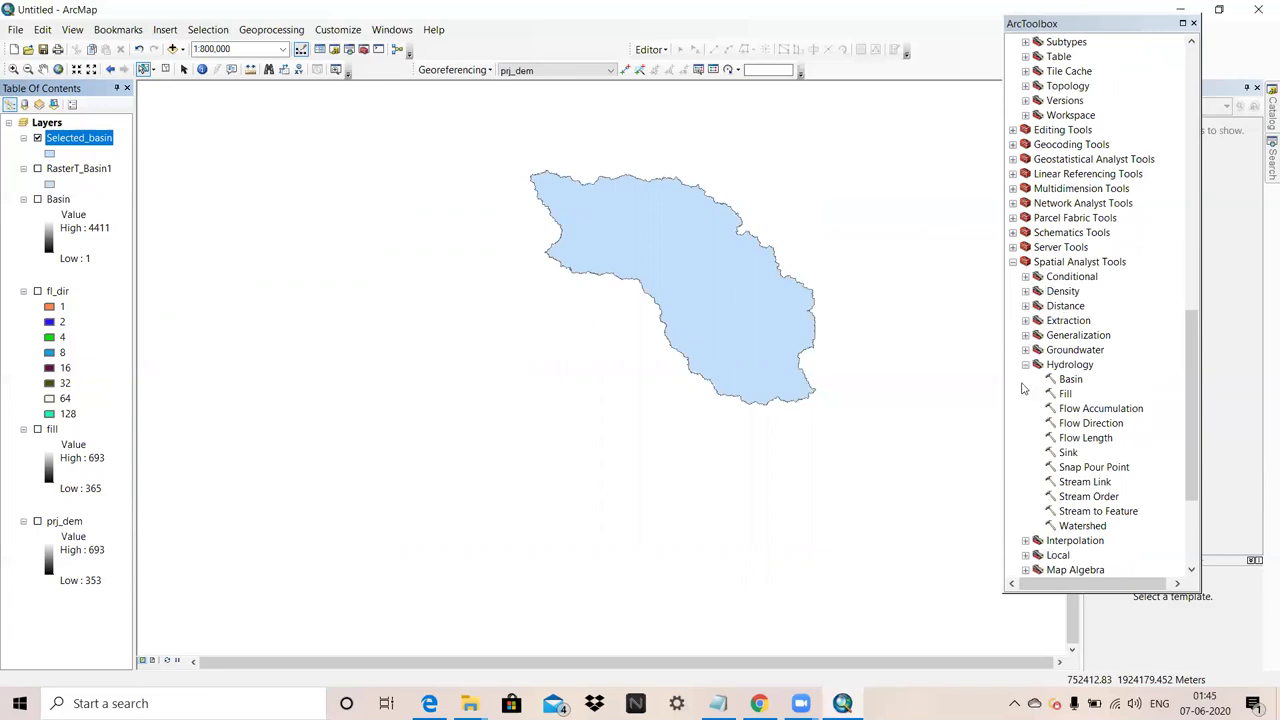
{"action": "double_click", "coordinate": [1094, 410]}
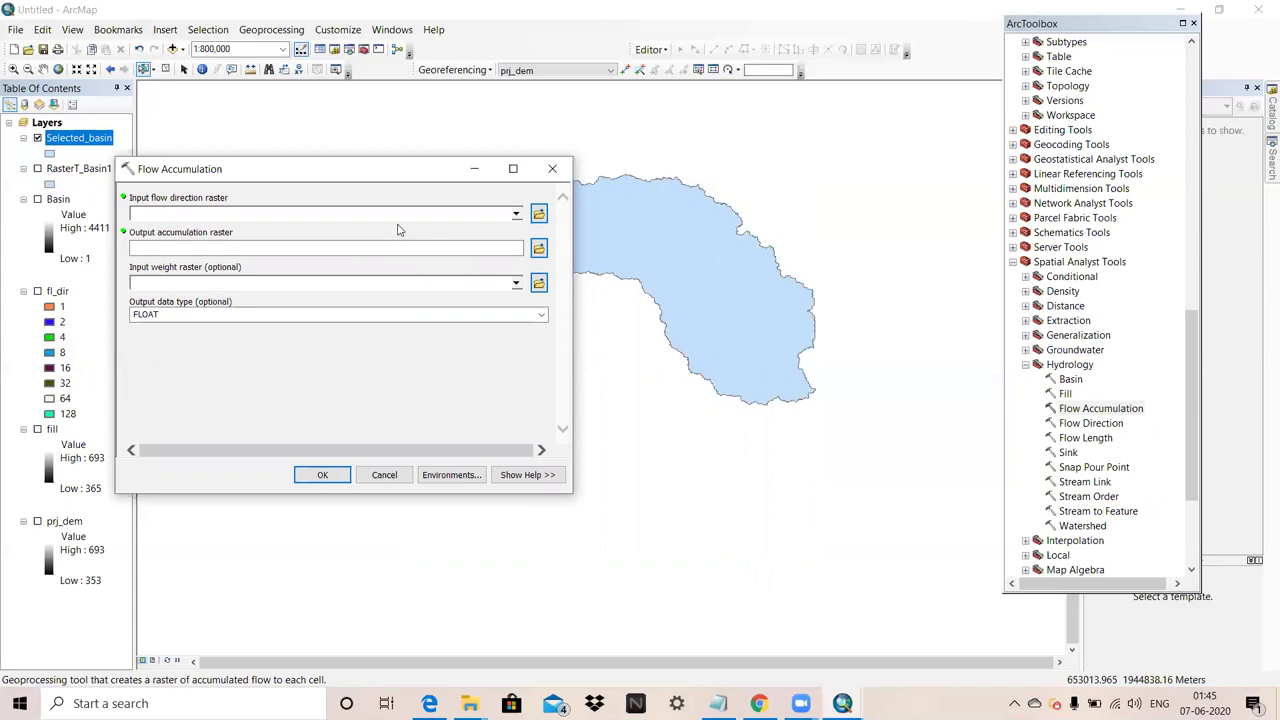
Step: Run Flow Accumulation on fl_dir, saving the output raster as FL_acuu in D:\DEM
{"action": "left_click", "coordinate": [515, 217]}
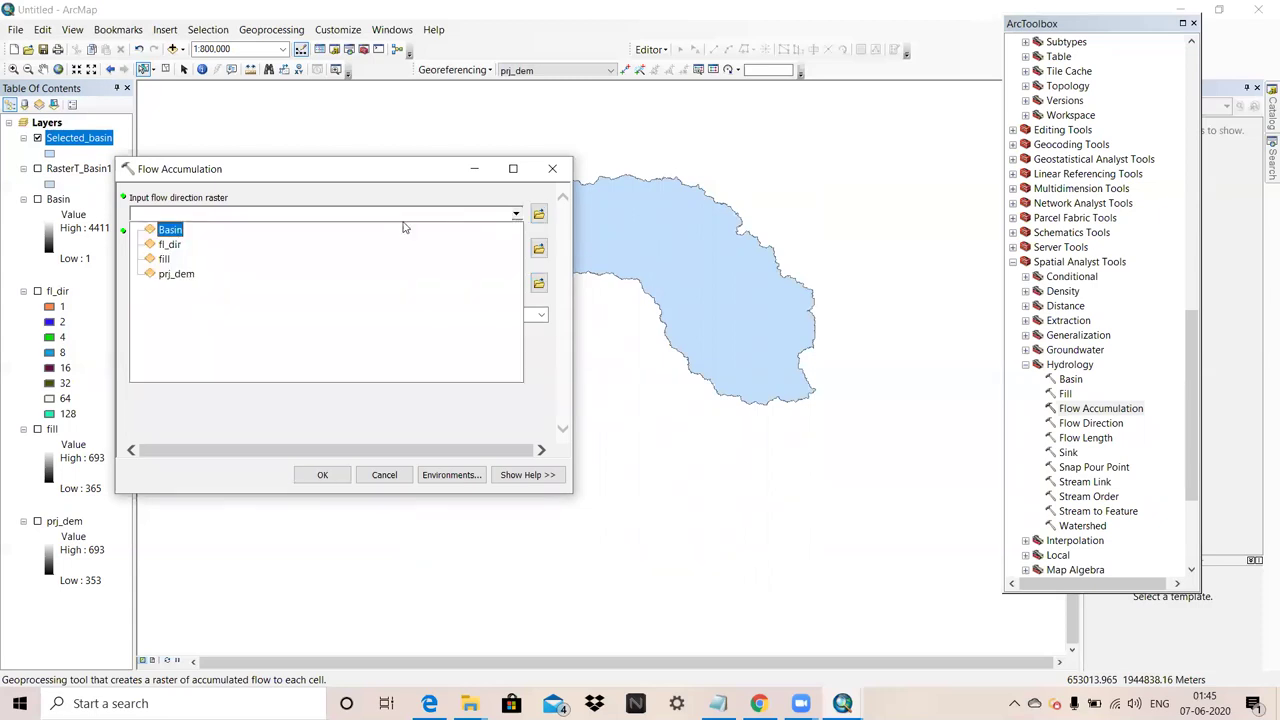
{"action": "left_click", "coordinate": [435, 172]}
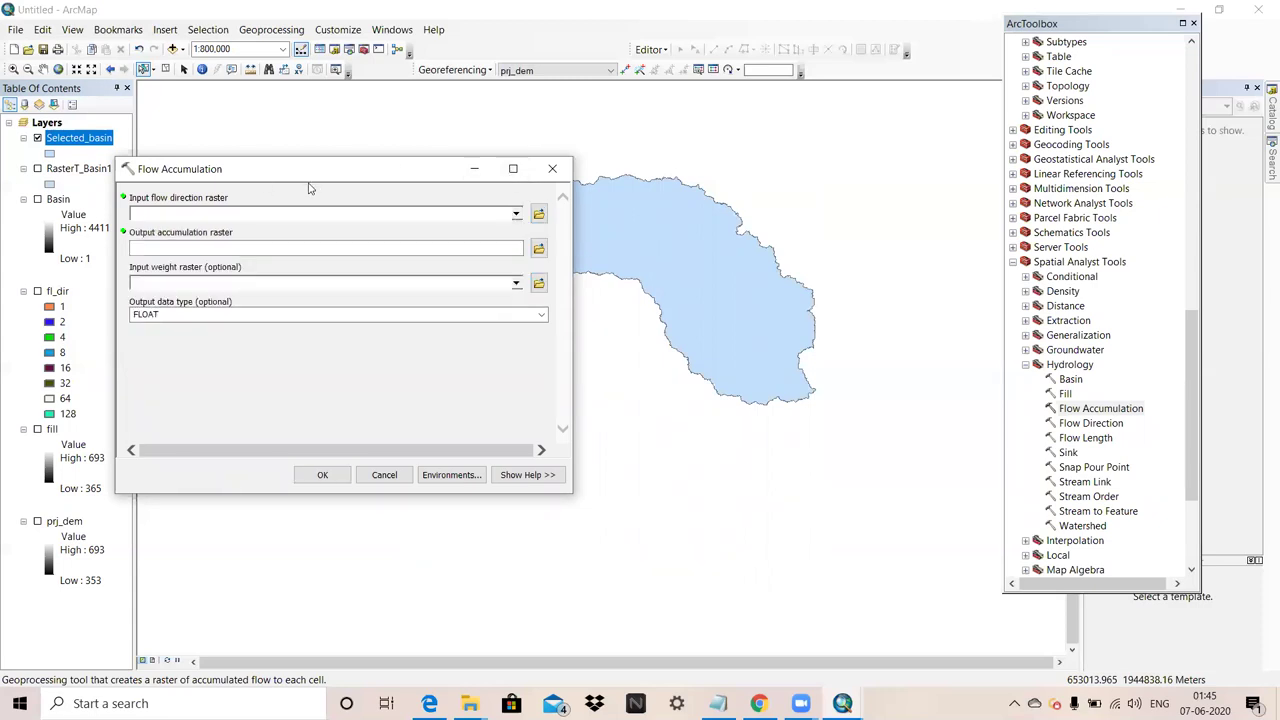
{"action": "left_click_drag", "start_coordinate": [435, 172], "coordinate": [688, 129]}
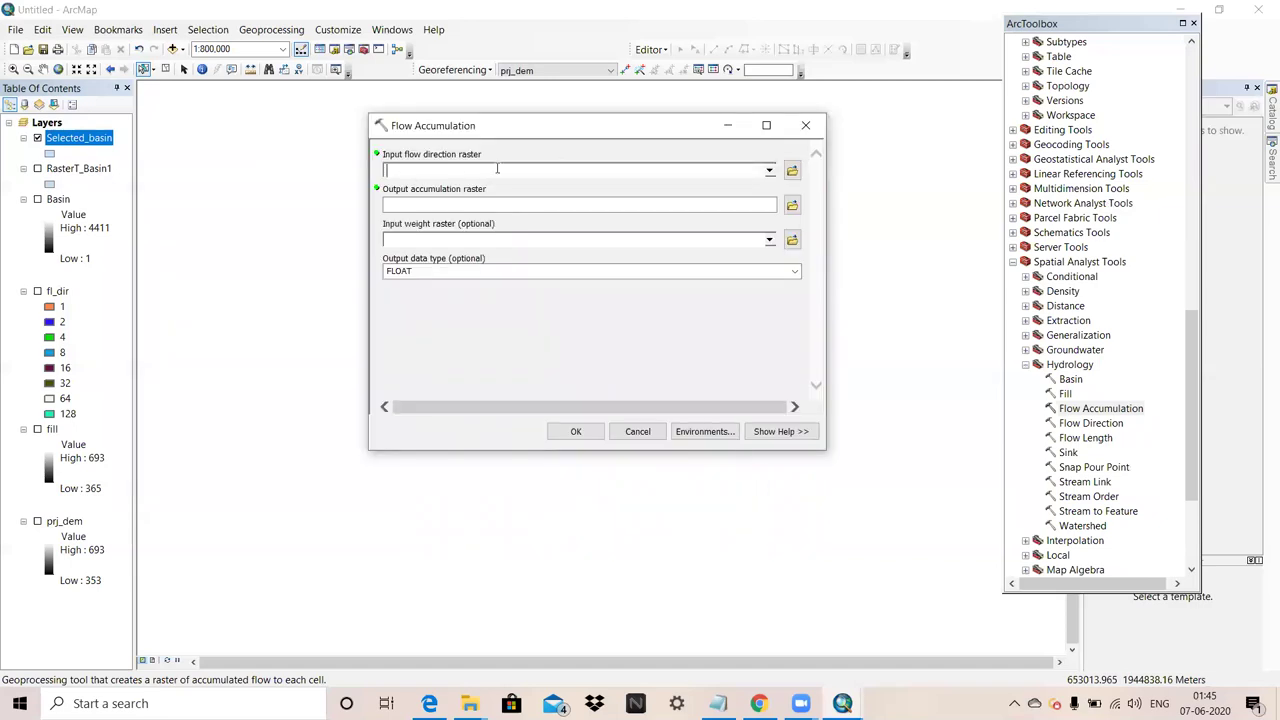
{"action": "left_click", "coordinate": [769, 172]}
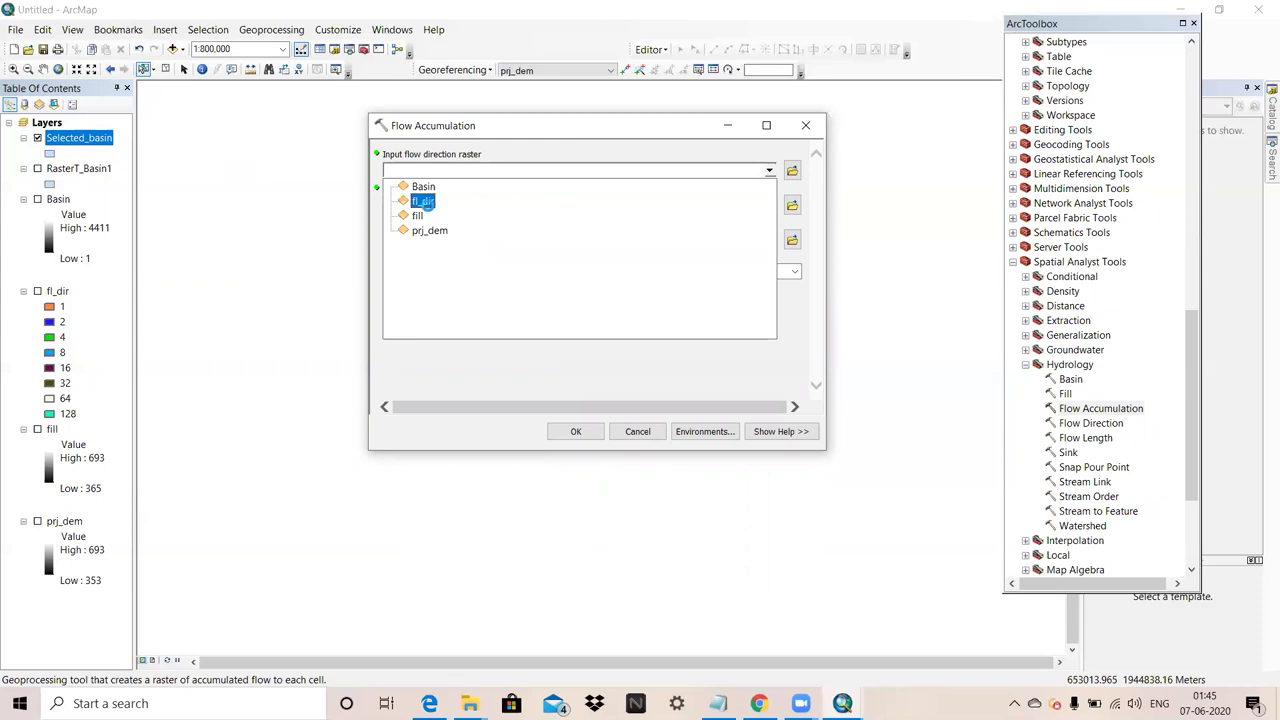
{"action": "left_click", "coordinate": [423, 201]}
{"action": "left_click", "coordinate": [792, 205]}
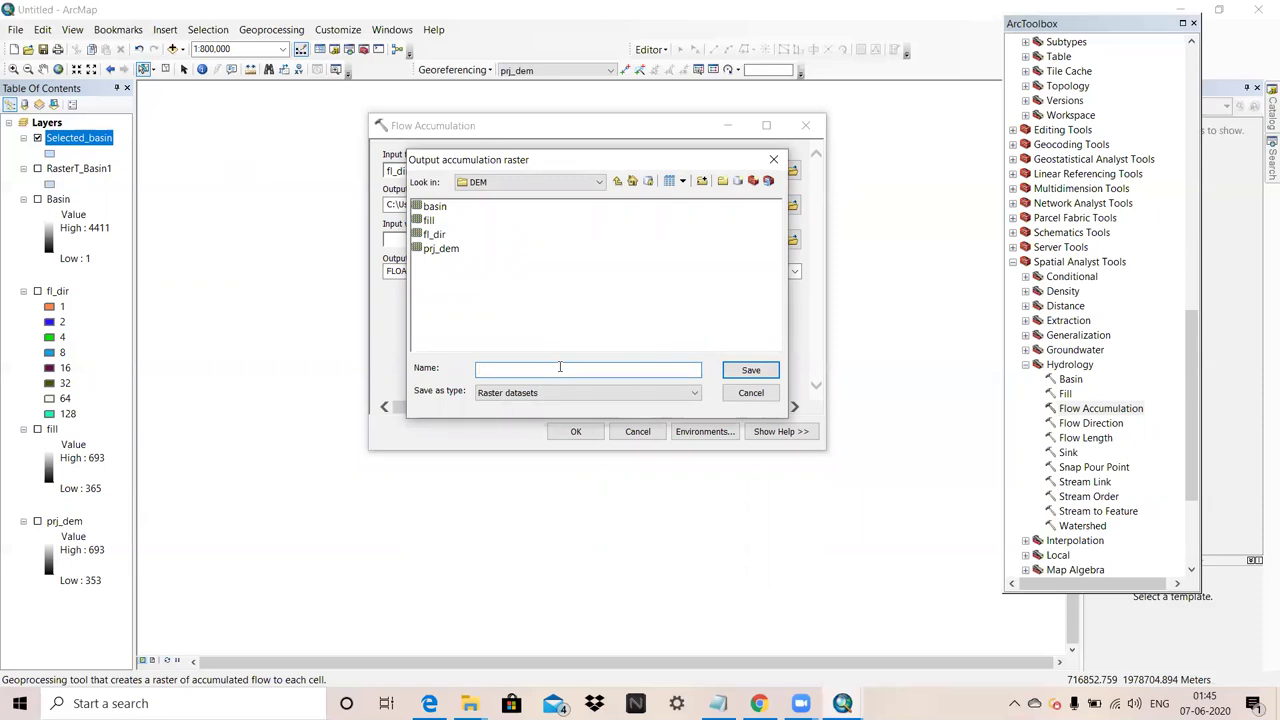
{"action": "type", "text": "FL_acuu"}
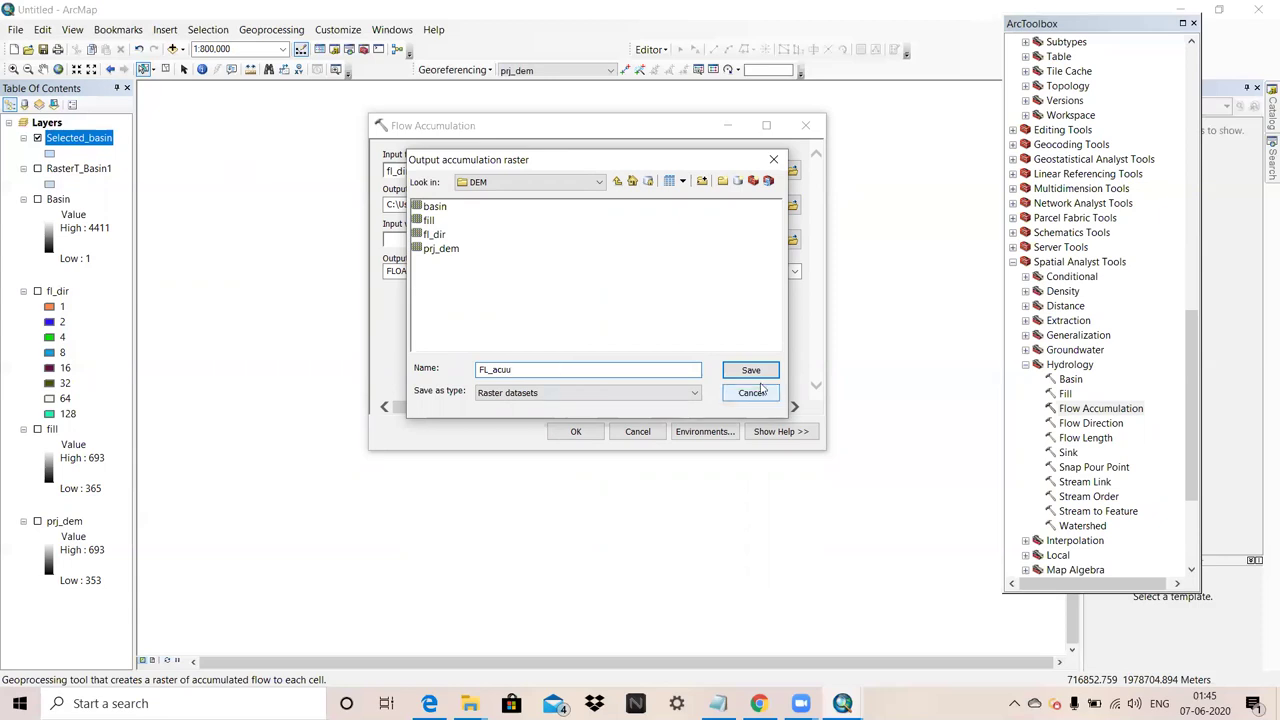
{"action": "left_click", "coordinate": [751, 370]}
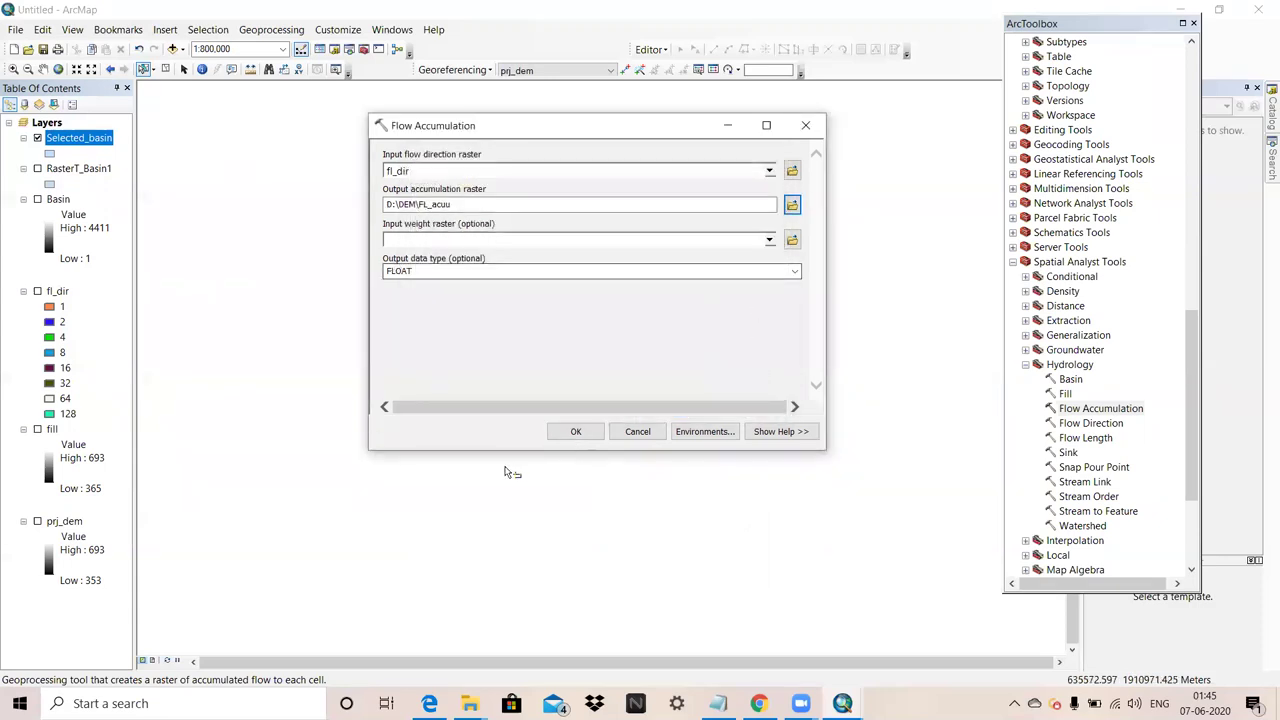
{"action": "left_click", "coordinate": [575, 431]}
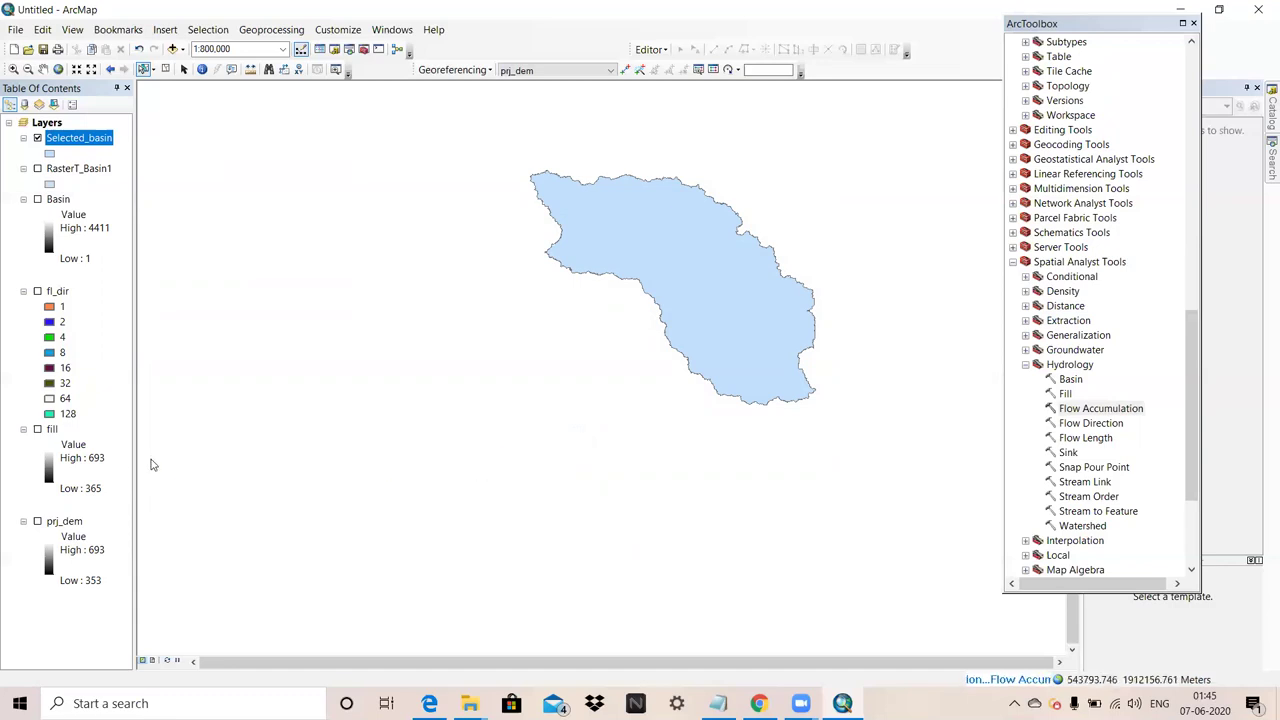
Step: Switch fl_dir, Basin, fill, prj_dem and RasterT_Basin1 back on while FL_acuu is added
{"action": "left_click", "coordinate": [37, 291]}
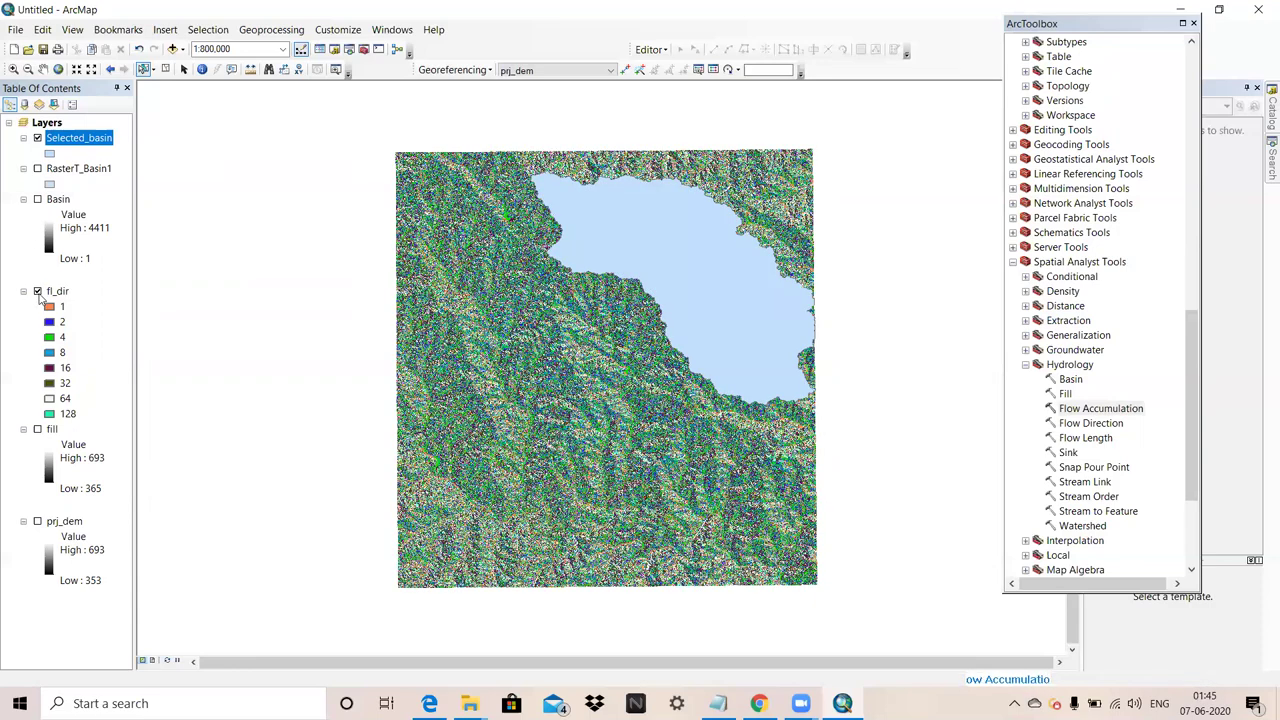
{"action": "left_click", "coordinate": [37, 199]}
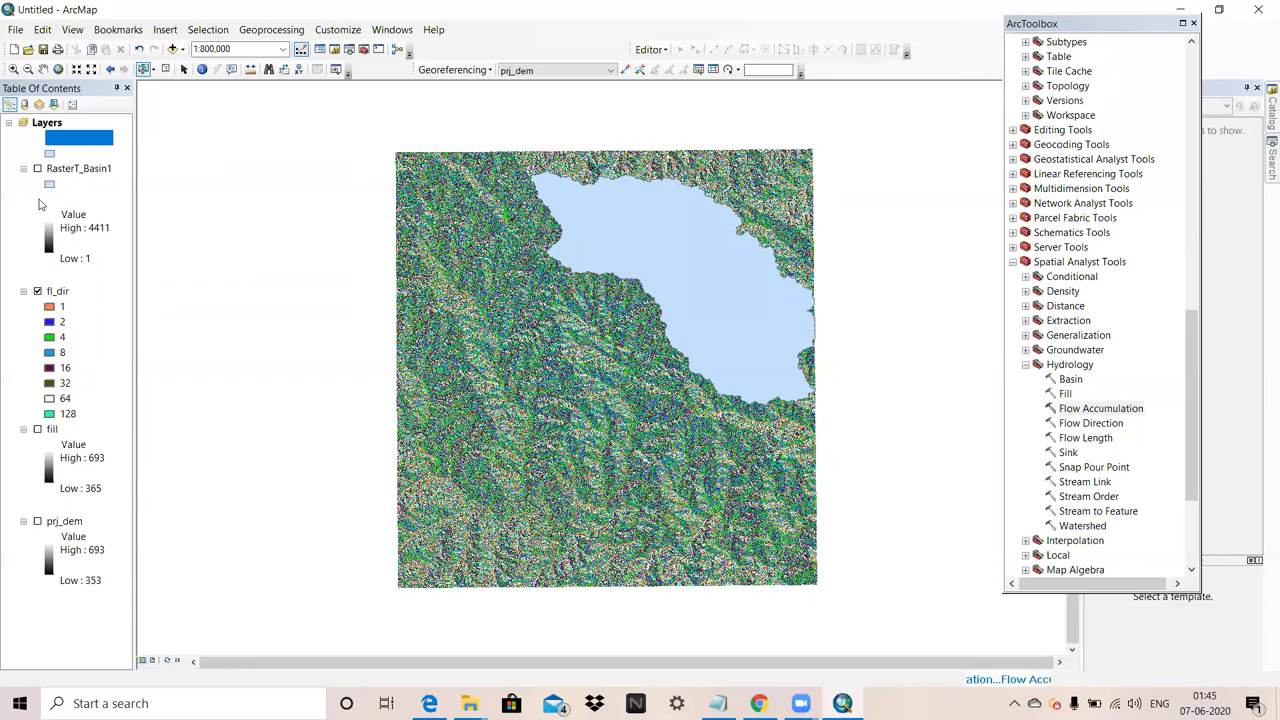
{"action": "left_click", "coordinate": [37, 429]}
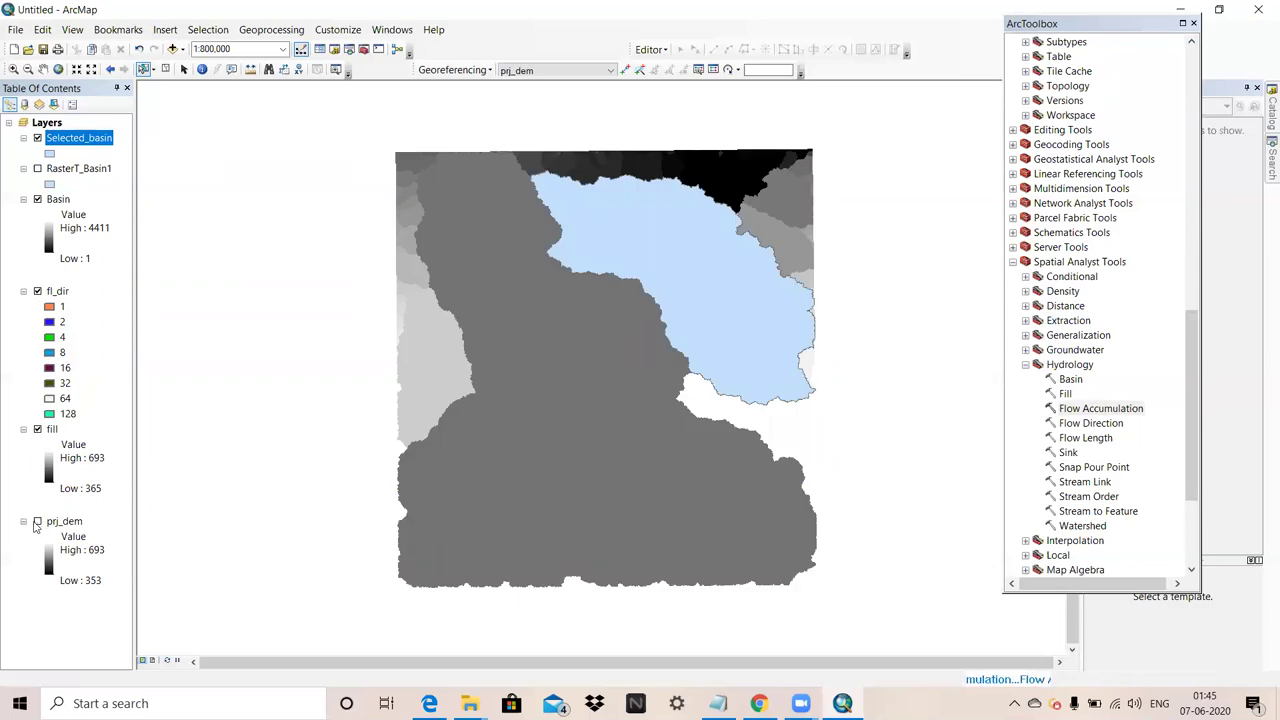
{"action": "left_click", "coordinate": [37, 522]}
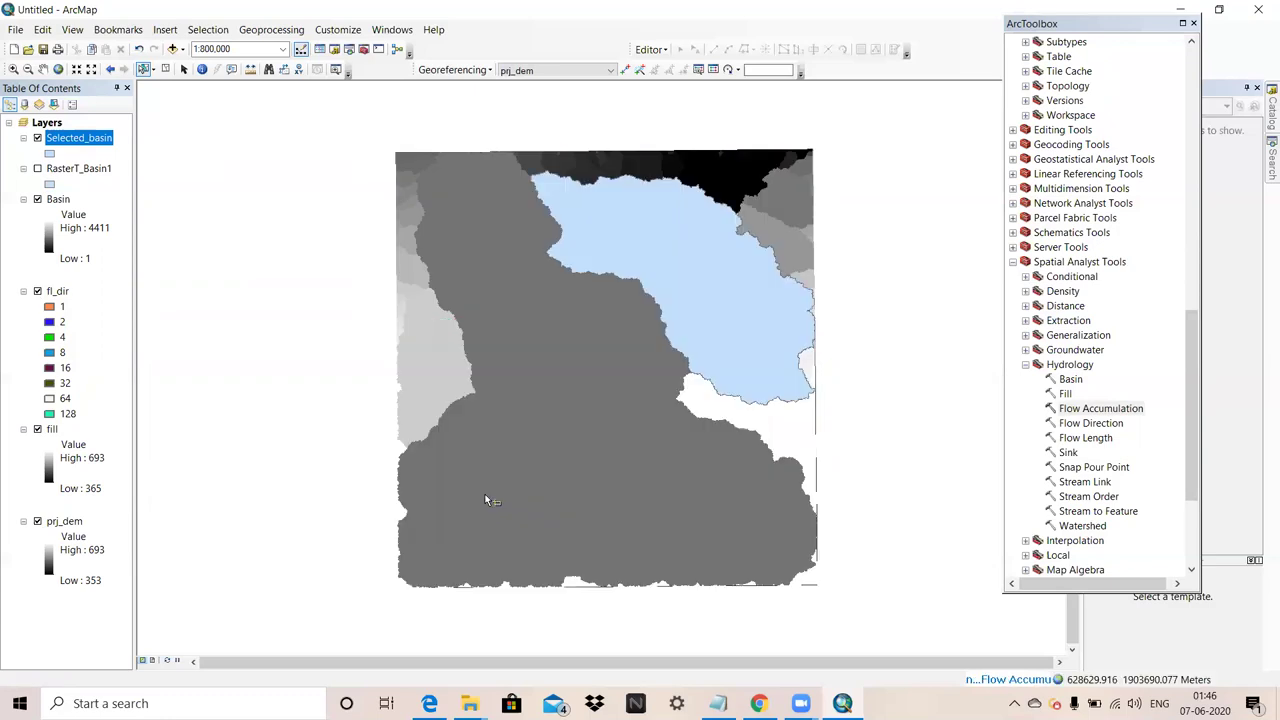
{"action": "scroll", "coordinate": [485, 496], "scroll_direction": "up", "scroll_amount": 2}
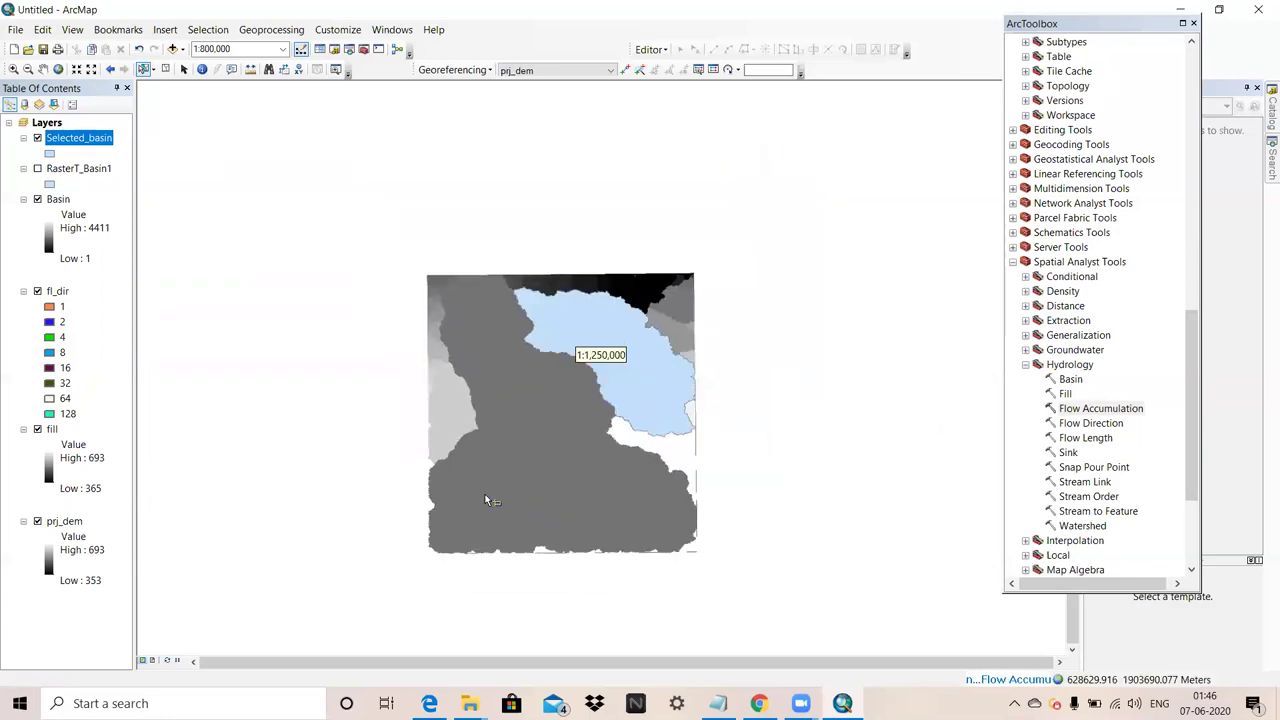
{"action": "left_click", "coordinate": [40, 173], "text": "ctrl"}
{"action": "left_click", "coordinate": [38, 169]}
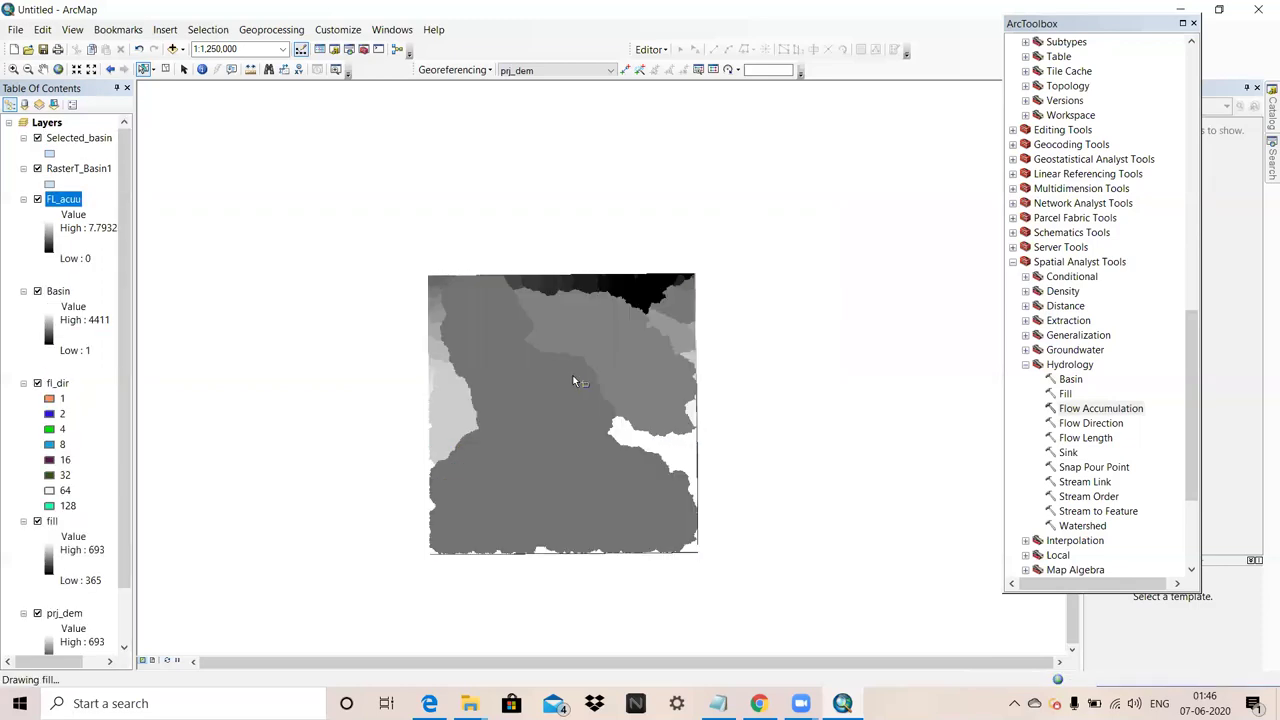
Step: Switch off prj_dem, fill, Basin, fl_dir, Selected_basin and RasterT_Basin1, leaving only FL_acuu
{"action": "scroll", "coordinate": [63, 499], "scroll_direction": "down", "scroll_amount": 2}
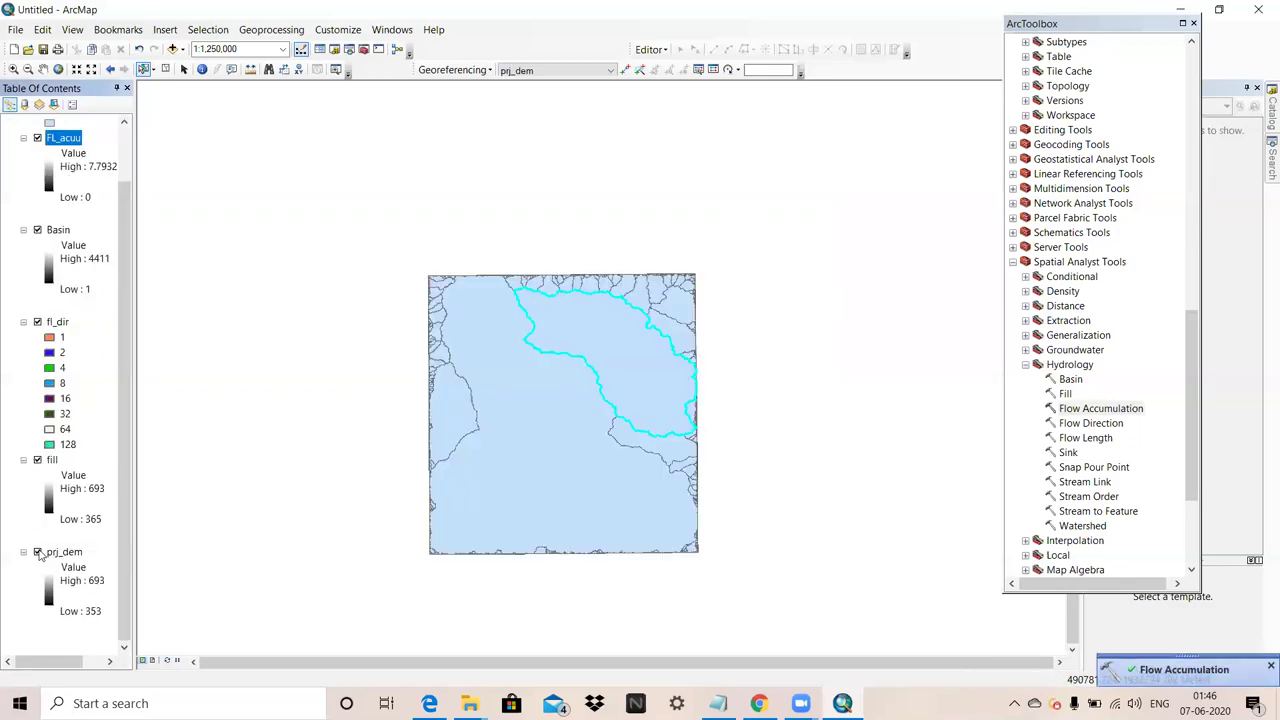
{"action": "left_click", "coordinate": [38, 552]}
{"action": "left_click", "coordinate": [37, 460]}
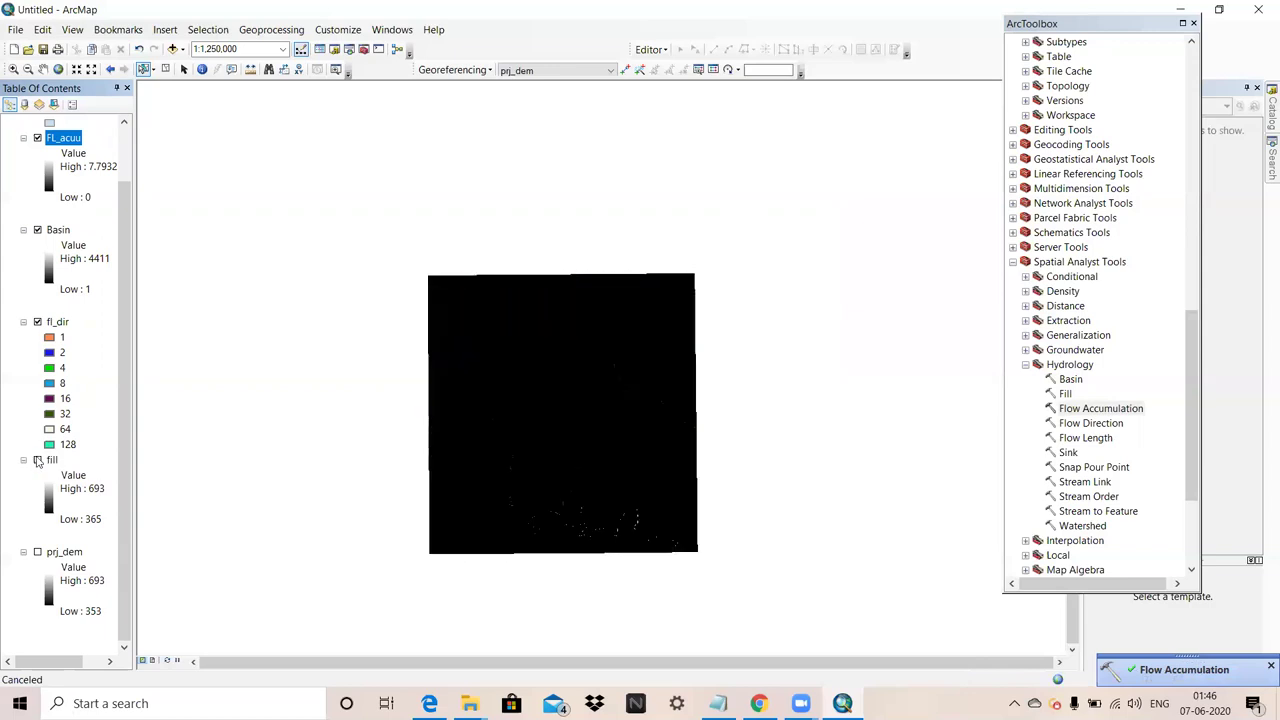
{"action": "scroll", "coordinate": [40, 460], "scroll_direction": "up", "scroll_amount": 2}
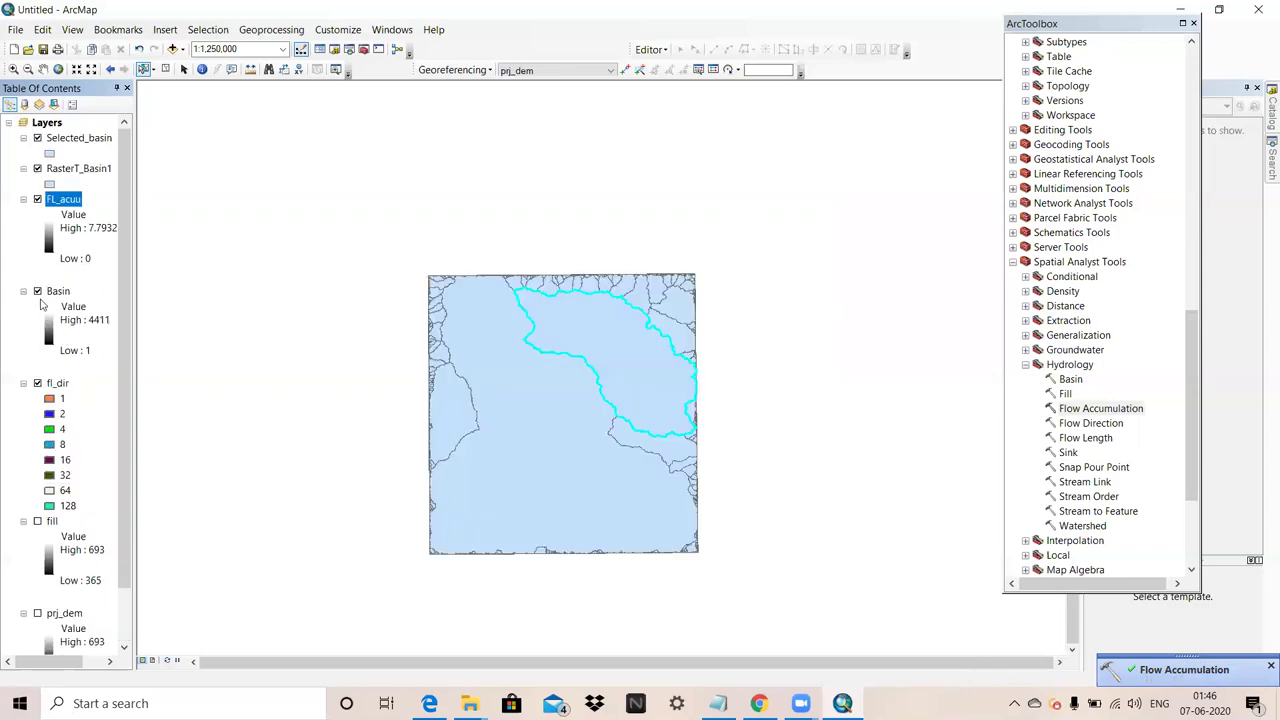
{"action": "left_click", "coordinate": [37, 291]}
{"action": "left_click", "coordinate": [37, 383]}
{"action": "left_click", "coordinate": [37, 137]}
{"action": "left_click", "coordinate": [40, 174]}
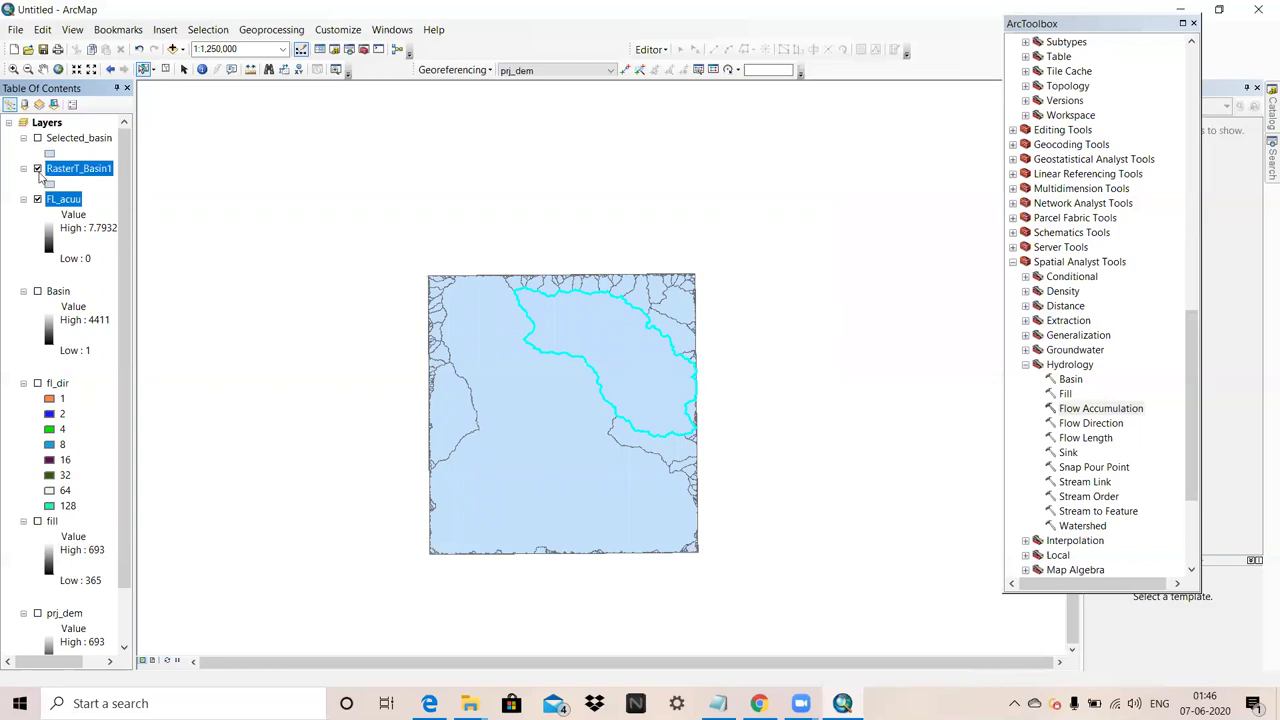
{"action": "left_click", "coordinate": [38, 169]}
Step: Zoom in and out on FL_acuu to inspect its faint drainage lines
{"action": "scroll", "coordinate": [560, 413], "scroll_direction": "down", "scroll_amount": 2}
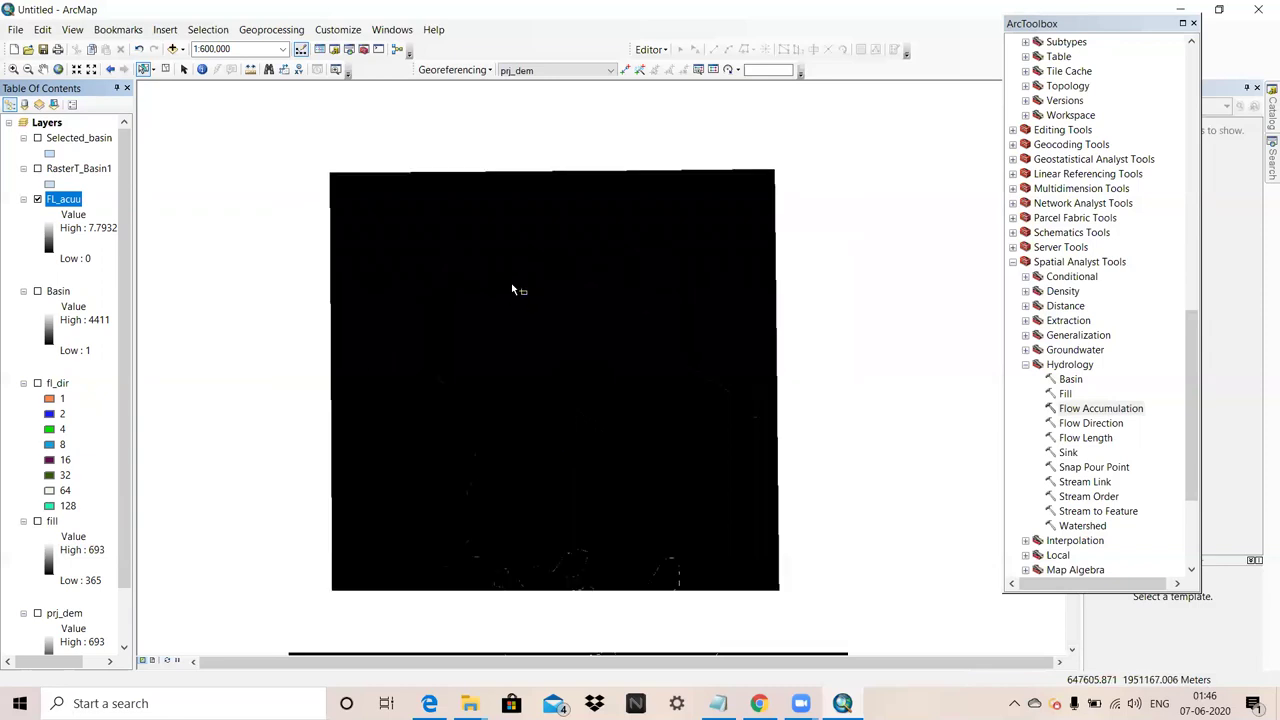
{"action": "scroll", "coordinate": [509, 397], "scroll_direction": "down", "scroll_amount": 2}
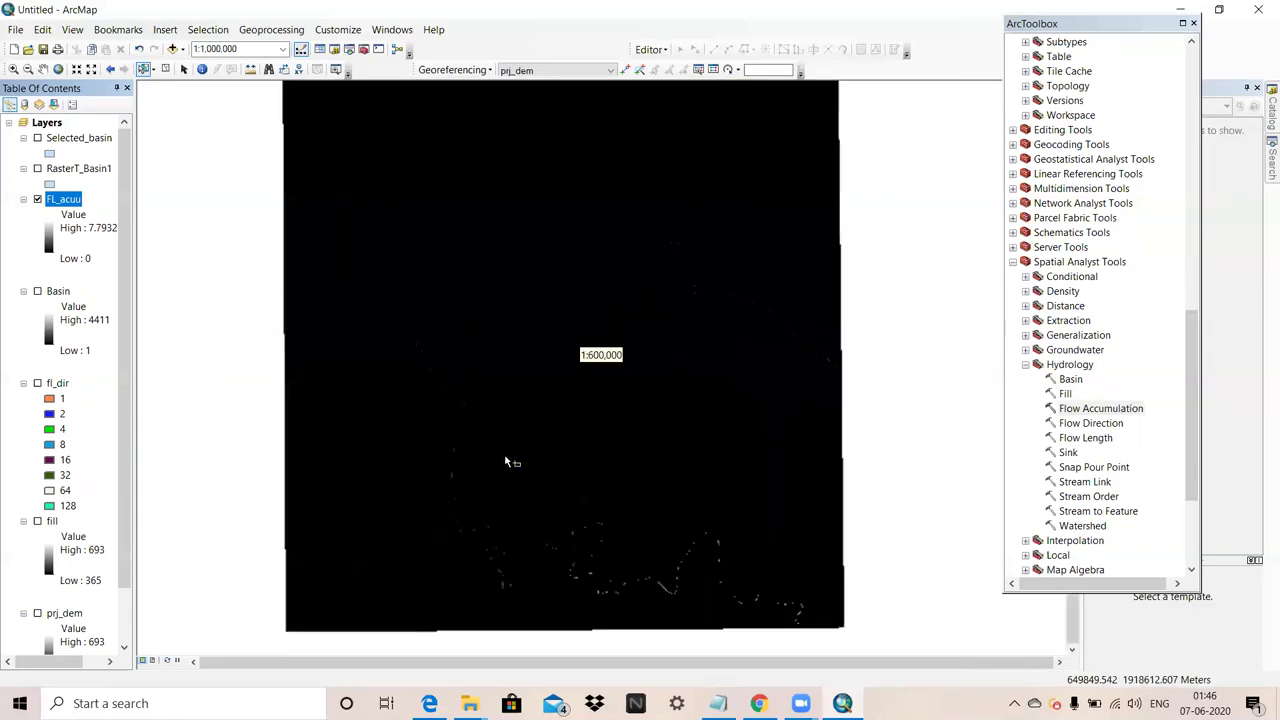
{"action": "scroll", "coordinate": [508, 458], "scroll_direction": "down", "scroll_amount": 1}
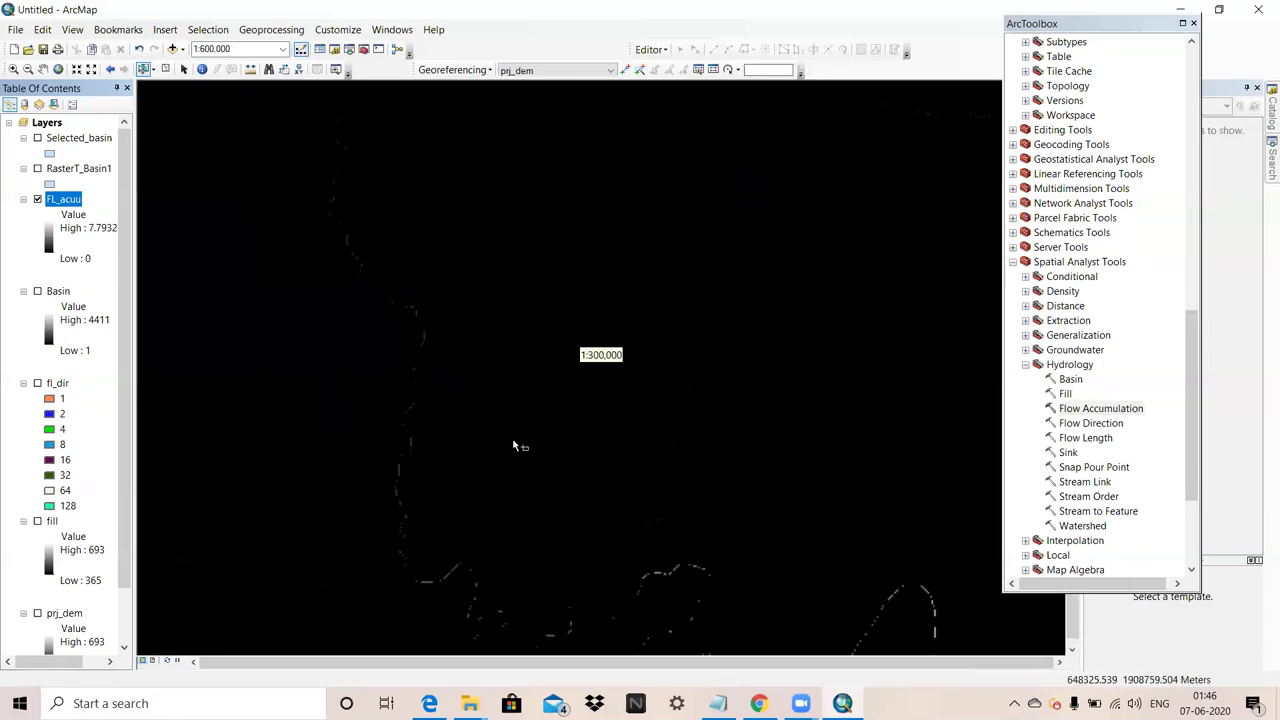
{"action": "scroll", "coordinate": [518, 420], "scroll_direction": "up", "scroll_amount": 2}
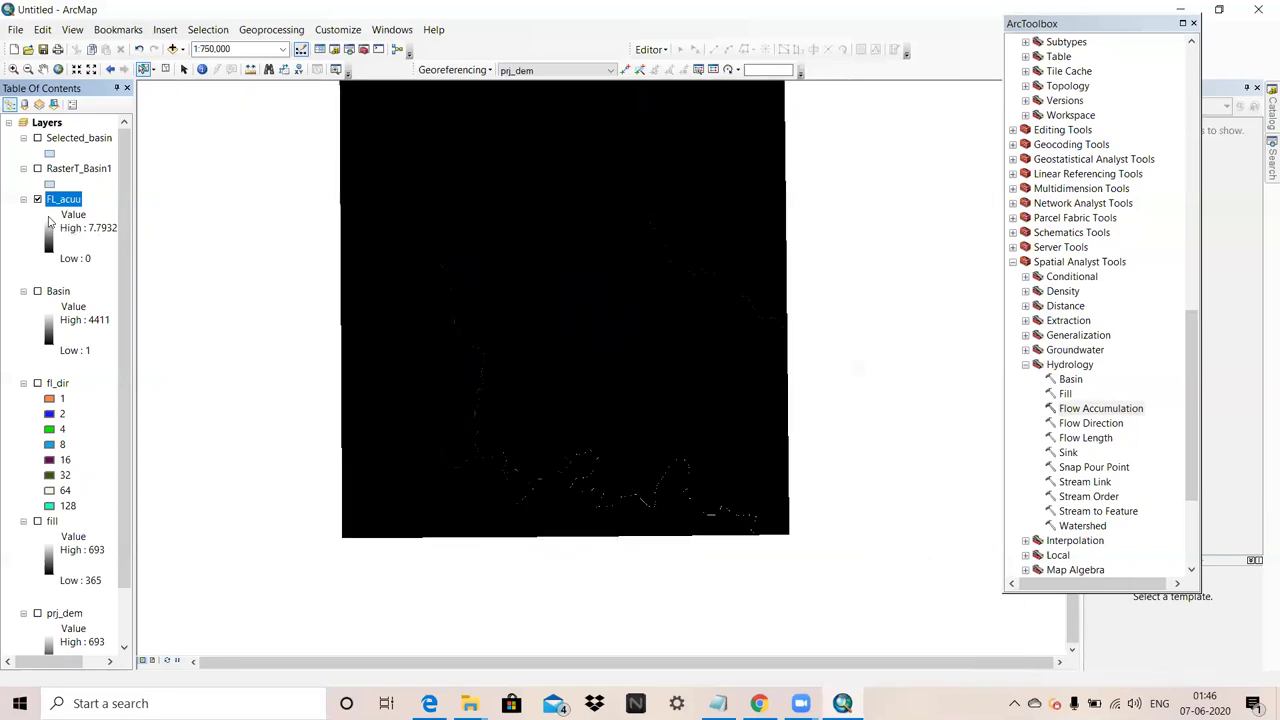
{"action": "scroll", "coordinate": [500, 452], "scroll_direction": "down", "scroll_amount": 2}
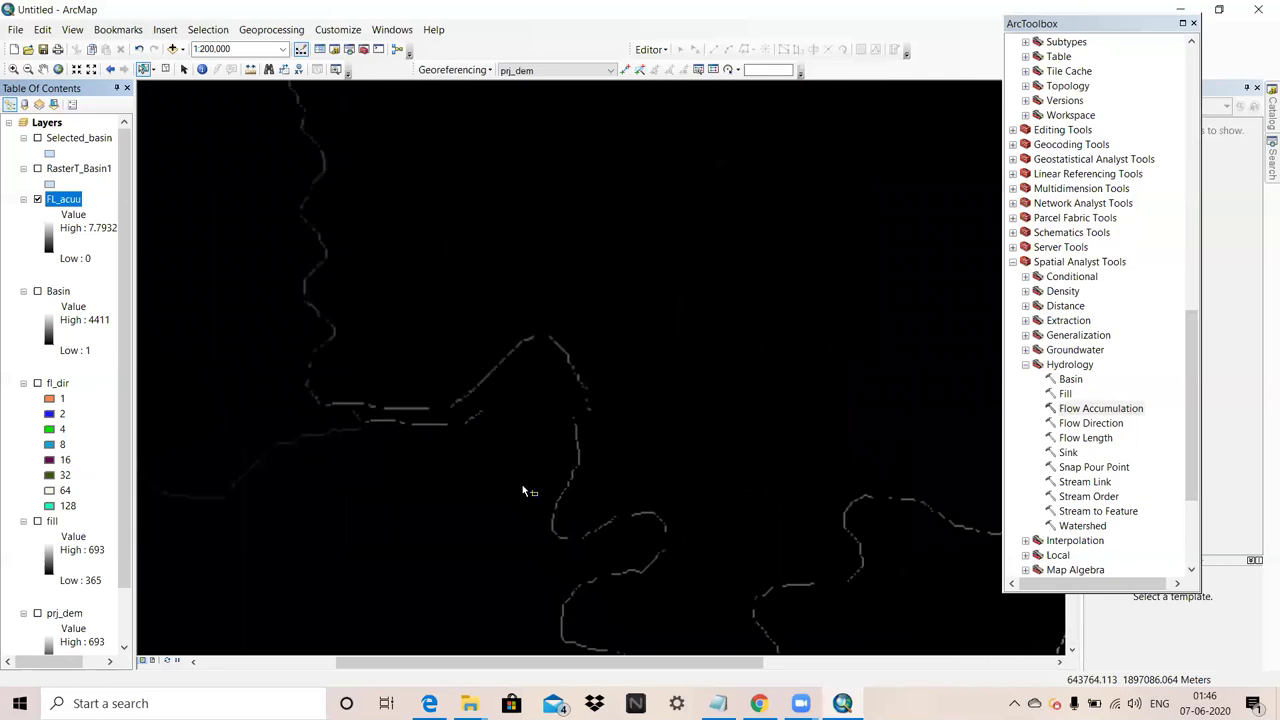
{"action": "scroll", "coordinate": [522, 490], "scroll_direction": "down", "scroll_amount": 3}
{"action": "scroll", "coordinate": [486, 394], "scroll_direction": "up", "scroll_amount": 3}
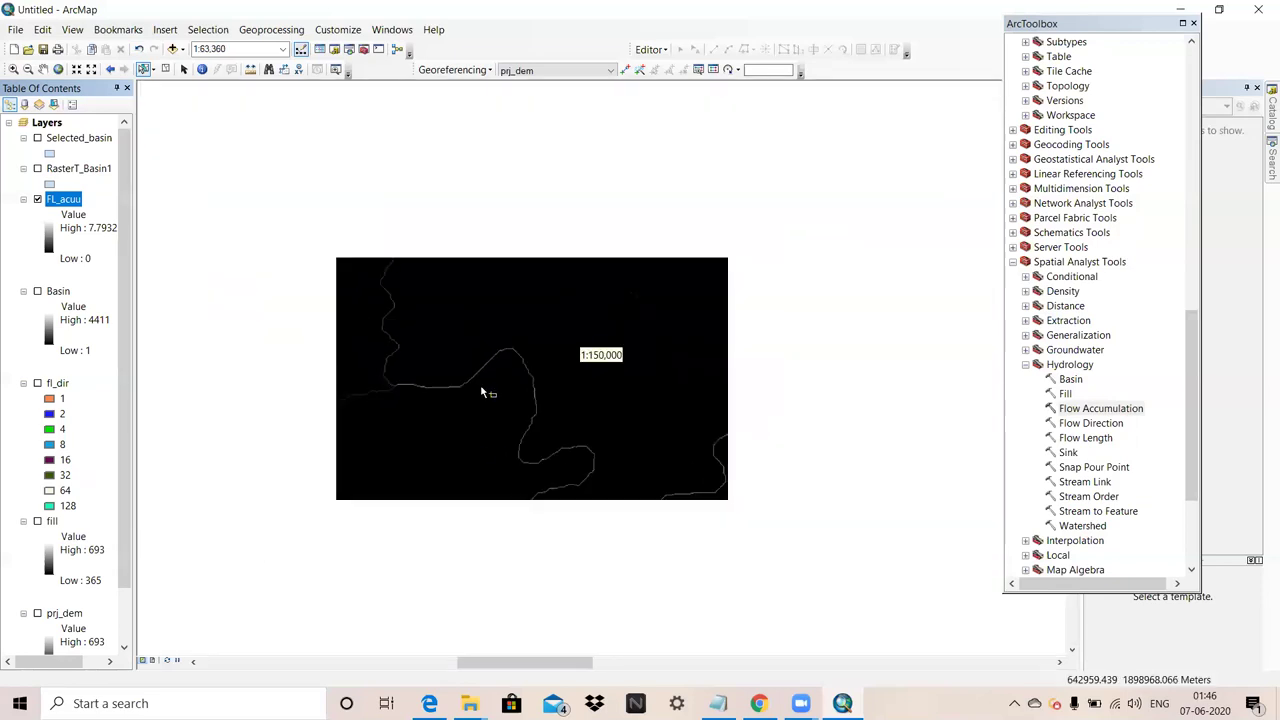
{"action": "scroll", "coordinate": [474, 374], "scroll_direction": "up", "scroll_amount": 4}
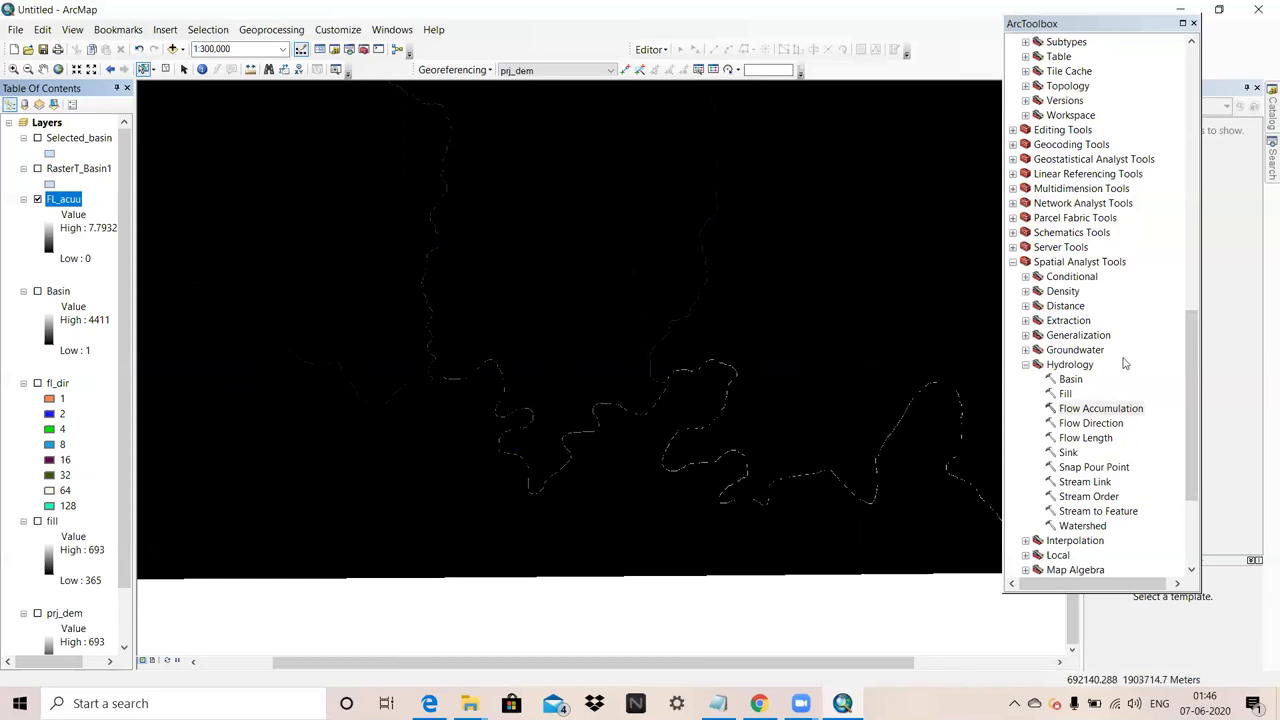
{"action": "scroll", "coordinate": [1123, 360], "scroll_direction": "down", "scroll_amount": 4}
Step: Open Raster Calculator from the Spatial Analyst Map Algebra toolset
{"action": "double_click", "coordinate": [1070, 395]}
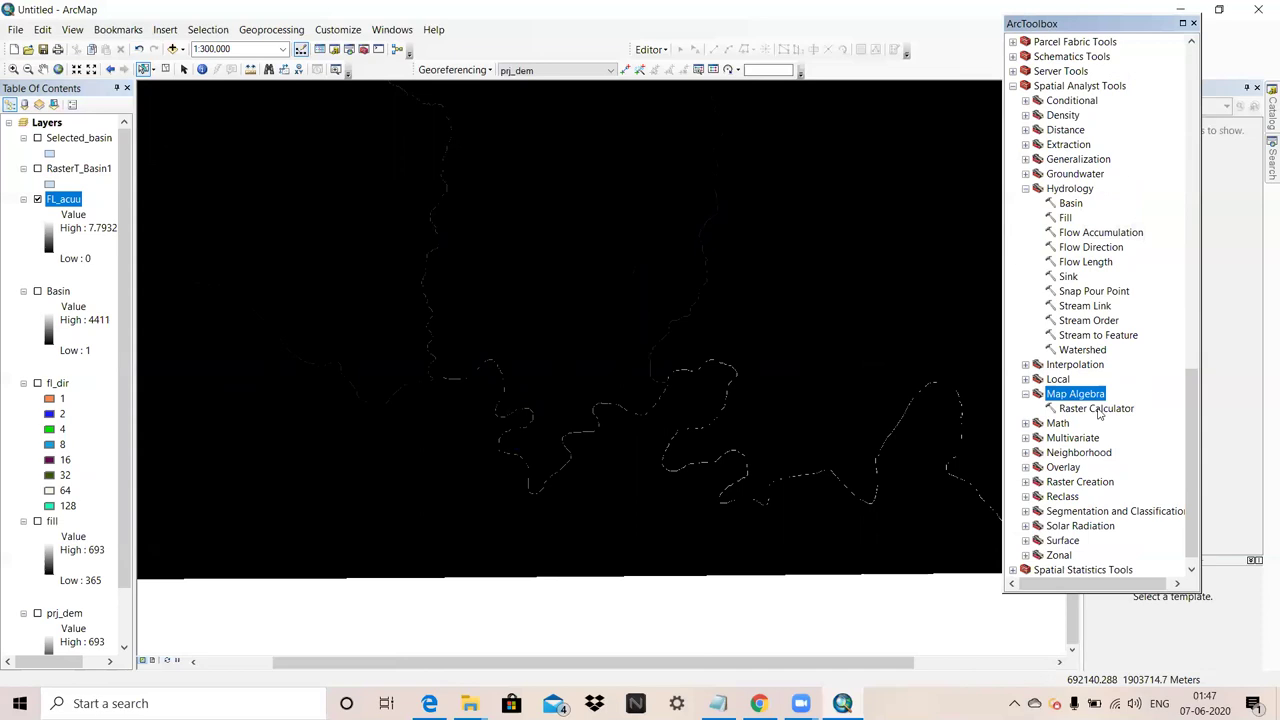
{"action": "double_click", "coordinate": [1097, 408]}
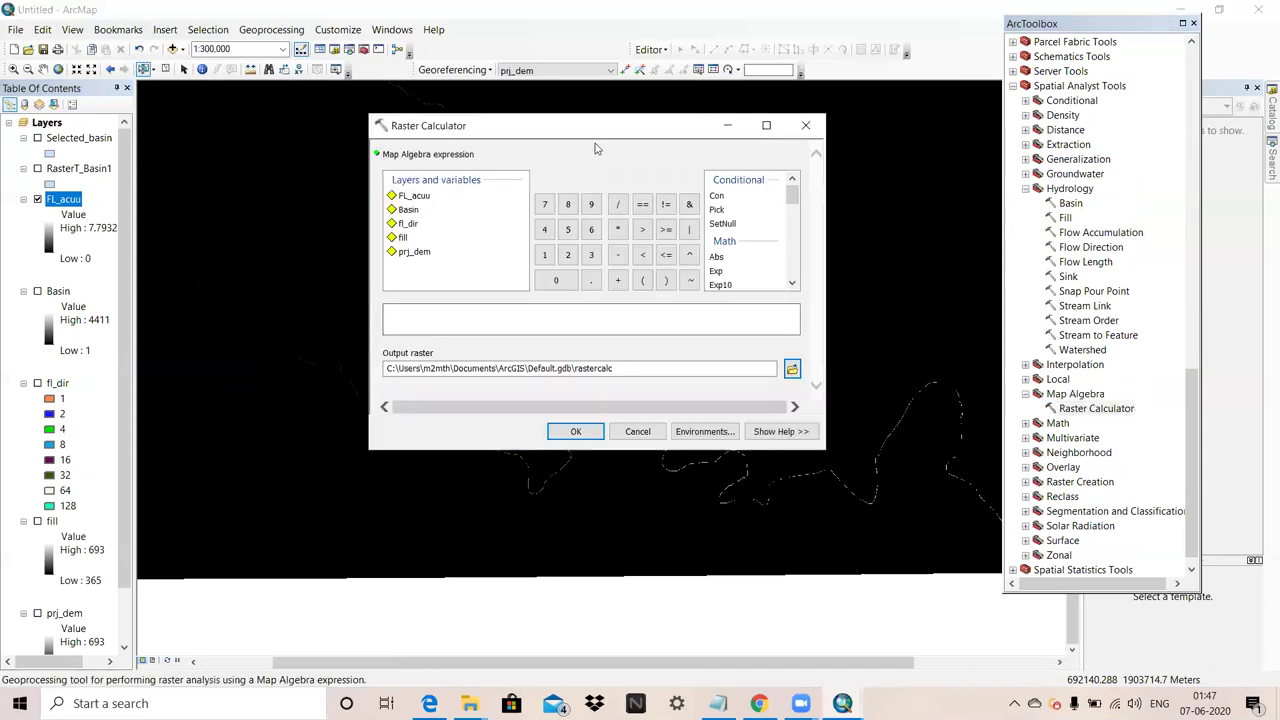
{"action": "left_click_drag", "start_coordinate": [594, 137], "coordinate": [553, 218]}
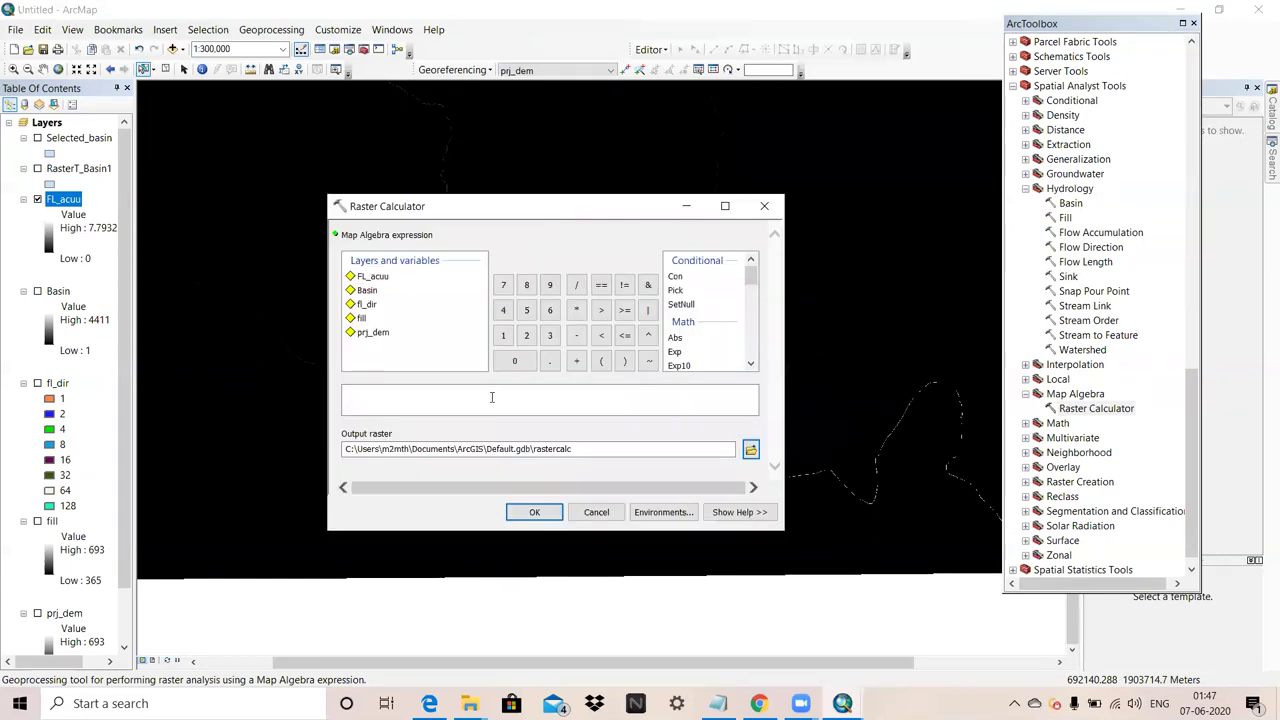
Step: Begin the expression Con("FL_acuu" >= ...) using the Con function and the FL_acuu layer
{"action": "left_click", "coordinate": [426, 402]}
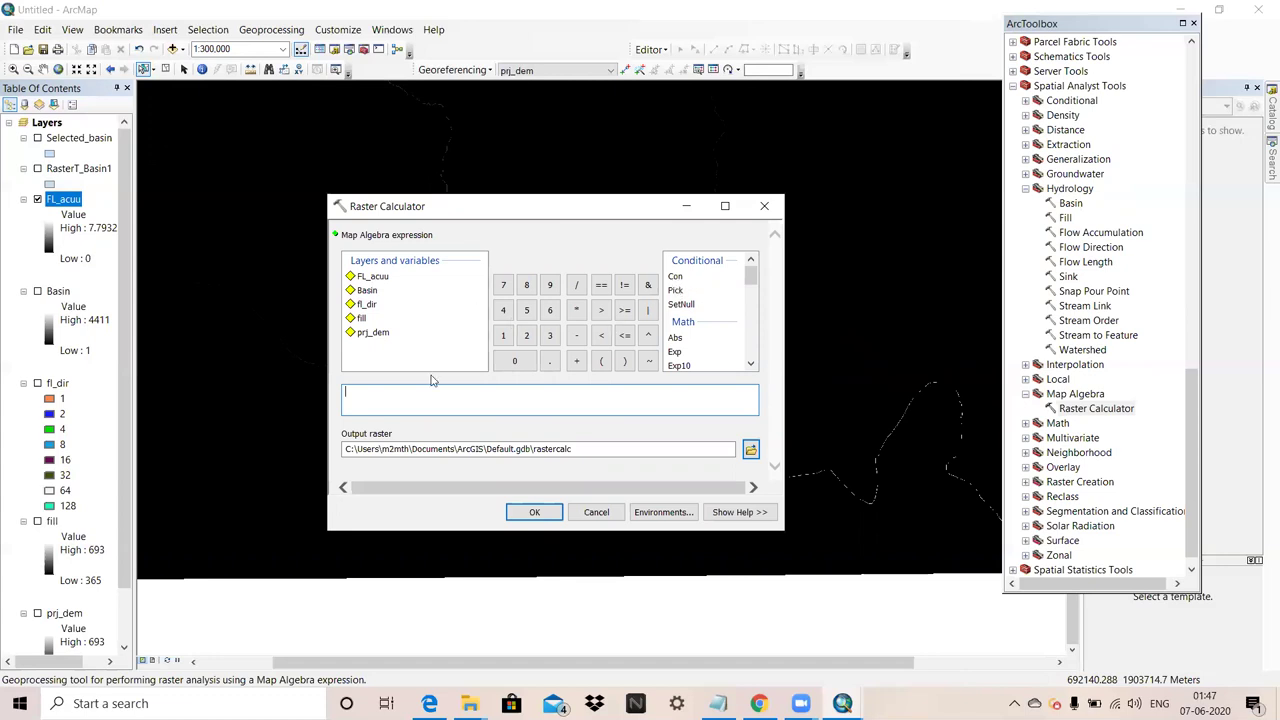
{"action": "double_click", "coordinate": [675, 278]}
{"action": "double_click", "coordinate": [376, 278]}
{"action": "left_click", "coordinate": [624, 310]}
Step: Complete the expression as Con("FL_acuu" >= 250,1,0) with output strm_net in D:\DEM
{"action": "type", "text": "500,"}
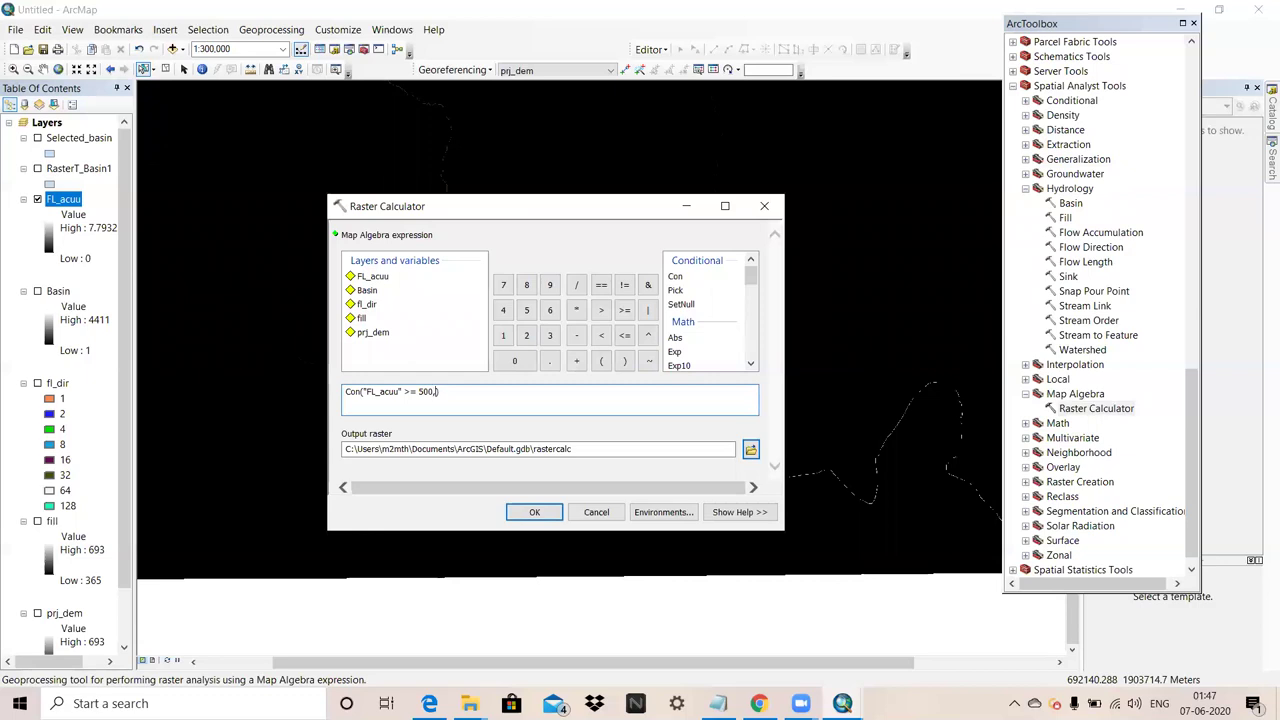
{"action": "type", "text": "1,0"}
{"action": "key", "text": "BackSpace"}
{"action": "key", "text": "BackSpace"}
{"action": "type", "text": "100"}
{"action": "key", "text": "BackSpace"}
{"action": "type", "text": "0"}
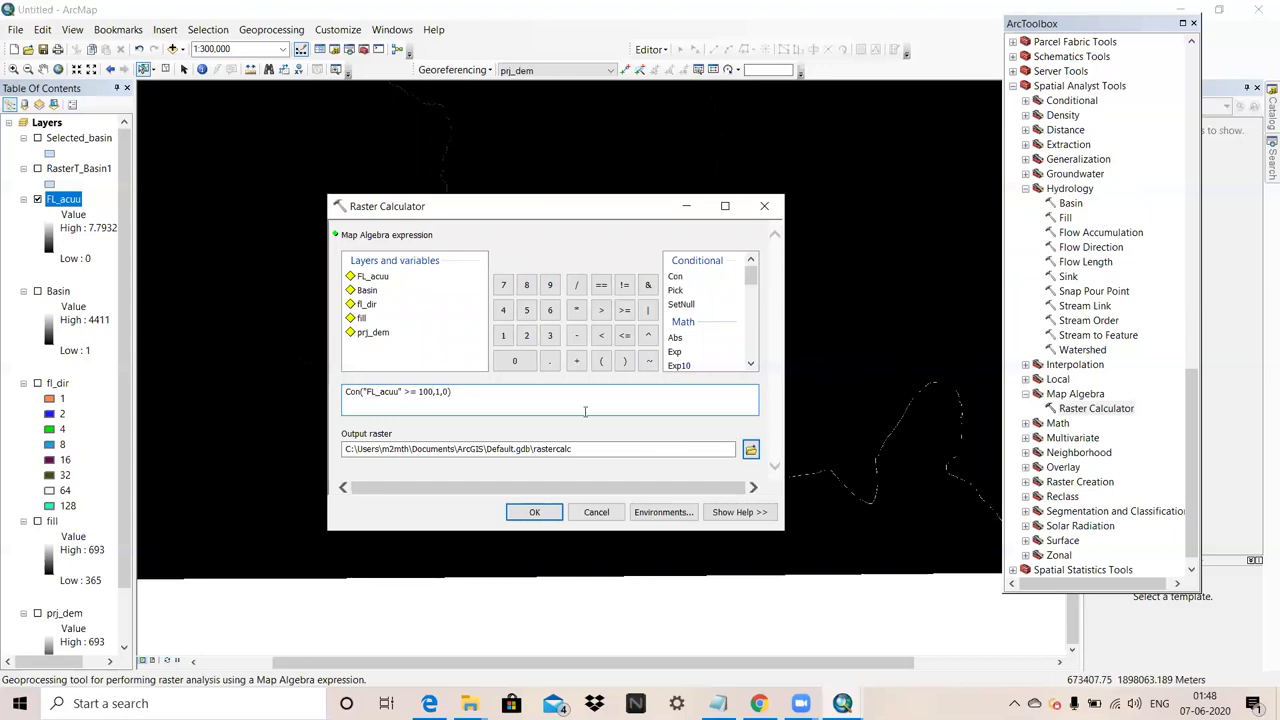
{"action": "key", "text": "BackSpace"}
{"action": "key", "text": "BackSpace"}
{"action": "key", "text": "BackSpace"}
{"action": "type", "text": "250"}
{"action": "left_click", "coordinate": [751, 450]}
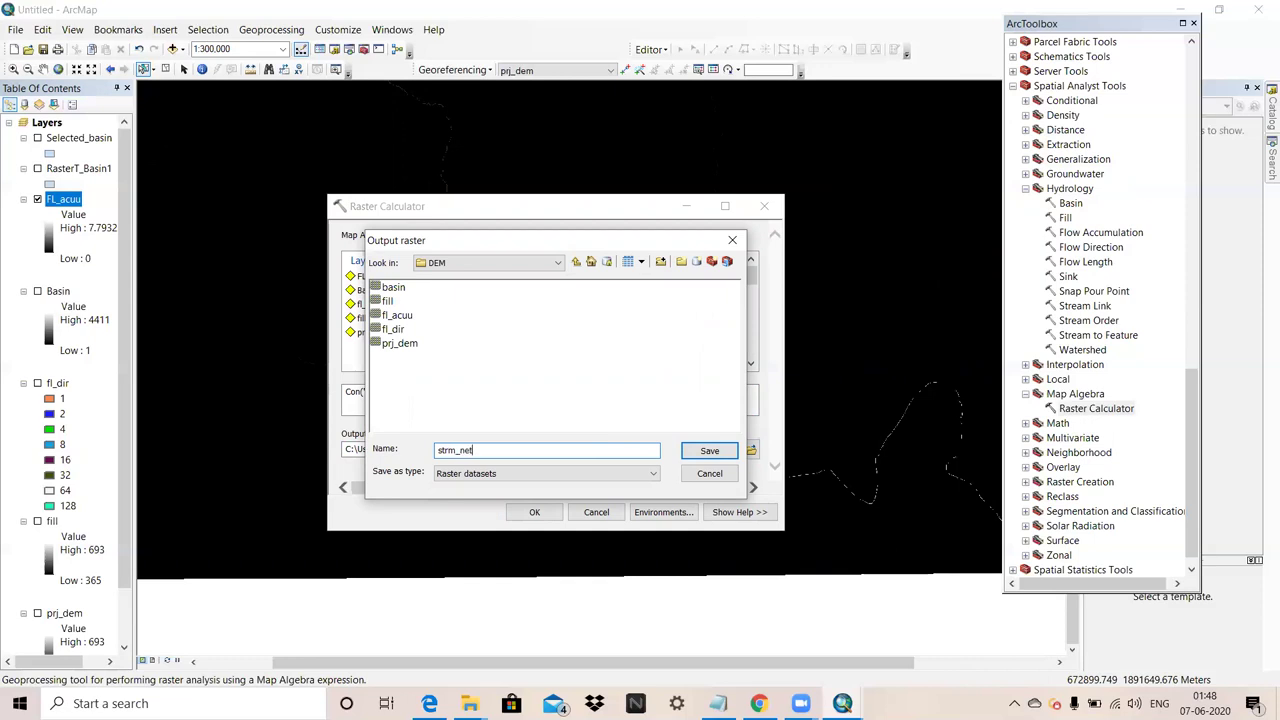
{"action": "left_click", "coordinate": [710, 451]}
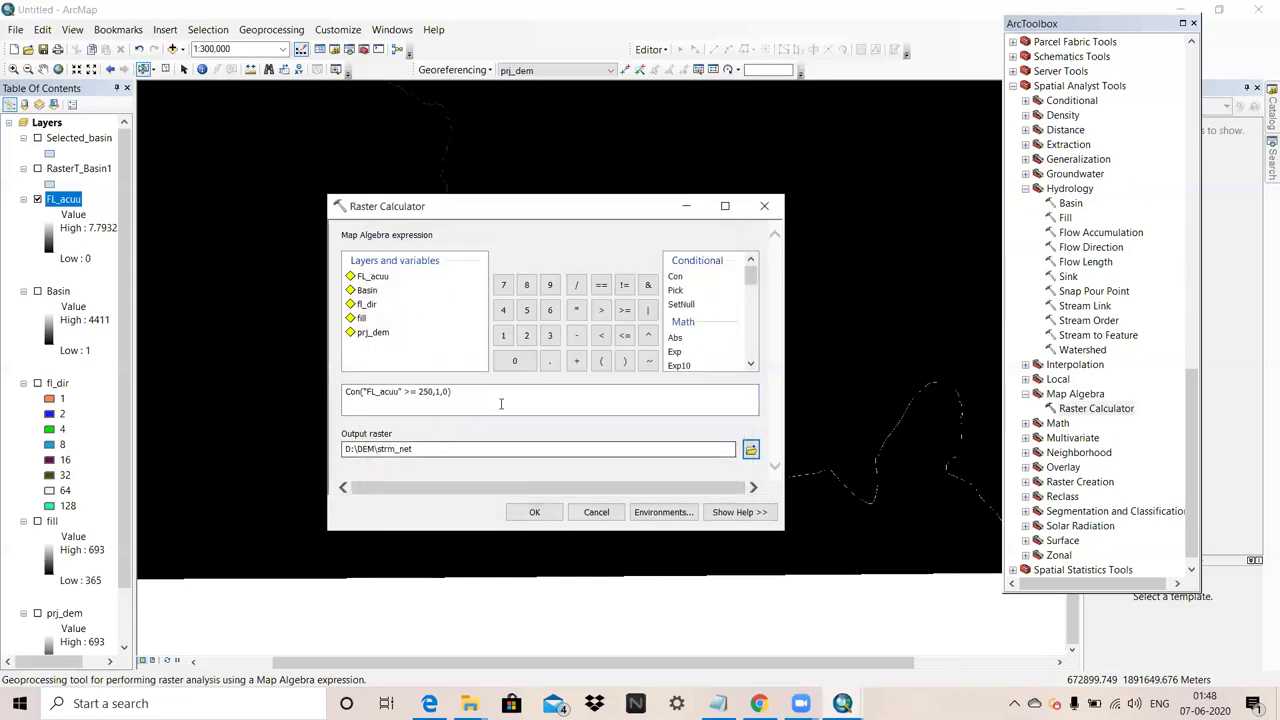
Step: Run the calculation to create strm_net and show the full extent
{"action": "left_click", "coordinate": [532, 512]}
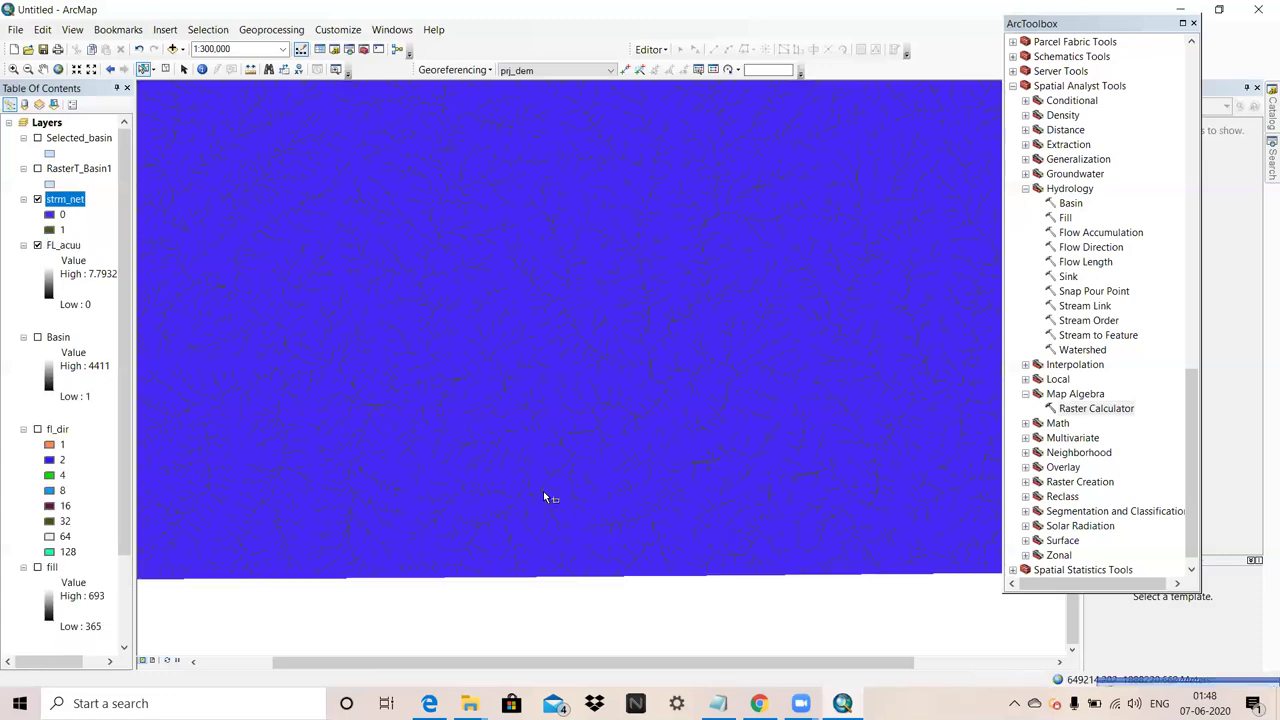
{"action": "scroll", "coordinate": [550, 500], "scroll_direction": "up", "scroll_amount": 3}
{"action": "left_click", "coordinate": [57, 69]}
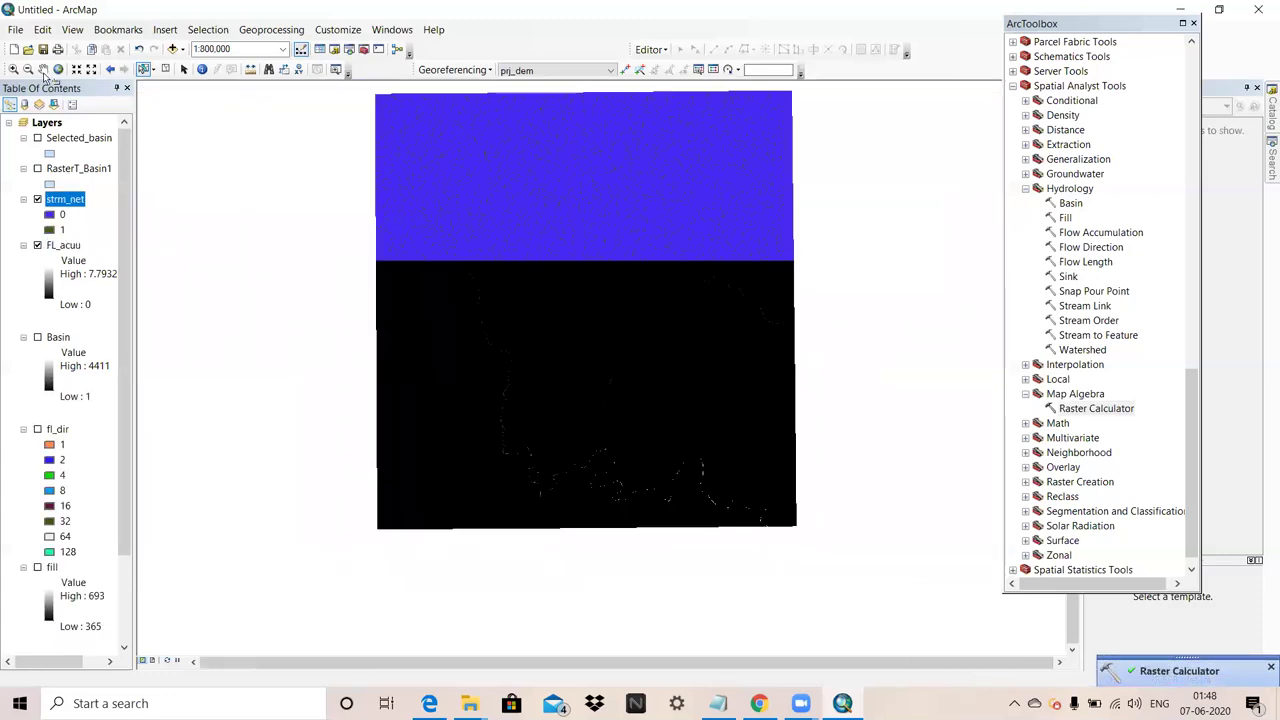
Step: Zoom progressively into the strm_net stream network down to individual stream cells
{"action": "left_click", "coordinate": [14, 68]}
{"action": "left_click_drag", "start_coordinate": [510, 250], "coordinate": [680, 437]}
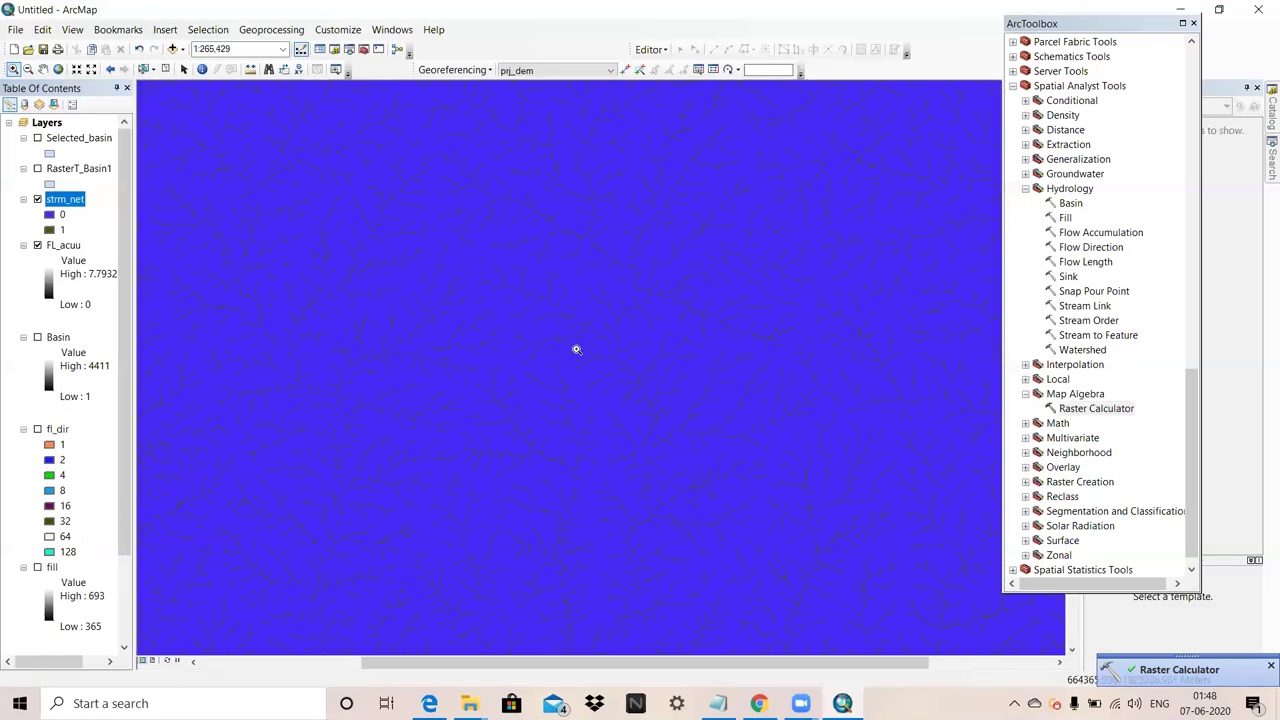
{"action": "left_click_drag", "start_coordinate": [510, 264], "coordinate": [690, 478]}
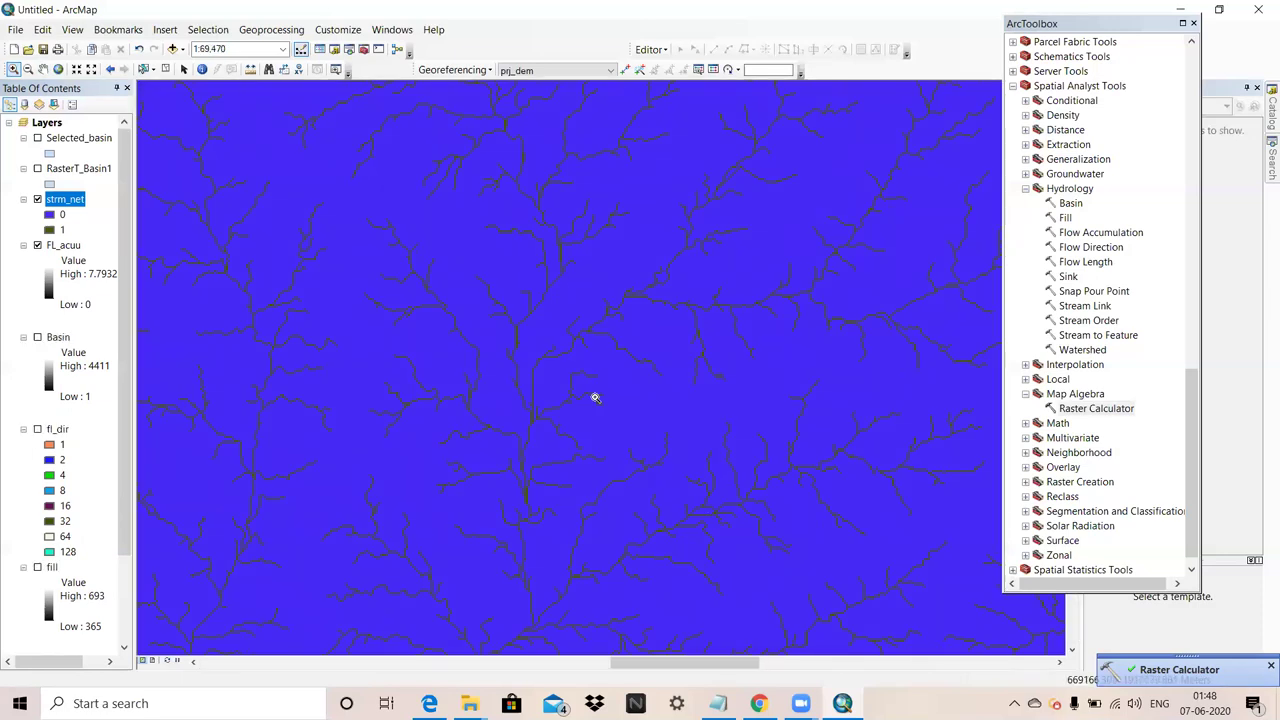
{"action": "left_click_drag", "start_coordinate": [442, 250], "coordinate": [814, 626]}
{"action": "left_click", "coordinate": [743, 584]}
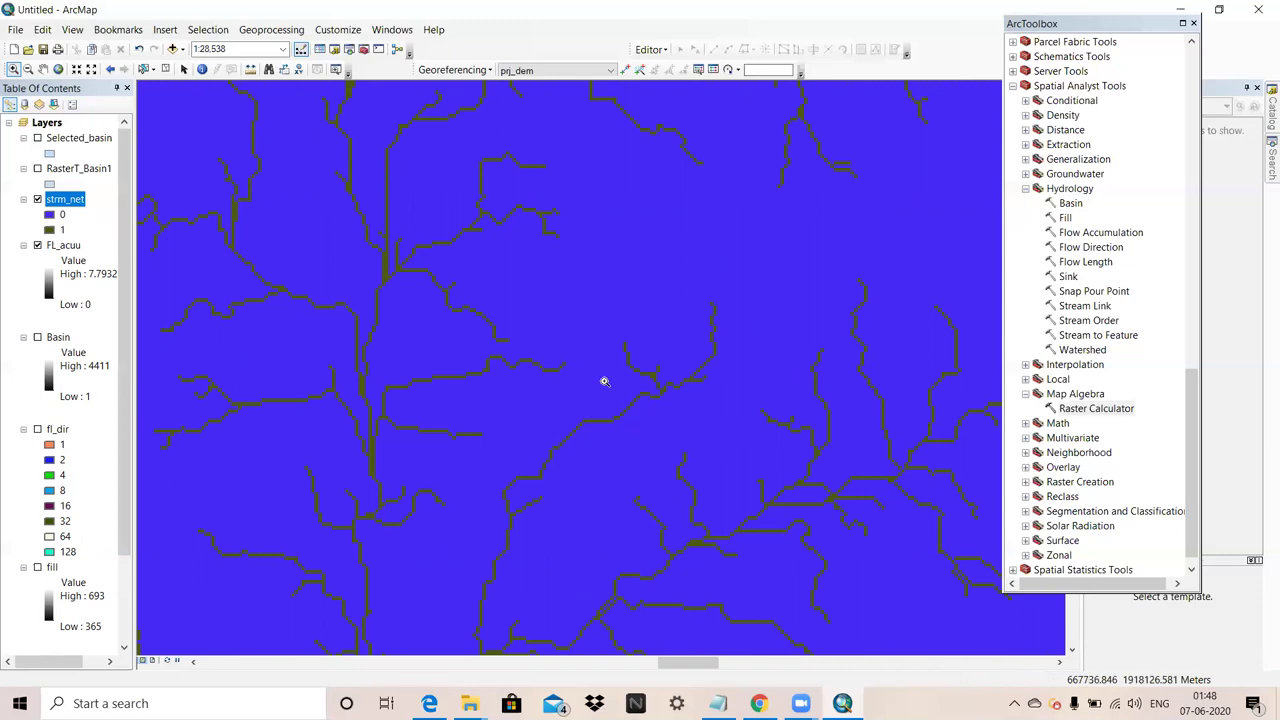
{"action": "scroll", "coordinate": [590, 436], "scroll_direction": "down", "scroll_amount": 5}
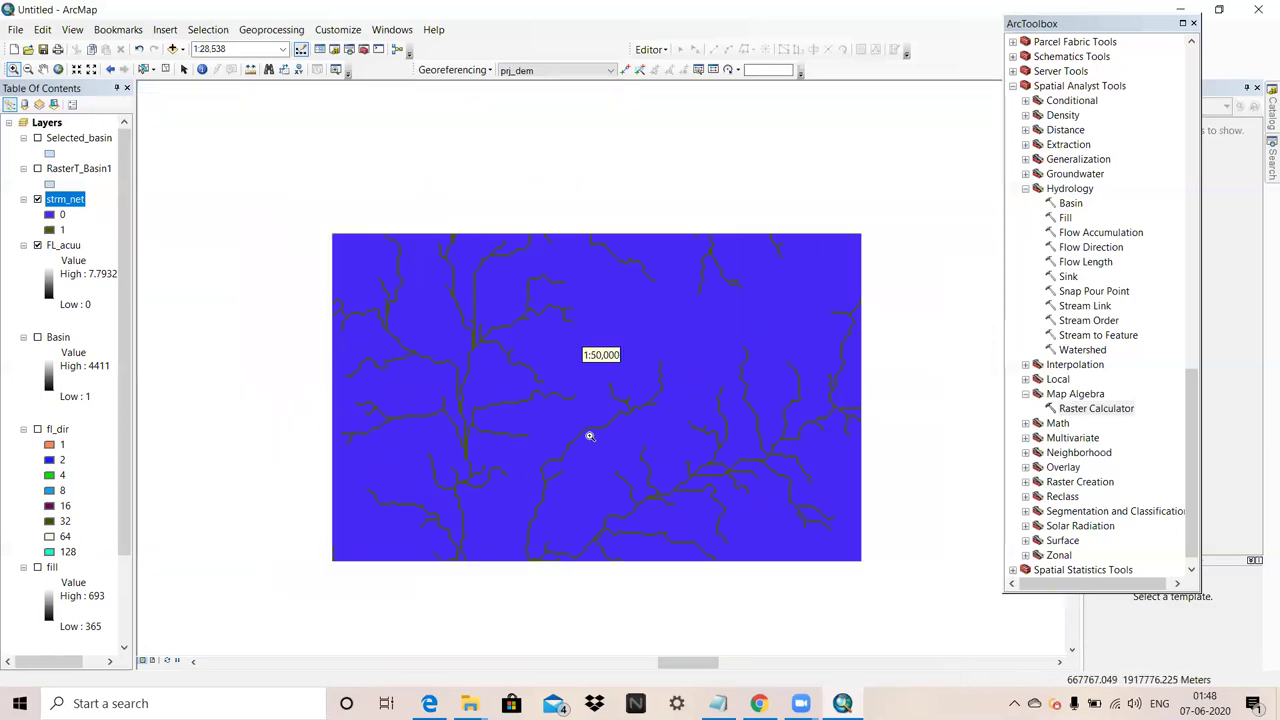
{"action": "scroll", "coordinate": [600, 340], "scroll_direction": "down", "scroll_amount": 4}
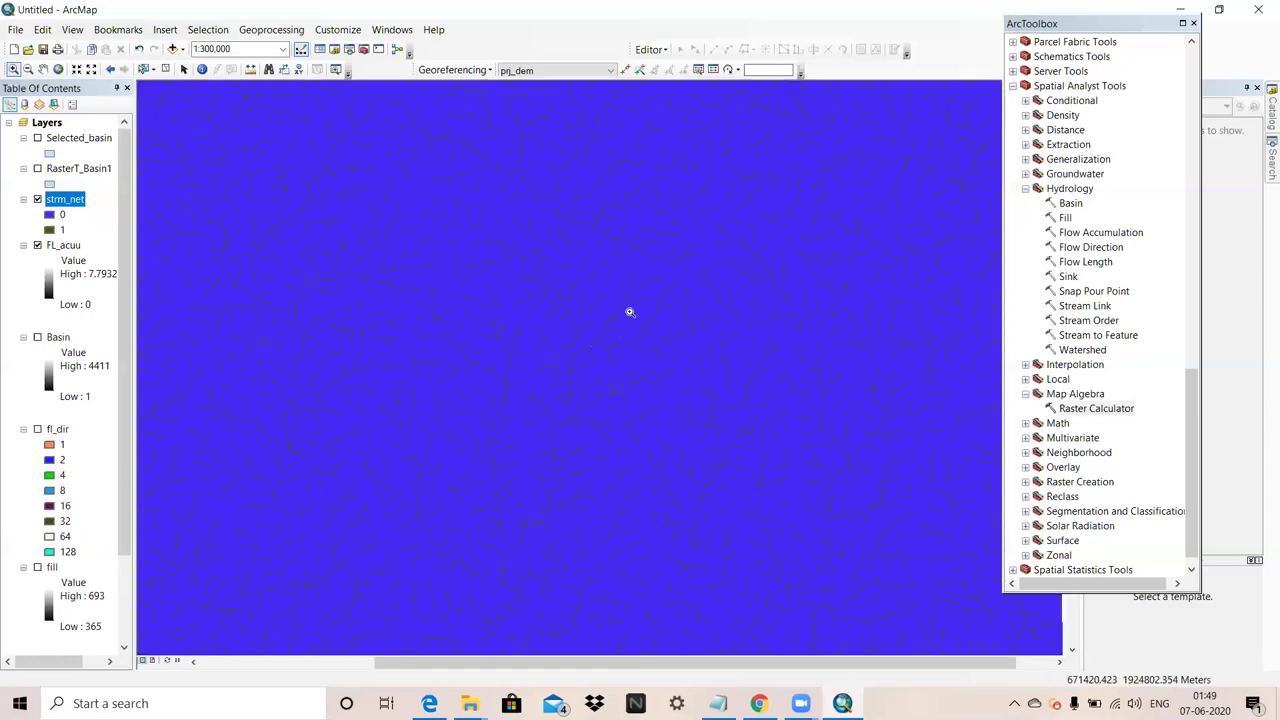
{"action": "scroll", "coordinate": [1088, 432], "scroll_direction": "down", "scroll_amount": 1}
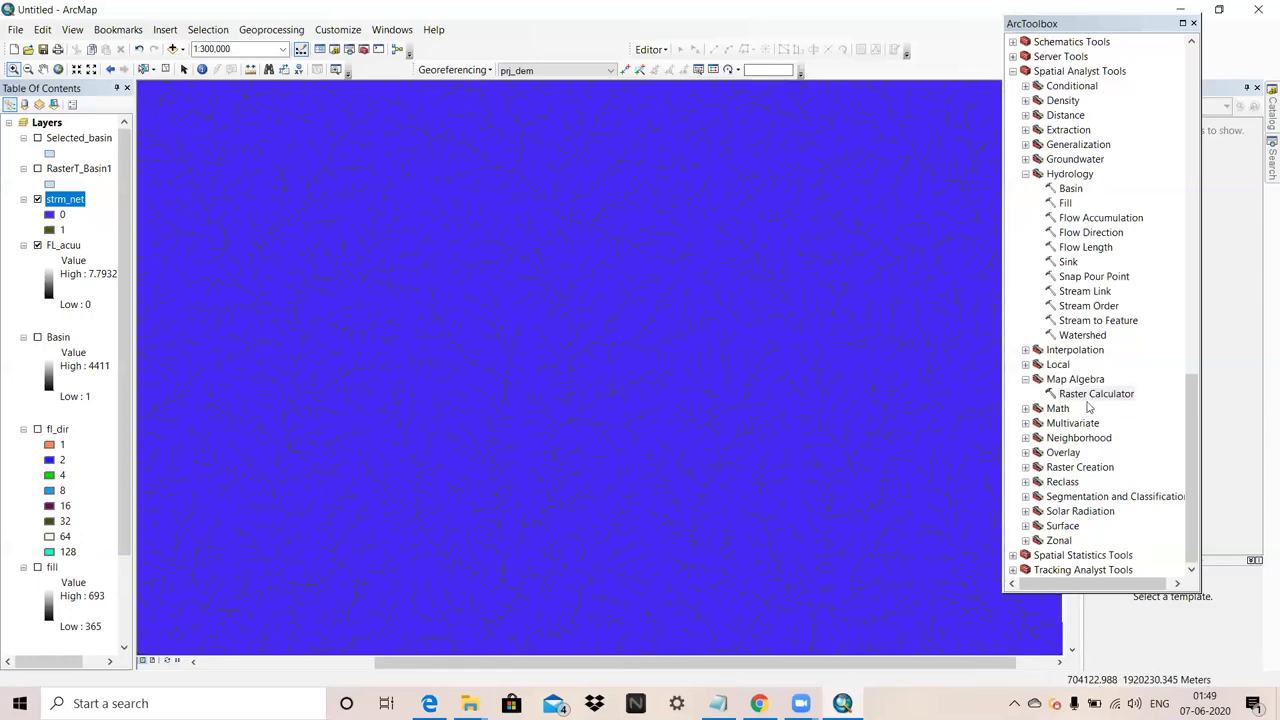
{"action": "scroll", "coordinate": [531, 254], "scroll_direction": "down", "scroll_amount": 3}
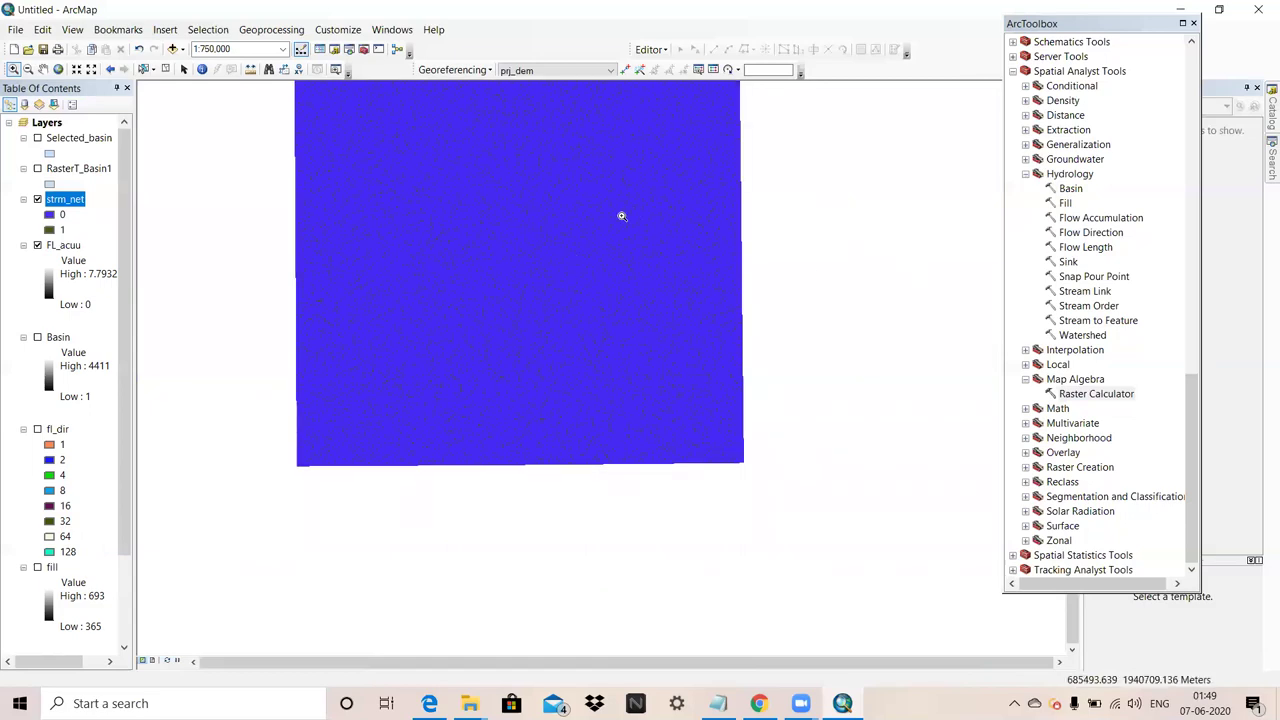
{"action": "left_click_drag", "start_coordinate": [507, 193], "coordinate": [652, 306]}
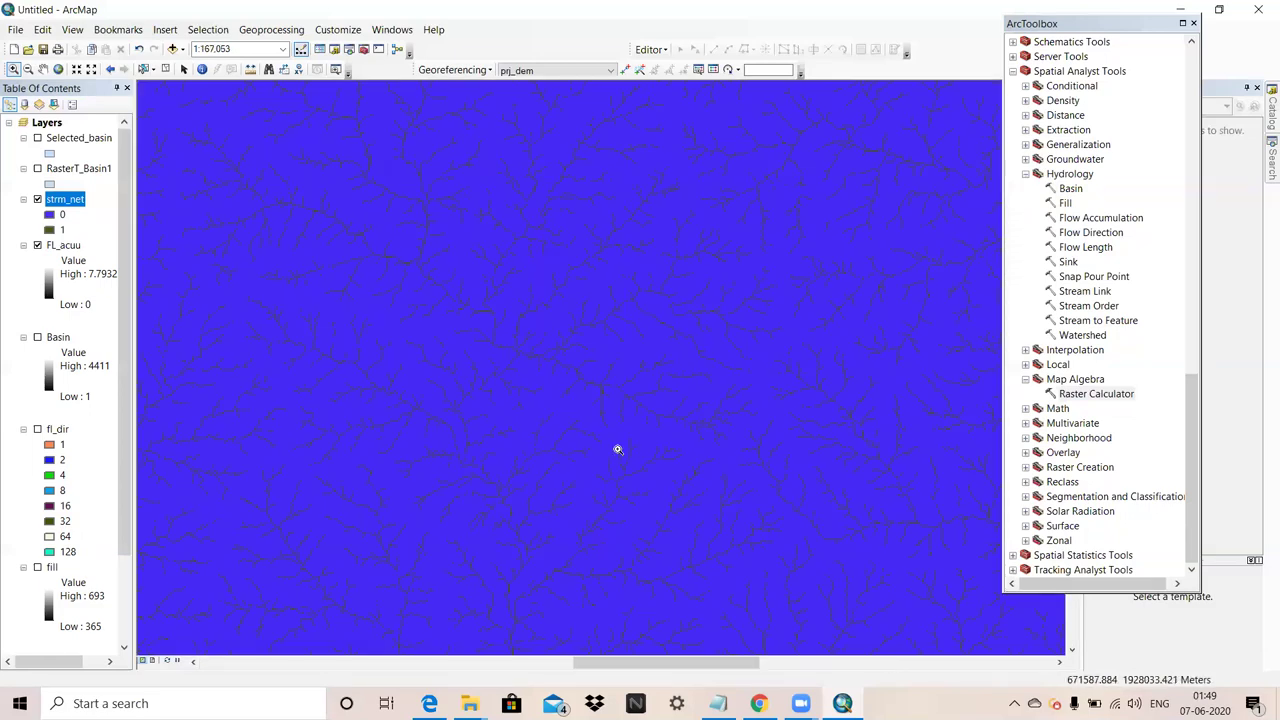
{"action": "left_click_drag", "start_coordinate": [409, 204], "coordinate": [786, 608]}
{"action": "left_click_drag", "start_coordinate": [457, 237], "coordinate": [766, 532]}
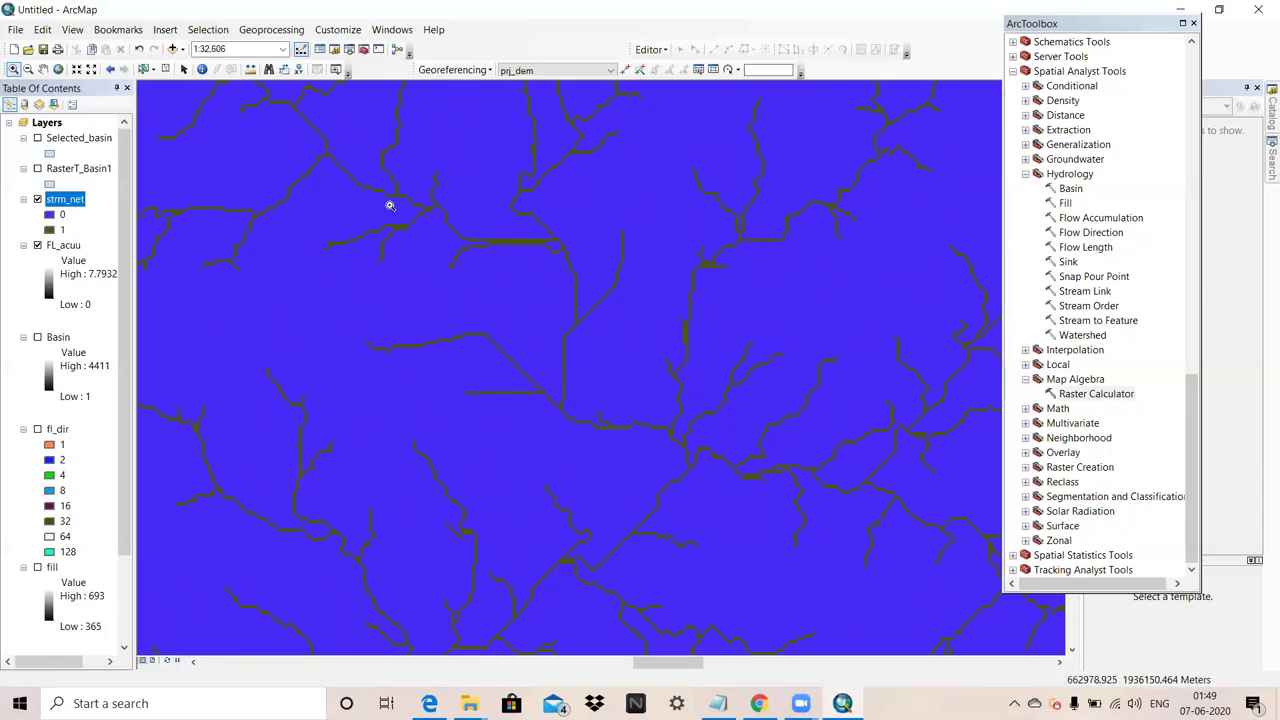
{"action": "left_click_drag", "start_coordinate": [349, 176], "coordinate": [646, 508]}
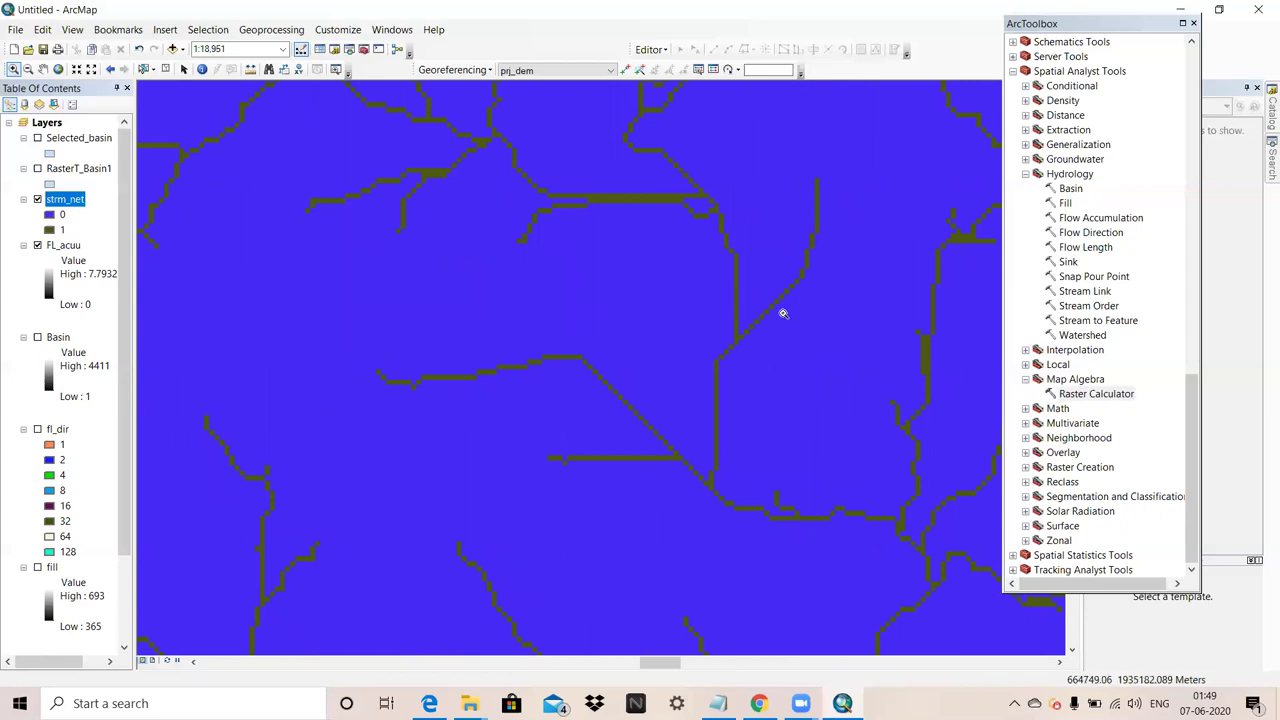
Step: Open Stream Order with strm_net as the stream raster and fl_dir as flow direction
{"action": "double_click", "coordinate": [1089, 306]}
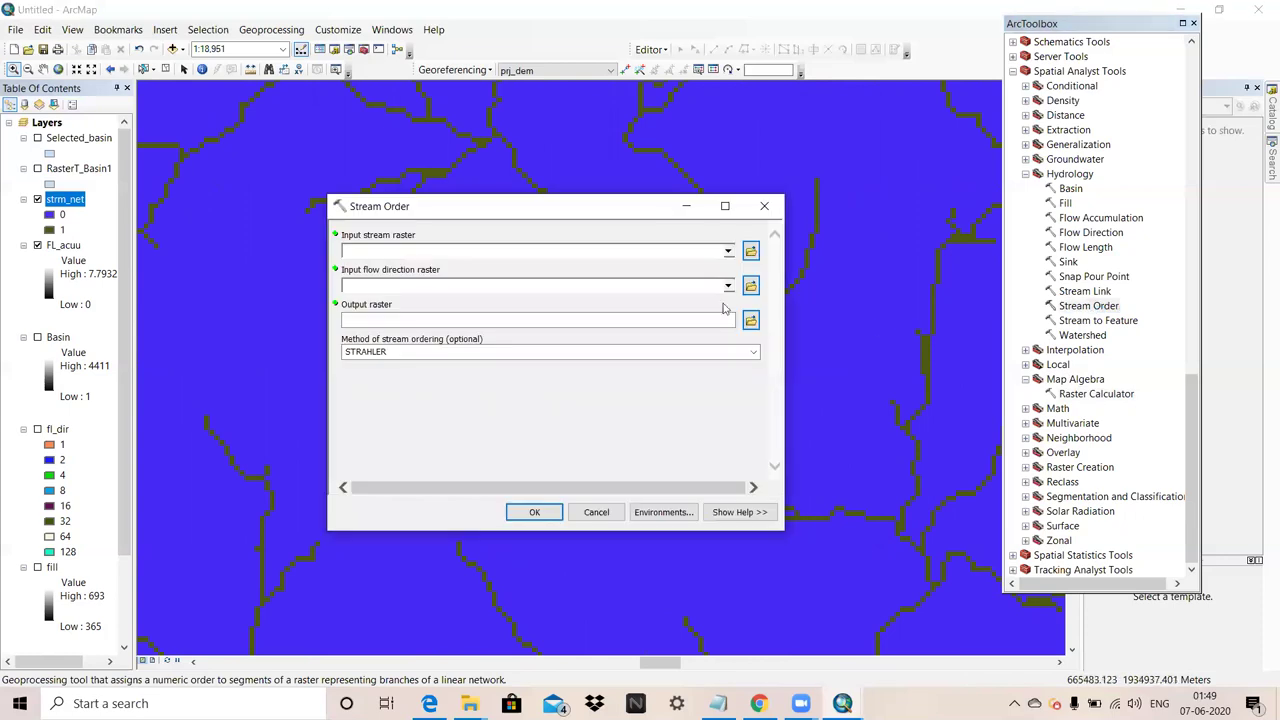
{"action": "left_click", "coordinate": [728, 253]}
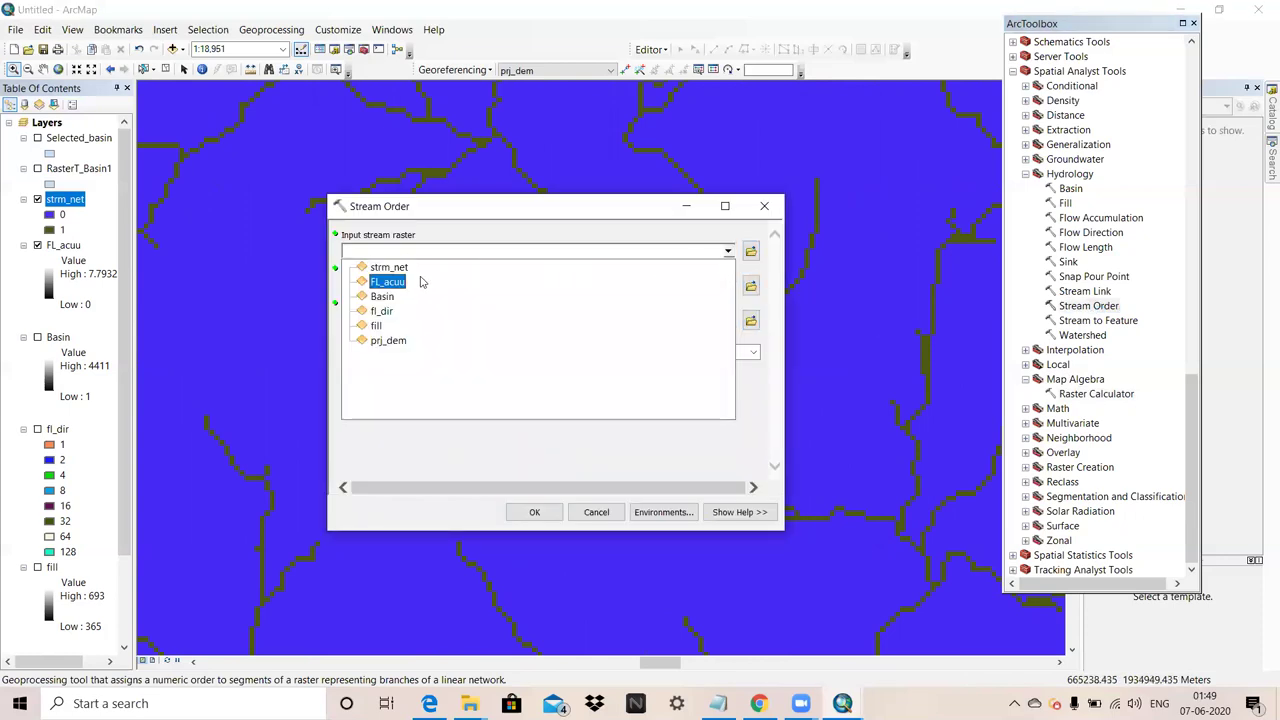
{"action": "left_click", "coordinate": [399, 272]}
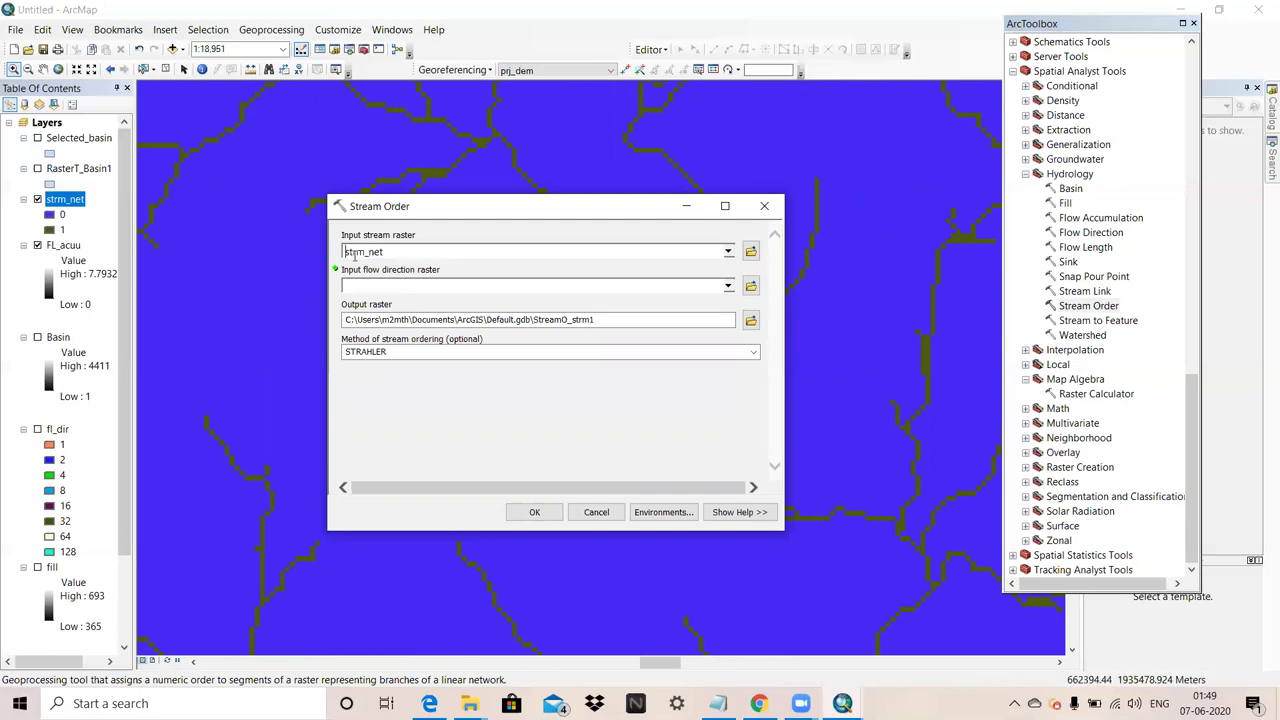
{"action": "left_click", "coordinate": [728, 287]}
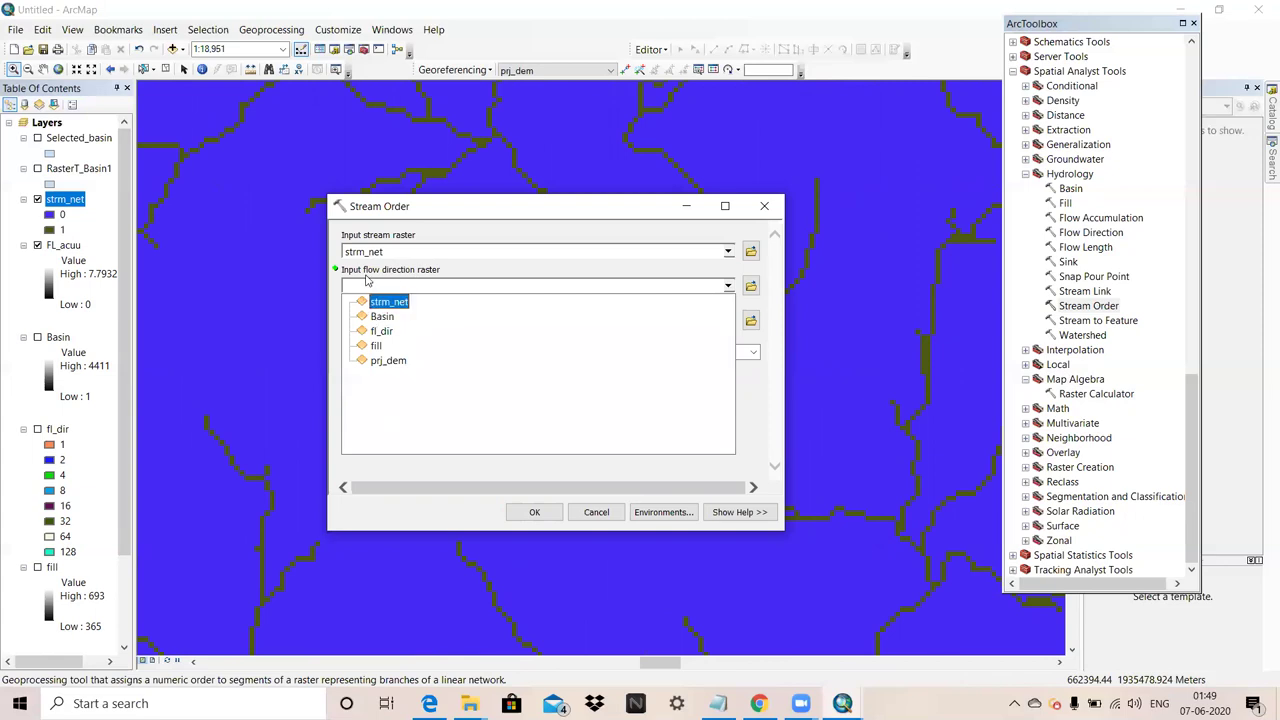
{"action": "left_click", "coordinate": [382, 331]}
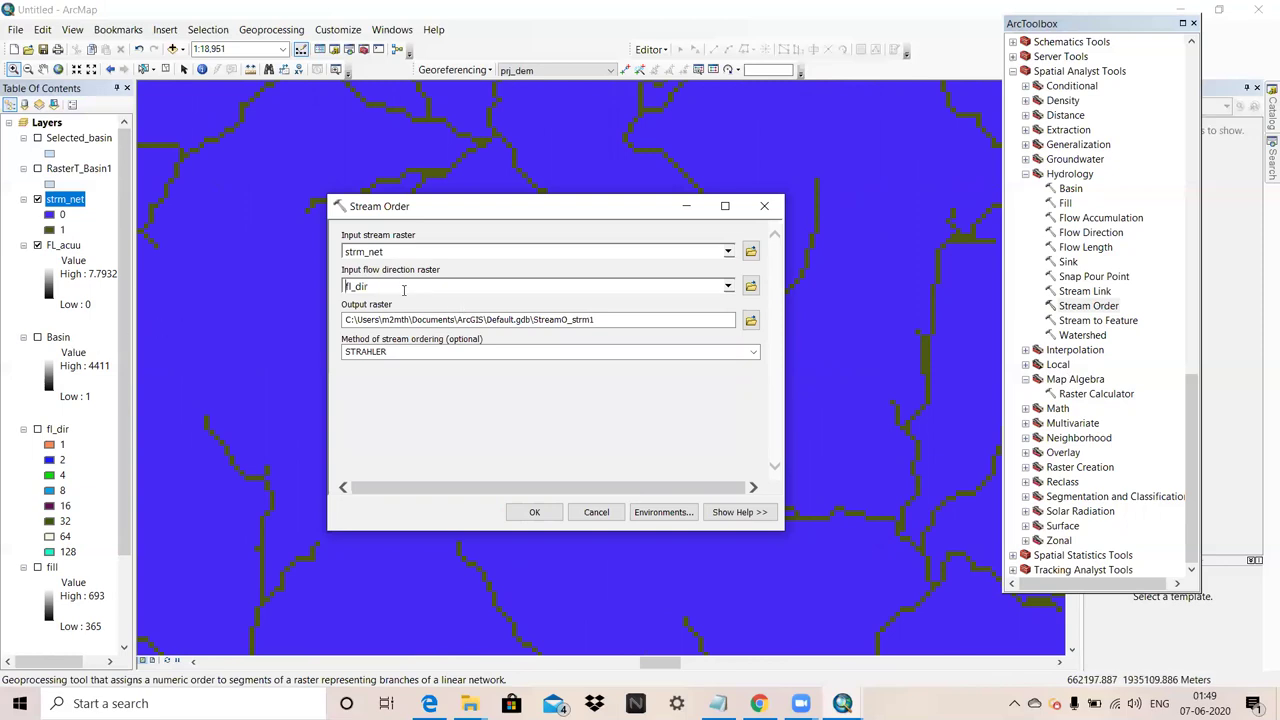
Step: Save the output as ST_order in D:\DEM, keep STRAHLER, and run the tool
{"action": "left_click", "coordinate": [751, 321]}
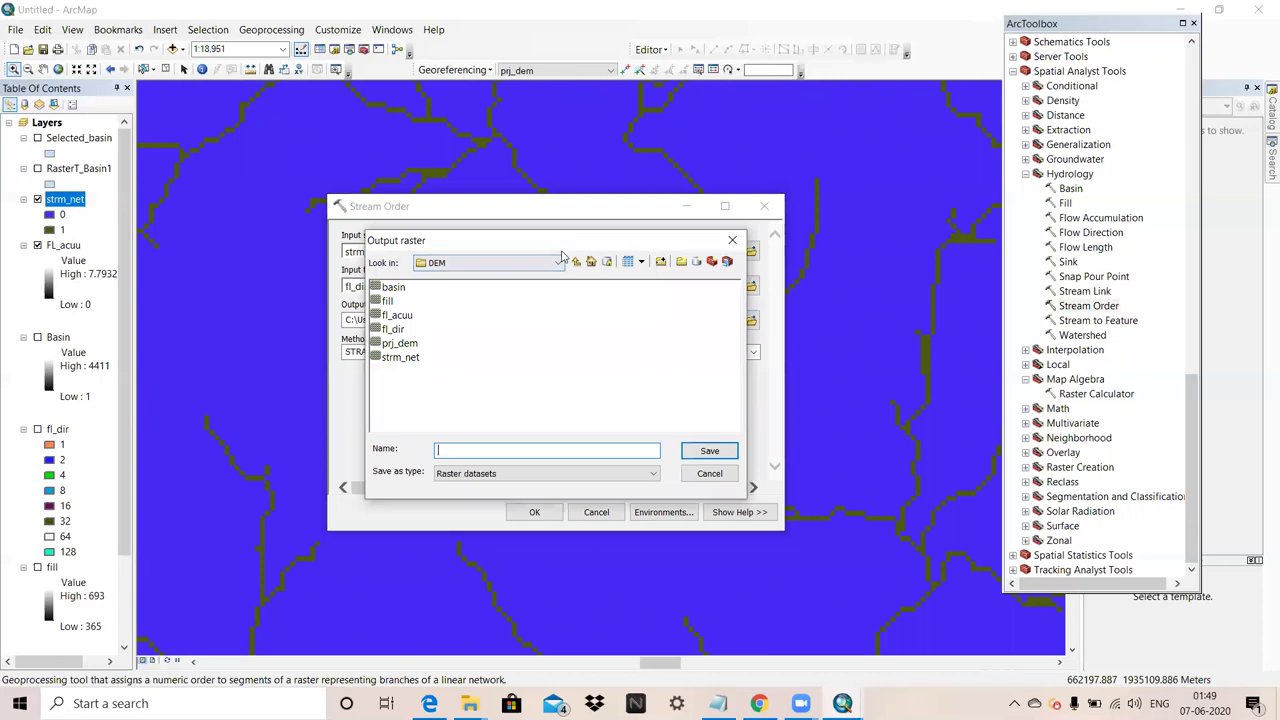
{"action": "left_click_drag", "start_coordinate": [558, 241], "coordinate": [697, 322]}
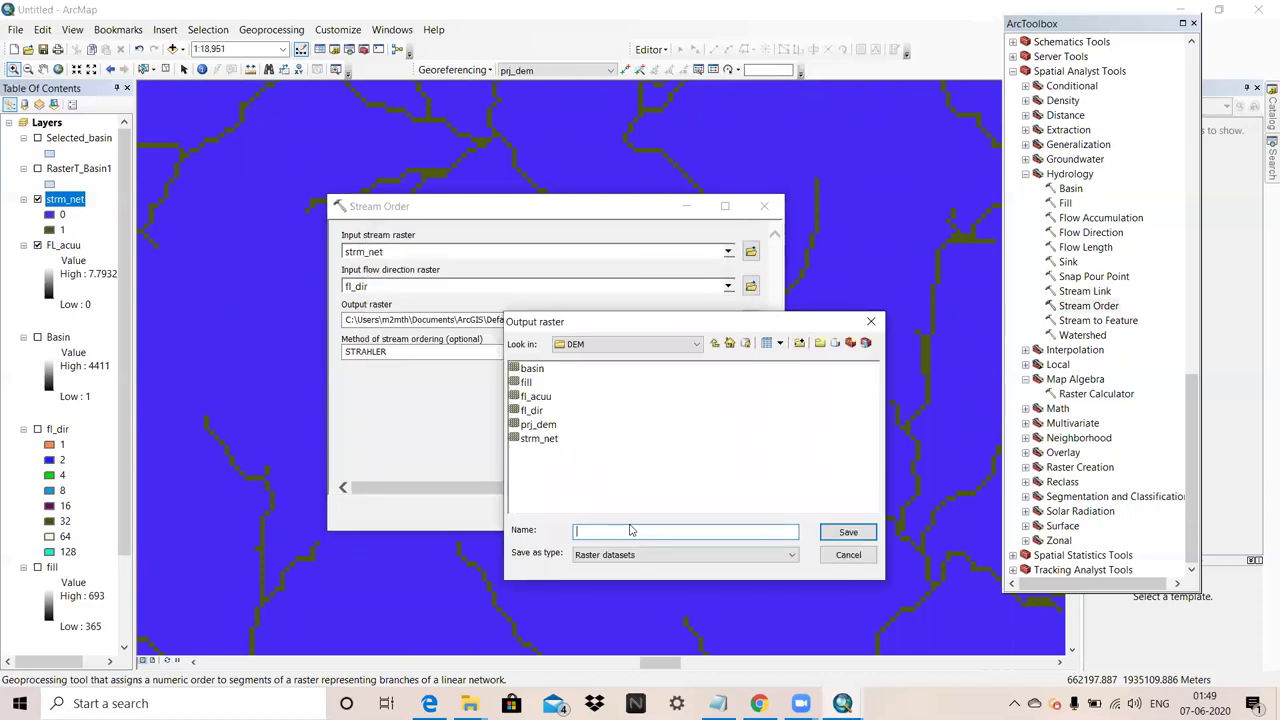
{"action": "type", "text": "STre"}
{"action": "left_click", "coordinate": [846, 531]}
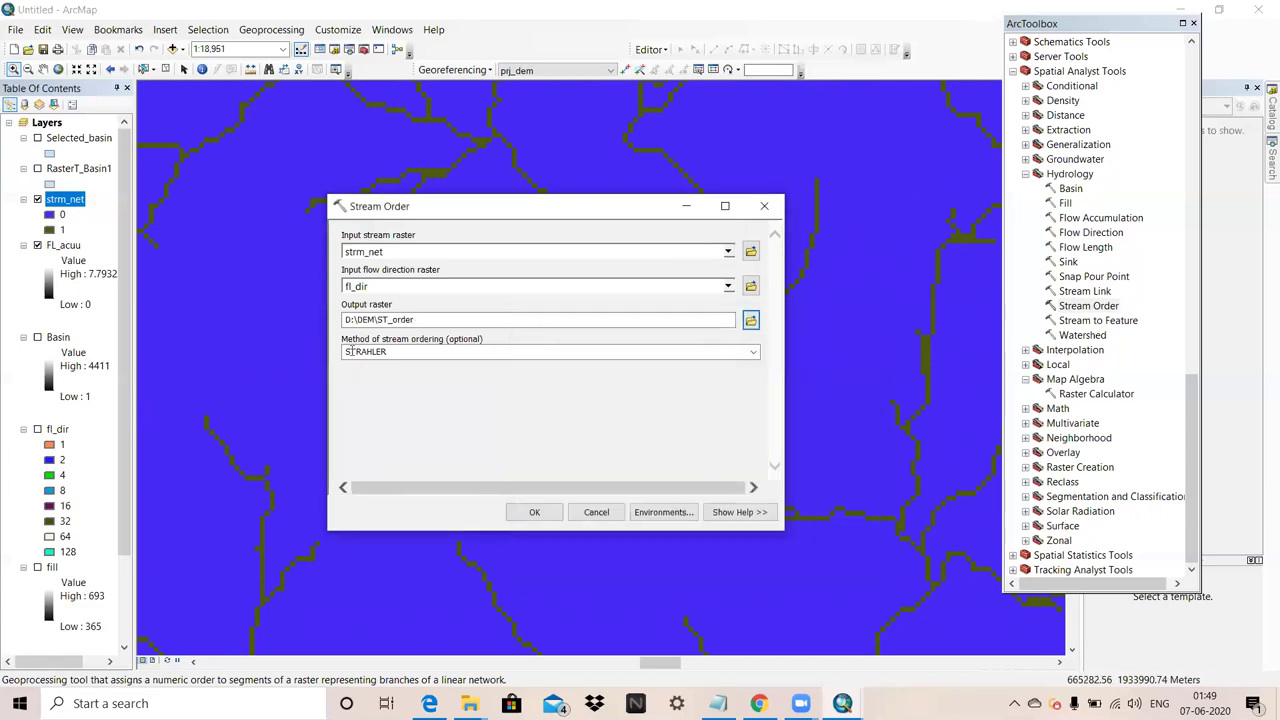
{"action": "left_click", "coordinate": [752, 353]}
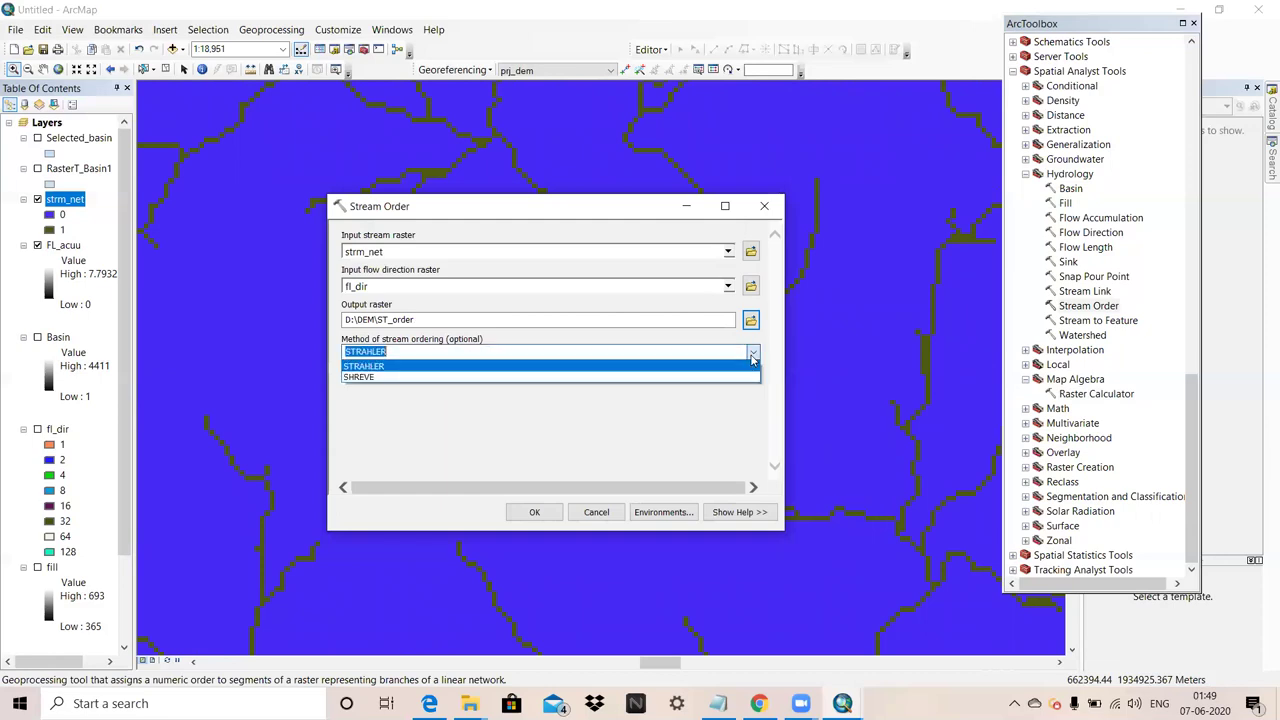
{"action": "left_click", "coordinate": [360, 352]}
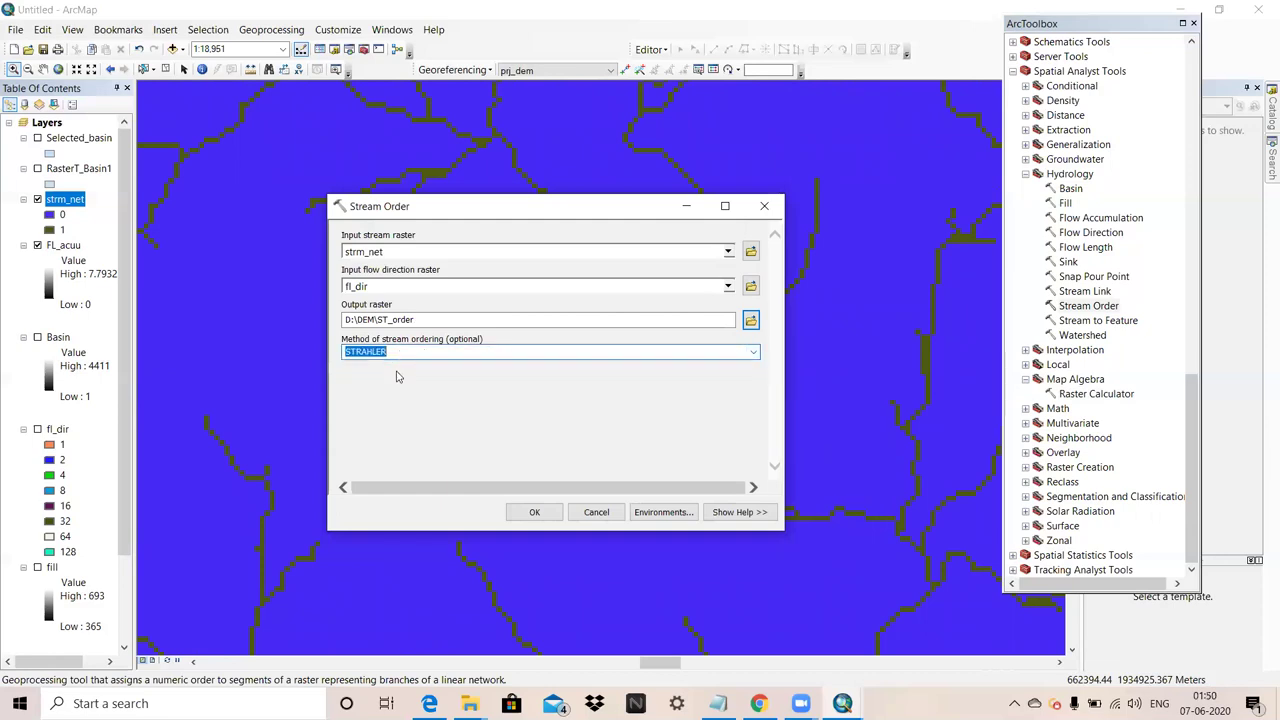
{"action": "left_click", "coordinate": [534, 513]}
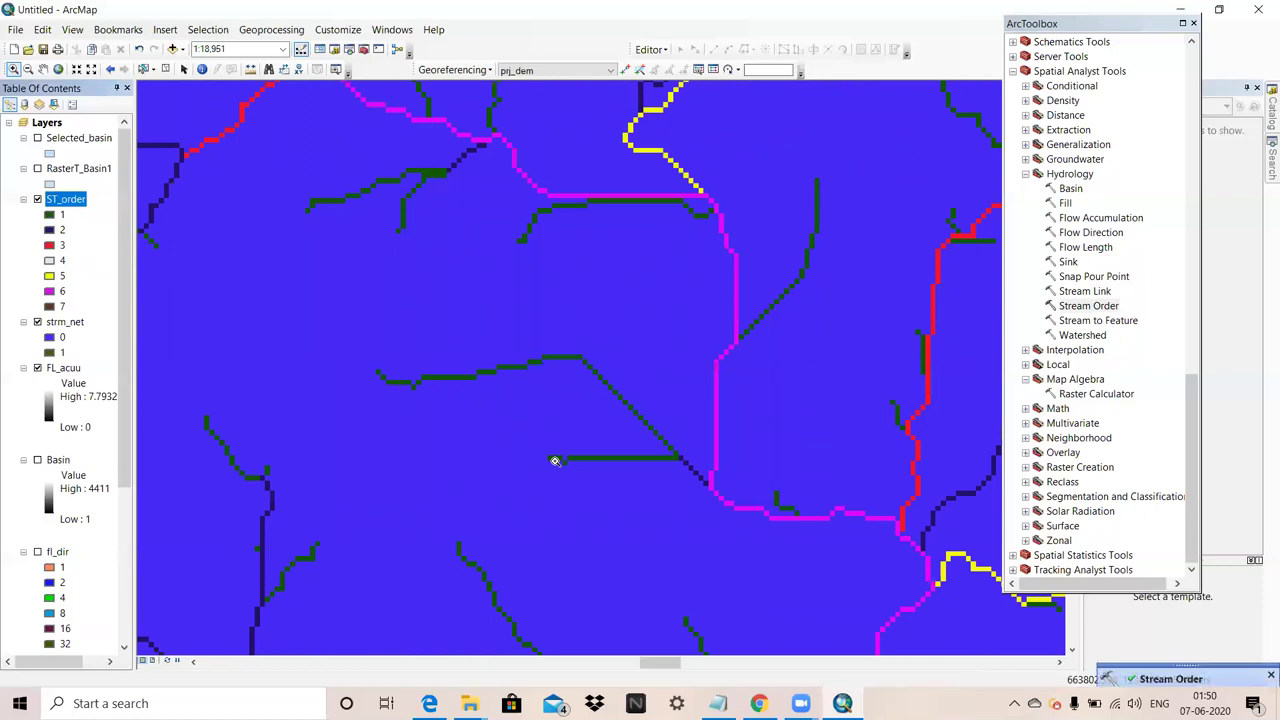
Step: Switch off strm_net and zoom around the ST_order stream orders 1 to 7
{"action": "scroll", "coordinate": [434, 386], "scroll_direction": "down", "scroll_amount": 3}
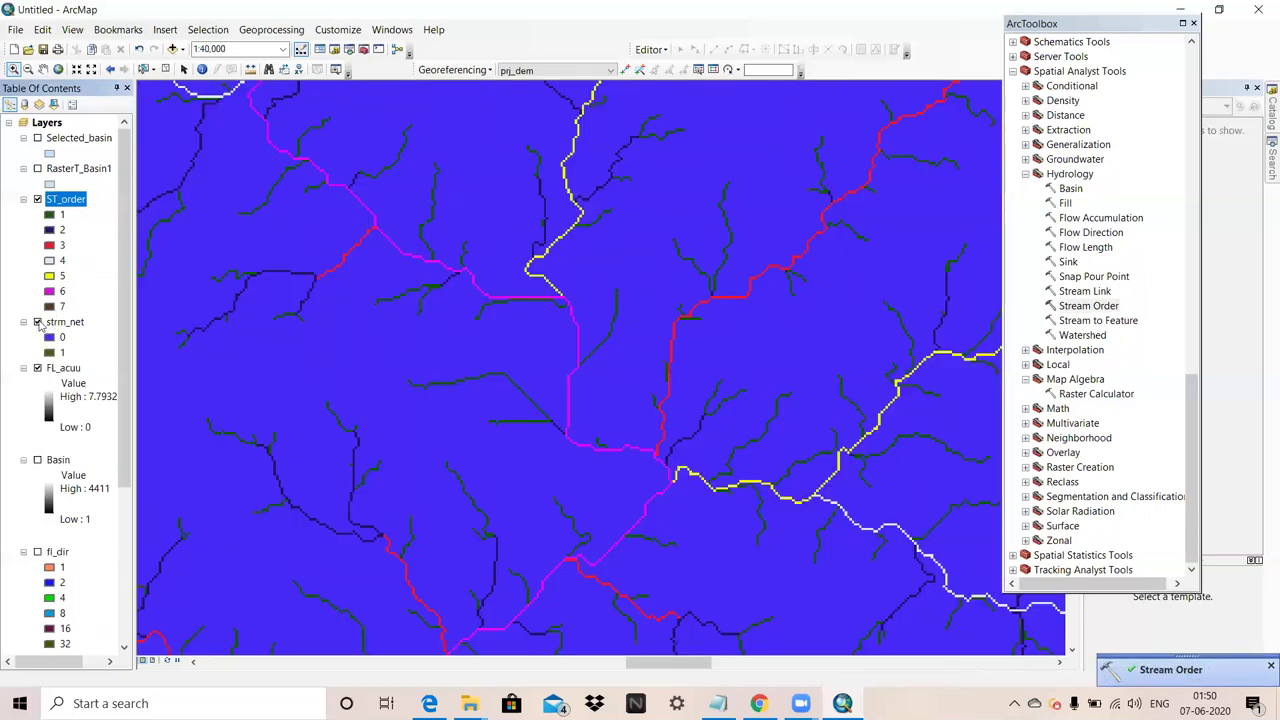
{"action": "left_click", "coordinate": [37, 322]}
{"action": "scroll", "coordinate": [675, 351], "scroll_direction": "down", "scroll_amount": 4}
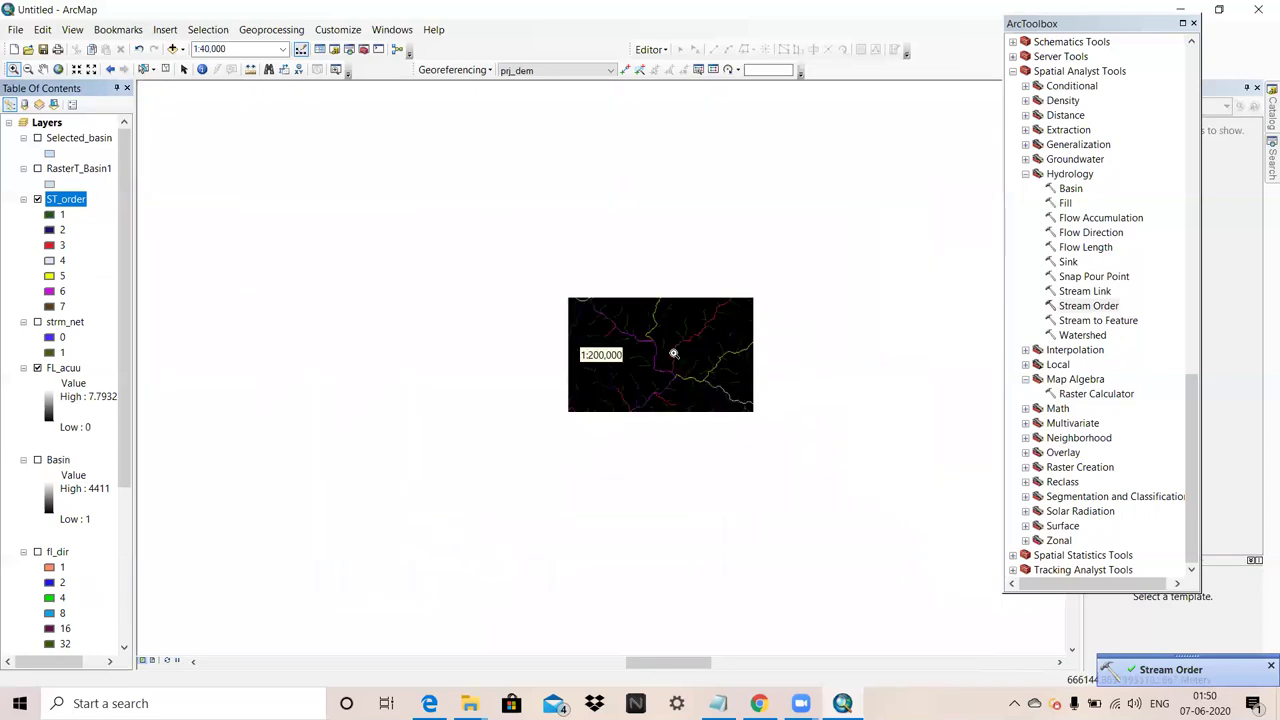
{"action": "scroll", "coordinate": [632, 390], "scroll_direction": "down", "scroll_amount": 2}
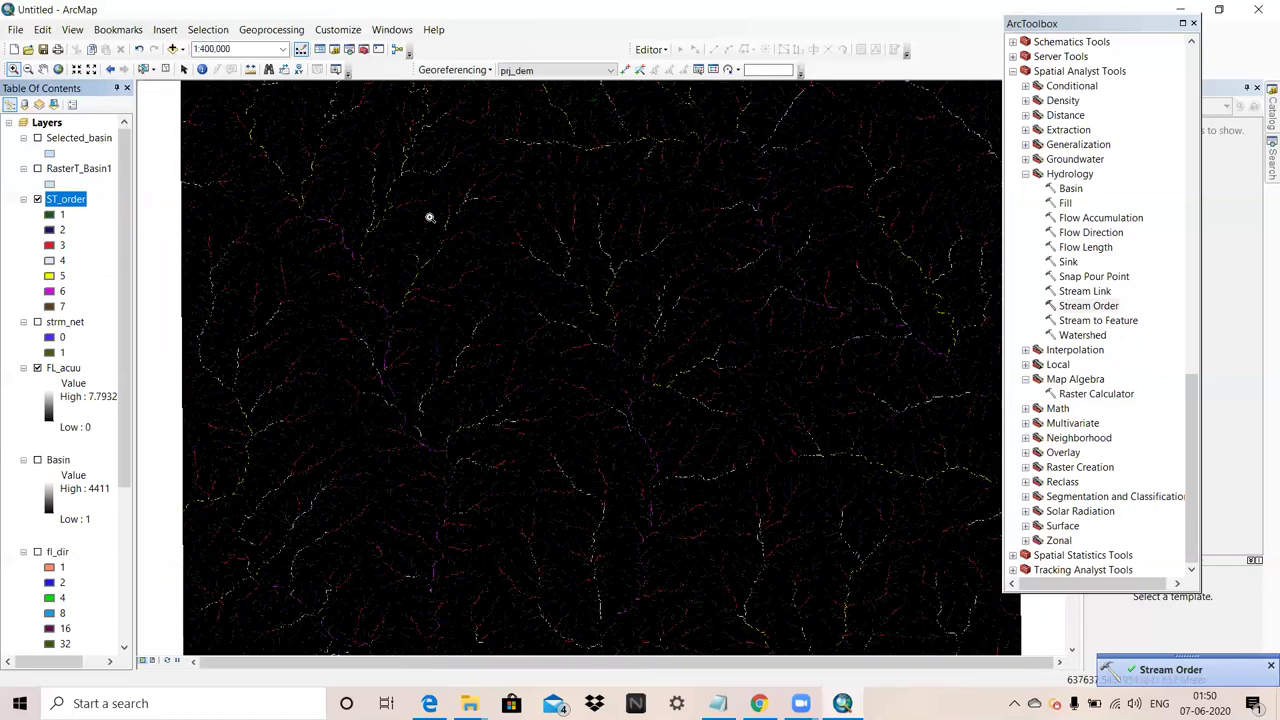
{"action": "left_click_drag", "start_coordinate": [414, 184], "coordinate": [604, 347]}
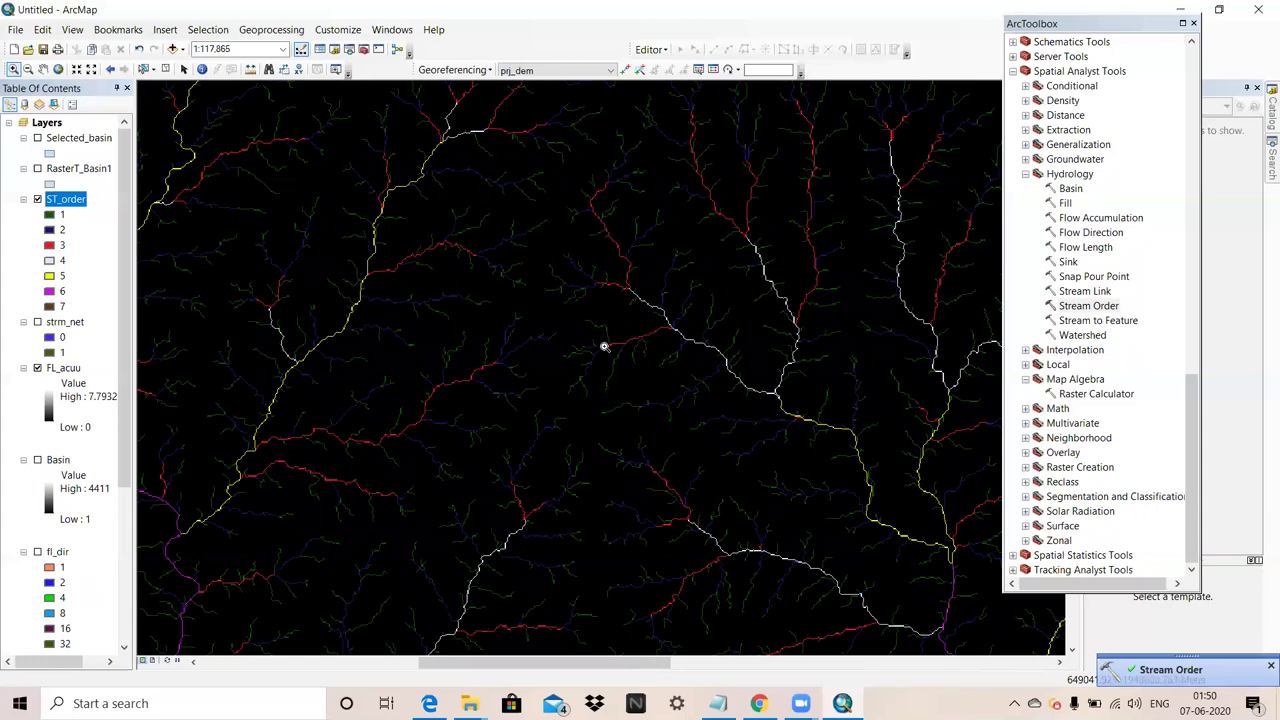
{"action": "left_click_drag", "start_coordinate": [345, 207], "coordinate": [604, 464]}
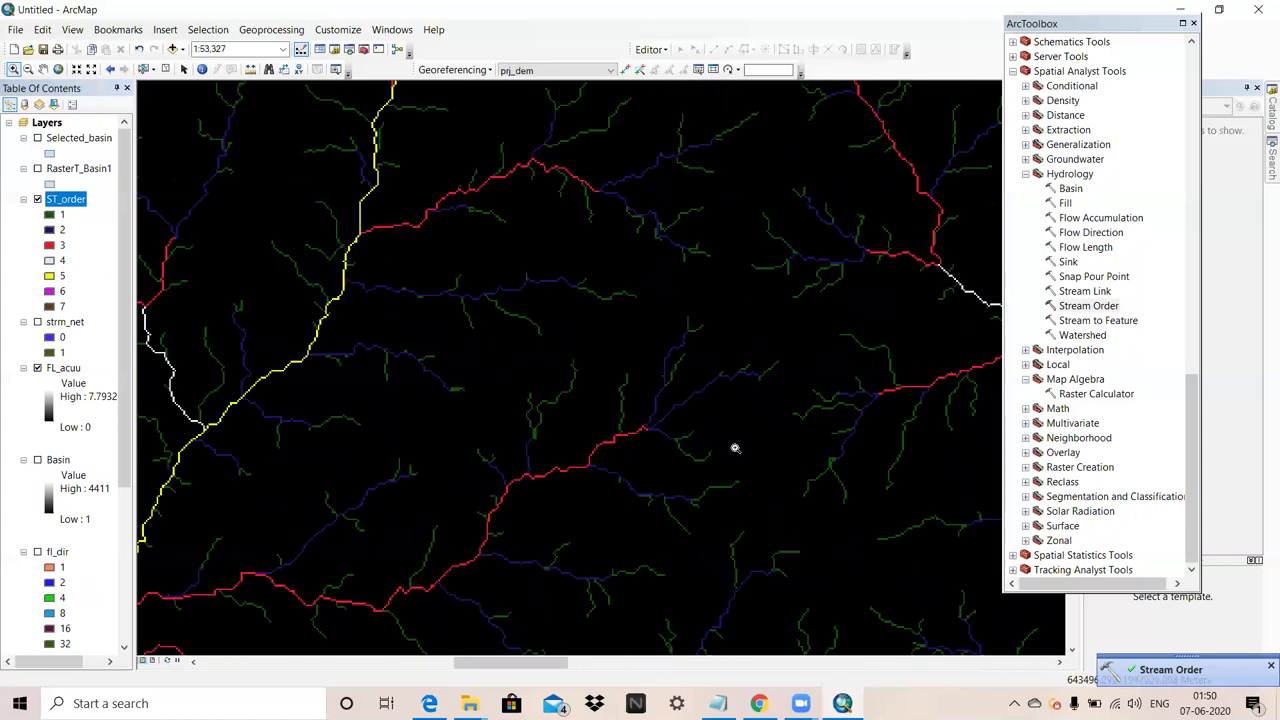
{"action": "scroll", "coordinate": [657, 381], "scroll_direction": "down", "scroll_amount": 3}
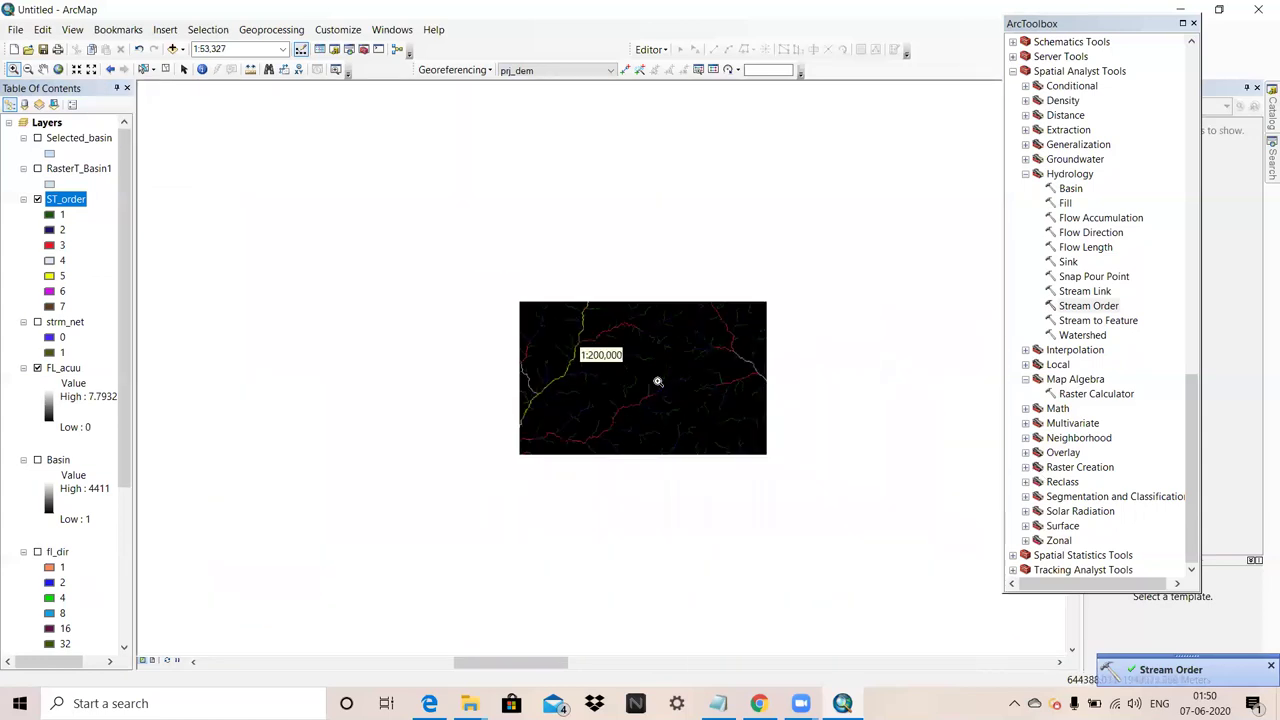
{"action": "scroll", "coordinate": [551, 311], "scroll_direction": "down", "scroll_amount": 2}
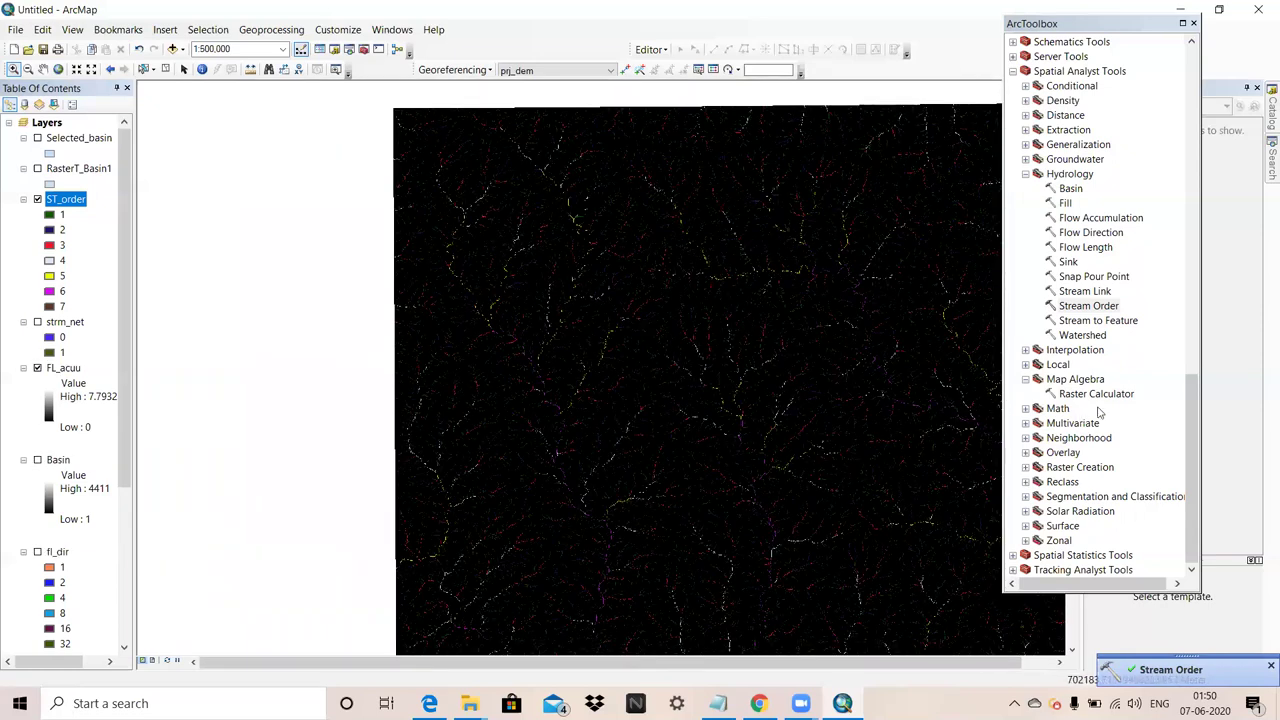
Step: Convert the ST_order raster to polylines saved as D:\DEM\str_feat.shp, using fl_dir for flow direction
{"action": "double_click", "coordinate": [1092, 321]}
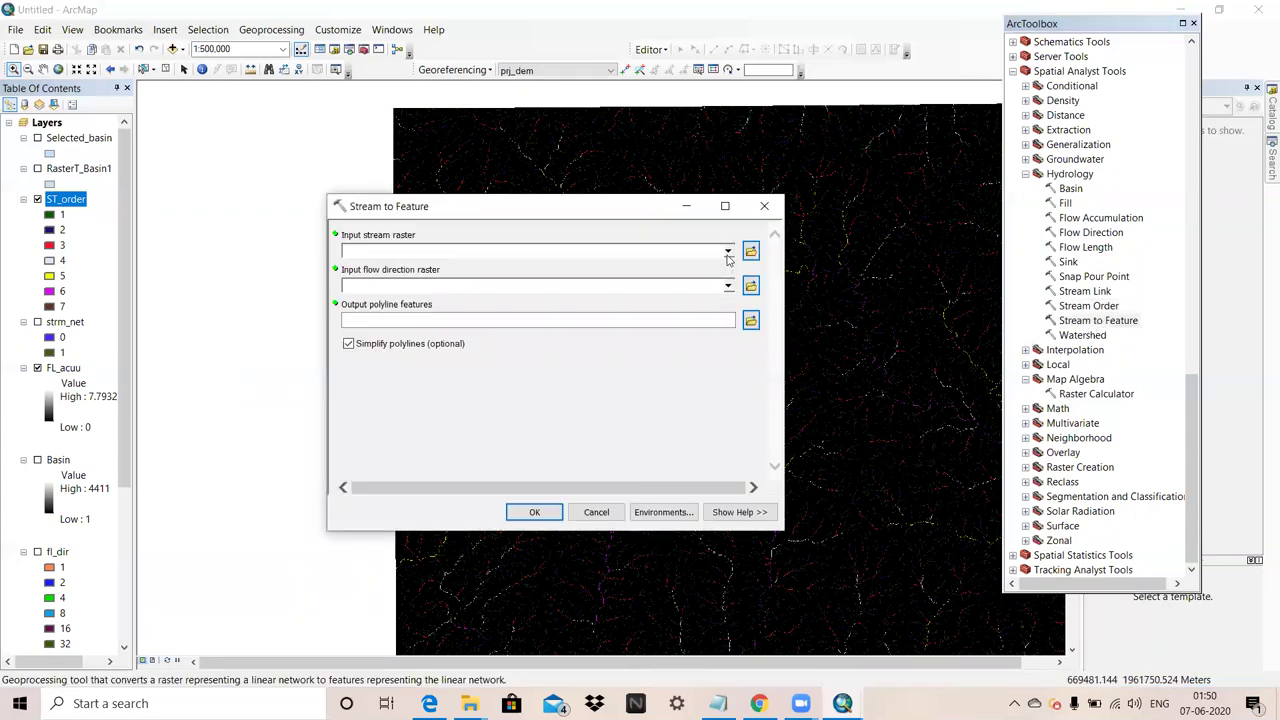
{"action": "left_click", "coordinate": [728, 252]}
{"action": "left_click", "coordinate": [390, 268]}
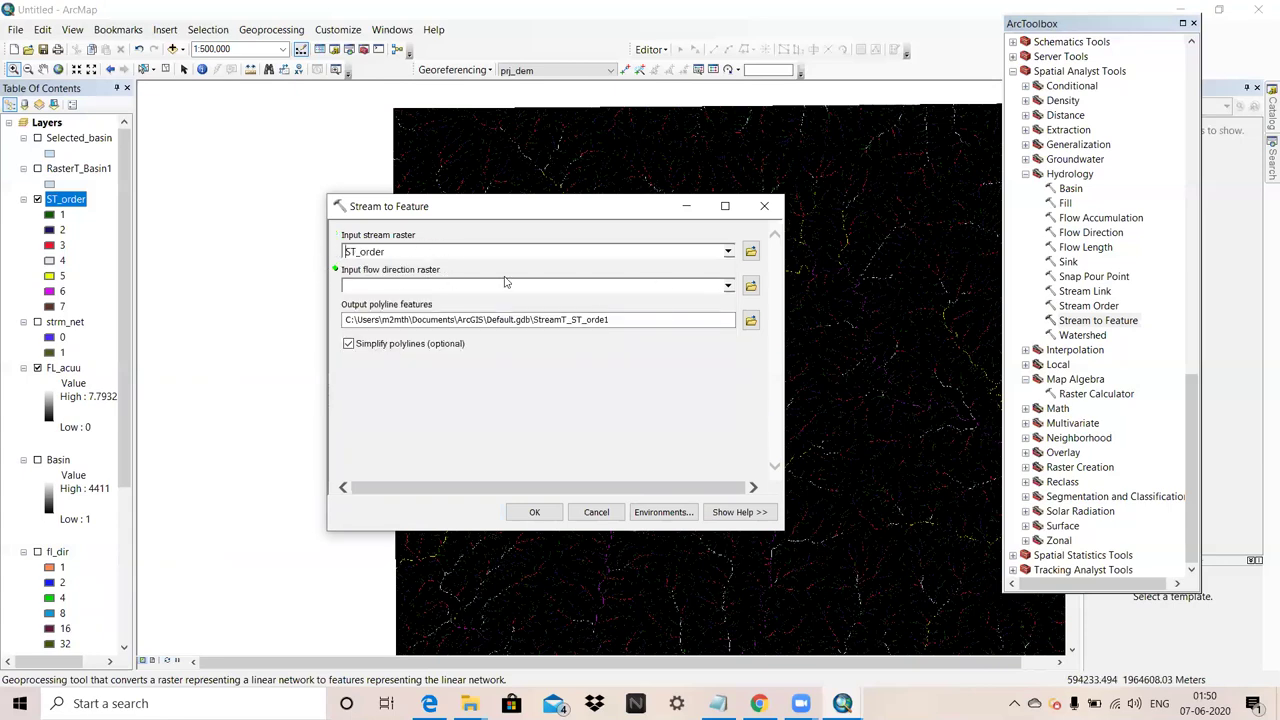
{"action": "left_click", "coordinate": [728, 287]}
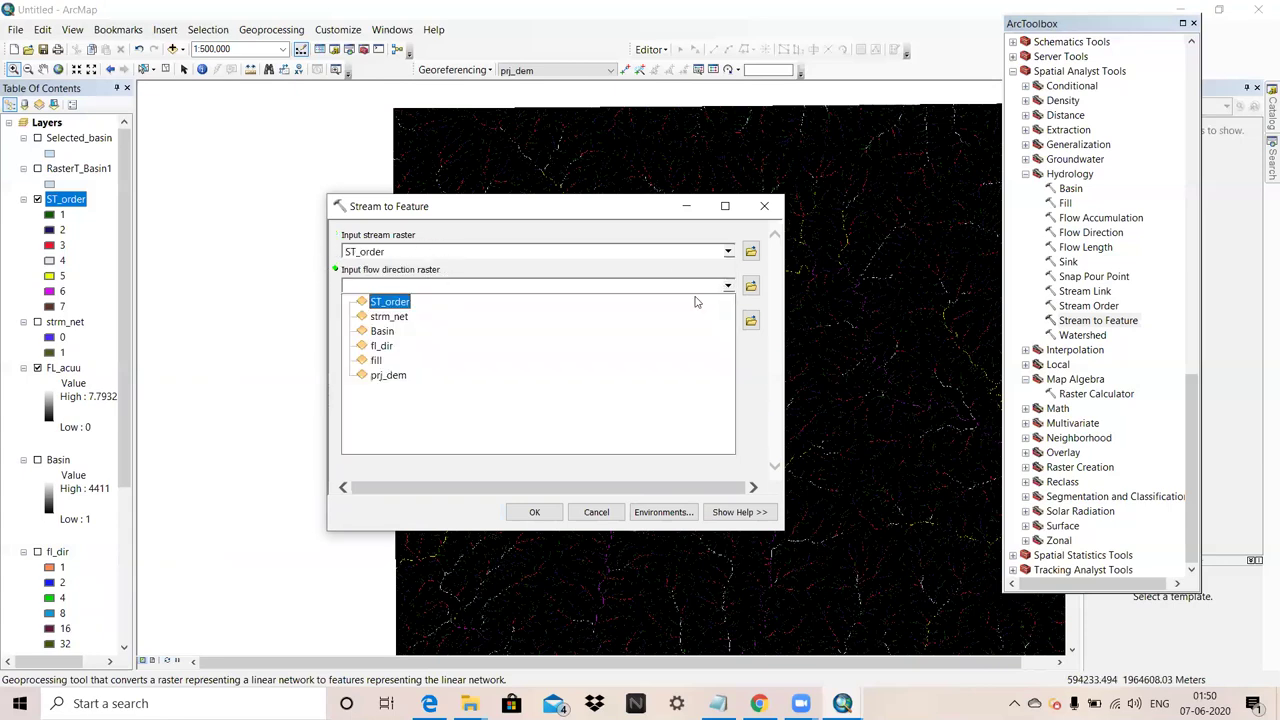
{"action": "left_click", "coordinate": [393, 345]}
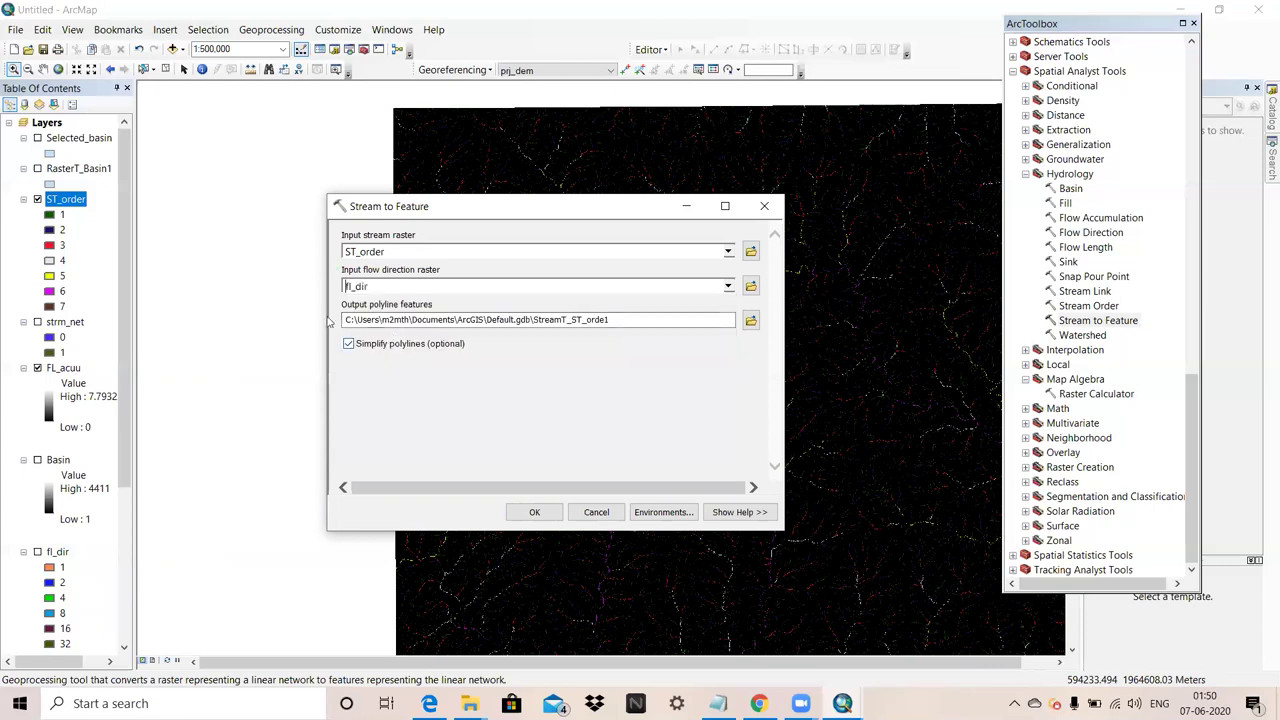
{"action": "left_click", "coordinate": [751, 320]}
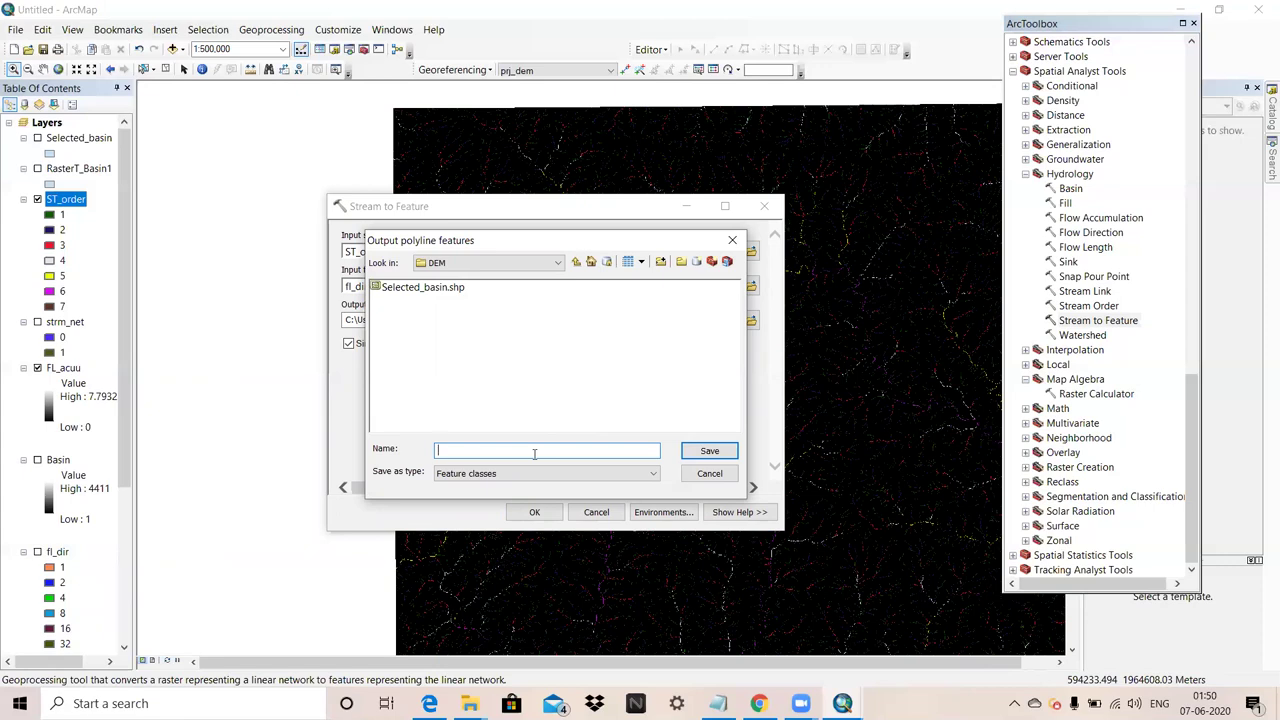
{"action": "type", "text": "str_feat"}
{"action": "left_click", "coordinate": [709, 451]}
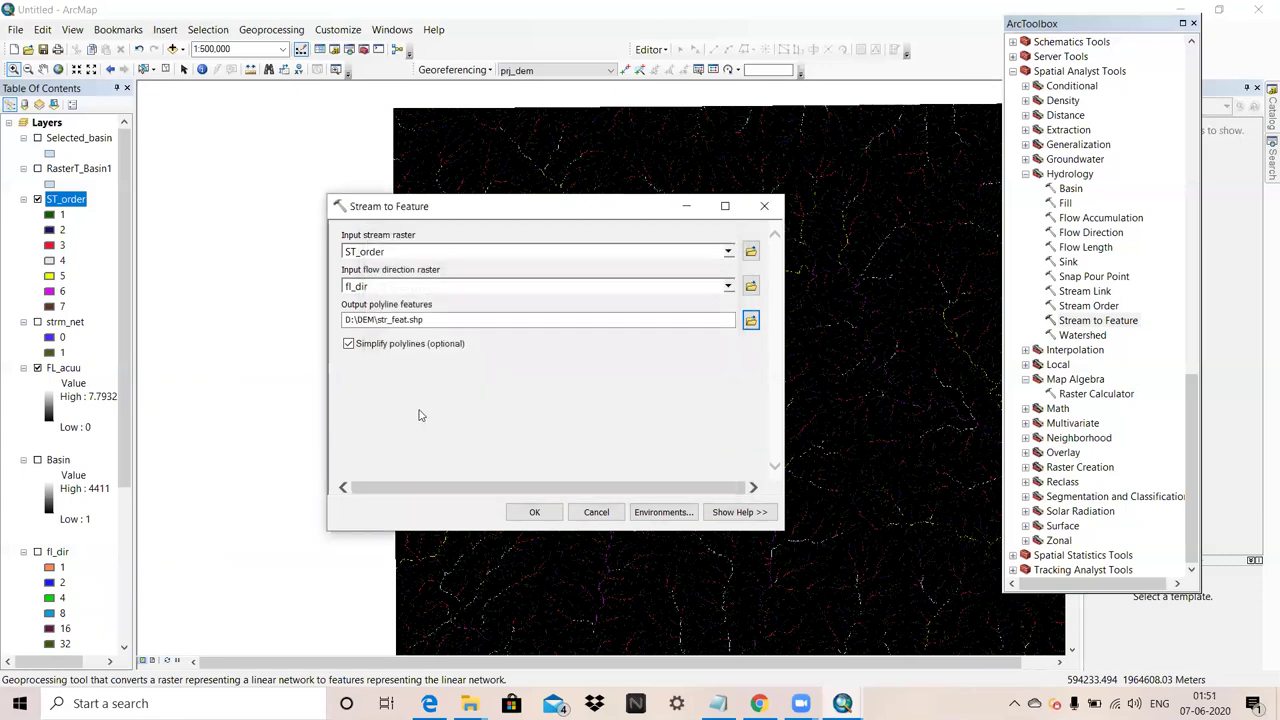
{"action": "left_click", "coordinate": [530, 517]}
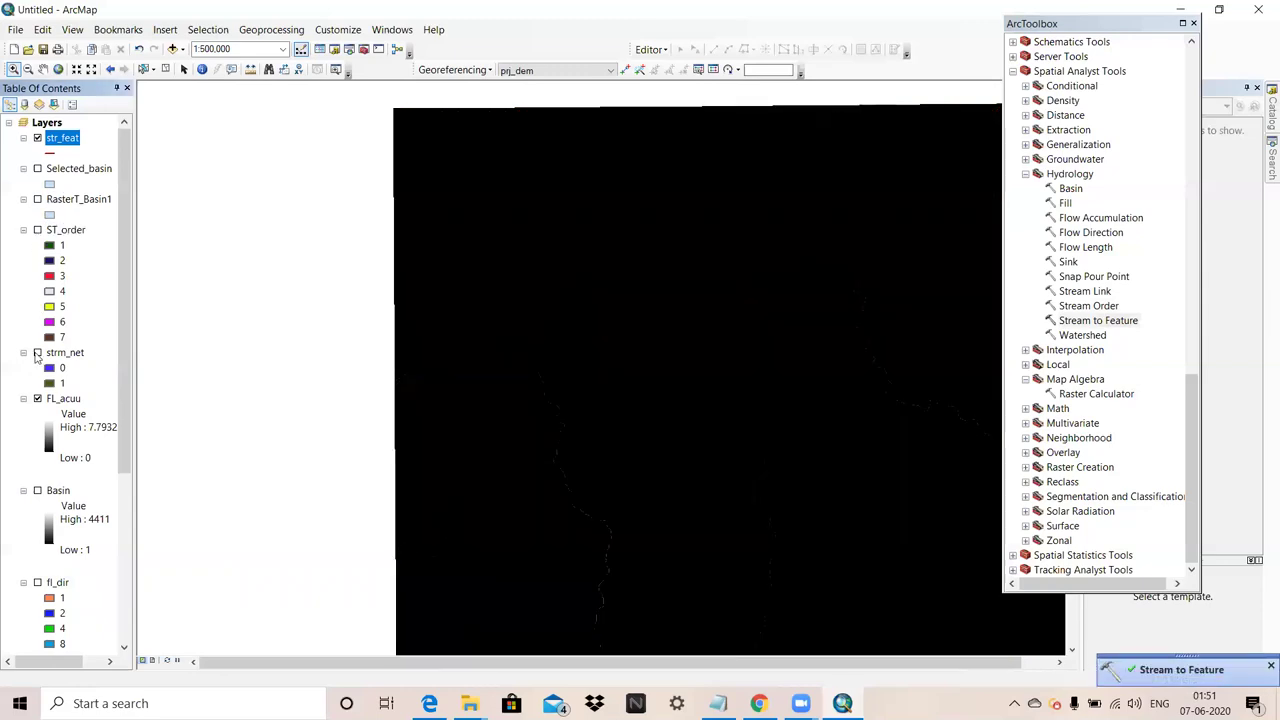
Step: Symbolize str_feat by unique GRID_CODE values, adding all values 1–7 as separate colours
{"action": "scroll", "coordinate": [42, 450], "scroll_direction": "down", "scroll_amount": 5}
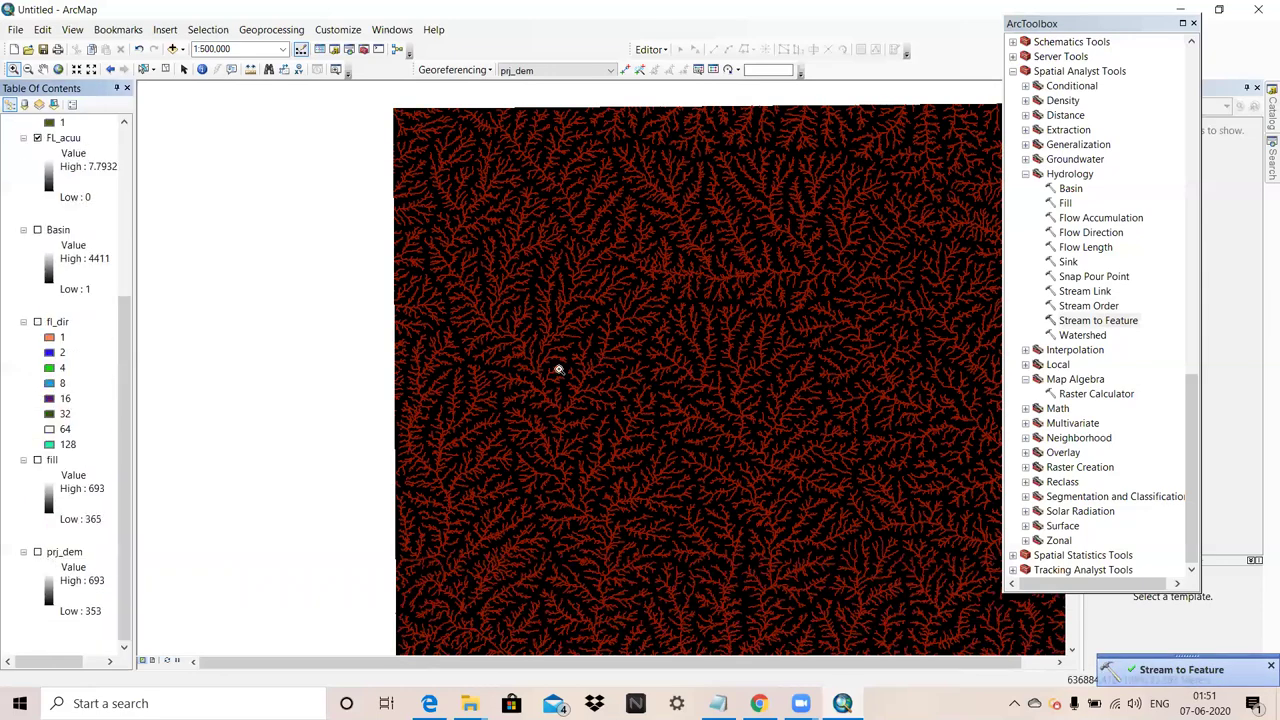
{"action": "scroll", "coordinate": [557, 366], "scroll_direction": "up", "scroll_amount": 2}
{"action": "scroll", "coordinate": [712, 264], "scroll_direction": "down", "scroll_amount": 2}
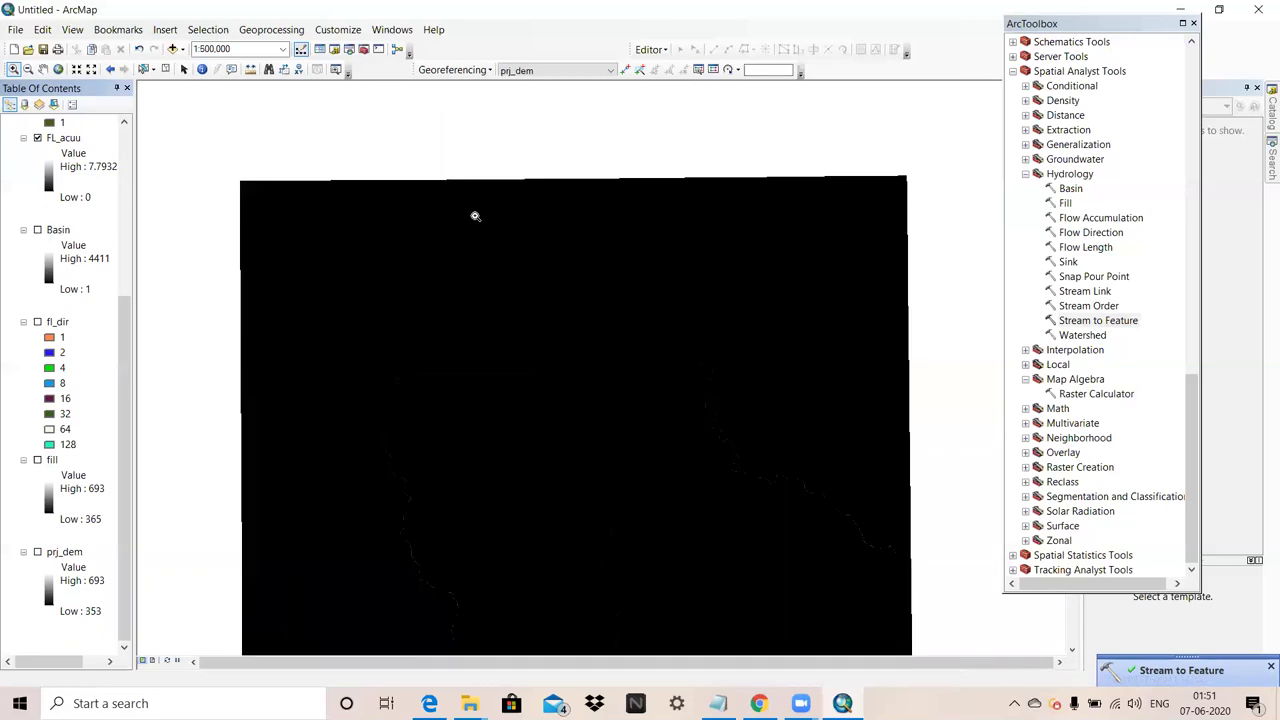
{"action": "scroll", "coordinate": [55, 183], "scroll_direction": "up", "scroll_amount": 5}
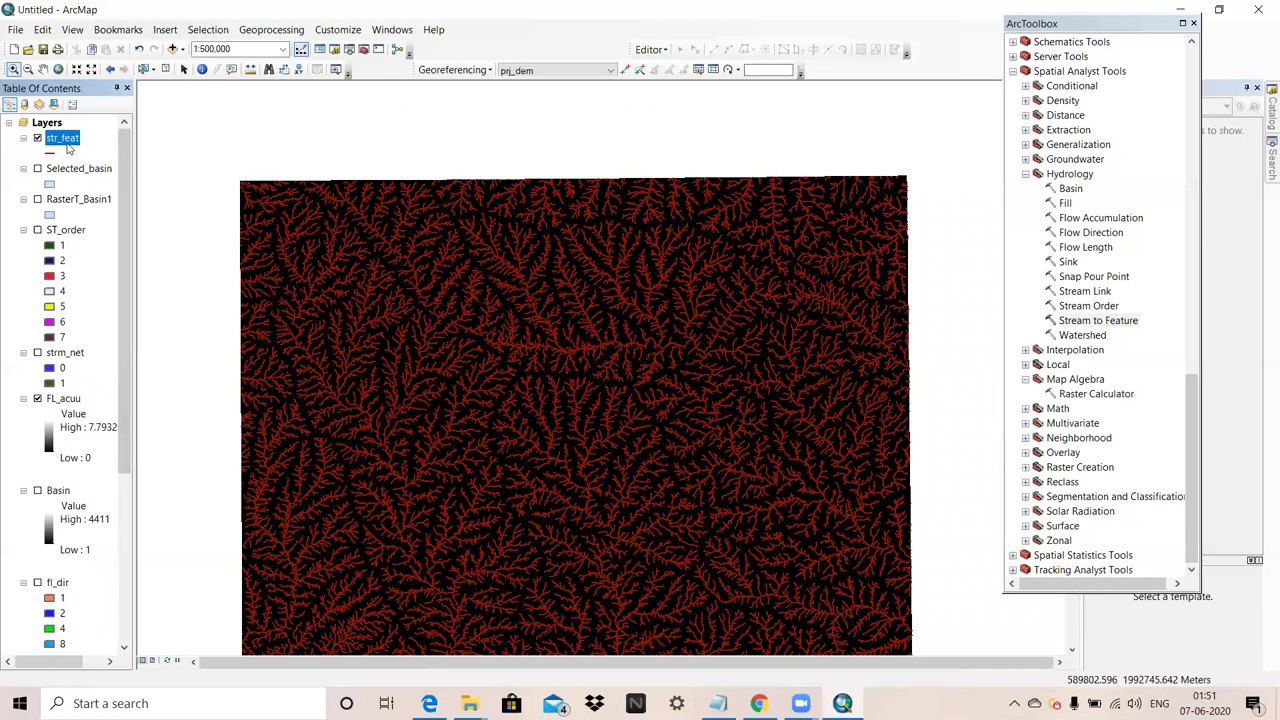
{"action": "right_click", "coordinate": [68, 148]}
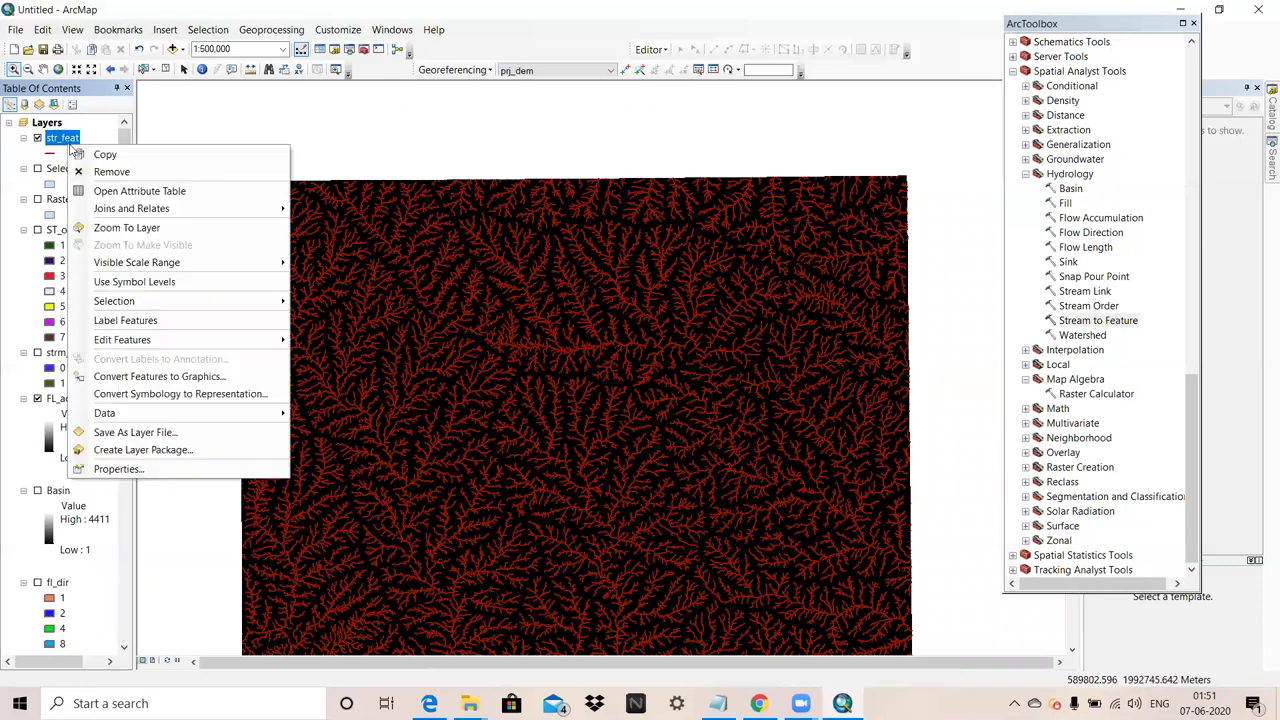
{"action": "left_click", "coordinate": [150, 466]}
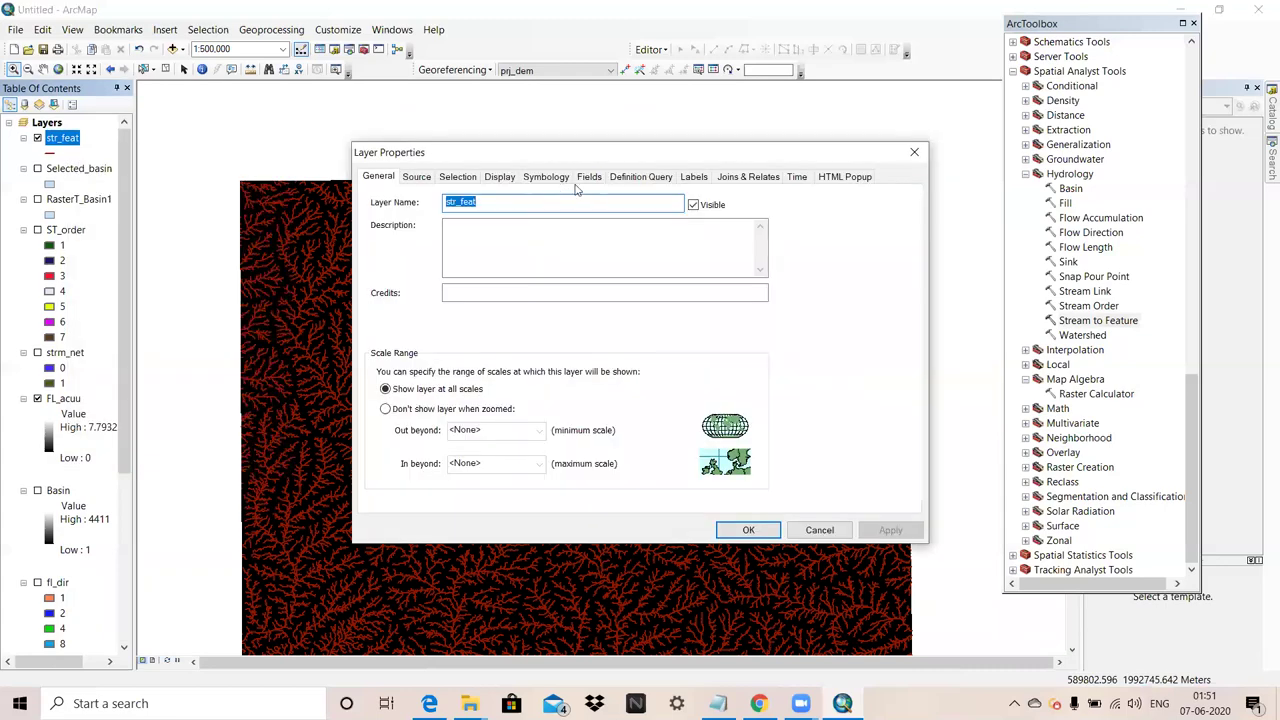
{"action": "left_click", "coordinate": [545, 177]}
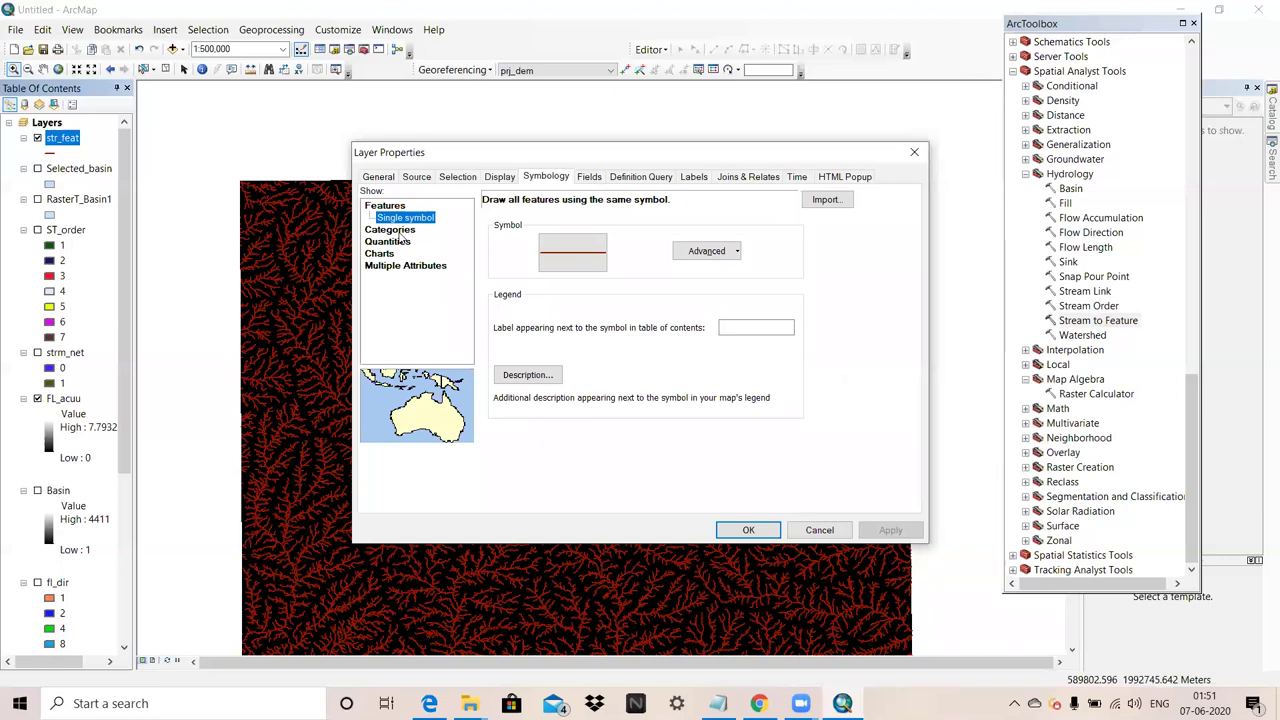
{"action": "left_click", "coordinate": [398, 231]}
{"action": "left_click", "coordinate": [555, 234]}
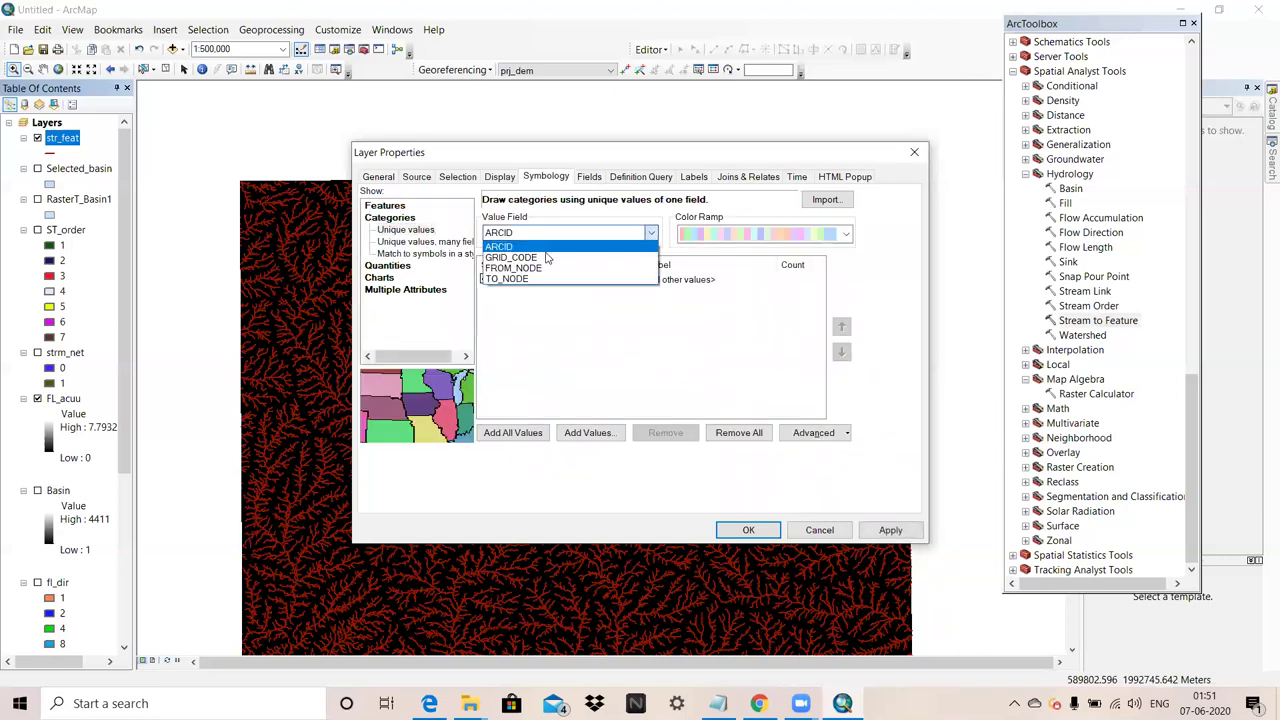
{"action": "left_click", "coordinate": [547, 259]}
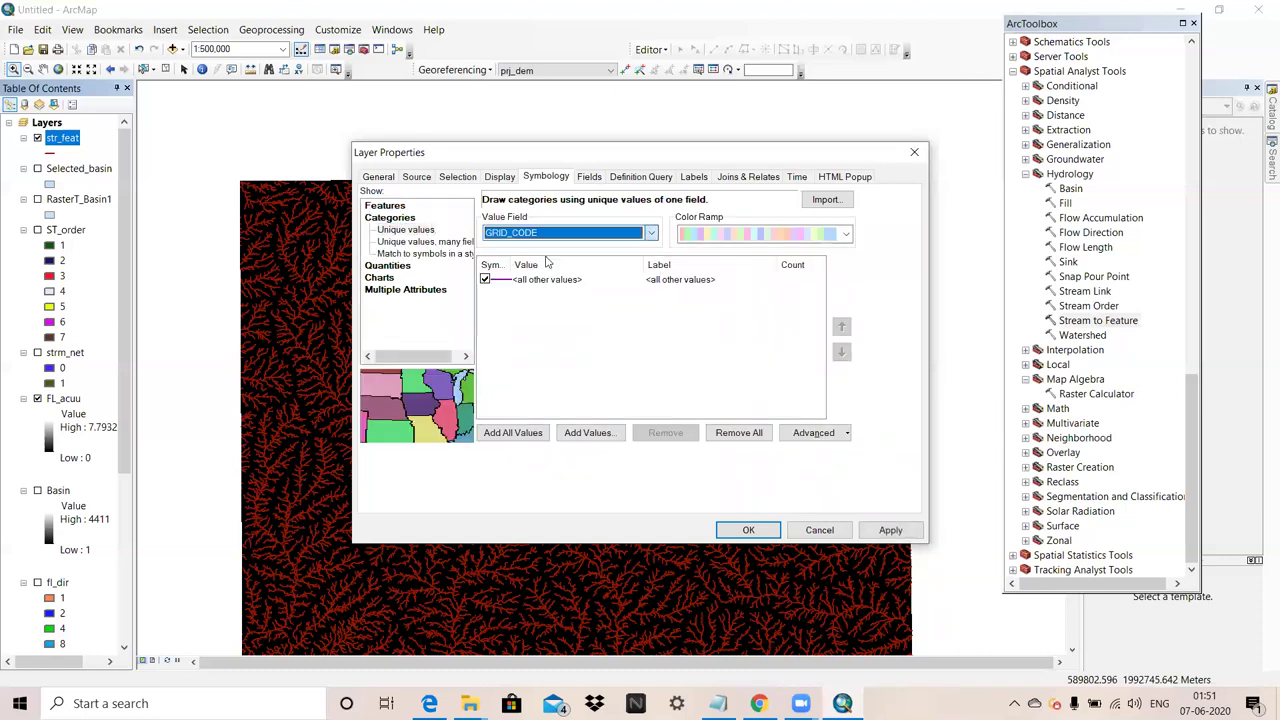
{"action": "left_click", "coordinate": [513, 433]}
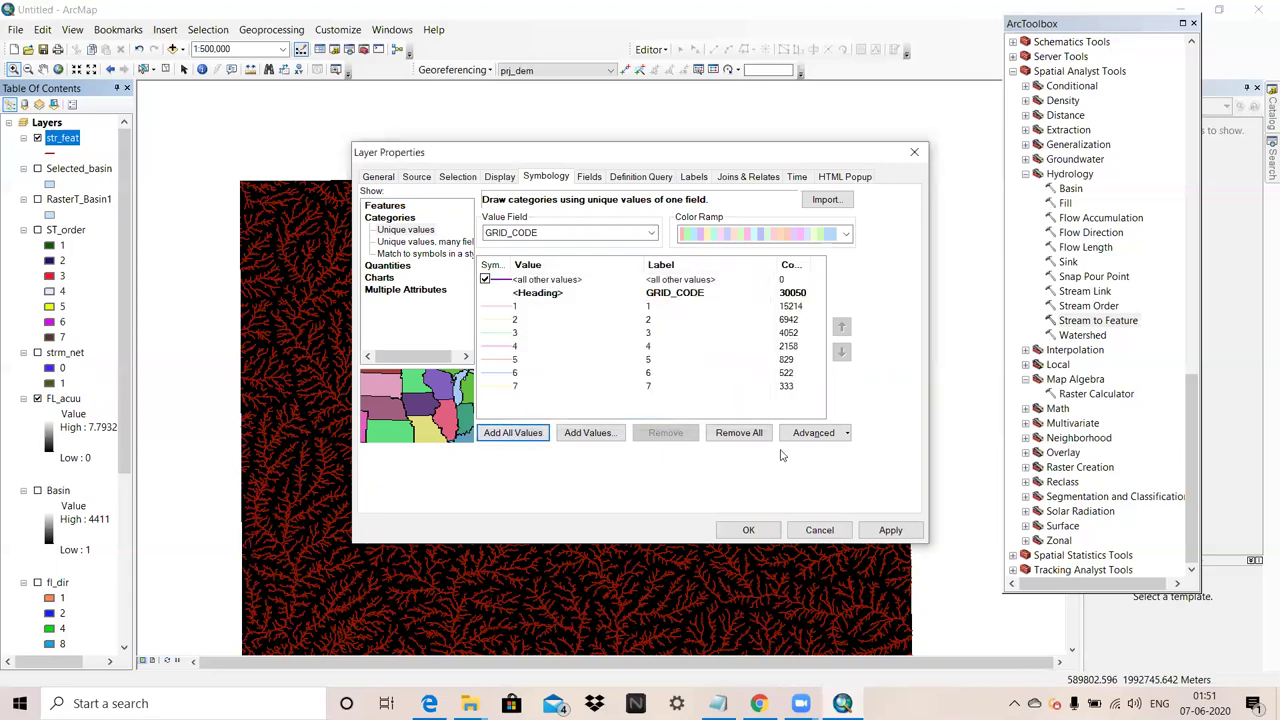
{"action": "left_click", "coordinate": [890, 530]}
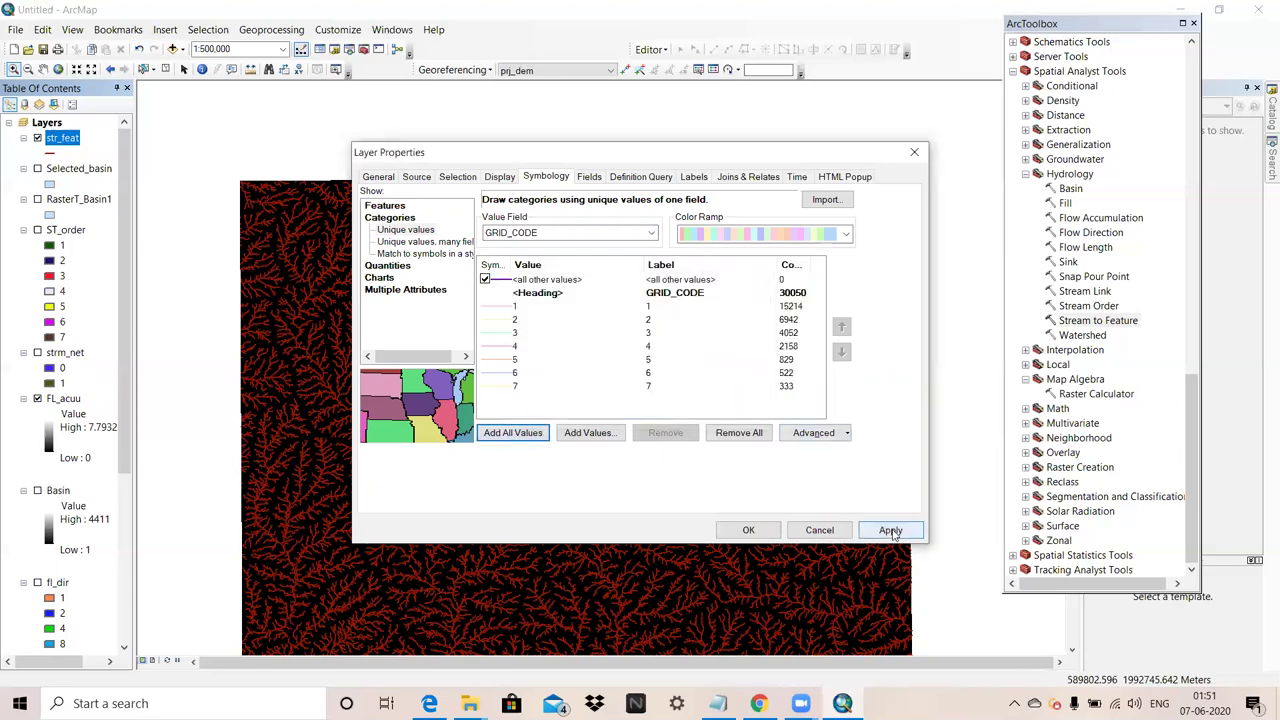
{"action": "left_click", "coordinate": [745, 528]}
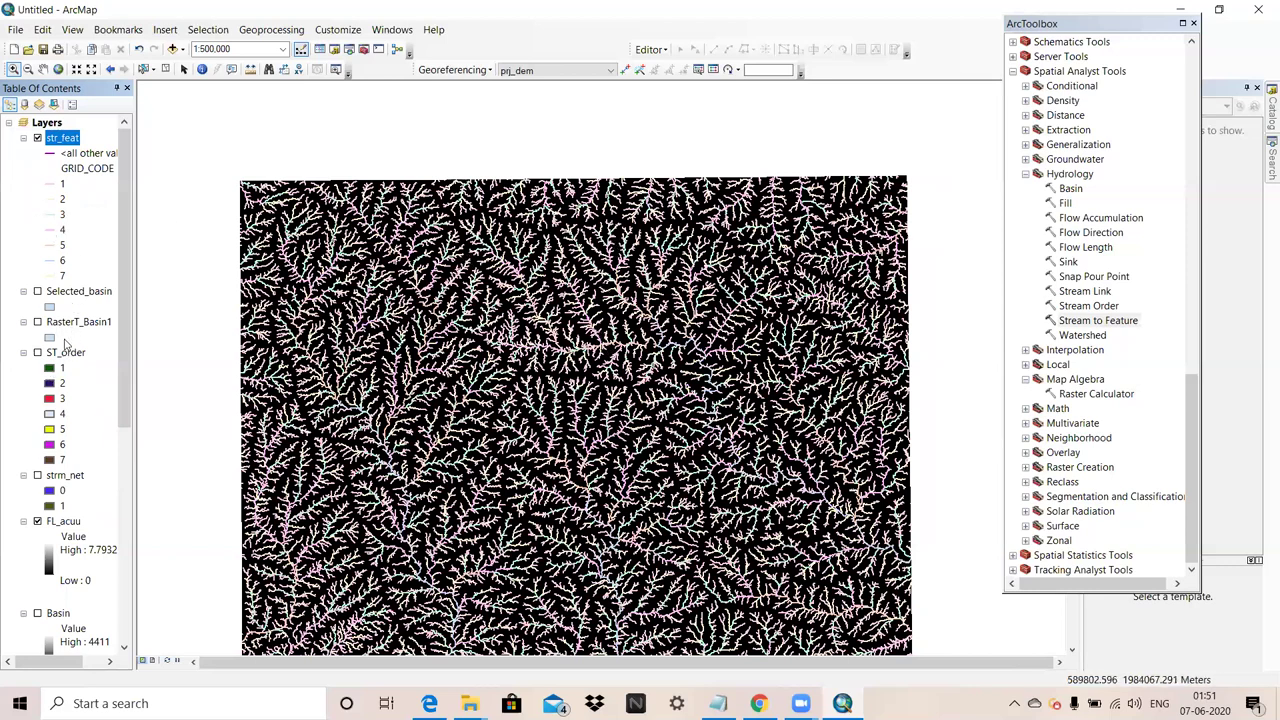
Step: Zoom in on a patch of streams and switch on the Selected_basin layer
{"action": "scroll", "coordinate": [590, 350], "scroll_direction": "down", "scroll_amount": 5}
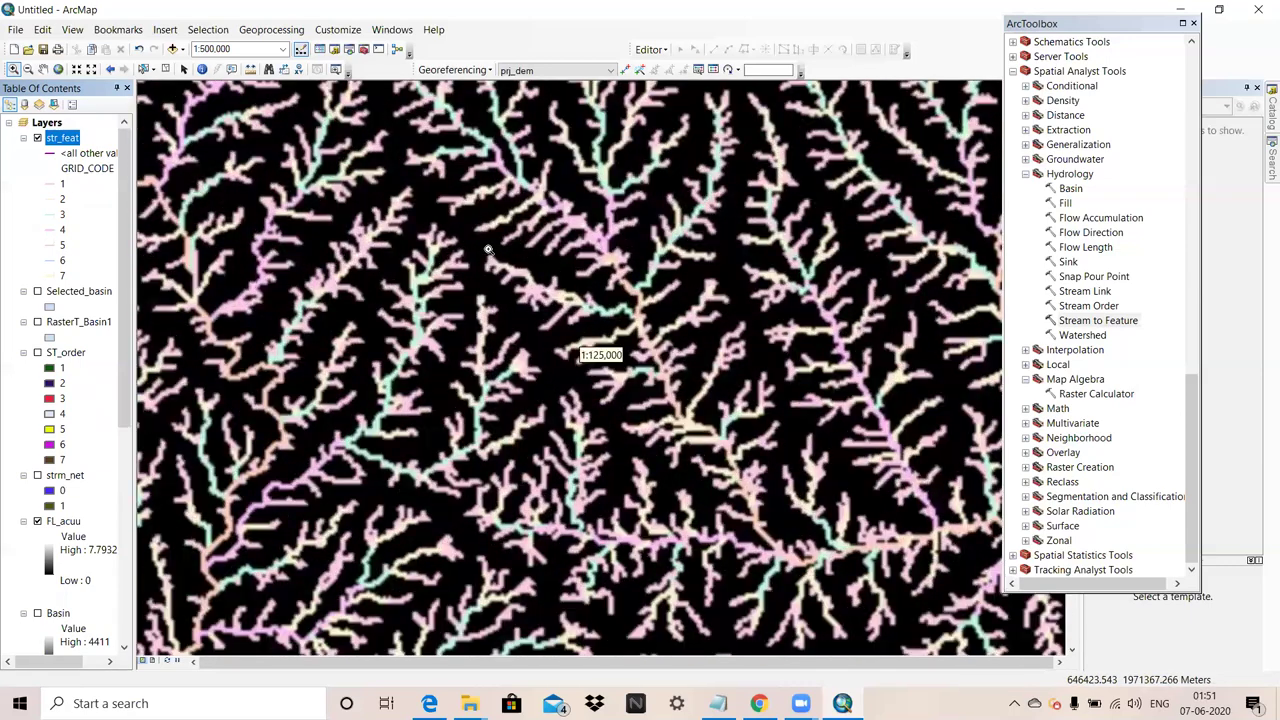
{"action": "left_click_drag", "start_coordinate": [452, 152], "coordinate": [636, 336]}
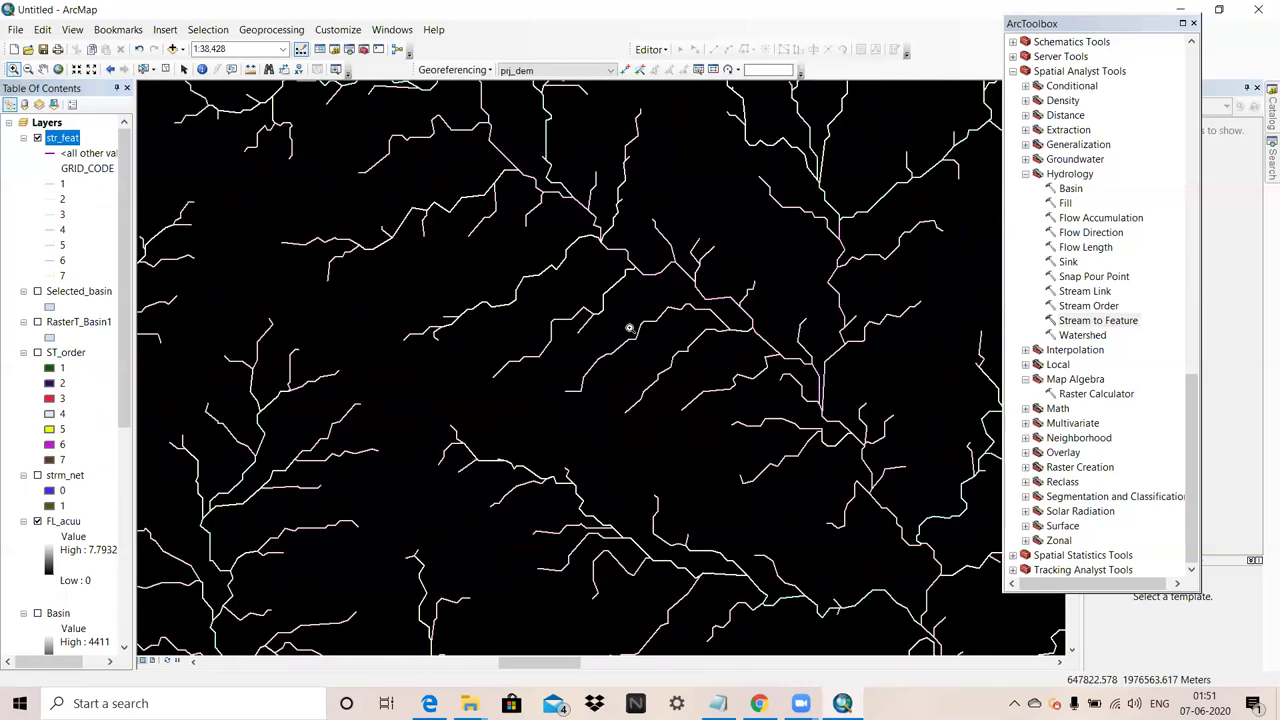
{"action": "scroll", "coordinate": [465, 352], "scroll_direction": "up", "scroll_amount": 2}
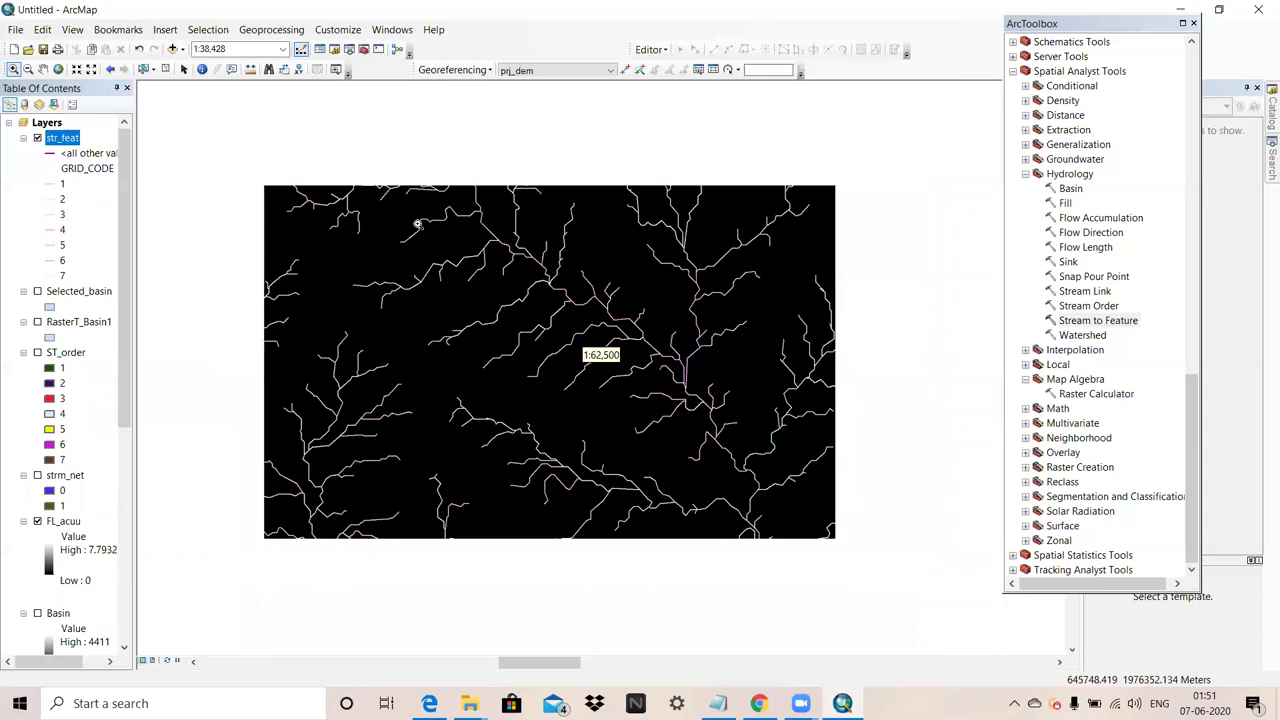
{"action": "scroll", "coordinate": [400, 340], "scroll_direction": "up", "scroll_amount": 4}
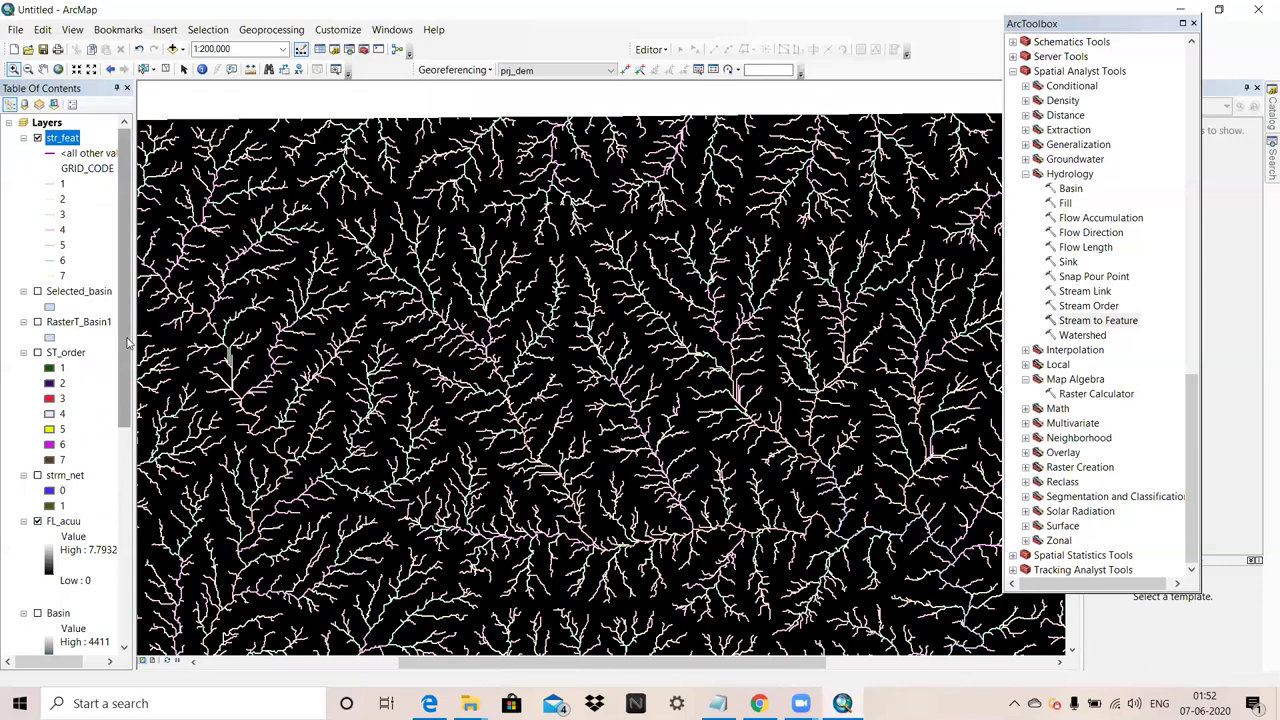
{"action": "scroll", "coordinate": [128, 343], "scroll_direction": "down", "scroll_amount": 3}
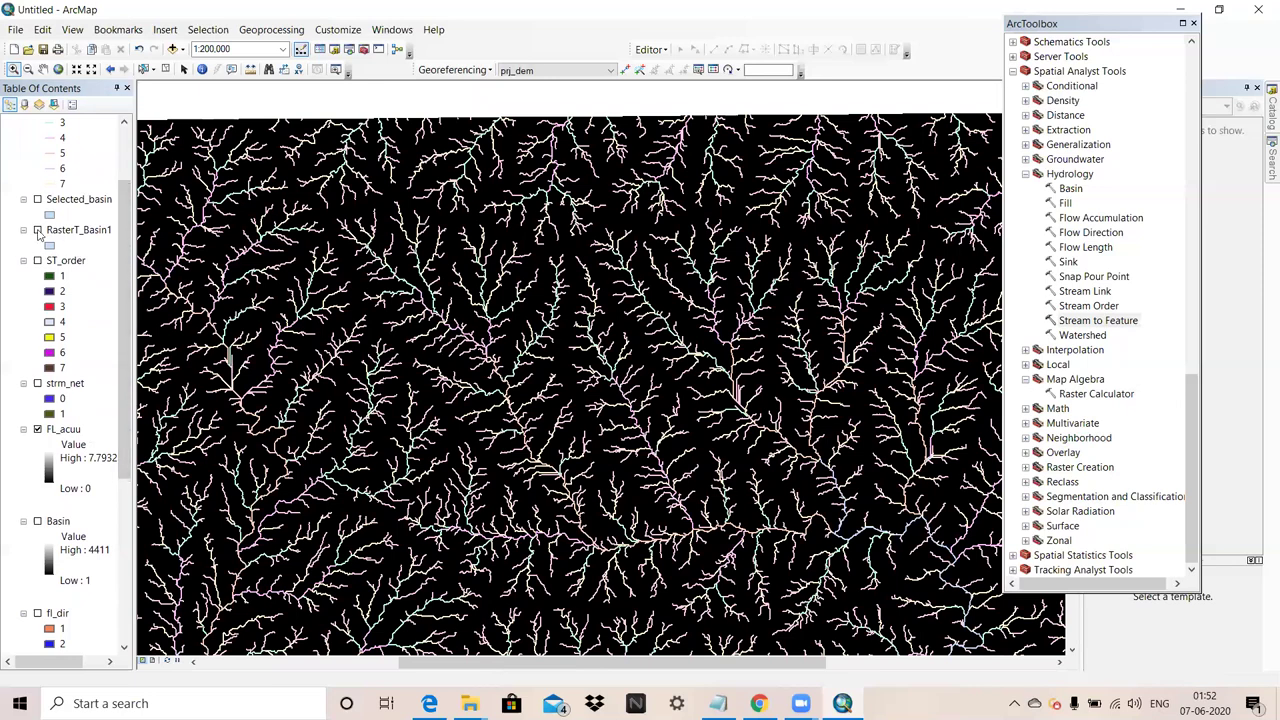
{"action": "left_click", "coordinate": [37, 200]}
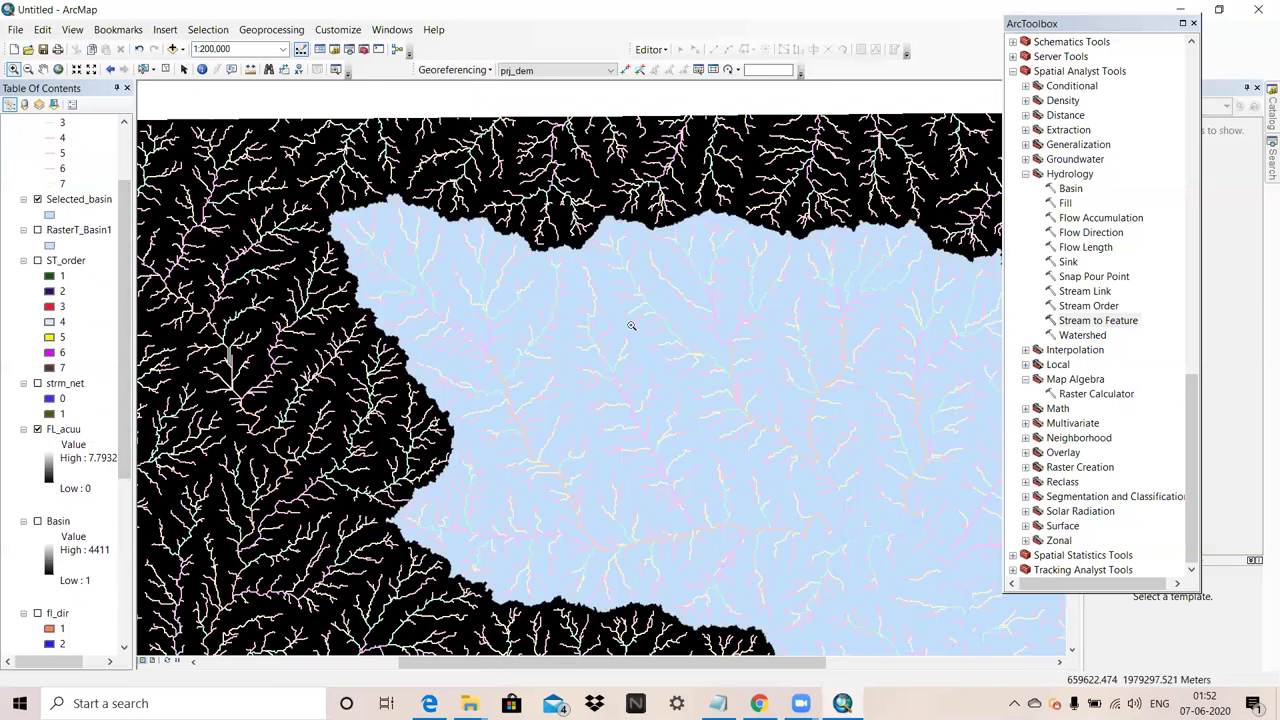
{"action": "scroll", "coordinate": [390, 268], "scroll_direction": "down", "scroll_amount": 3}
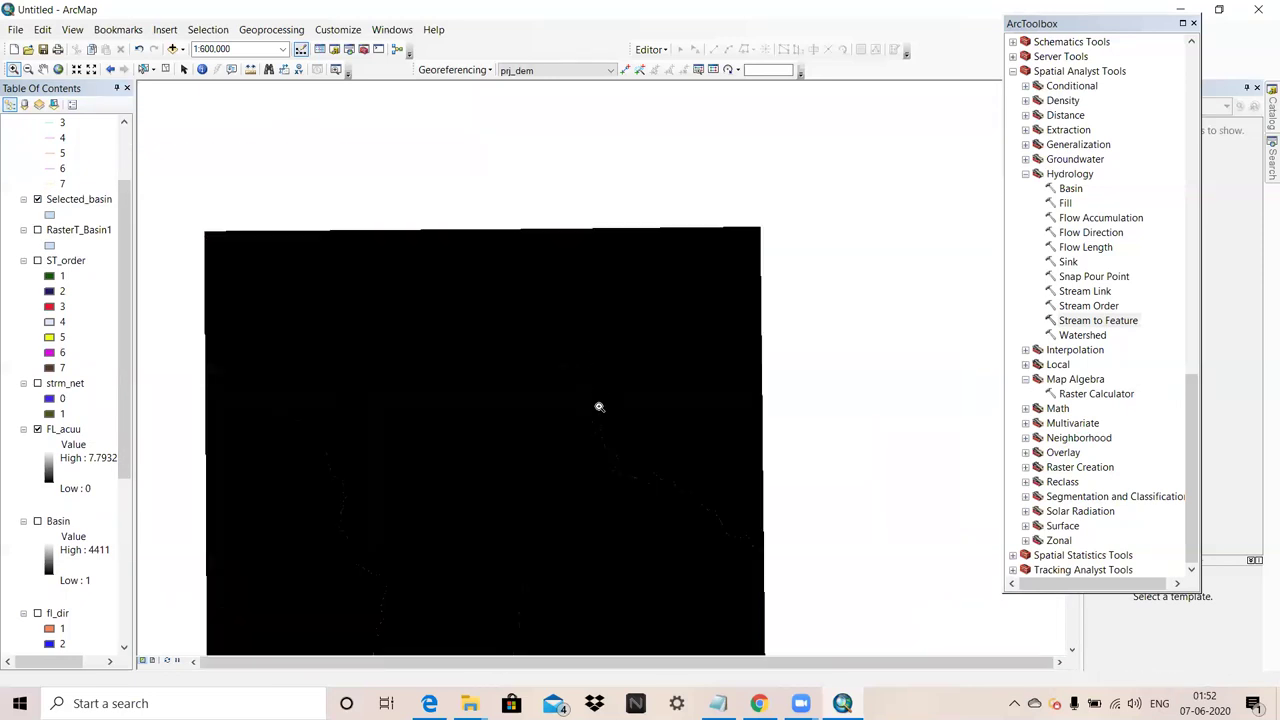
{"action": "scroll", "coordinate": [536, 353], "scroll_direction": "up", "scroll_amount": 2}
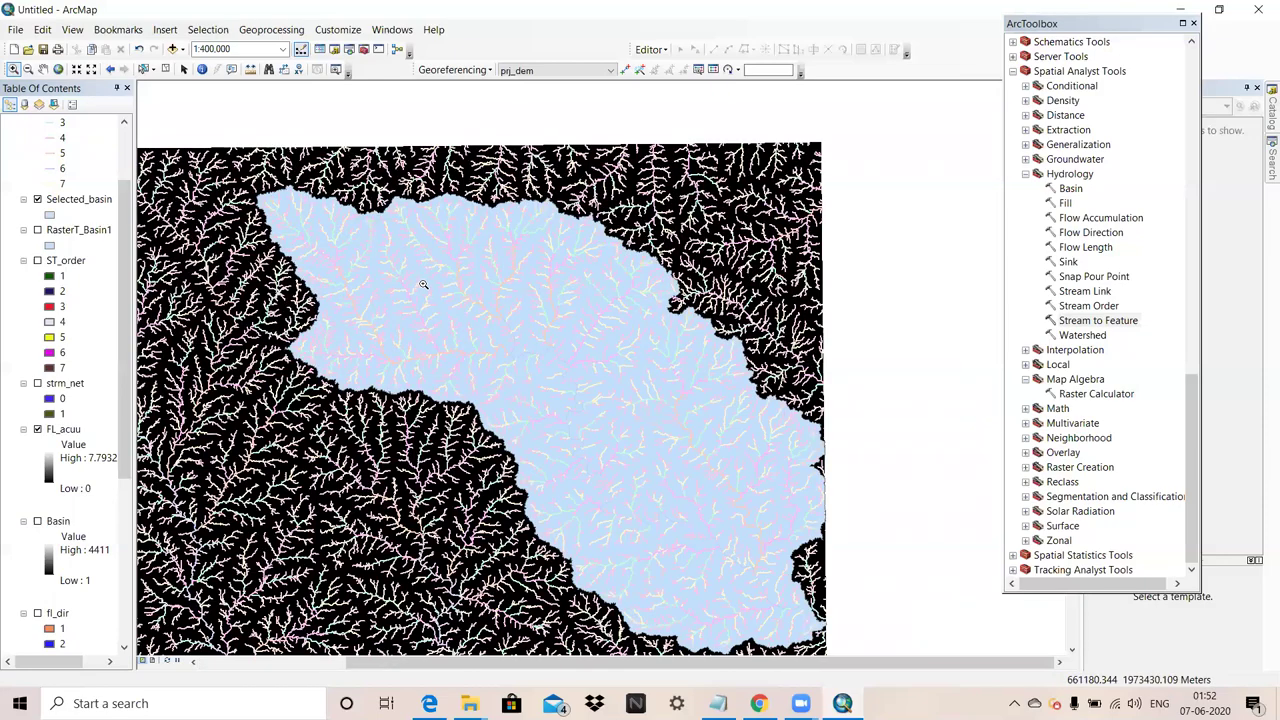
Step: Expand Analysis Tools > Extract in ArcToolbox
{"action": "left_click", "coordinate": [363, 57]}
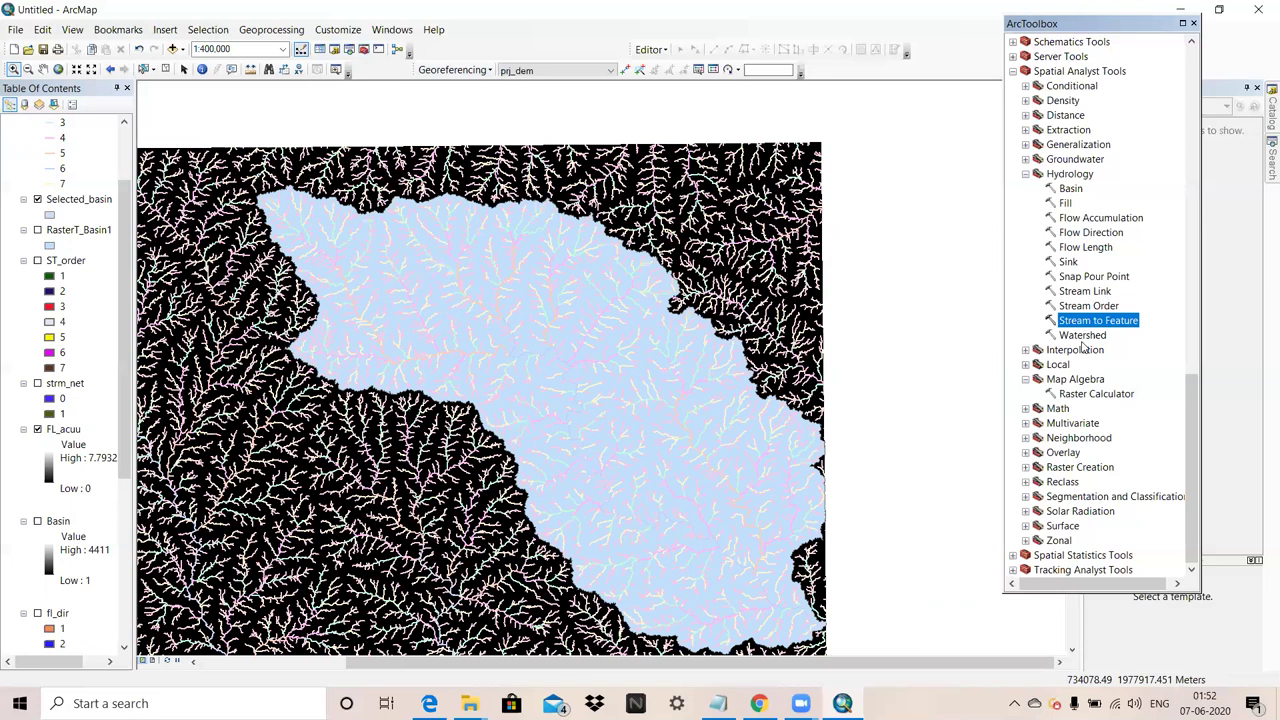
{"action": "scroll", "coordinate": [1083, 345], "scroll_direction": "up", "scroll_amount": 3}
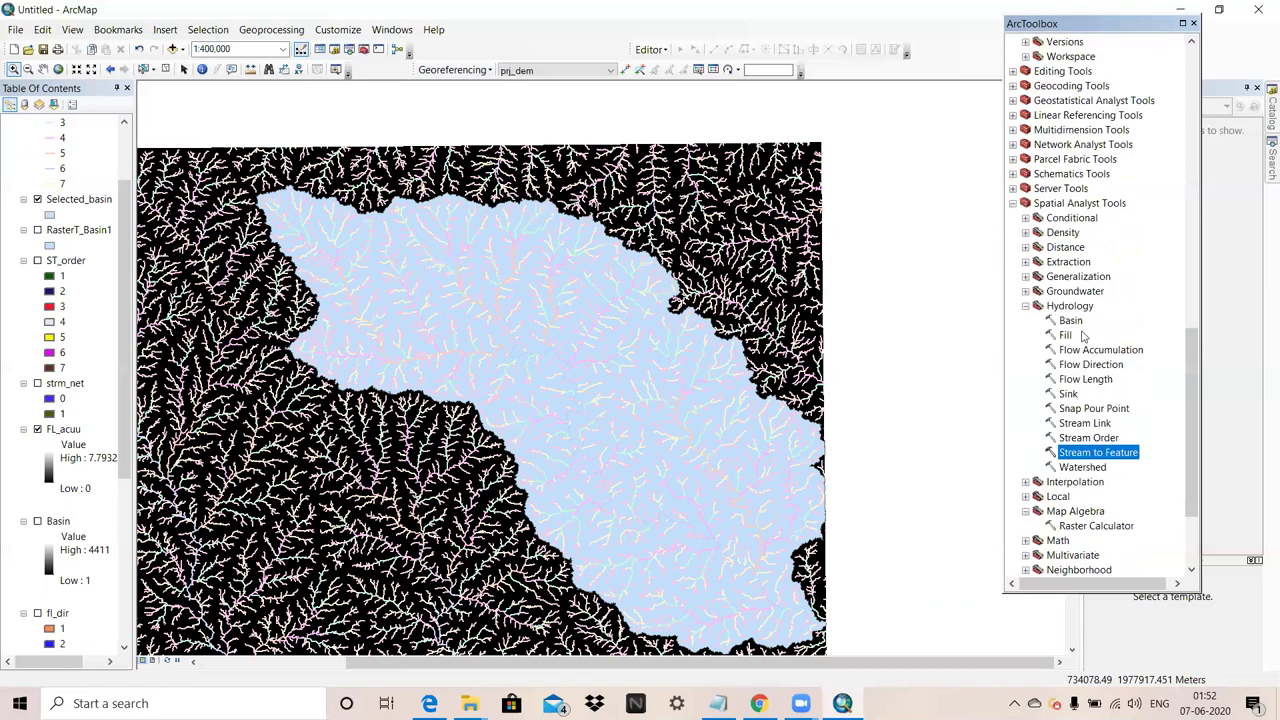
{"action": "scroll", "coordinate": [1107, 218], "scroll_direction": "up", "scroll_amount": 18}
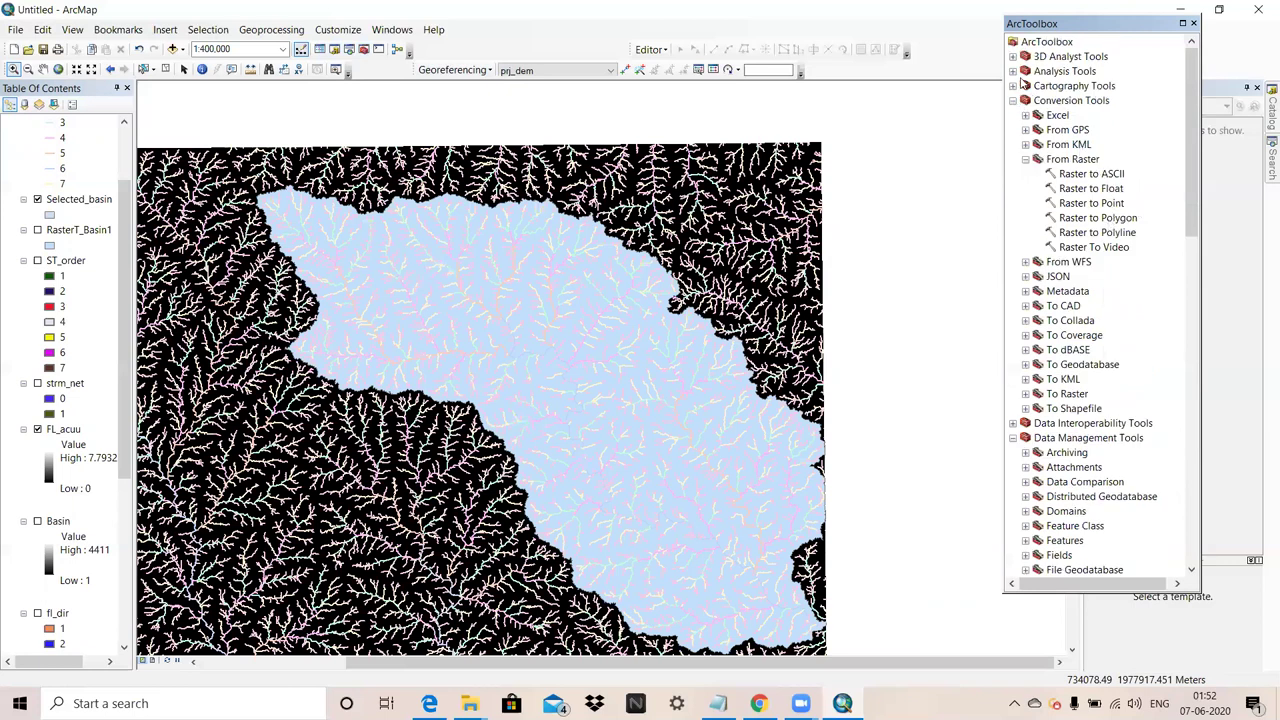
{"action": "left_click", "coordinate": [1013, 71]}
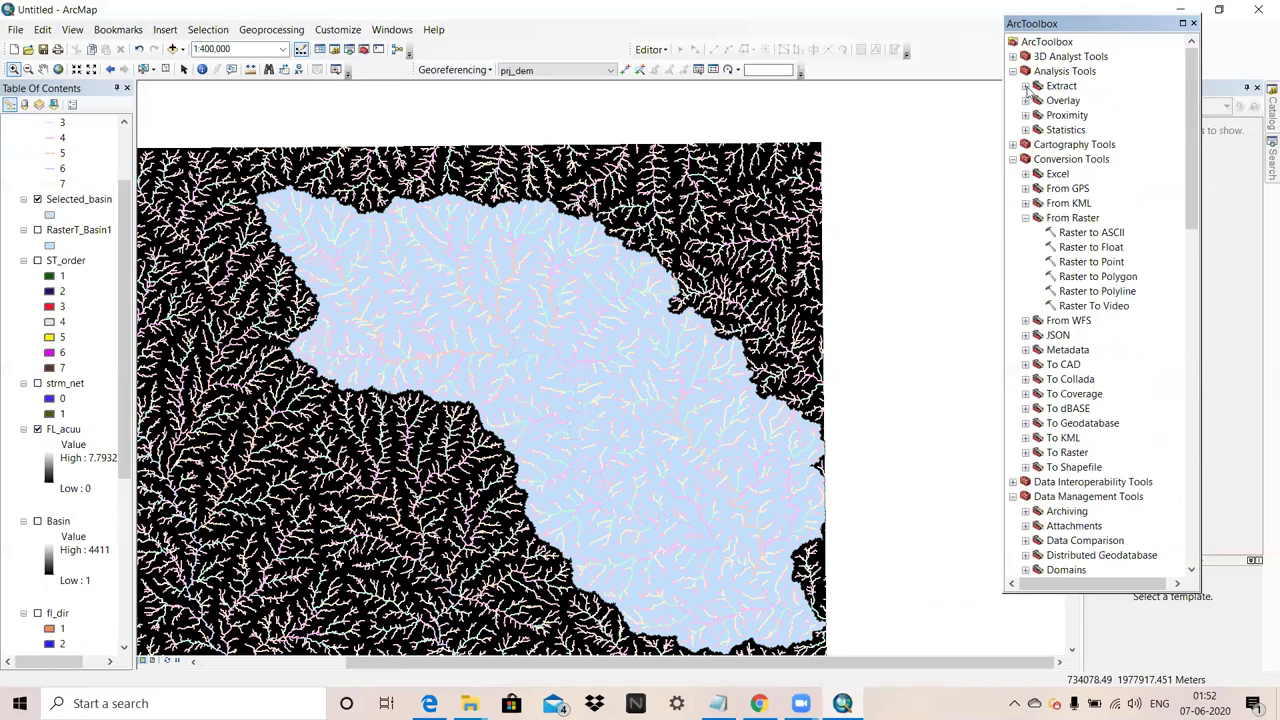
{"action": "left_click", "coordinate": [1025, 86]}
Step: Clip str_feat to Selected_basin, saving the result as D:\DEM\watersh.shp
{"action": "double_click", "coordinate": [1067, 101]}
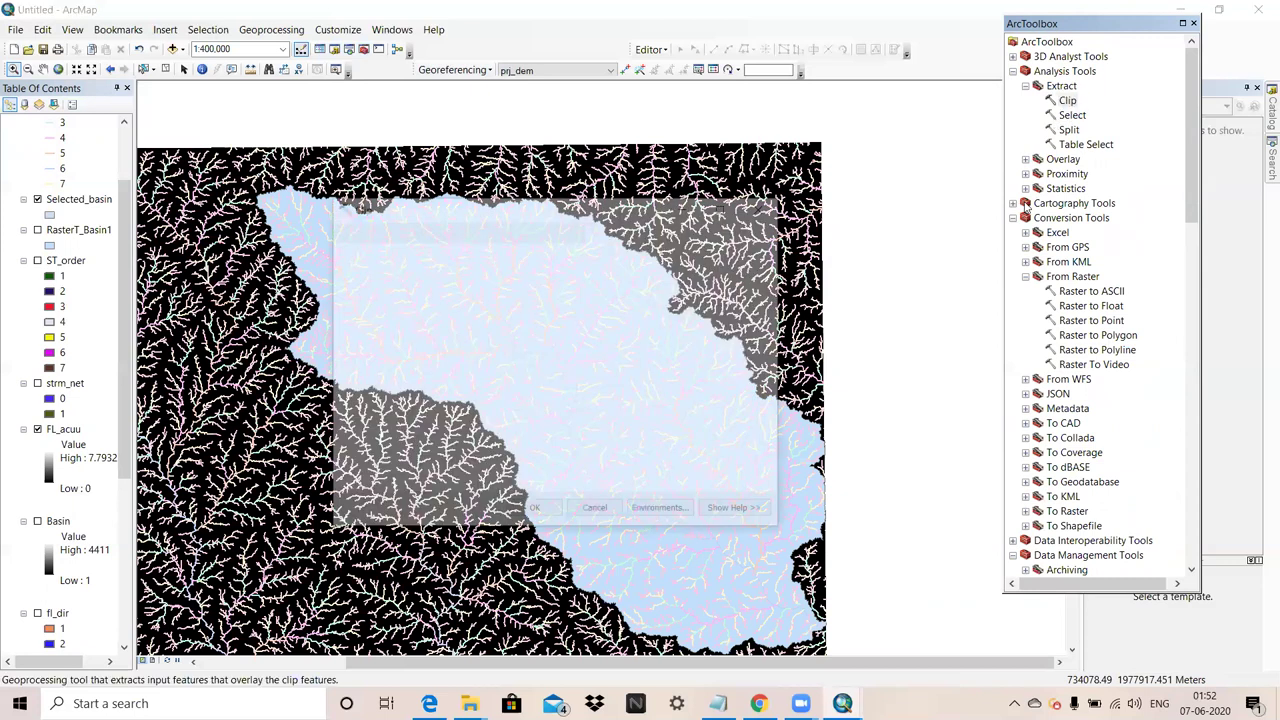
{"action": "left_click_drag", "start_coordinate": [607, 209], "coordinate": [621, 207]}
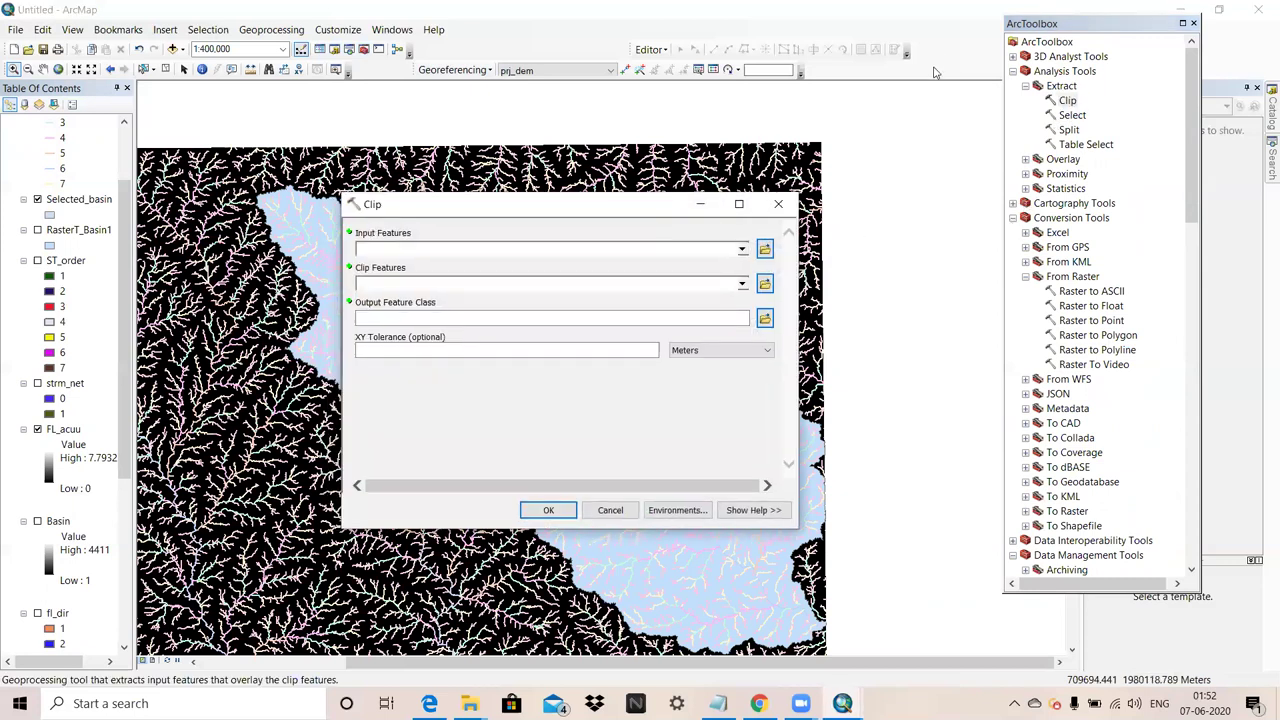
{"action": "left_click_drag", "start_coordinate": [935, 72], "coordinate": [936, 51]}
{"action": "left_click", "coordinate": [1054, 93]}
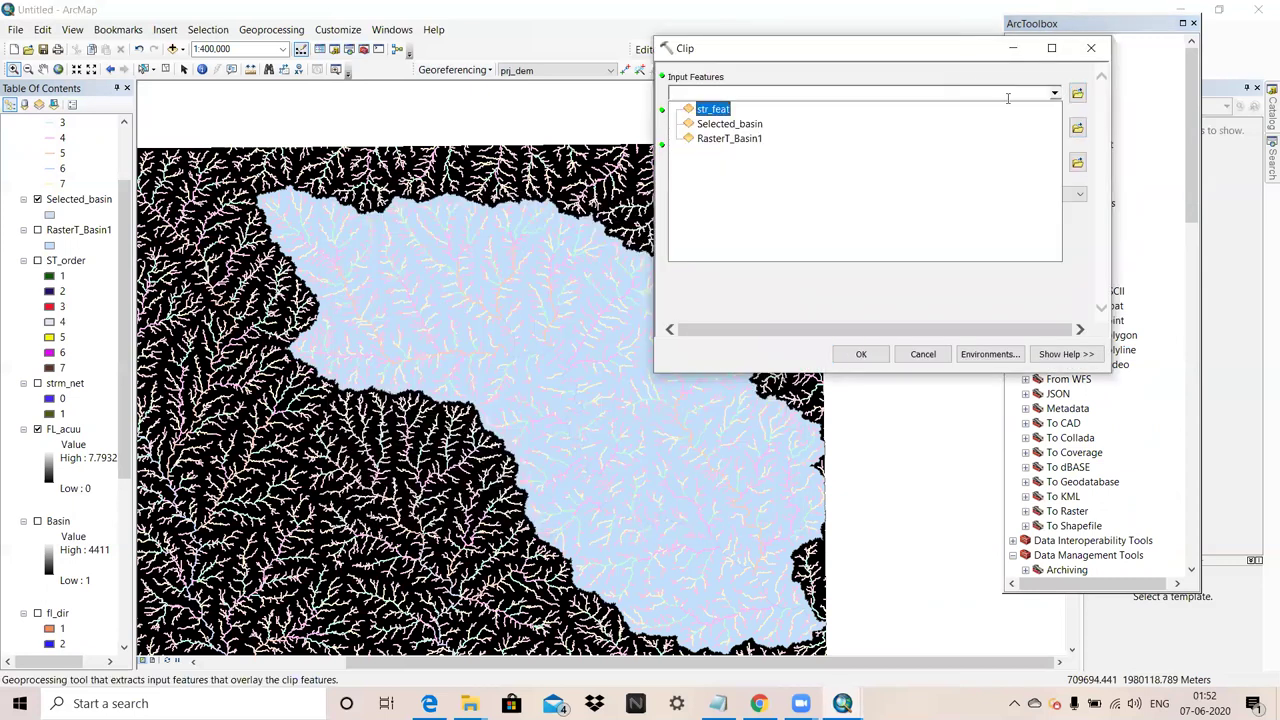
{"action": "left_click", "coordinate": [716, 110]}
{"action": "scroll", "coordinate": [86, 173], "scroll_direction": "up", "scroll_amount": 2}
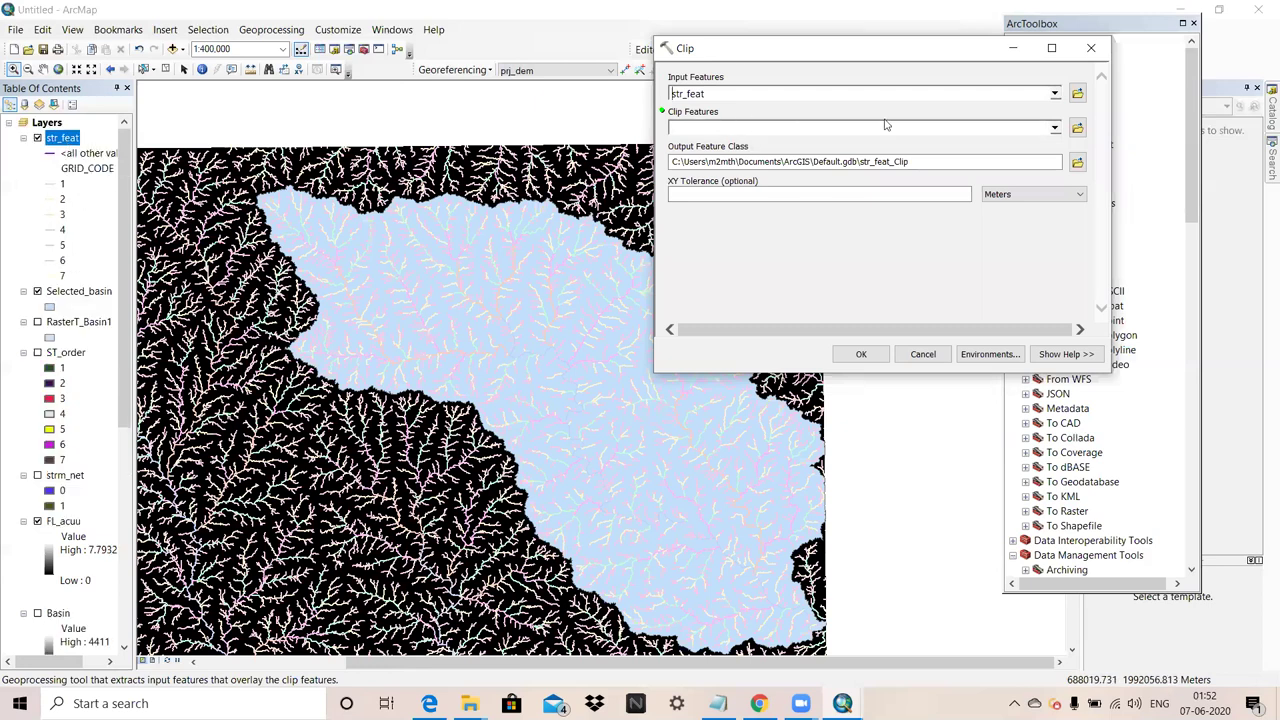
{"action": "left_click", "coordinate": [1054, 129]}
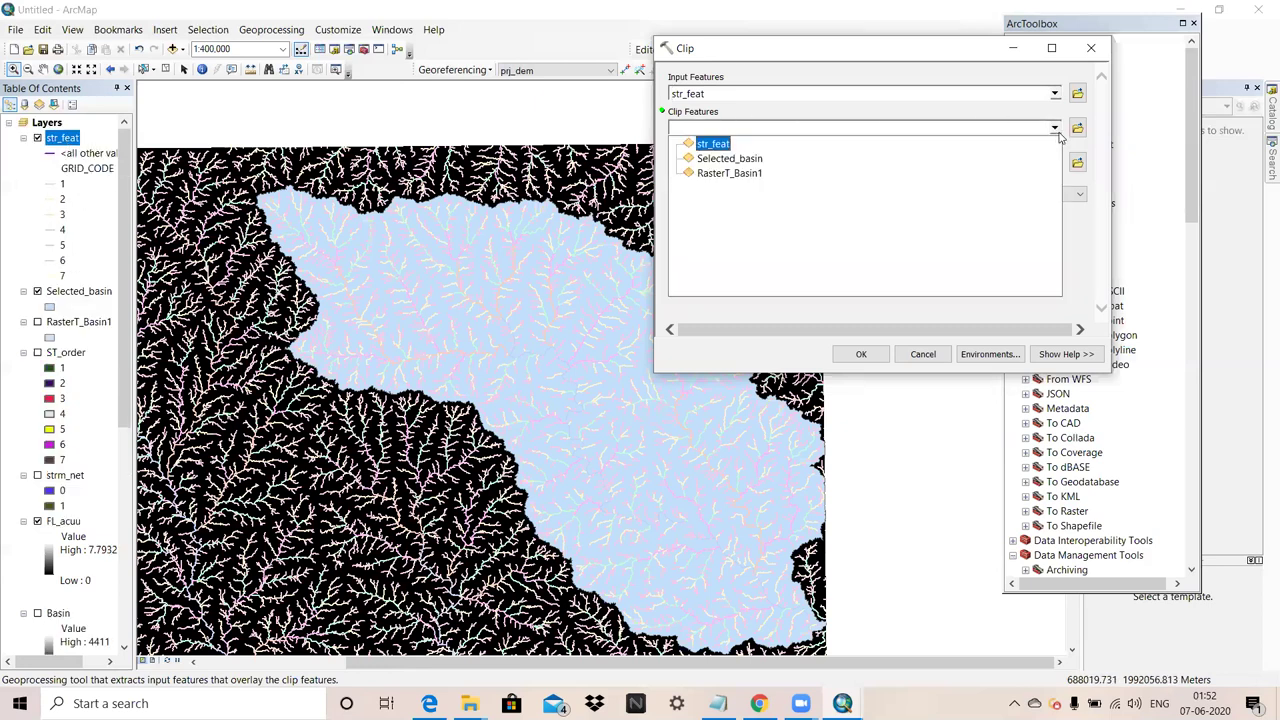
{"action": "left_click", "coordinate": [740, 158]}
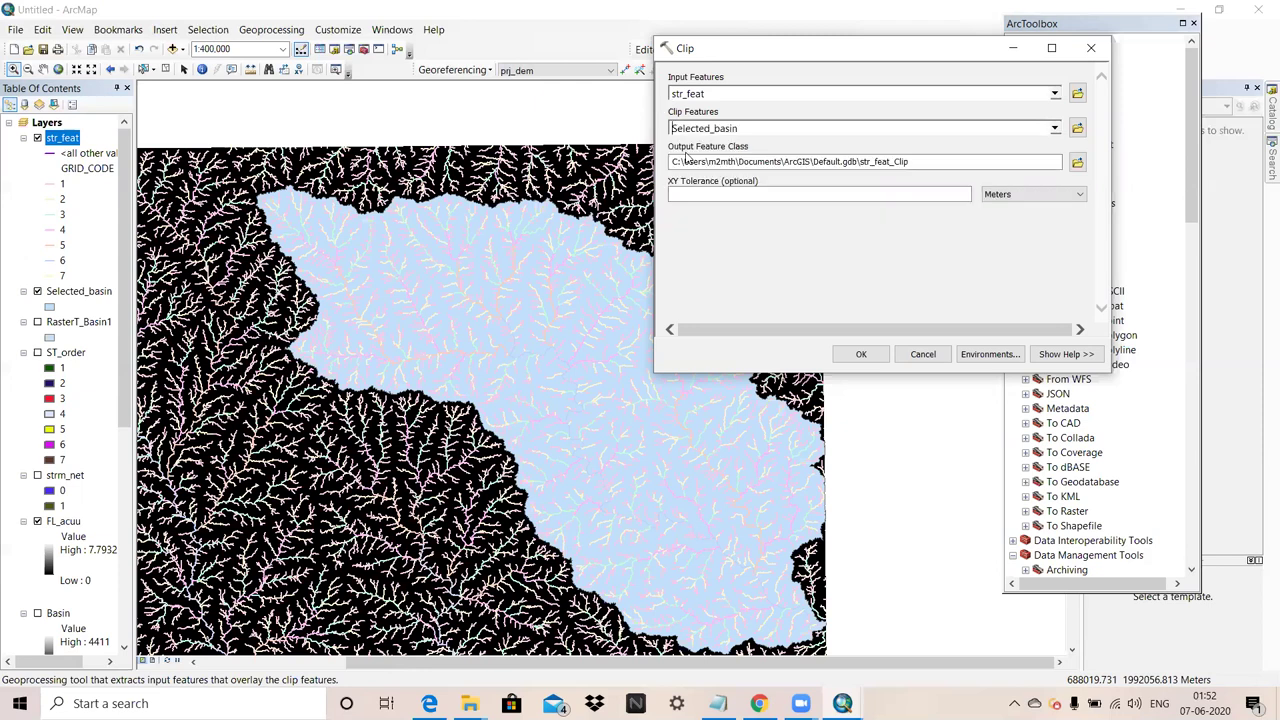
{"action": "left_click", "coordinate": [1077, 163]}
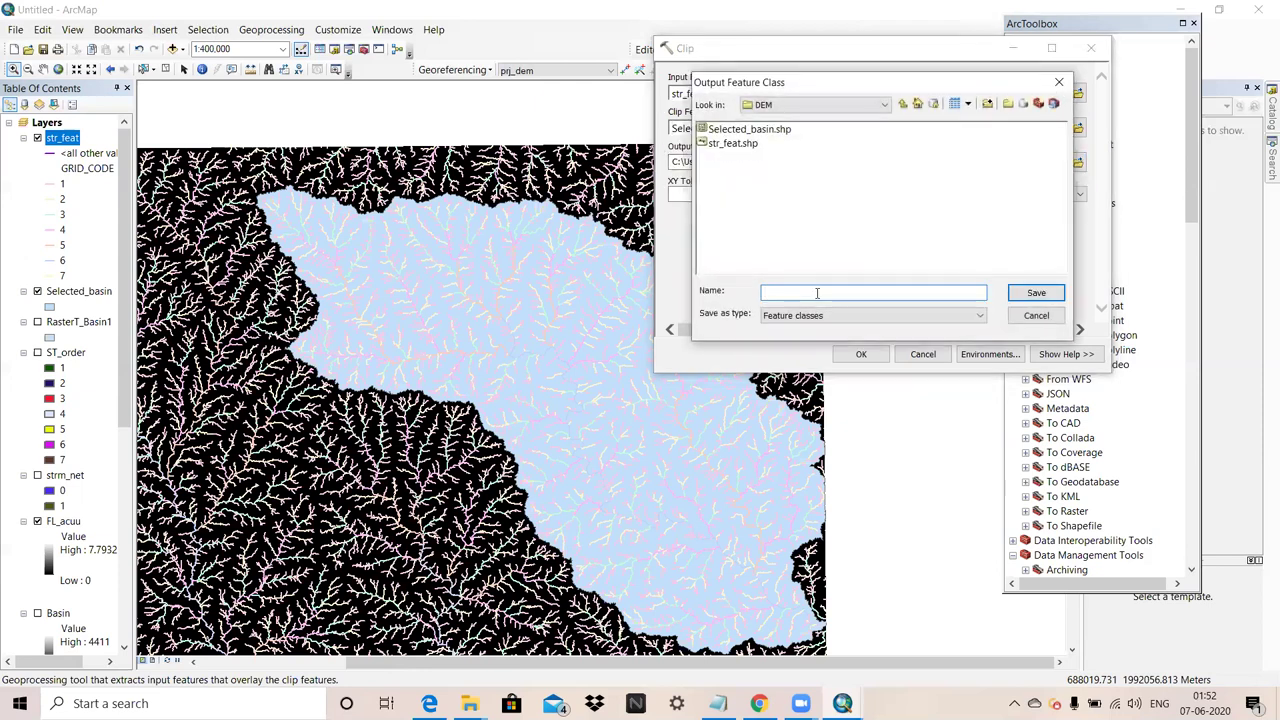
{"action": "type", "text": "watersh"}
{"action": "left_click", "coordinate": [1036, 293]}
{"action": "left_click", "coordinate": [856, 355]}
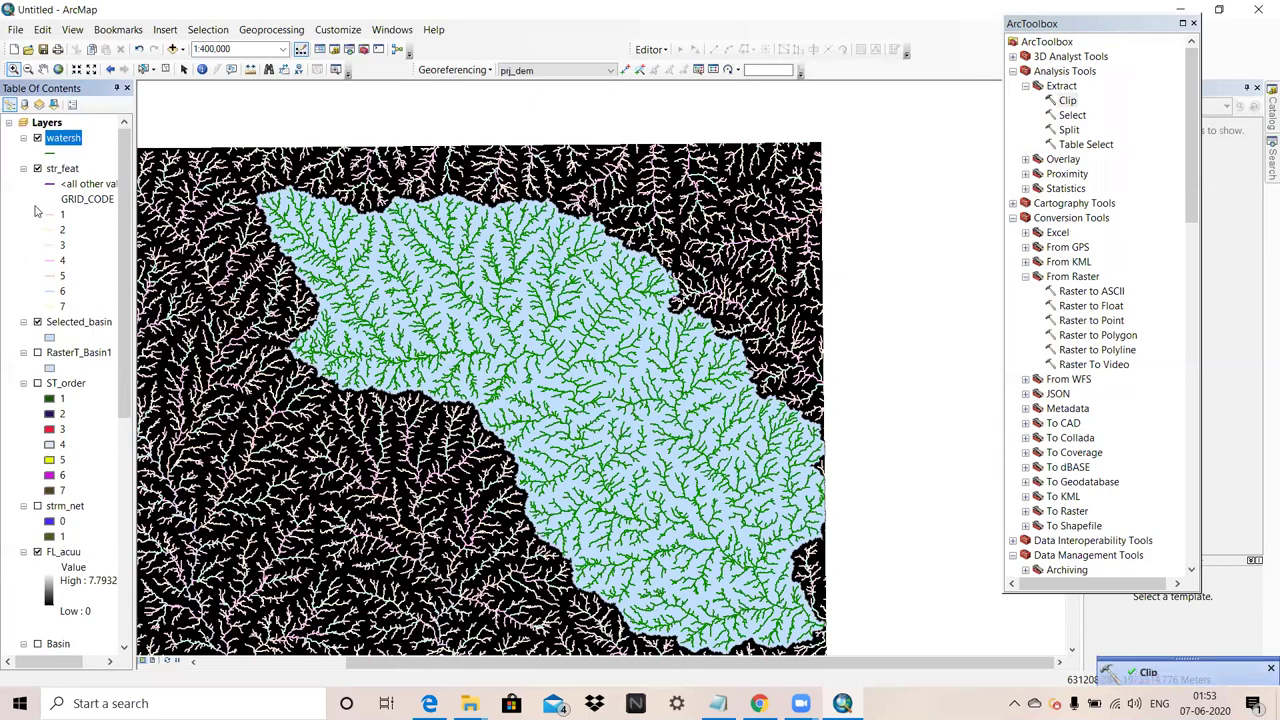
Step: Hide str_feat and FL_acuu, keeping Selected_basin visible beneath the watersh streams
{"action": "left_click", "coordinate": [37, 169]}
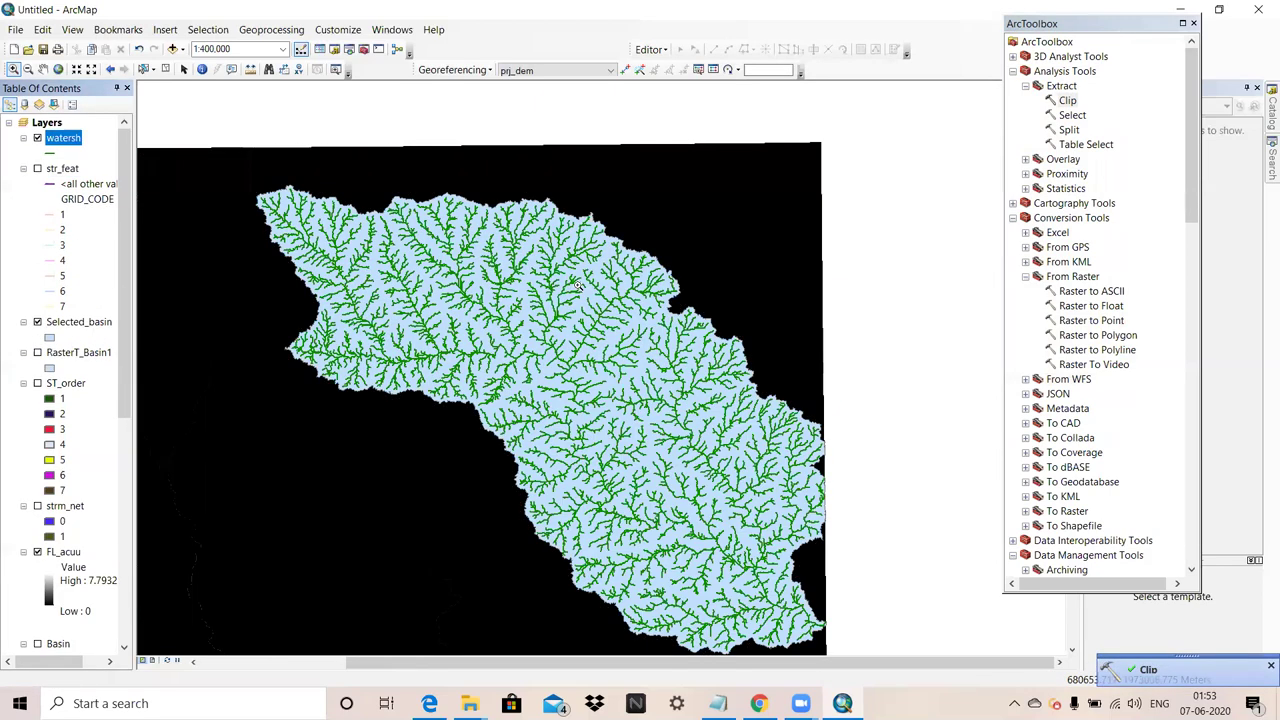
{"action": "scroll", "coordinate": [420, 336], "scroll_direction": "up", "scroll_amount": 2}
{"action": "scroll", "coordinate": [84, 400], "scroll_direction": "down", "scroll_amount": 5}
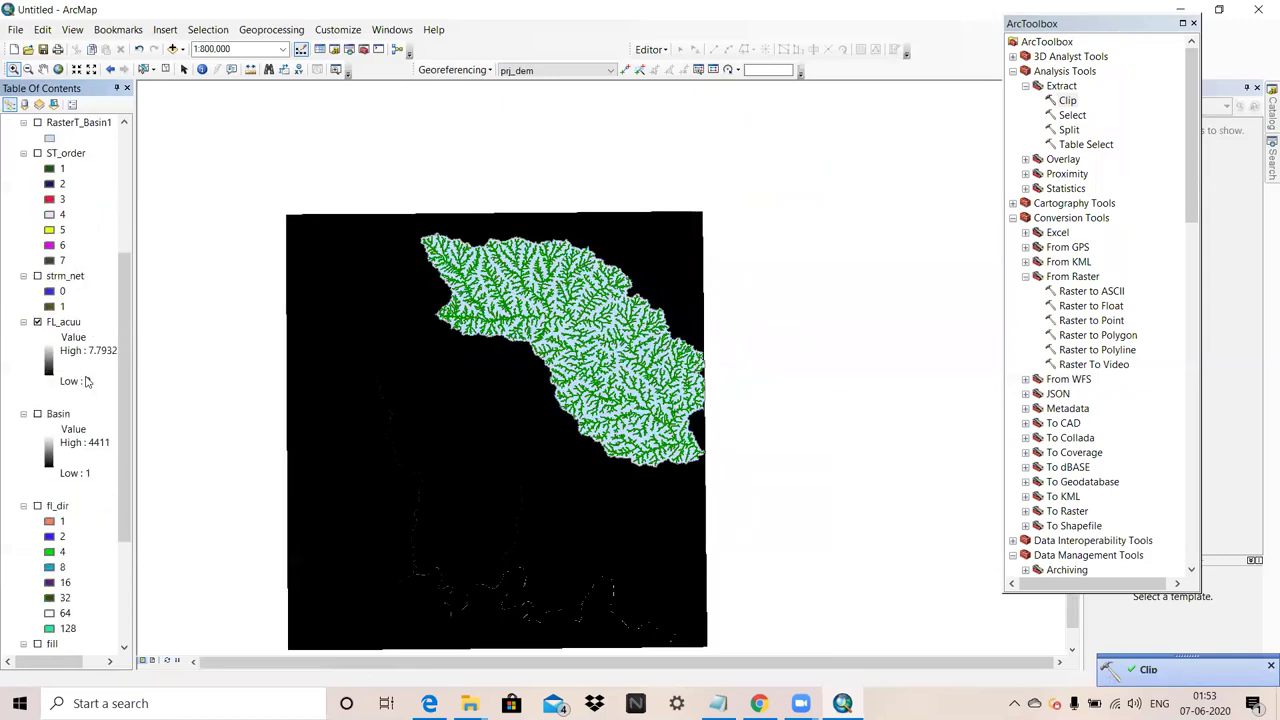
{"action": "scroll", "coordinate": [72, 490], "scroll_direction": "up", "scroll_amount": 5}
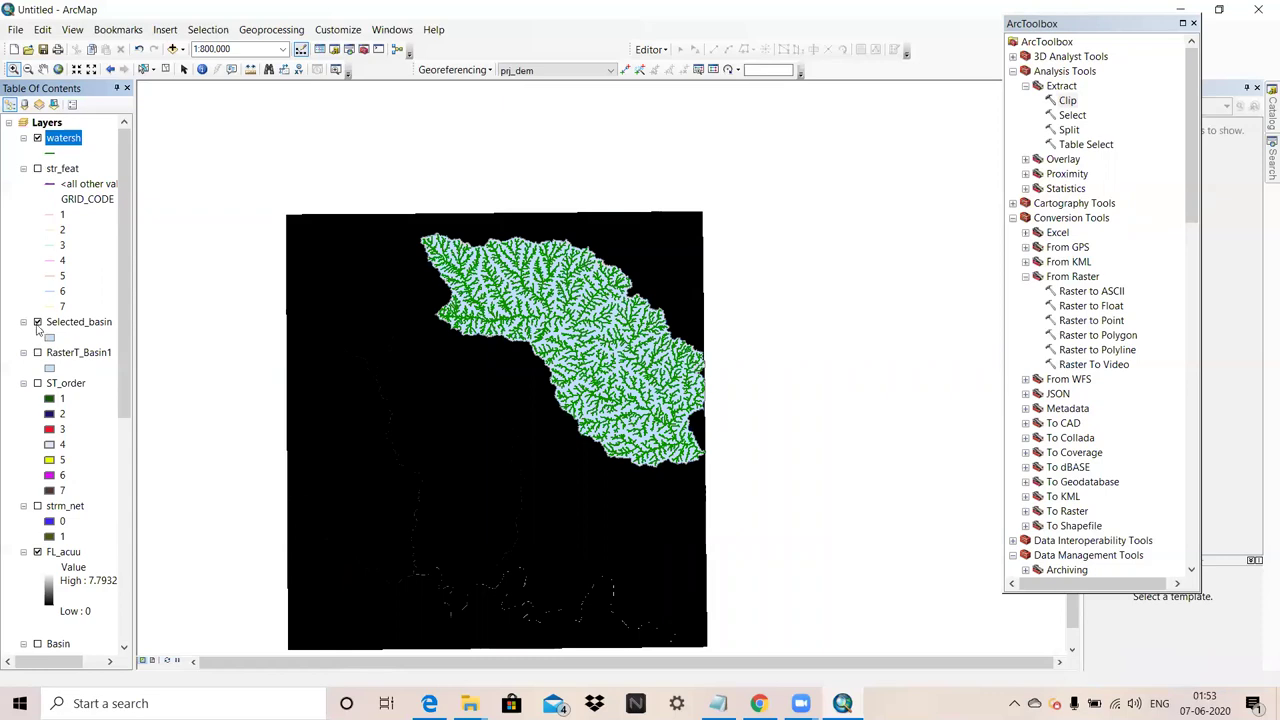
{"action": "left_click", "coordinate": [38, 322]}
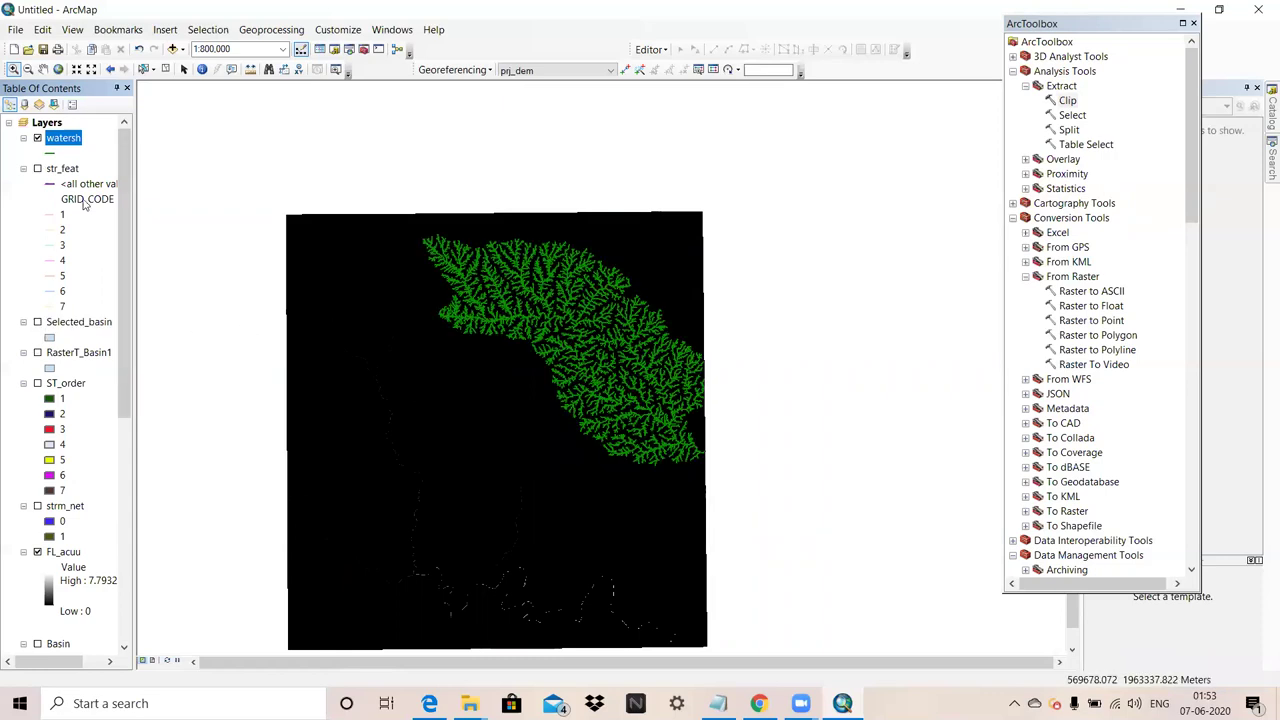
{"action": "scroll", "coordinate": [60, 292], "scroll_direction": "down", "scroll_amount": 5}
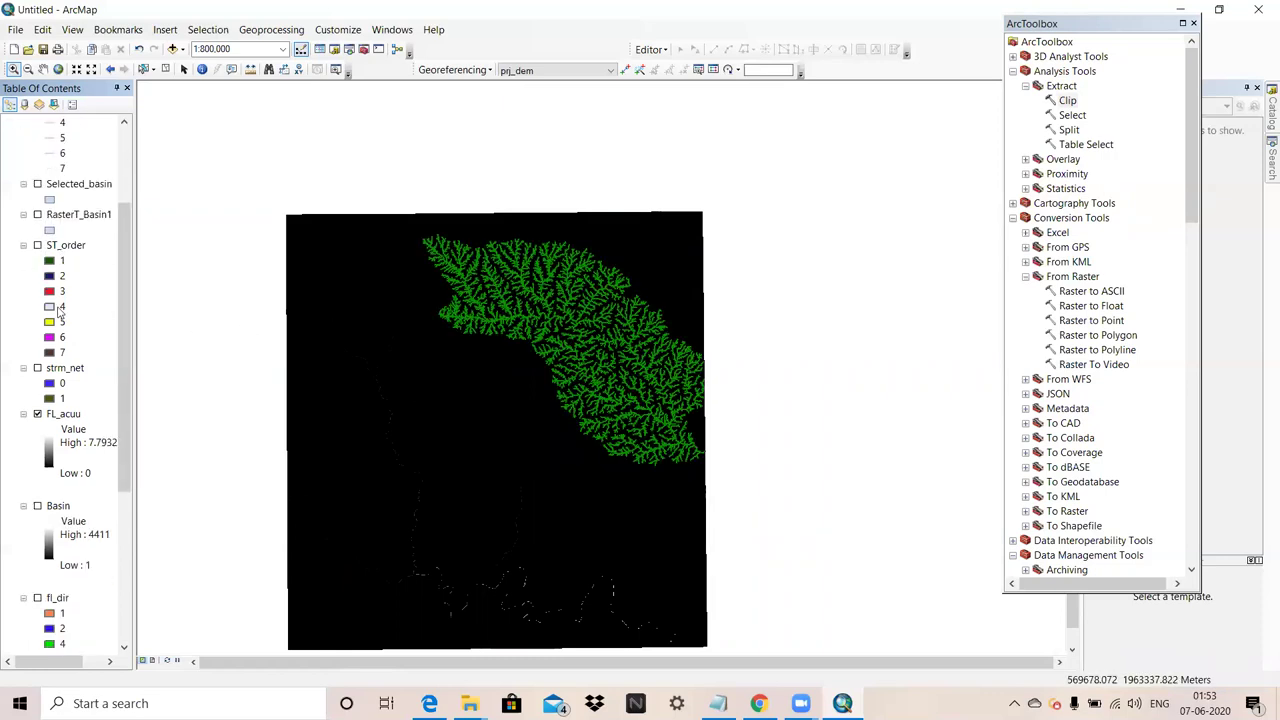
{"action": "left_click", "coordinate": [38, 322]}
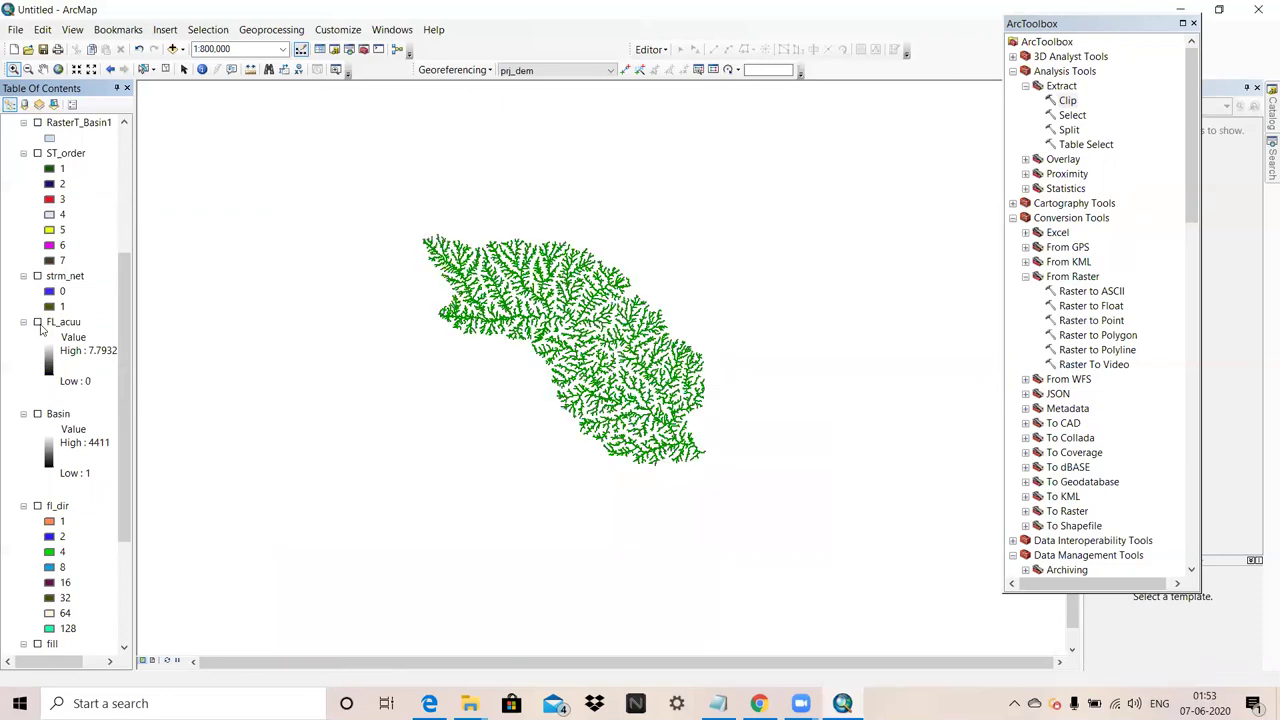
{"action": "scroll", "coordinate": [52, 238], "scroll_direction": "up", "scroll_amount": 2}
{"action": "scroll", "coordinate": [47, 263], "scroll_direction": "up", "scroll_amount": 5}
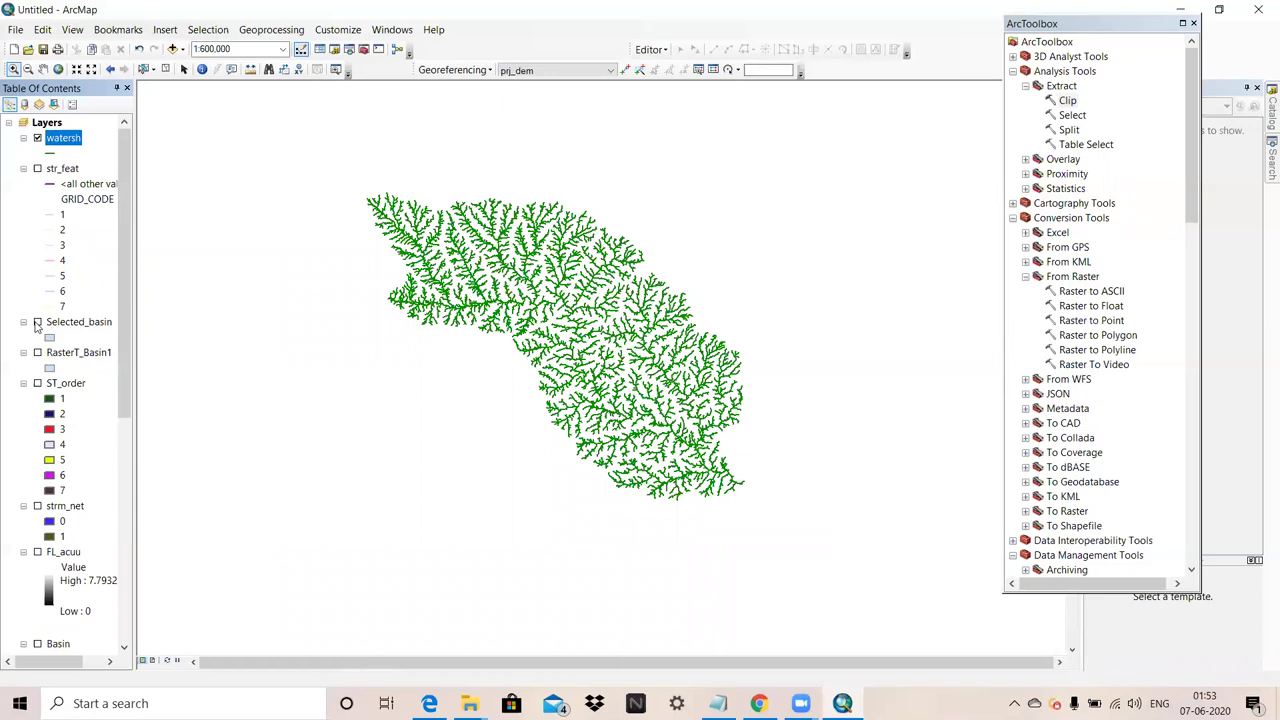
{"action": "left_click", "coordinate": [37, 322]}
Step: Colour the watersh streams by unique GRID_CODE values, adding all values 1–6
{"action": "right_click", "coordinate": [71, 148]}
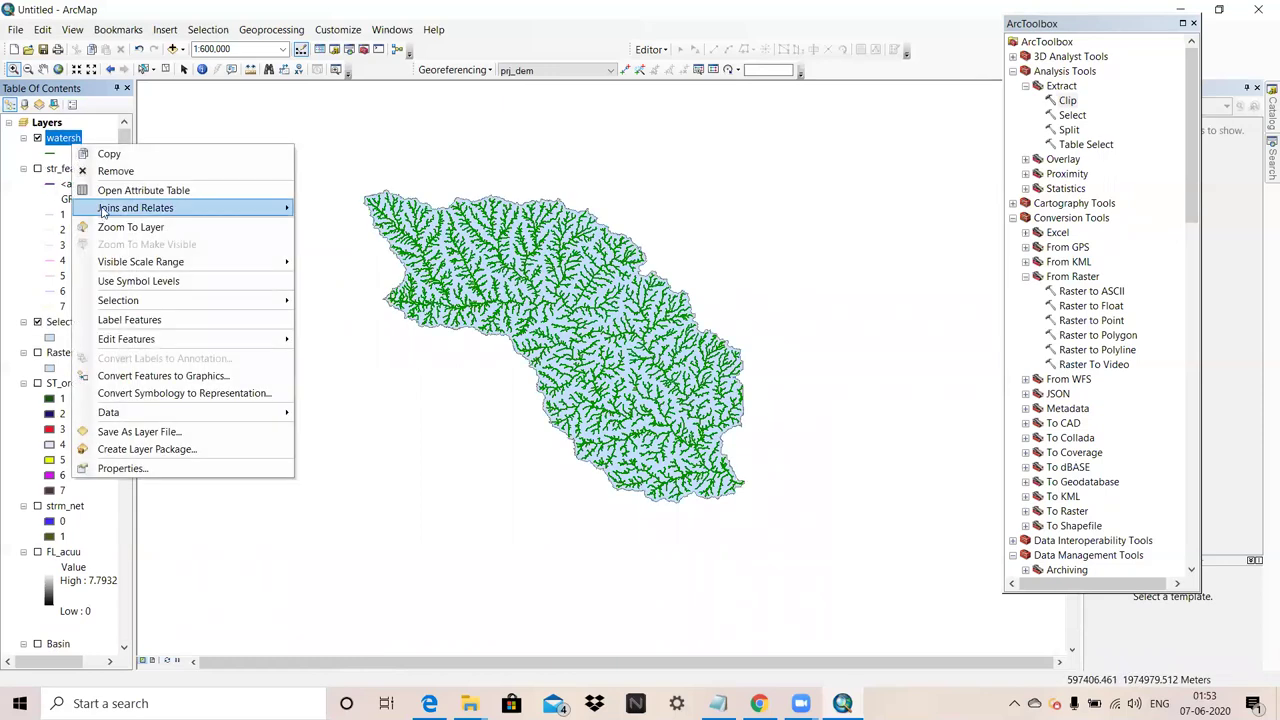
{"action": "left_click", "coordinate": [158, 467]}
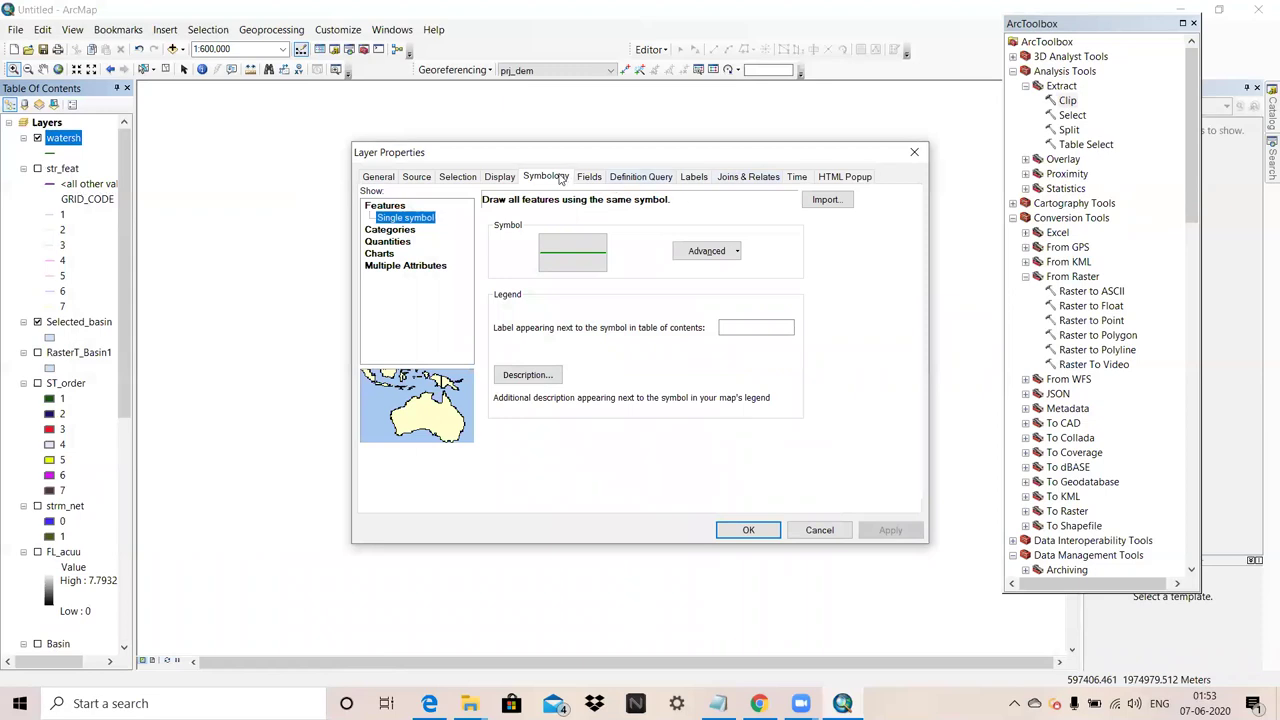
{"action": "left_click", "coordinate": [399, 231]}
{"action": "left_click", "coordinate": [565, 232]}
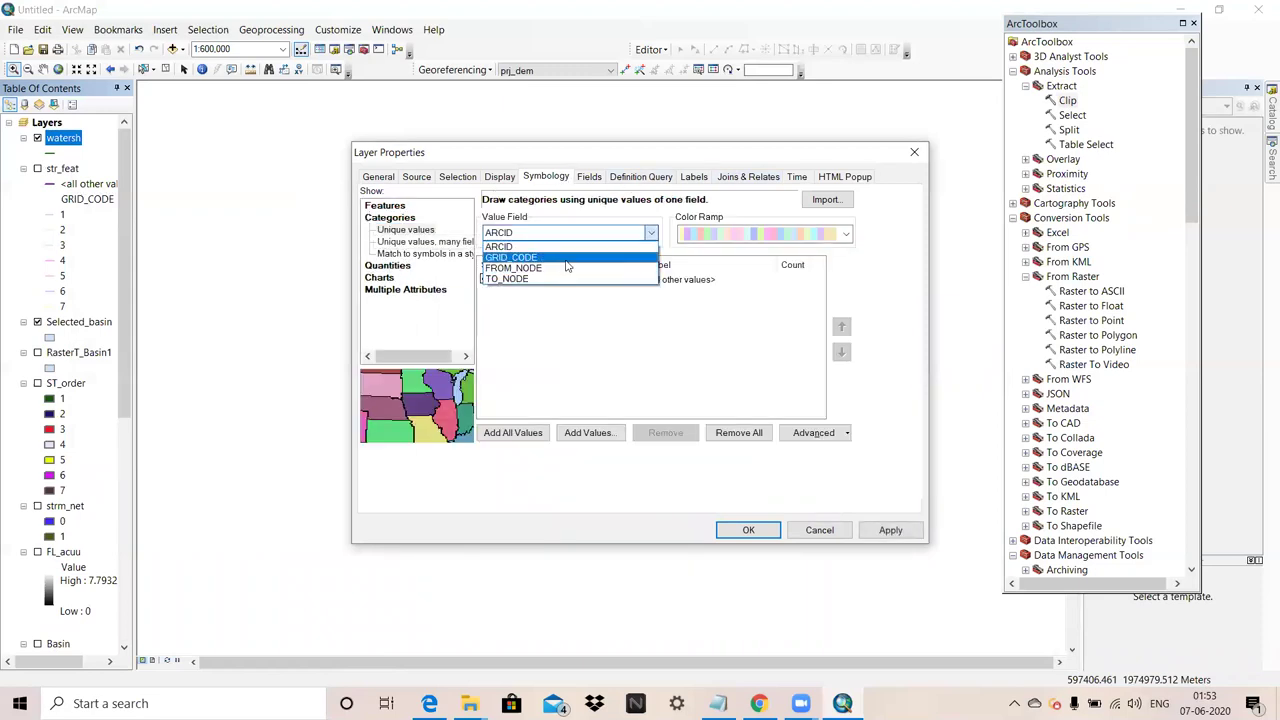
{"action": "left_click", "coordinate": [566, 259]}
{"action": "left_click", "coordinate": [514, 432]}
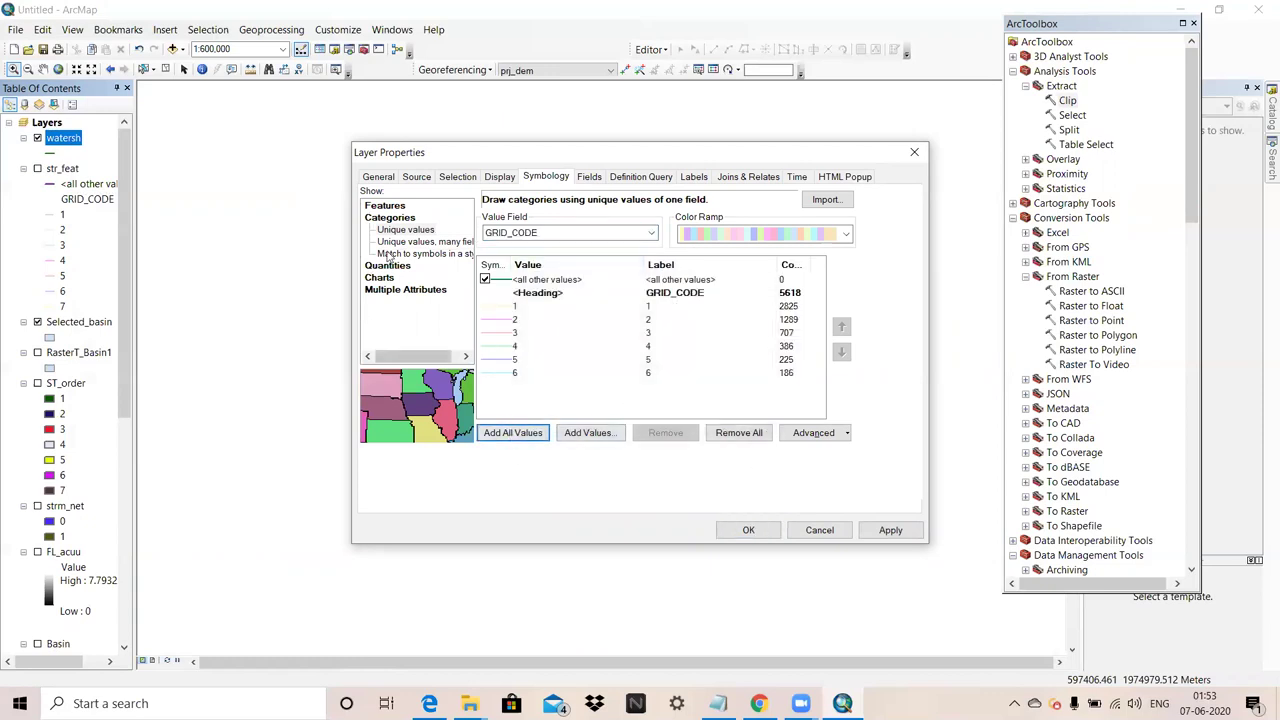
Step: Label the watersh streams with their GRID_CODE field and apply the changes
{"action": "left_click", "coordinate": [692, 178]}
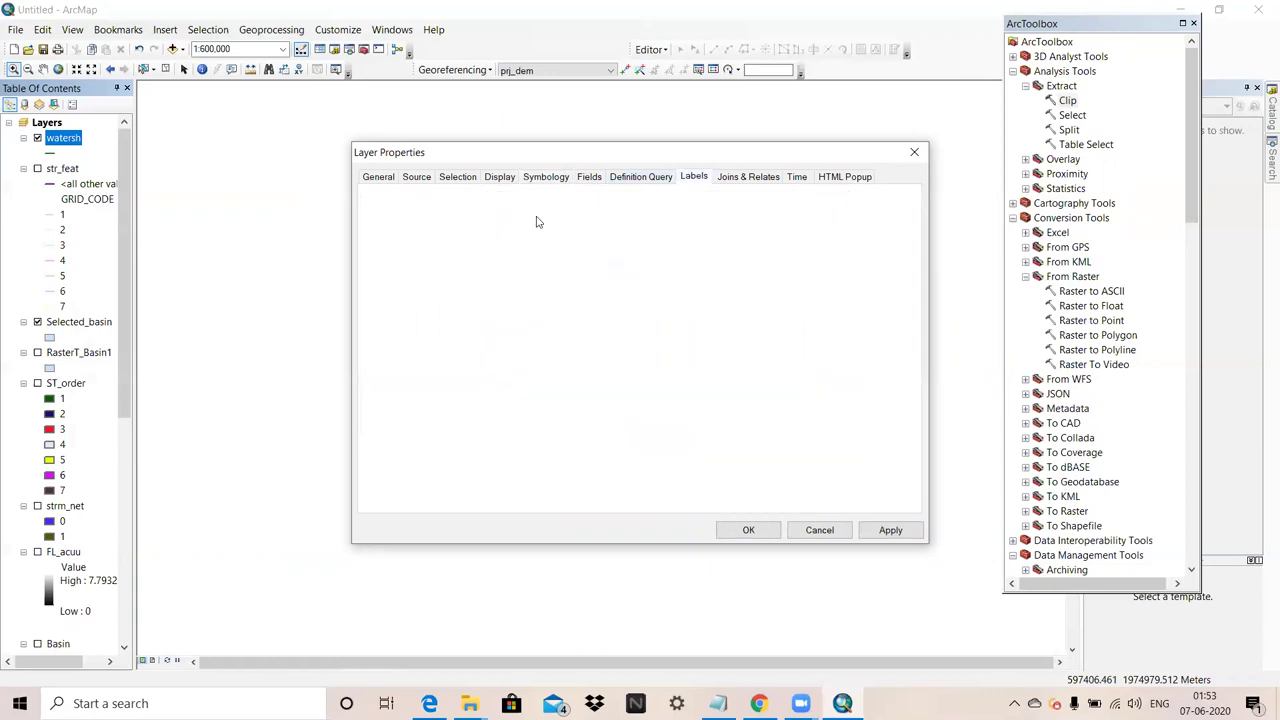
{"action": "left_click", "coordinate": [374, 198]}
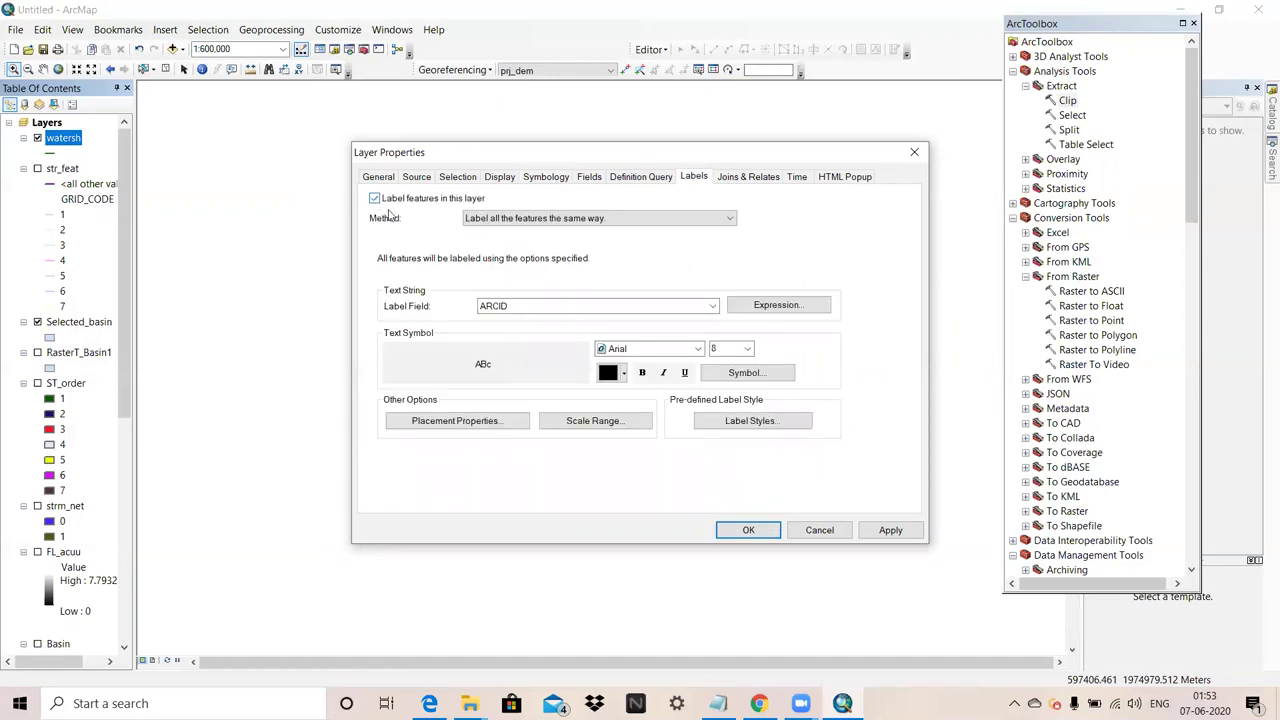
{"action": "left_click", "coordinate": [678, 305]}
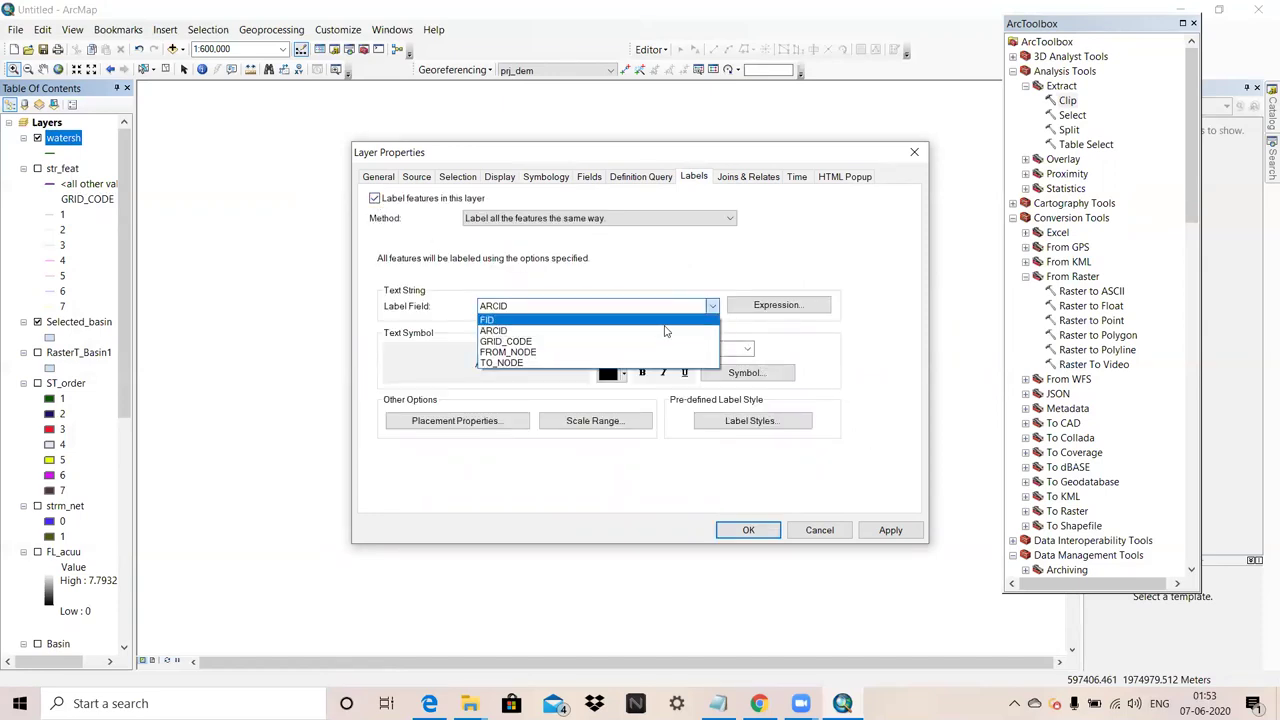
{"action": "left_click", "coordinate": [662, 342]}
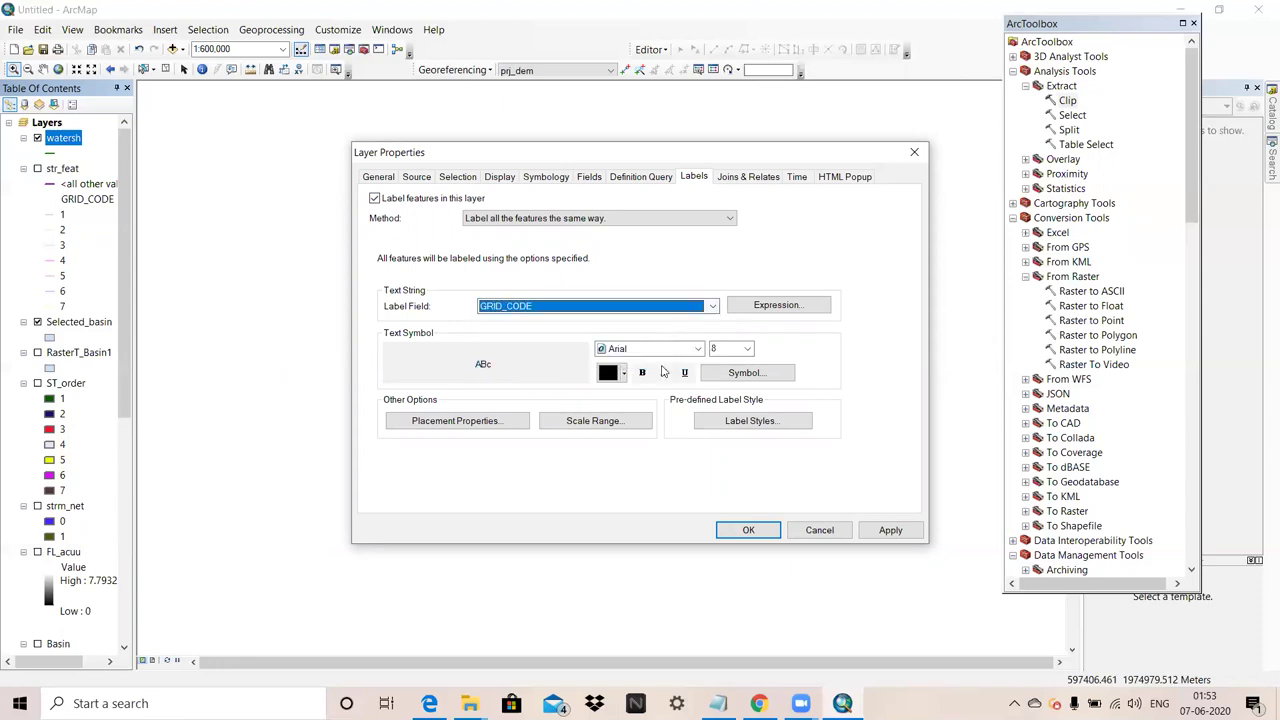
{"action": "left_click", "coordinate": [891, 531]}
{"action": "left_click", "coordinate": [757, 531]}
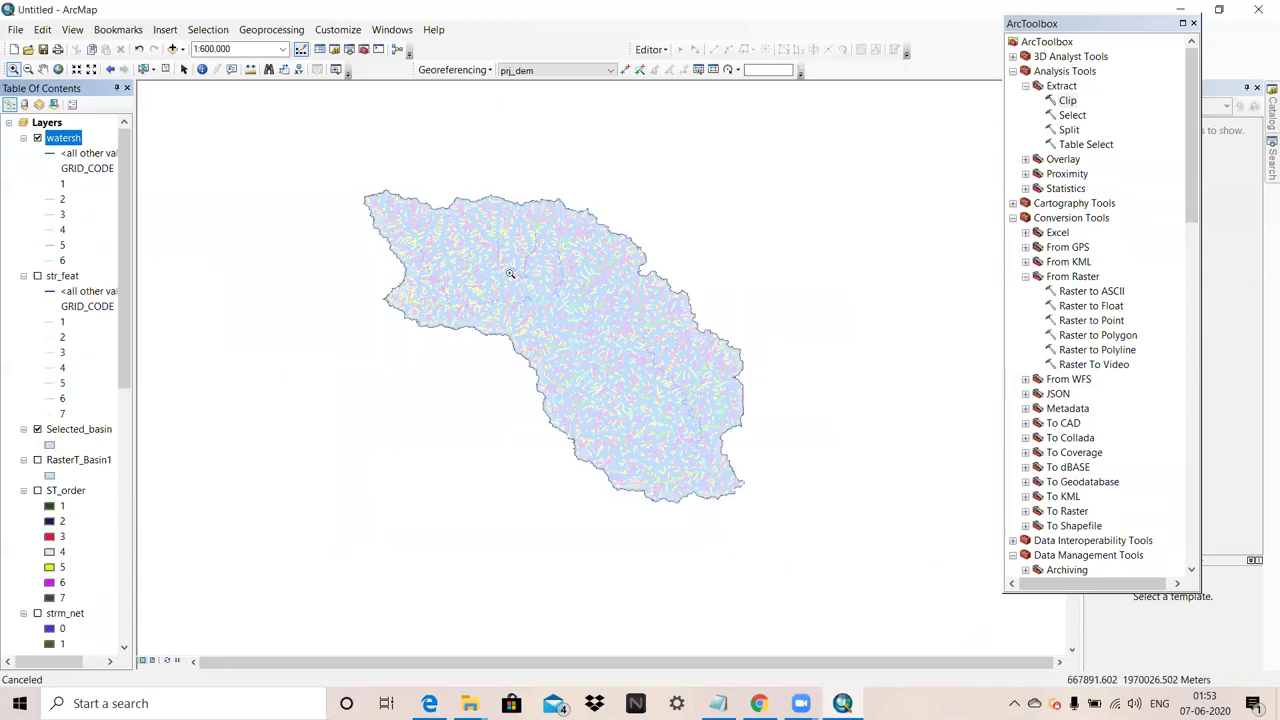
Step: Give Selected_basin a Hollow symbol with a black outline of width 2
{"action": "scroll", "coordinate": [510, 273], "scroll_direction": "up", "scroll_amount": 8}
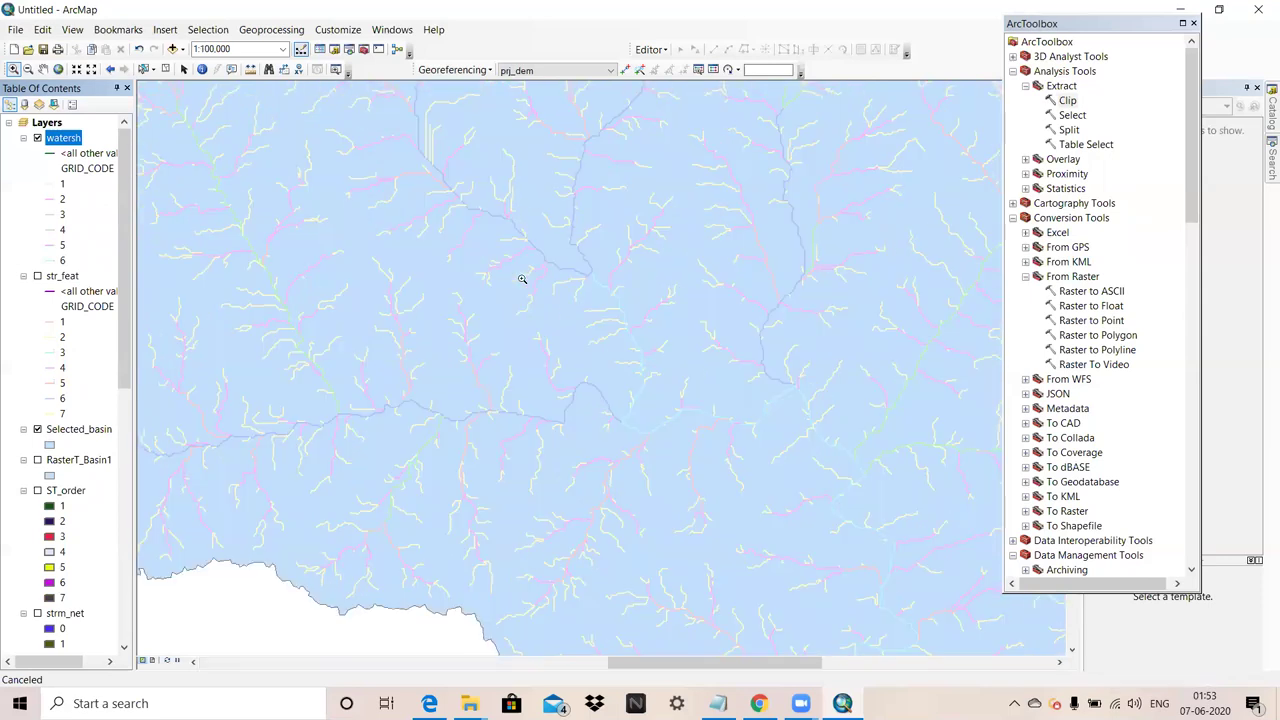
{"action": "scroll", "coordinate": [467, 261], "scroll_direction": "up", "scroll_amount": 4}
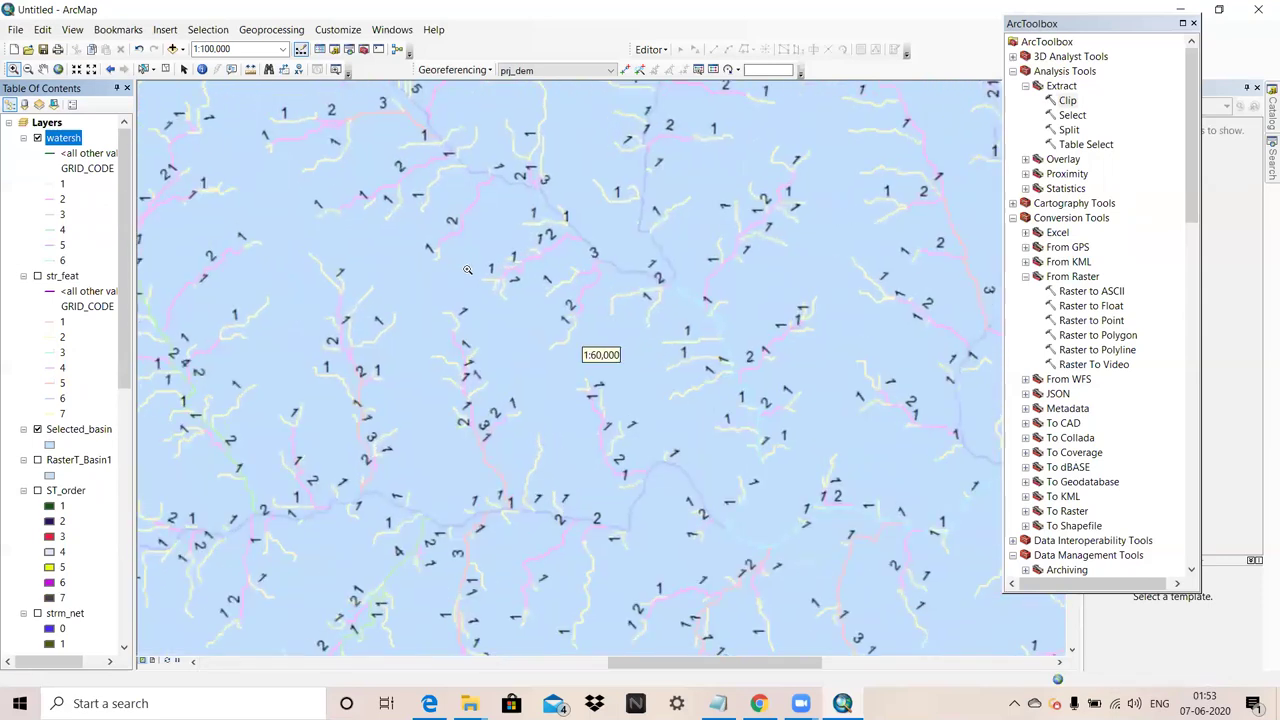
{"action": "scroll", "coordinate": [583, 303], "scroll_direction": "down", "scroll_amount": 5}
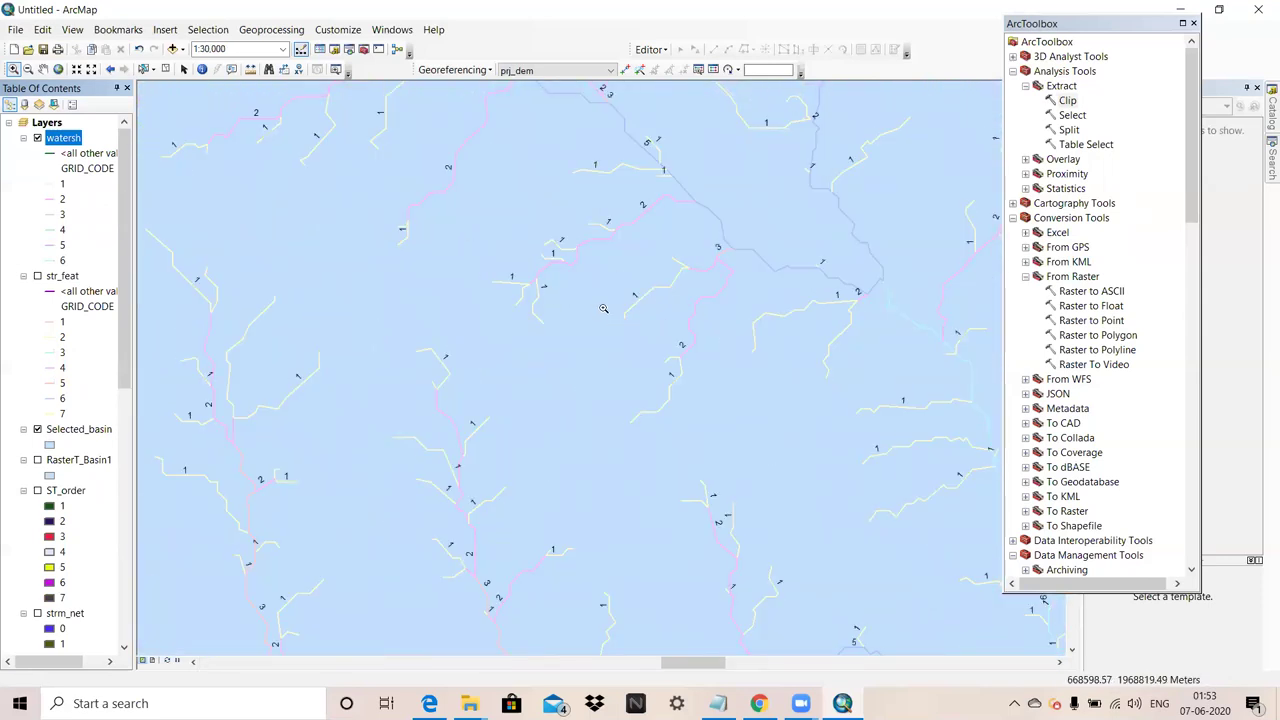
{"action": "scroll", "coordinate": [608, 300], "scroll_direction": "down", "scroll_amount": 1}
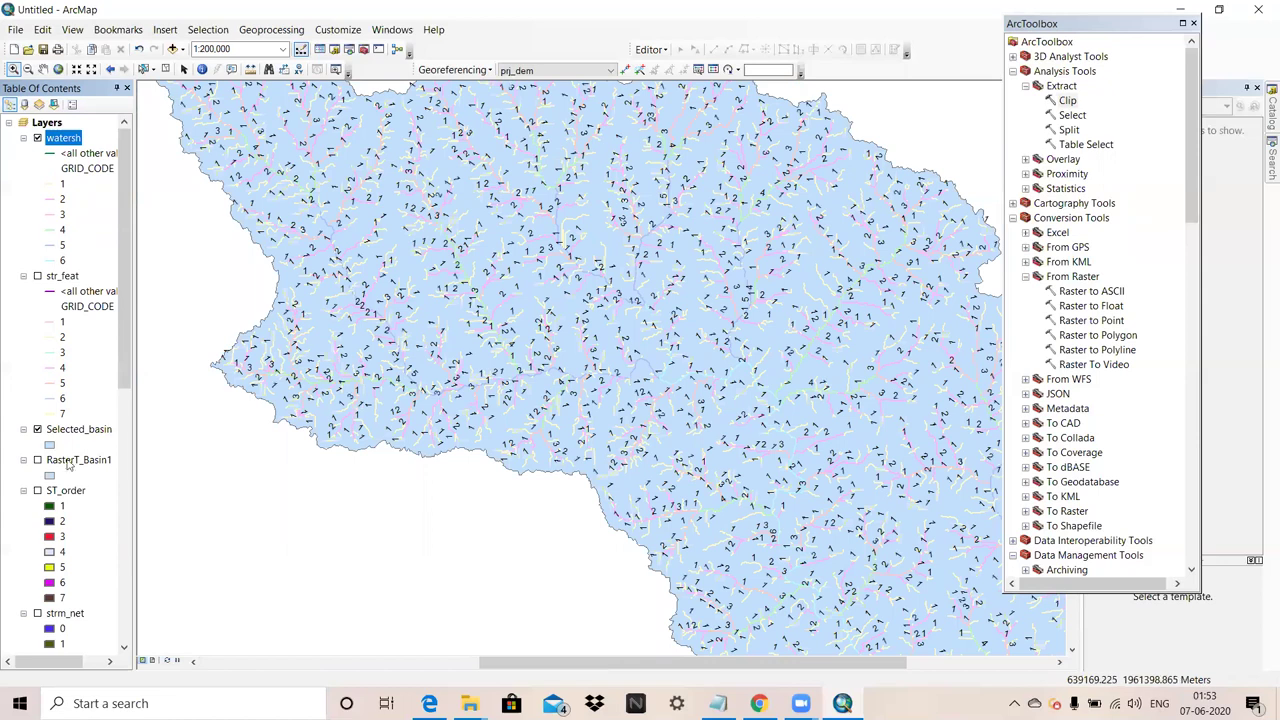
{"action": "left_click", "coordinate": [50, 446]}
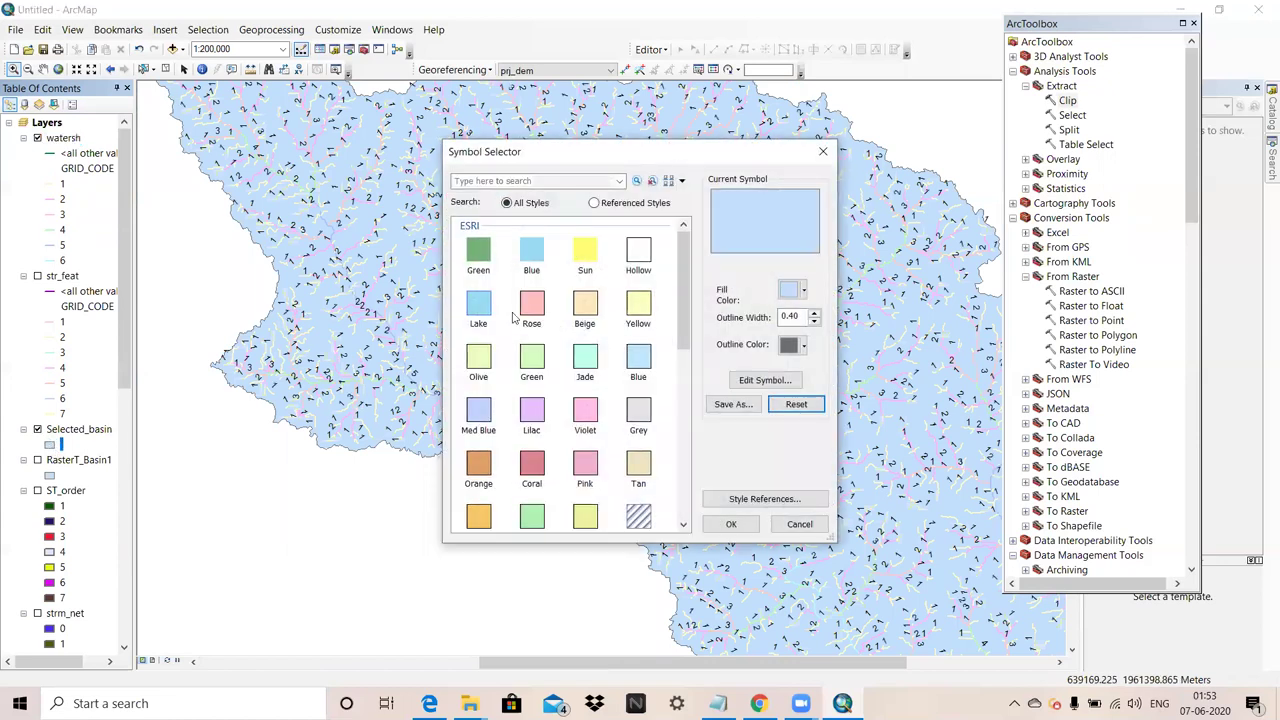
{"action": "left_click", "coordinate": [638, 254]}
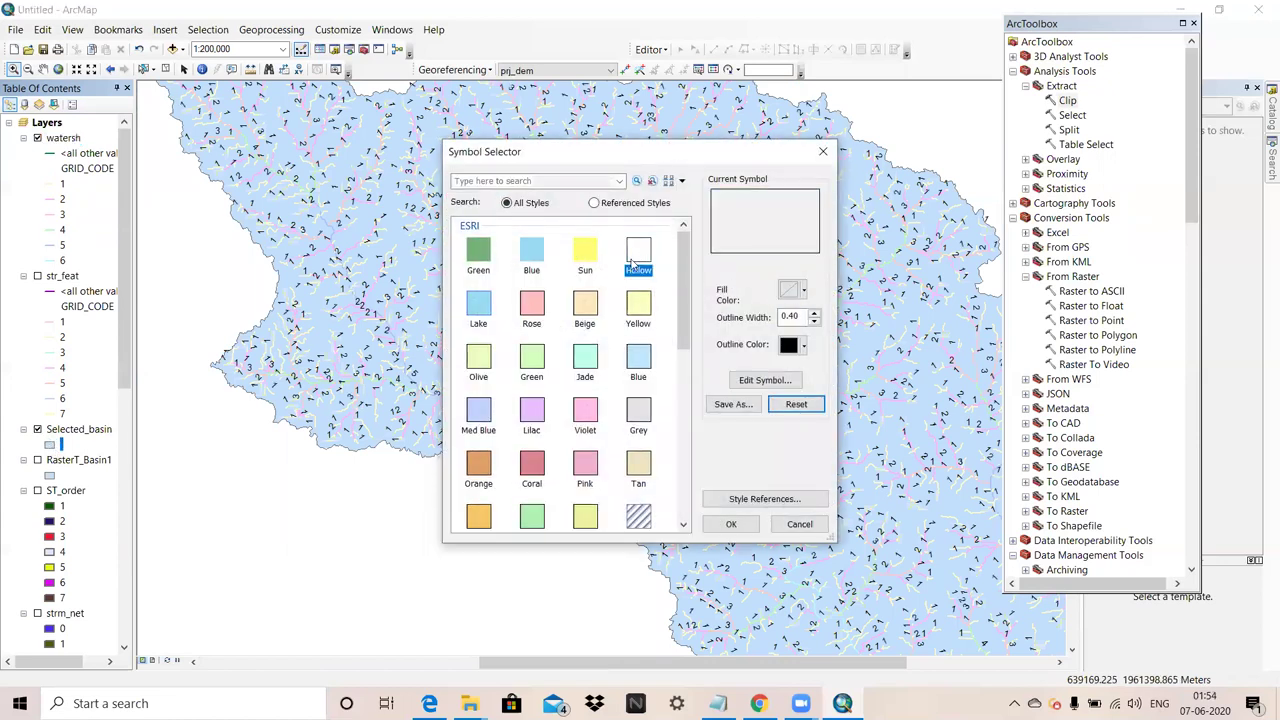
{"action": "left_click", "coordinate": [814, 314]}
{"action": "left_click", "coordinate": [814, 314]}
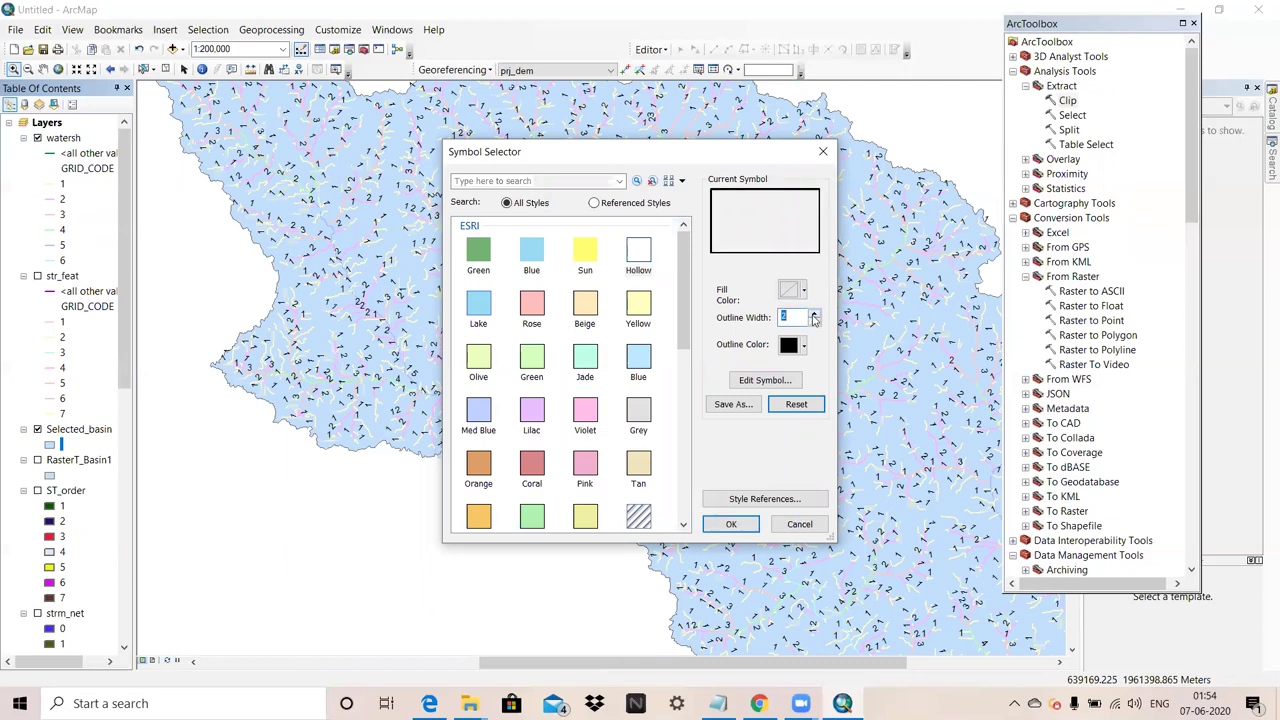
{"action": "left_click", "coordinate": [731, 524]}
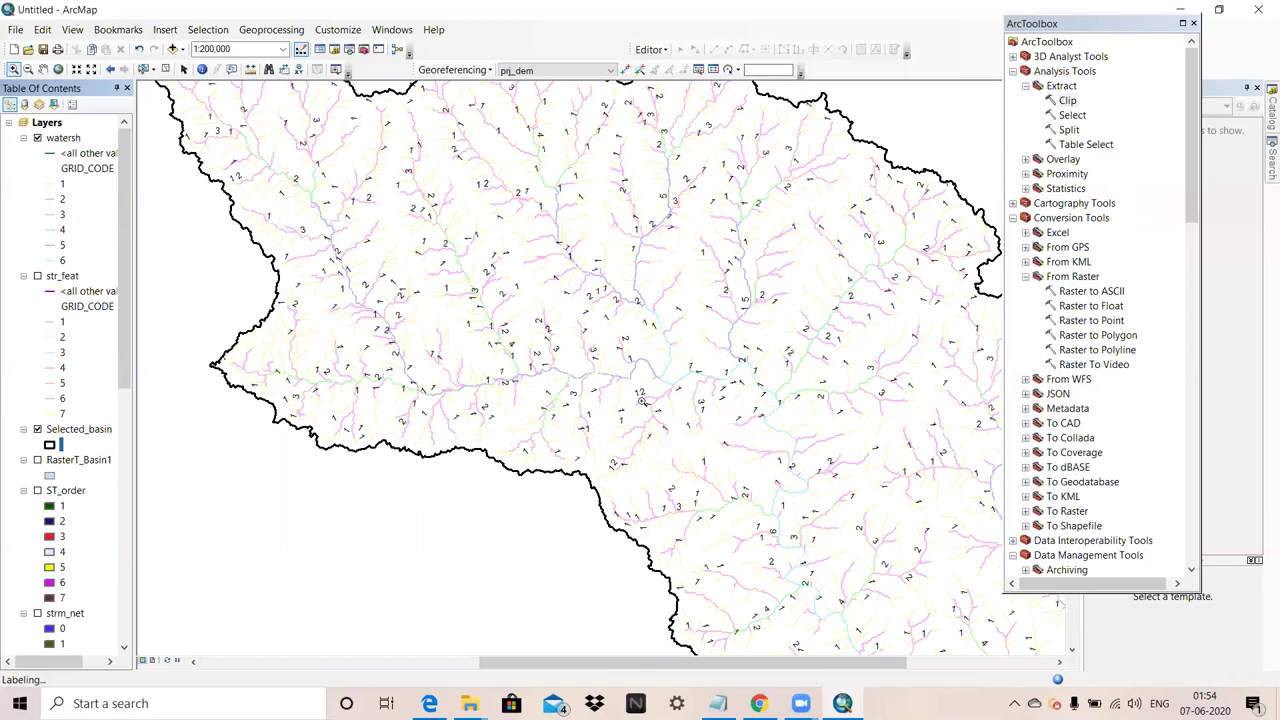
{"action": "scroll", "coordinate": [644, 402], "scroll_direction": "down", "scroll_amount": 3}
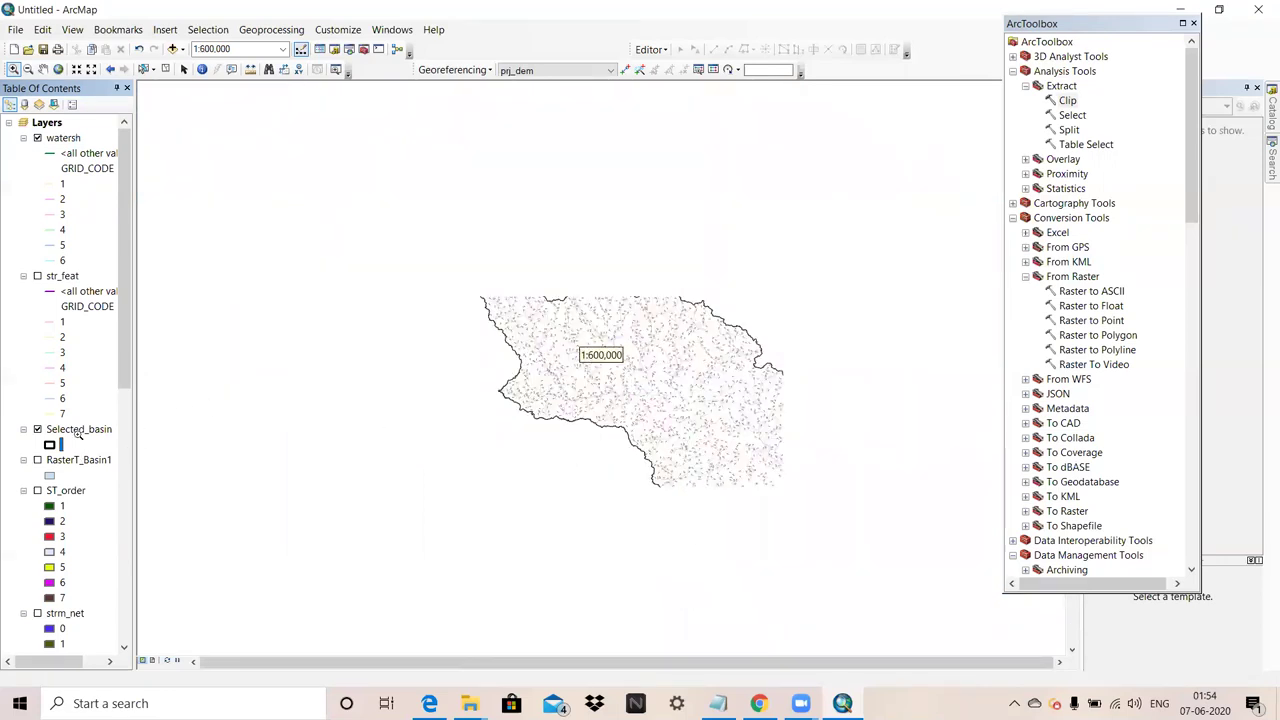
{"action": "left_click_drag", "start_coordinate": [124, 370], "coordinate": [127, 560]}
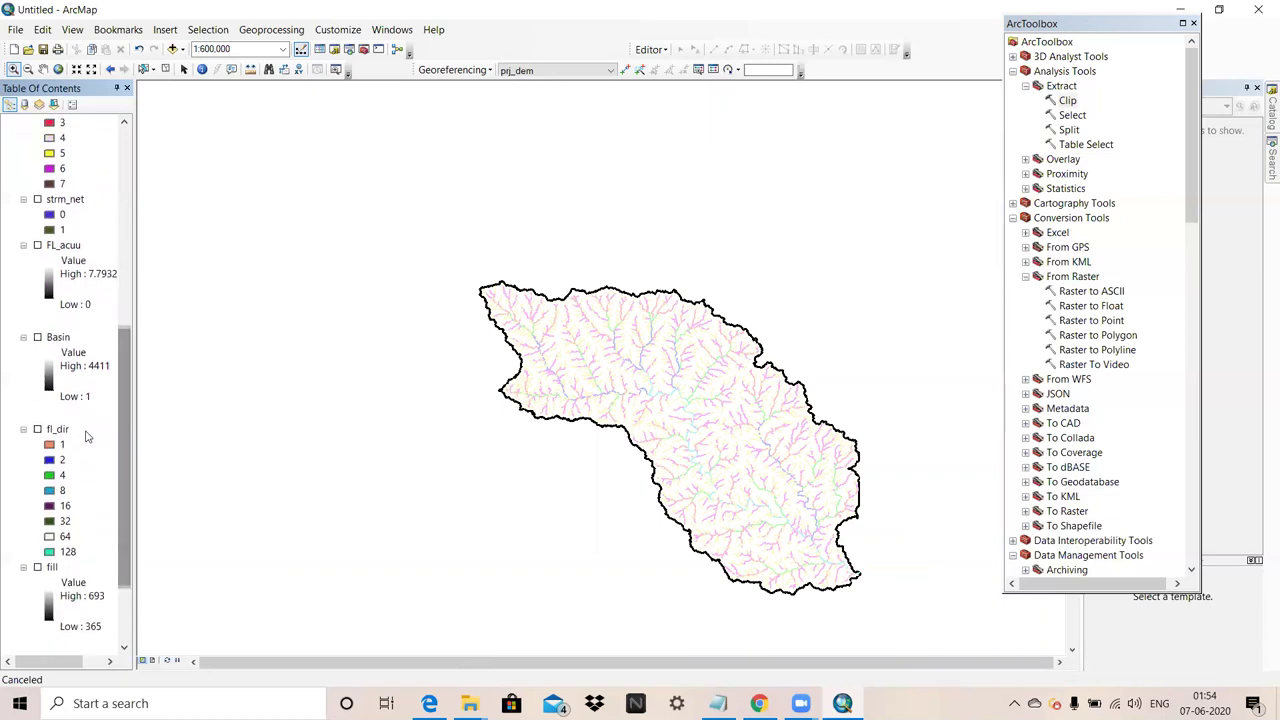
{"action": "scroll", "coordinate": [128, 550], "scroll_direction": "down", "scroll_amount": 3}
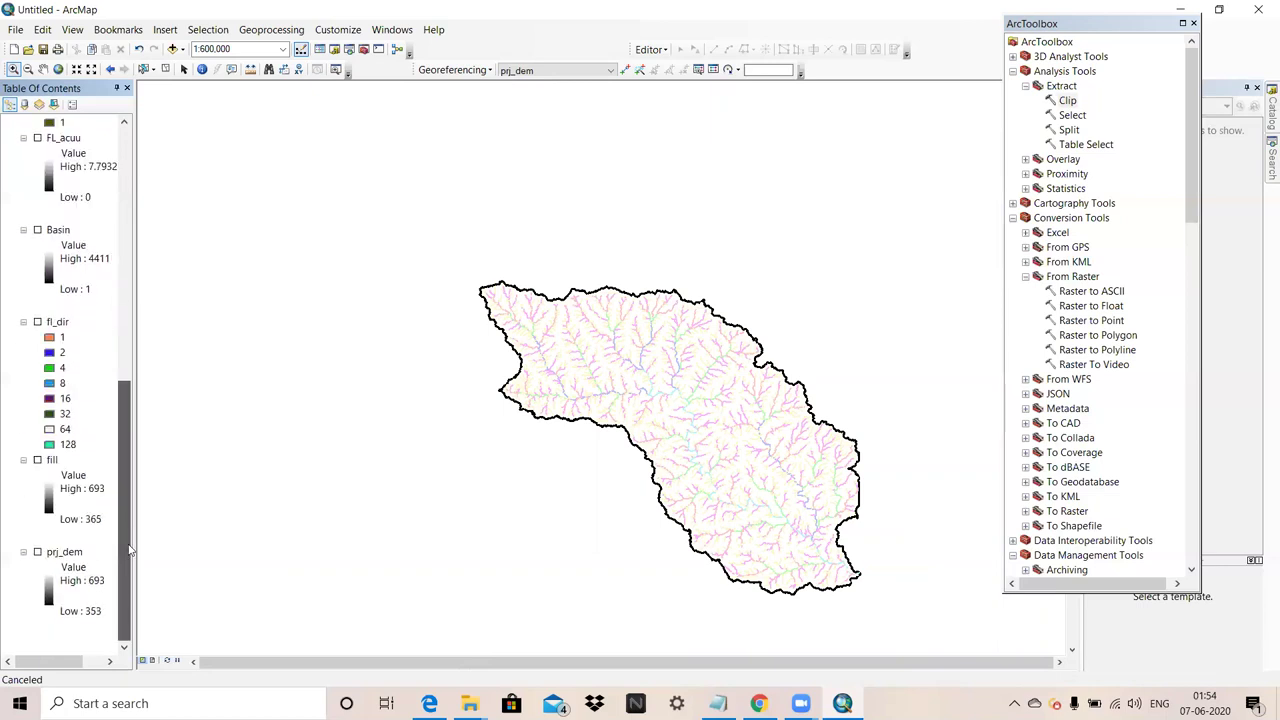
Step: Turn on the fill DEM, zoom in, and shade it with the red-yellow-green-blue spectrum ramp
{"action": "left_click", "coordinate": [37, 459]}
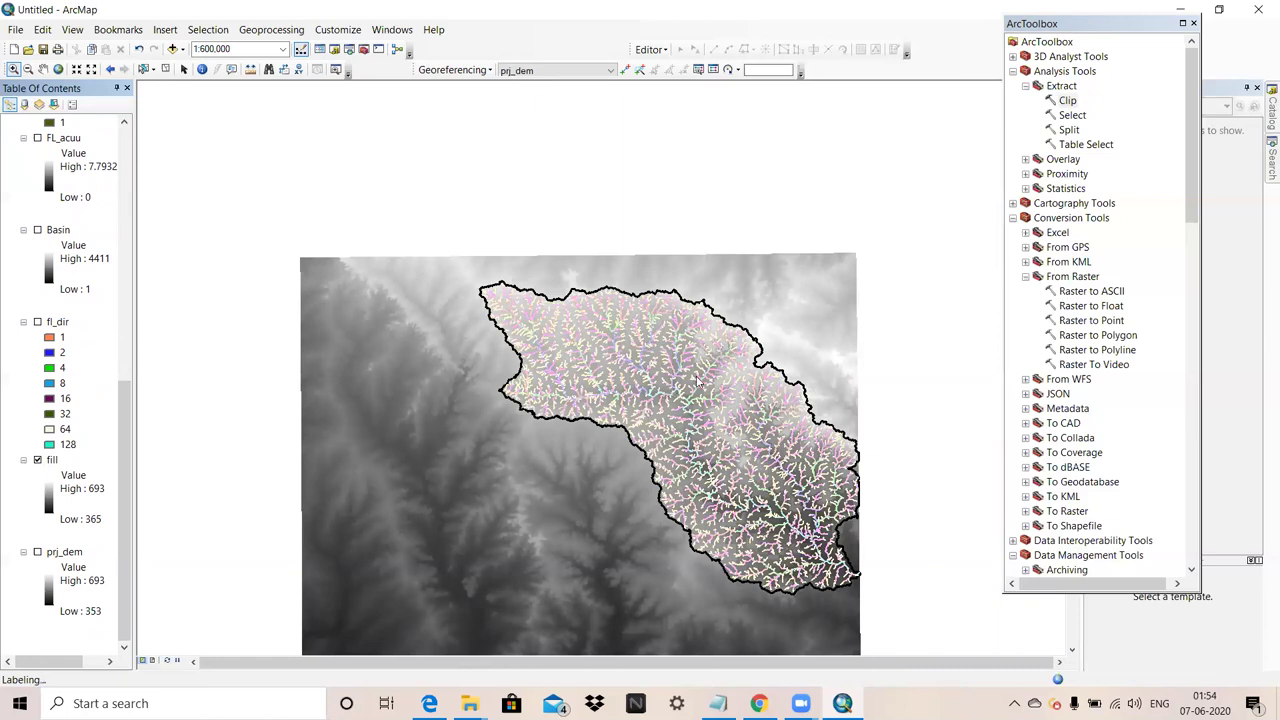
{"action": "left_click", "coordinate": [641, 377]}
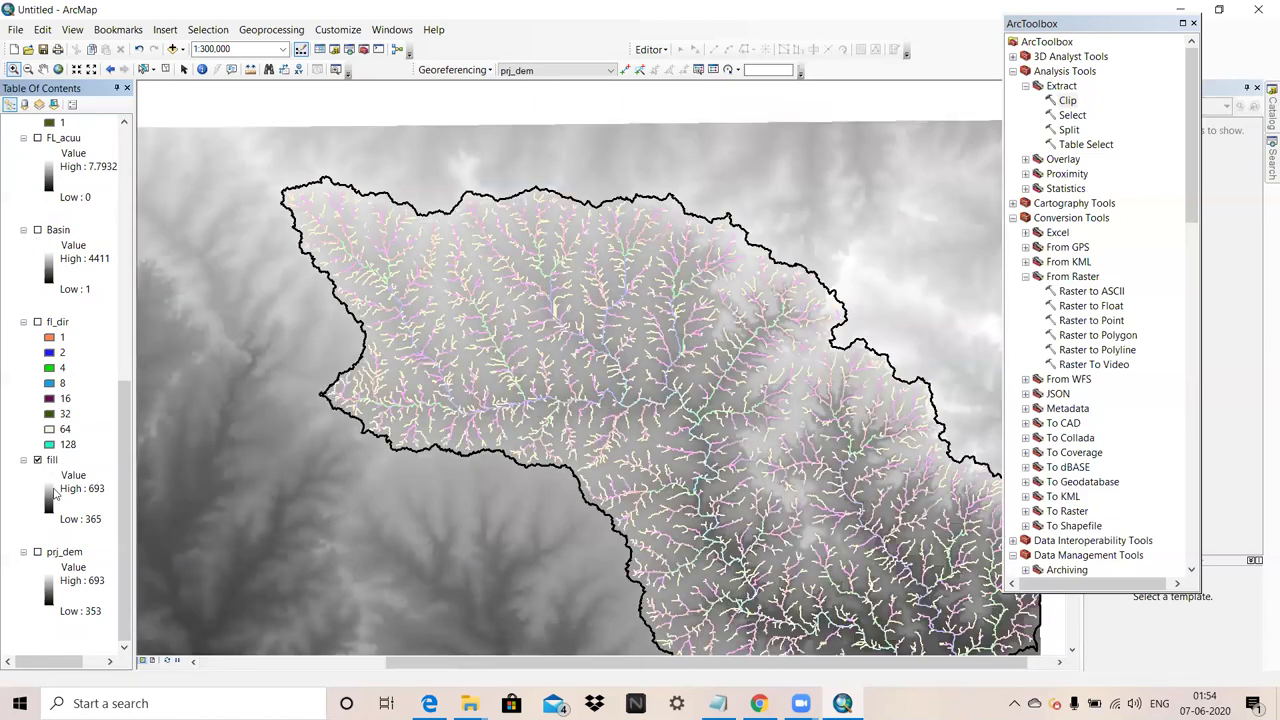
{"action": "left_click", "coordinate": [50, 494]}
{"action": "left_click", "coordinate": [103, 545]}
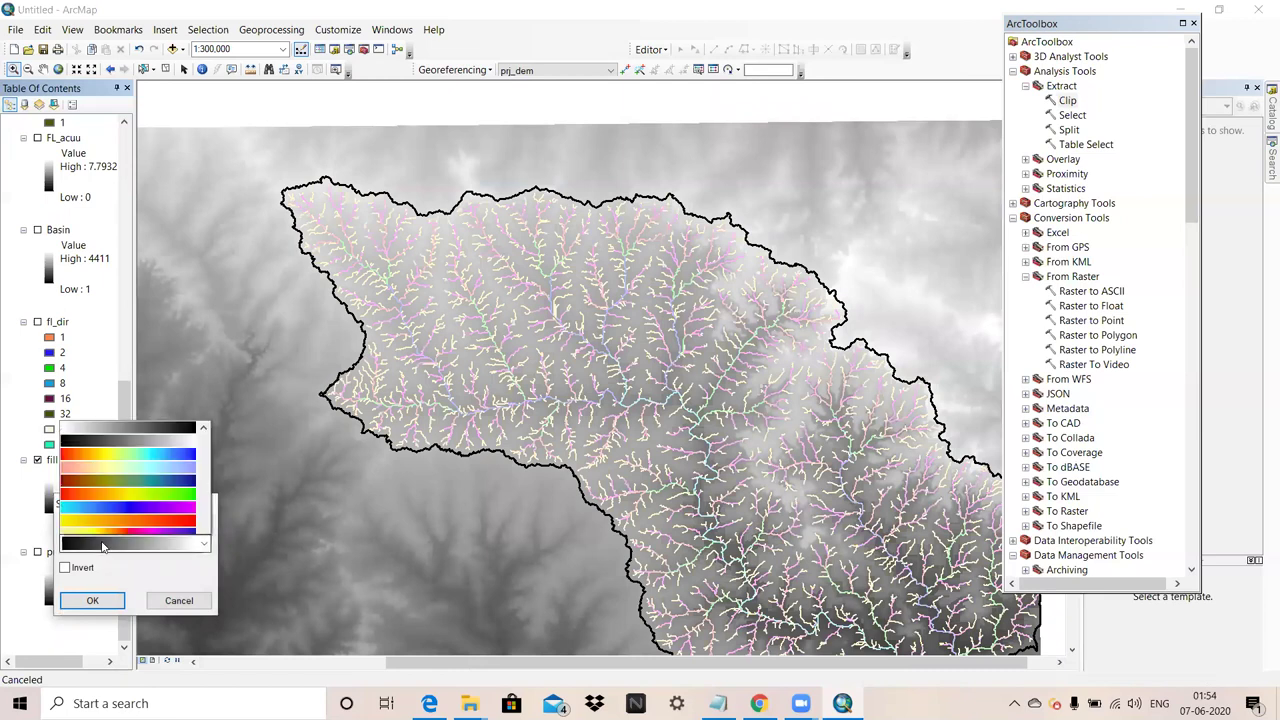
{"action": "left_click", "coordinate": [128, 301]}
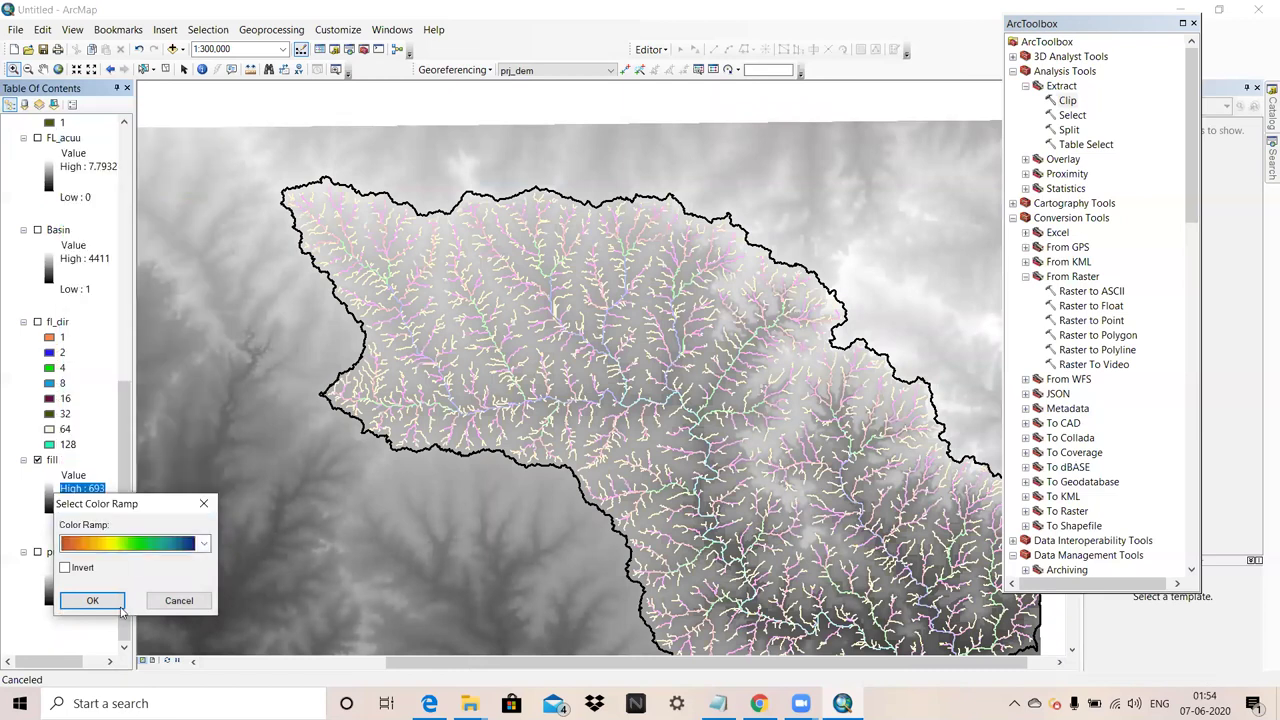
{"action": "left_click", "coordinate": [119, 605]}
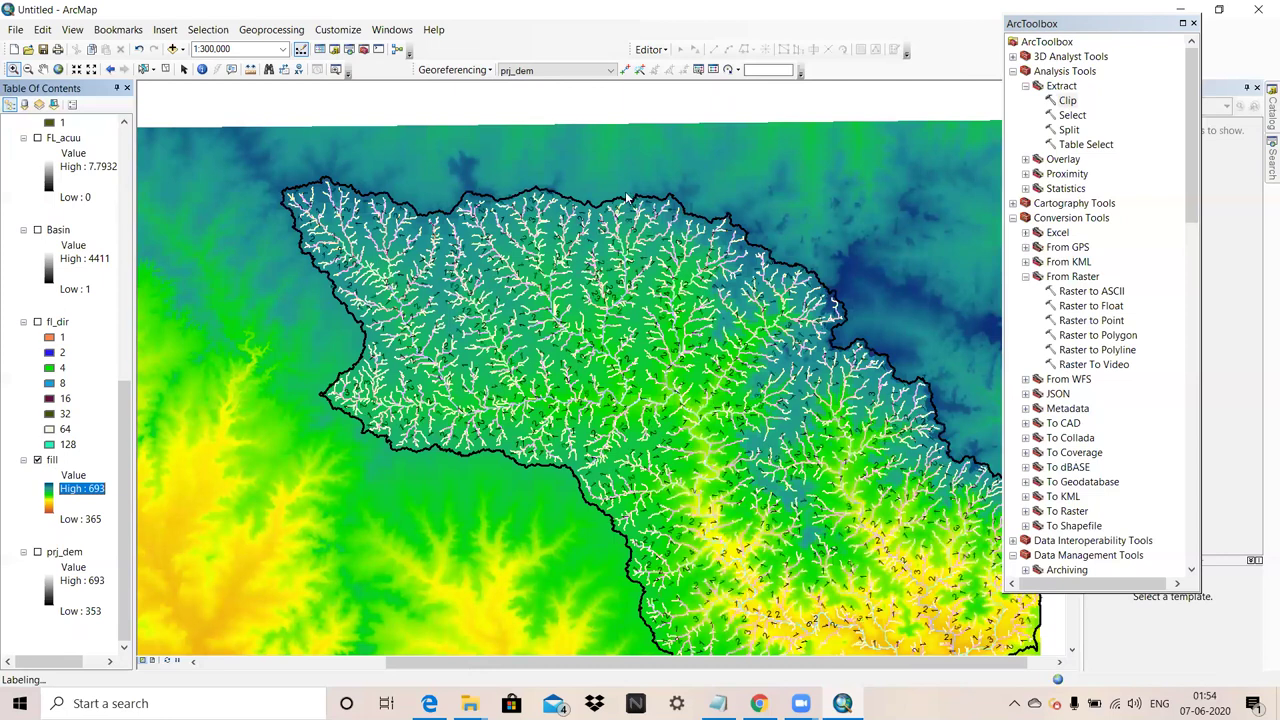
Step: Zoom in twice on the order-labelled watersh streams over the spectrum-shaded DEM
{"action": "left_click_drag", "start_coordinate": [508, 250], "coordinate": [757, 460]}
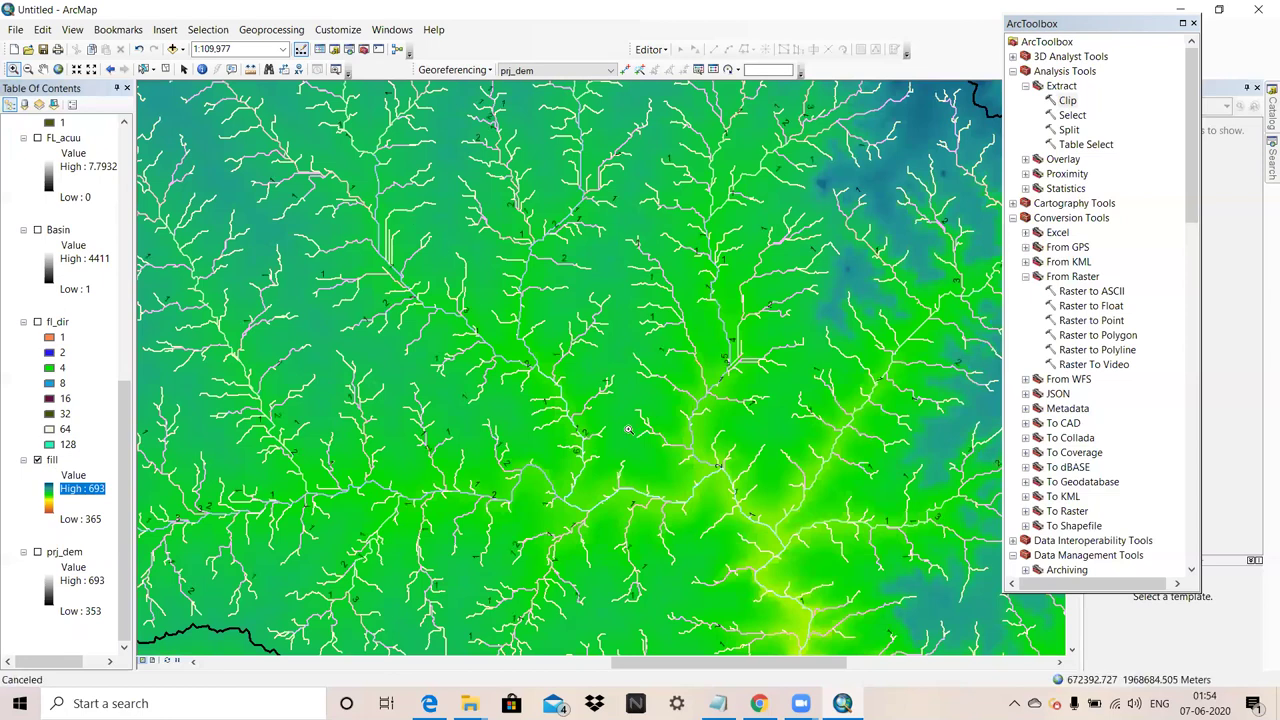
{"action": "left_click", "coordinate": [693, 514]}
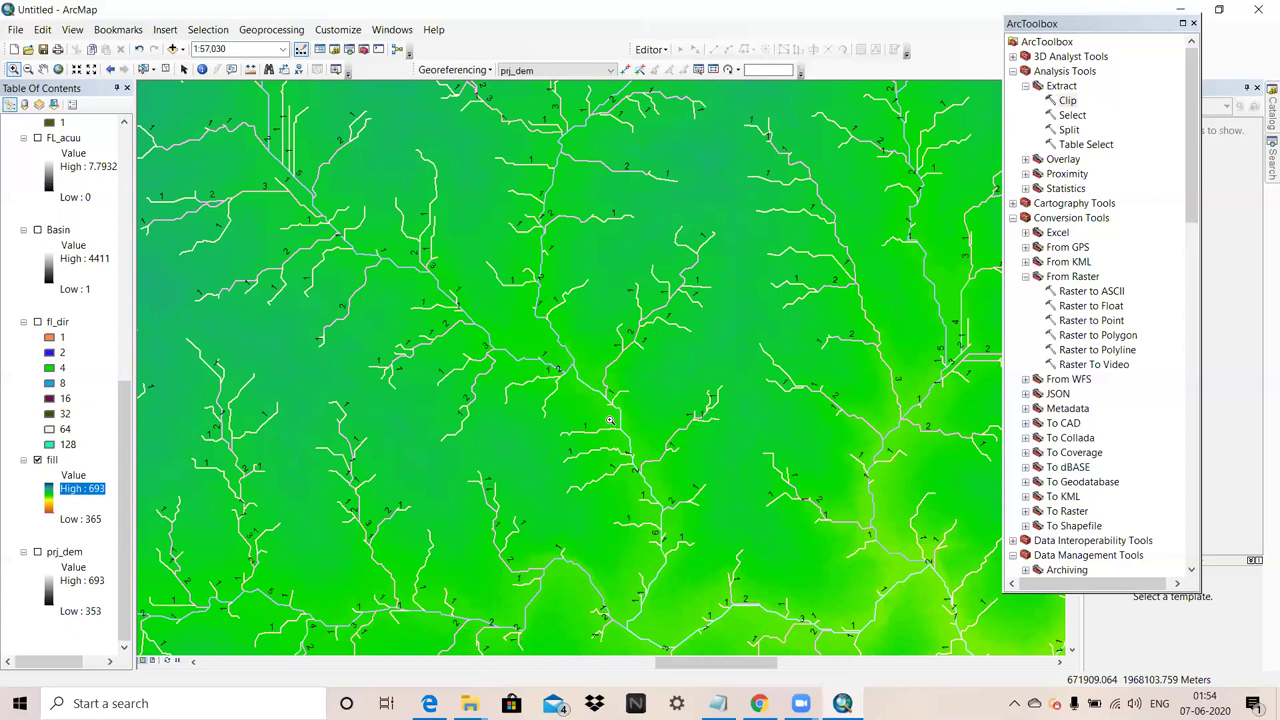
{"action": "scroll", "coordinate": [1095, 425], "scroll_direction": "down", "scroll_amount": 10}
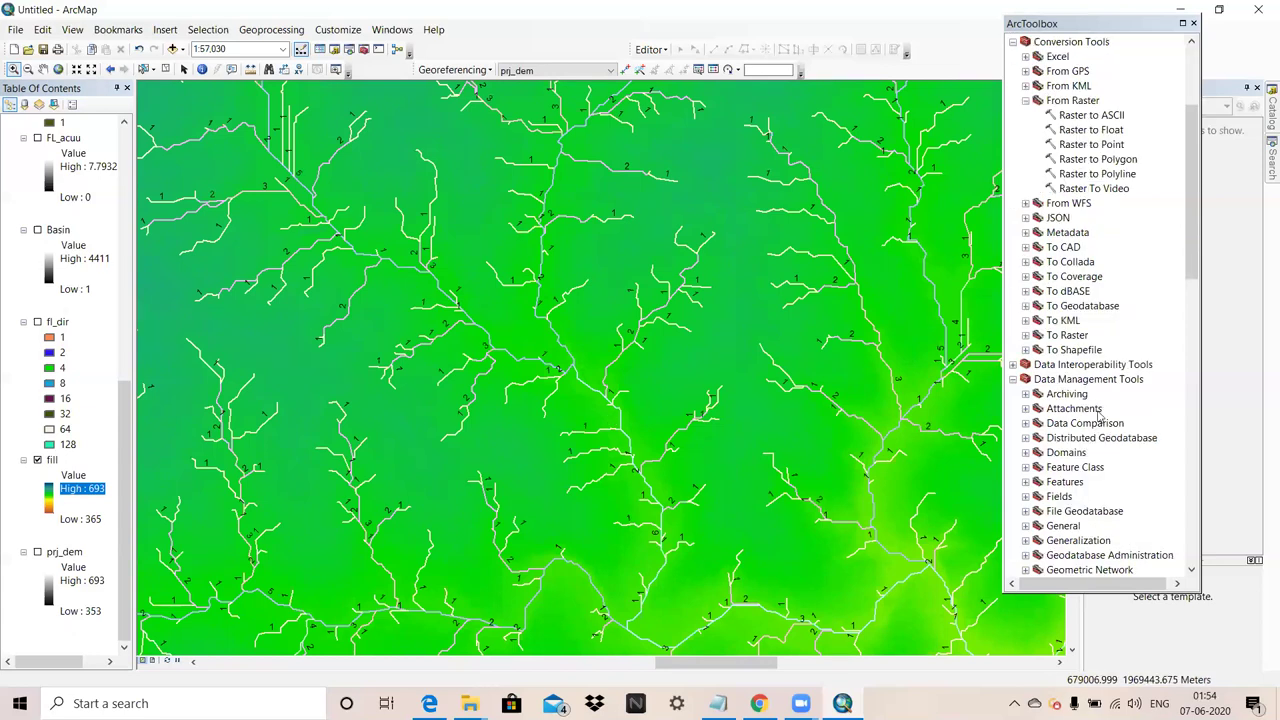
{"action": "scroll", "coordinate": [1095, 425], "scroll_direction": "down", "scroll_amount": 9}
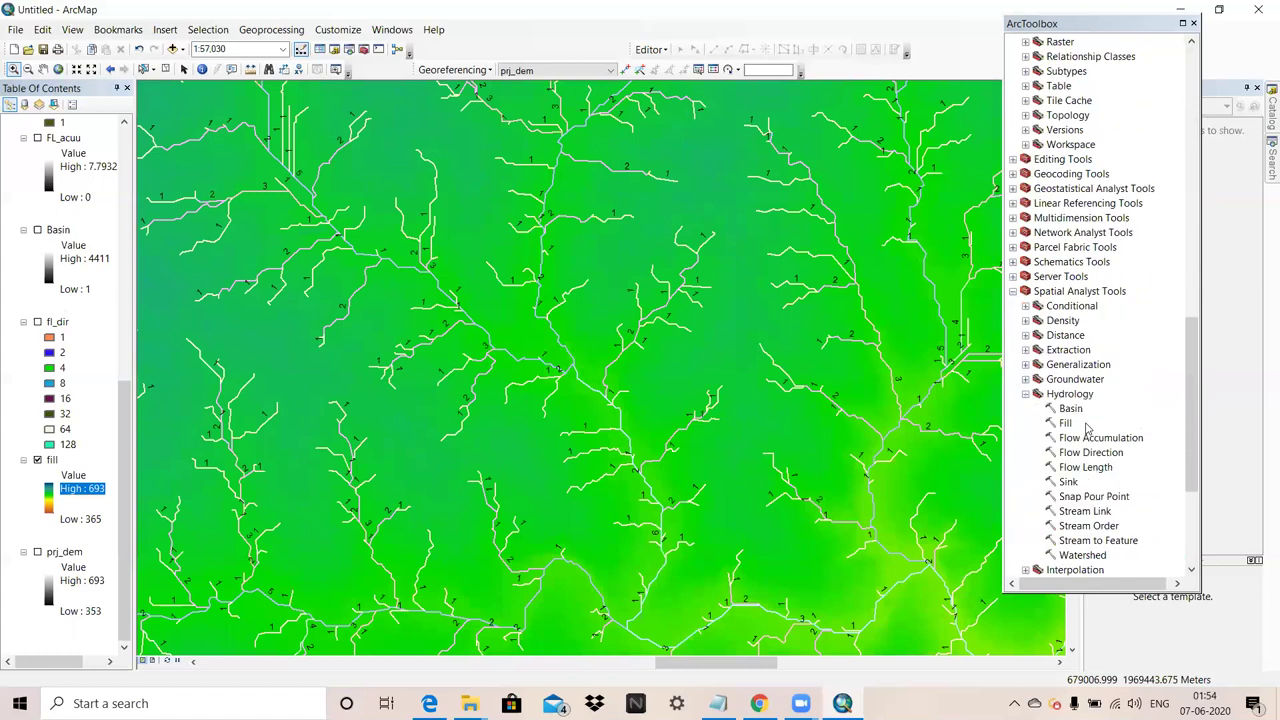